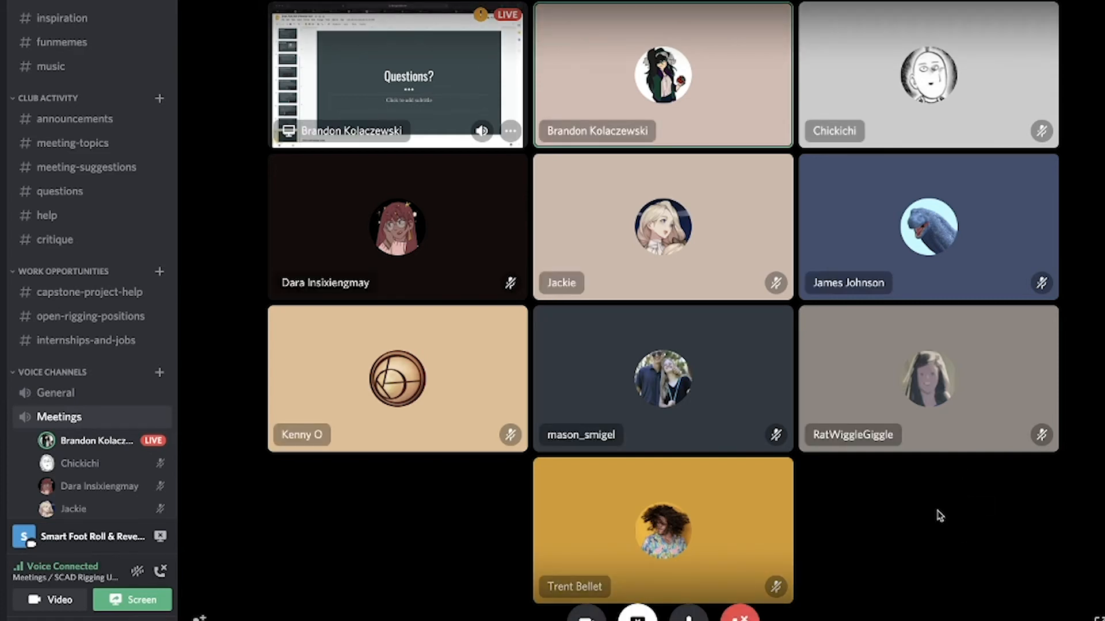
- Stream the Autodesk Maya 2019 window live to the Meetings channel, then switch to Maya and cancel the student version save prompt
{"action": "left_click", "coordinate": [632, 617]}
{"action": "left_click", "coordinate": [637, 617]}
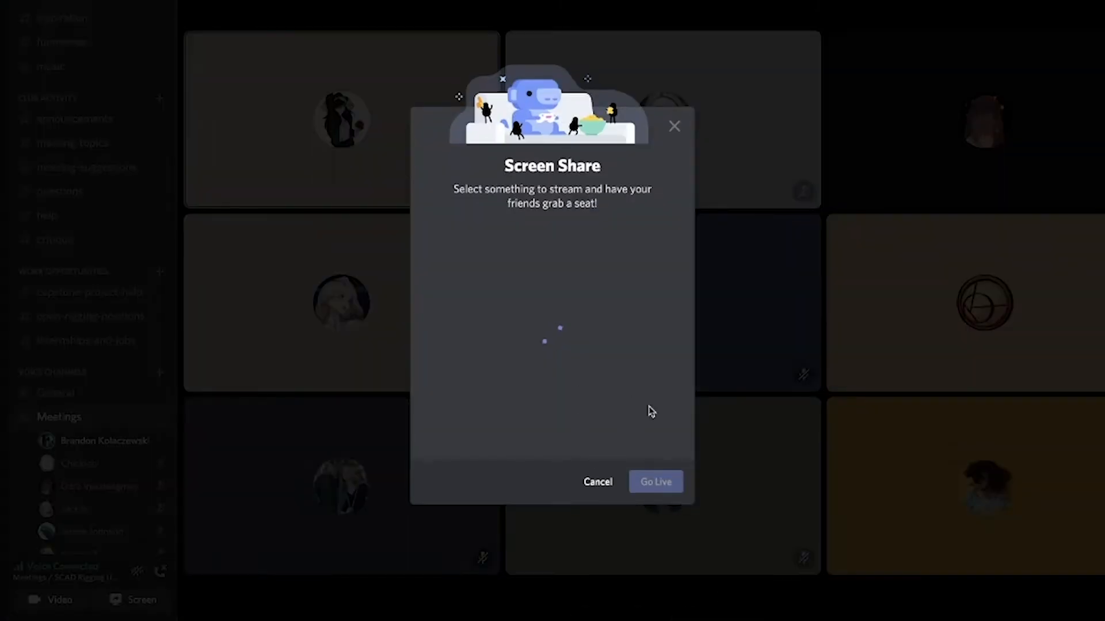
{"action": "scroll", "coordinate": [527, 341], "scroll_direction": "down", "scroll_amount": 3}
{"action": "scroll", "coordinate": [527, 342], "scroll_direction": "down", "scroll_amount": 3}
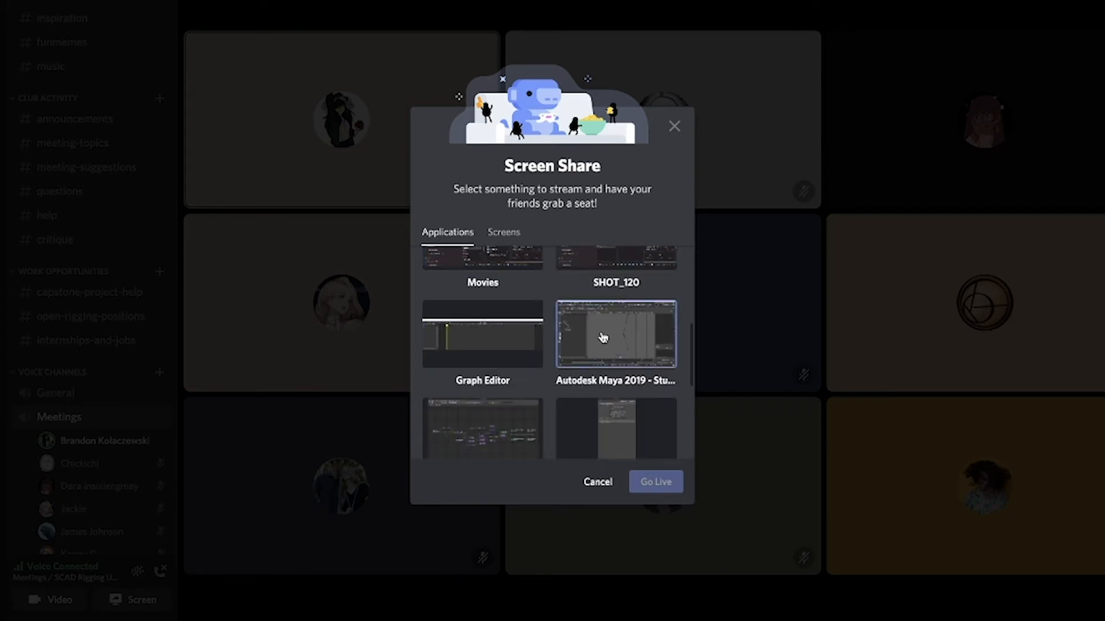
{"action": "left_click", "coordinate": [603, 337]}
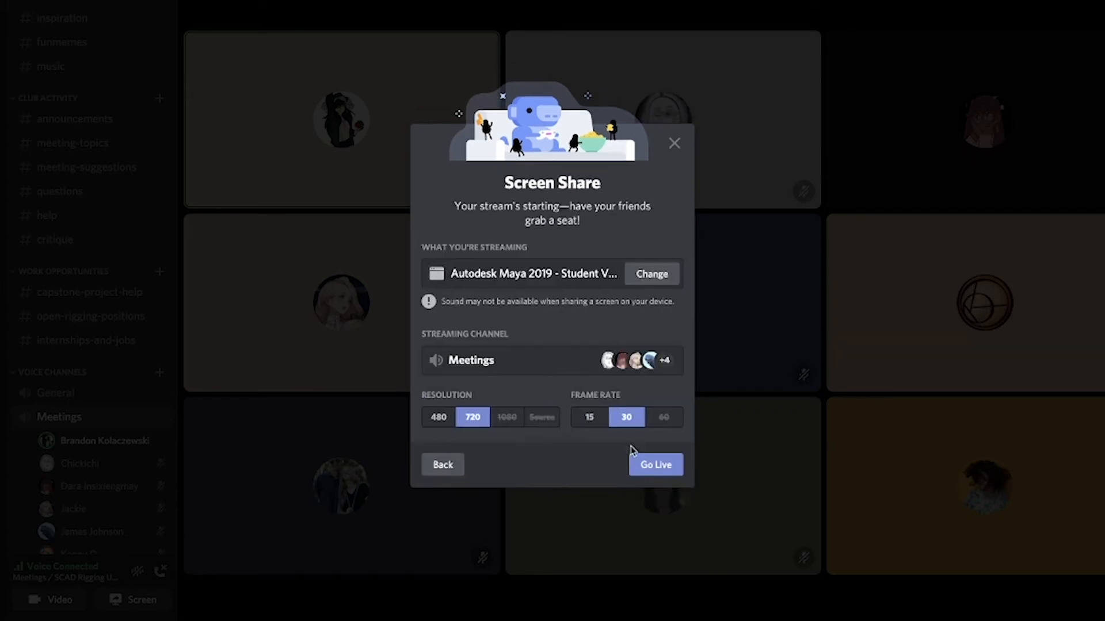
{"action": "left_click", "coordinate": [656, 466]}
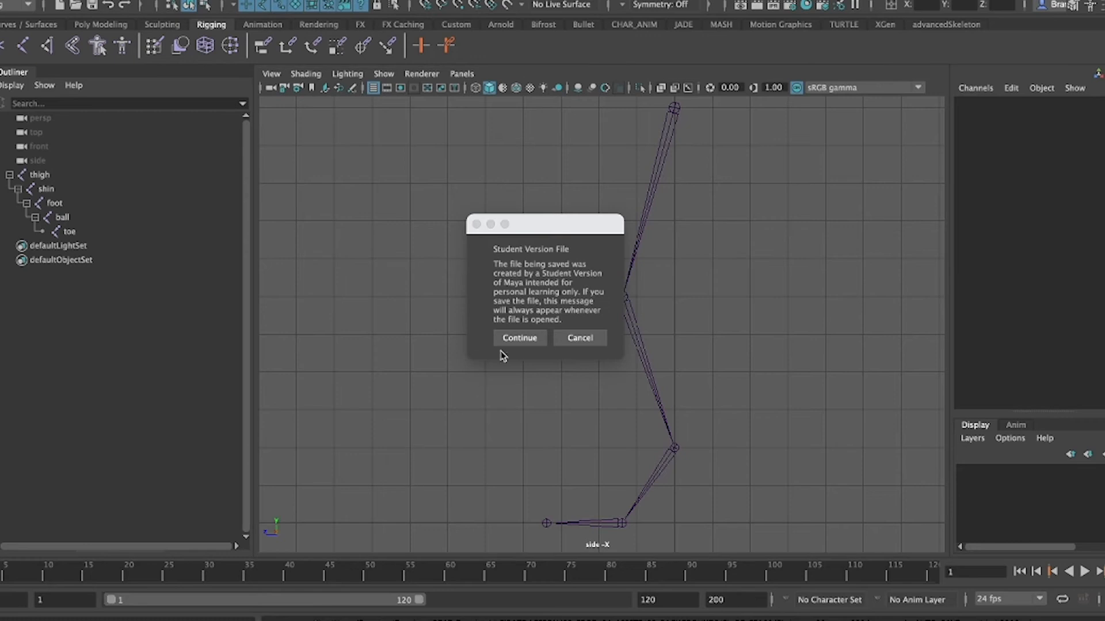
{"action": "left_click", "coordinate": [589, 345]}
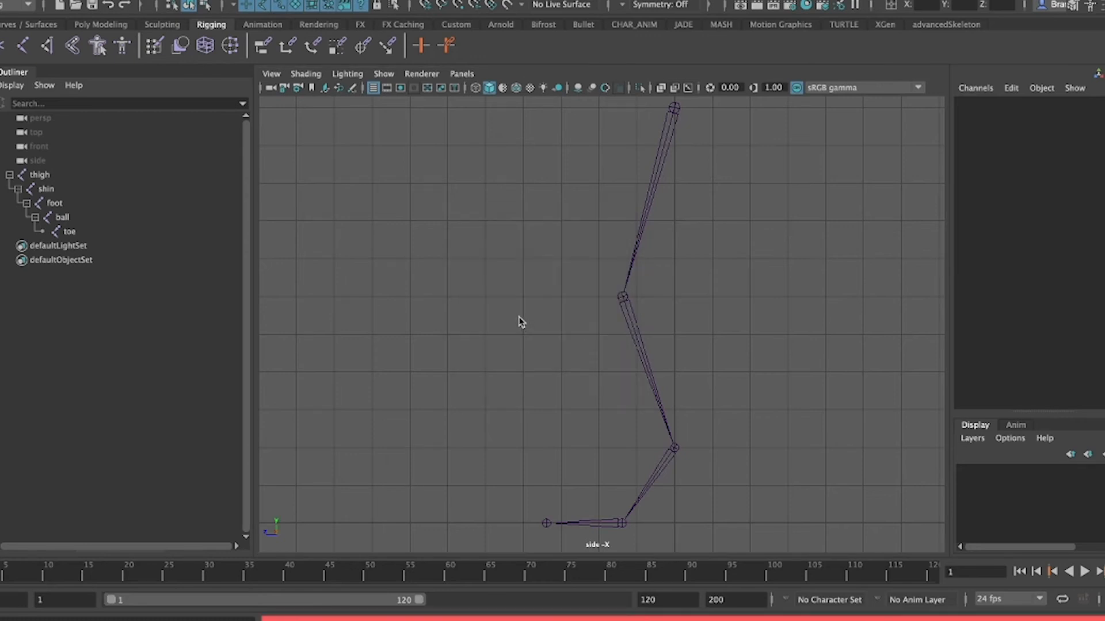
{"action": "scroll", "coordinate": [520, 322], "scroll_direction": "down", "scroll_amount": 4}
{"action": "scroll", "coordinate": [520, 321], "scroll_direction": "up", "scroll_amount": 3}
{"action": "scroll", "coordinate": [520, 319], "scroll_direction": "down", "scroll_amount": 2}
{"action": "scroll", "coordinate": [520, 319], "scroll_direction": "up", "scroll_amount": 3}
{"action": "scroll", "coordinate": [520, 320], "scroll_direction": "down", "scroll_amount": 2}
{"action": "scroll", "coordinate": [521, 321], "scroll_direction": "up", "scroll_amount": 4}
{"action": "scroll", "coordinate": [520, 320], "scroll_direction": "down", "scroll_amount": 4}
{"action": "scroll", "coordinate": [521, 320], "scroll_direction": "up", "scroll_amount": 3}
{"action": "scroll", "coordinate": [521, 320], "scroll_direction": "down", "scroll_amount": 3}
{"action": "scroll", "coordinate": [521, 320], "scroll_direction": "up", "scroll_amount": 4}
{"action": "scroll", "coordinate": [521, 320], "scroll_direction": "down", "scroll_amount": 3}
{"action": "scroll", "coordinate": [520, 319], "scroll_direction": "up", "scroll_amount": 5}
{"action": "scroll", "coordinate": [621, 289], "scroll_direction": "down", "scroll_amount": 2}
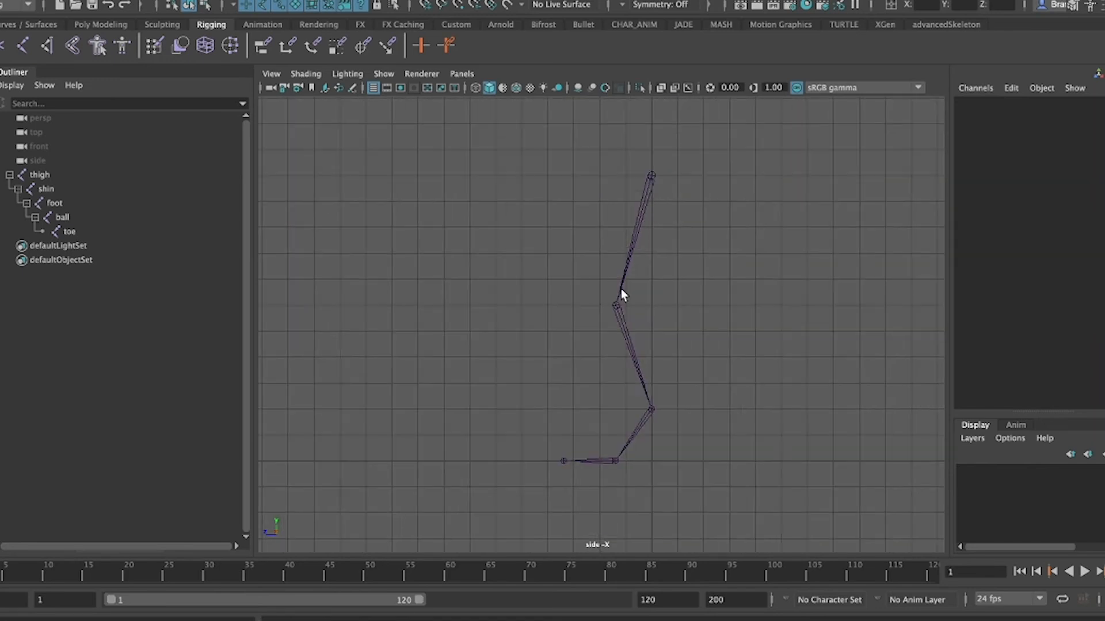
{"action": "middle_click_drag", "start_coordinate": [728, 264], "coordinate": [712, 261], "text": "alt"}
{"action": "scroll", "coordinate": [713, 261], "scroll_direction": "up", "scroll_amount": 2}
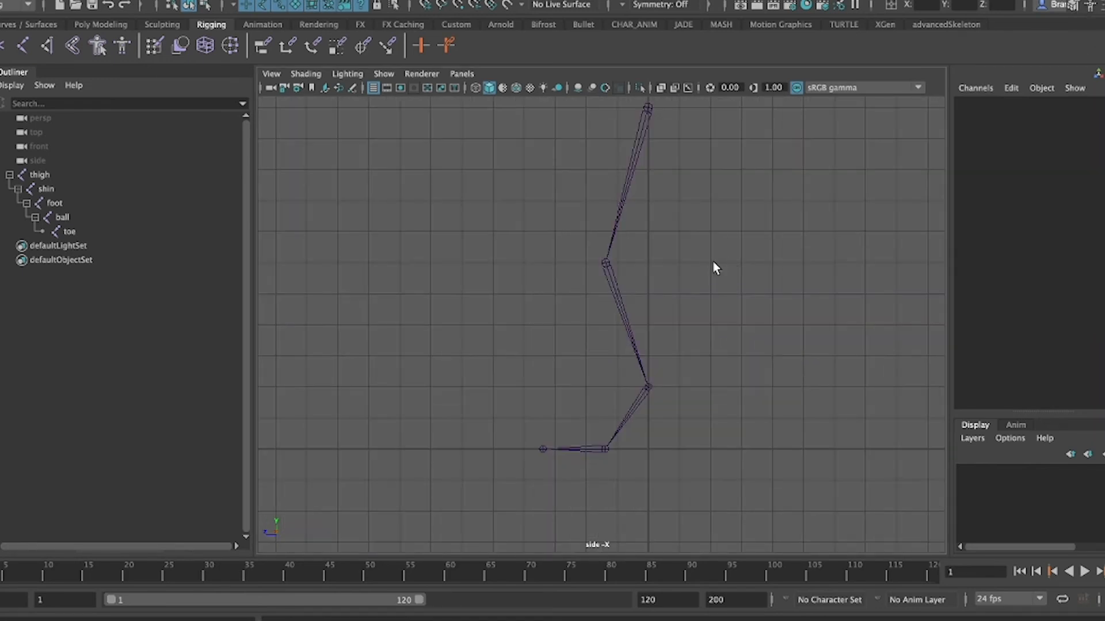
- Duplicate the foot joint with its children and rename the copied root foot_reverseFoot
{"action": "left_click", "coordinate": [55, 203]}
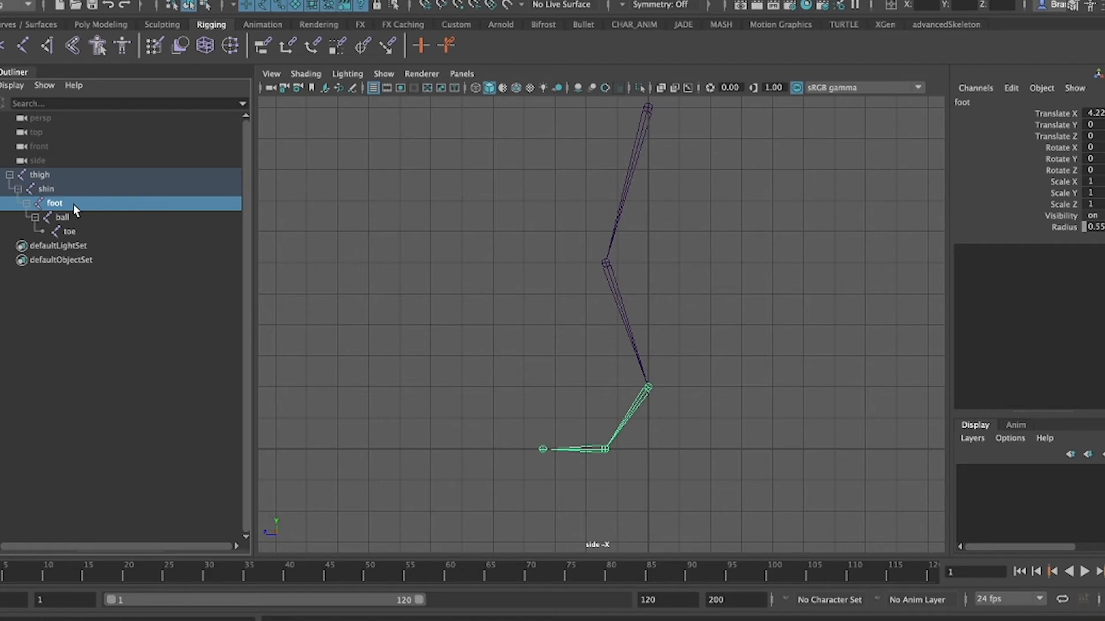
{"action": "key", "text": "ctrl+d"}
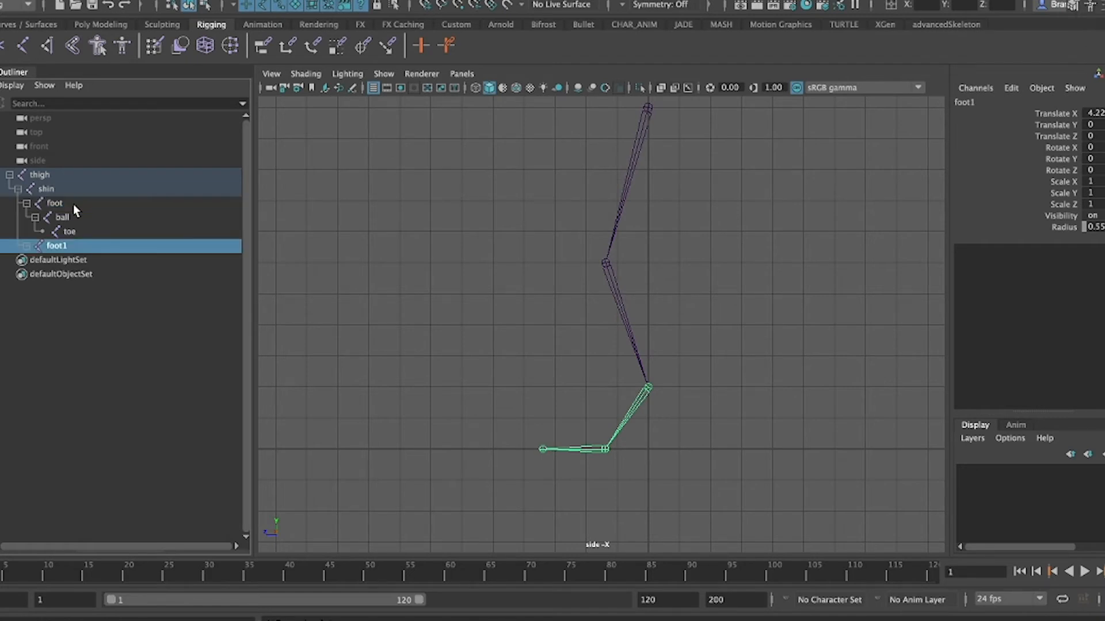
{"action": "left_click", "coordinate": [26, 245]}
{"action": "double_click", "coordinate": [73, 246]}
{"action": "type", "text": "foot_reverseFoot"}
{"action": "key", "text": "Return"}
- Rename the duplicated ball and toe joints ball_reverseFoot and toe_reverseFoot
{"action": "double_click", "coordinate": [84, 259]}
{"action": "type", "text": "_re"}
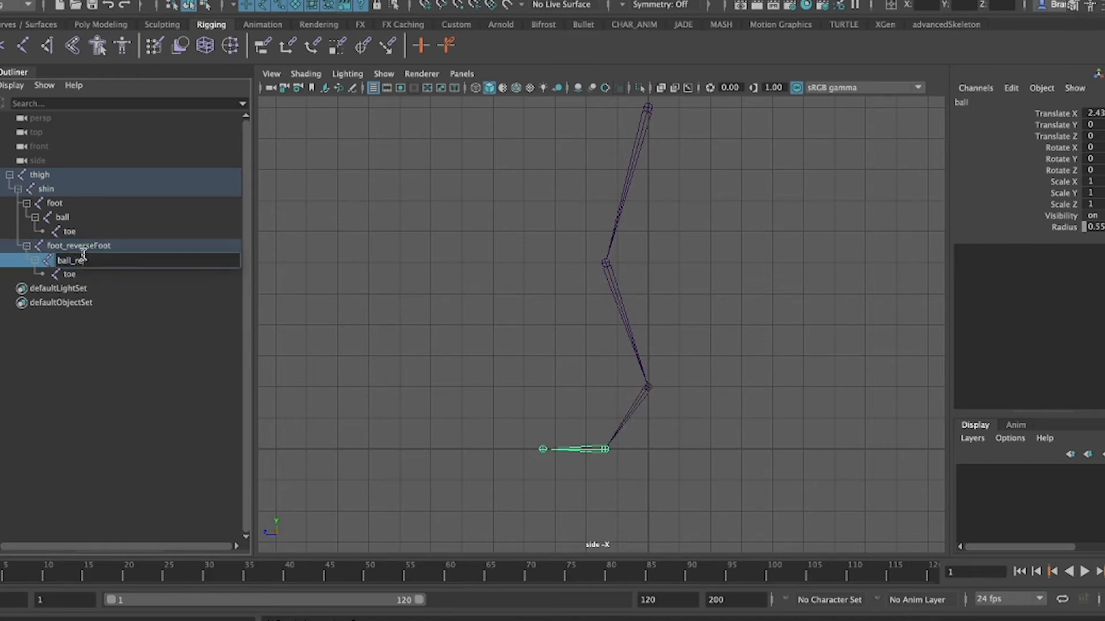
{"action": "type", "text": "verseFoot"}
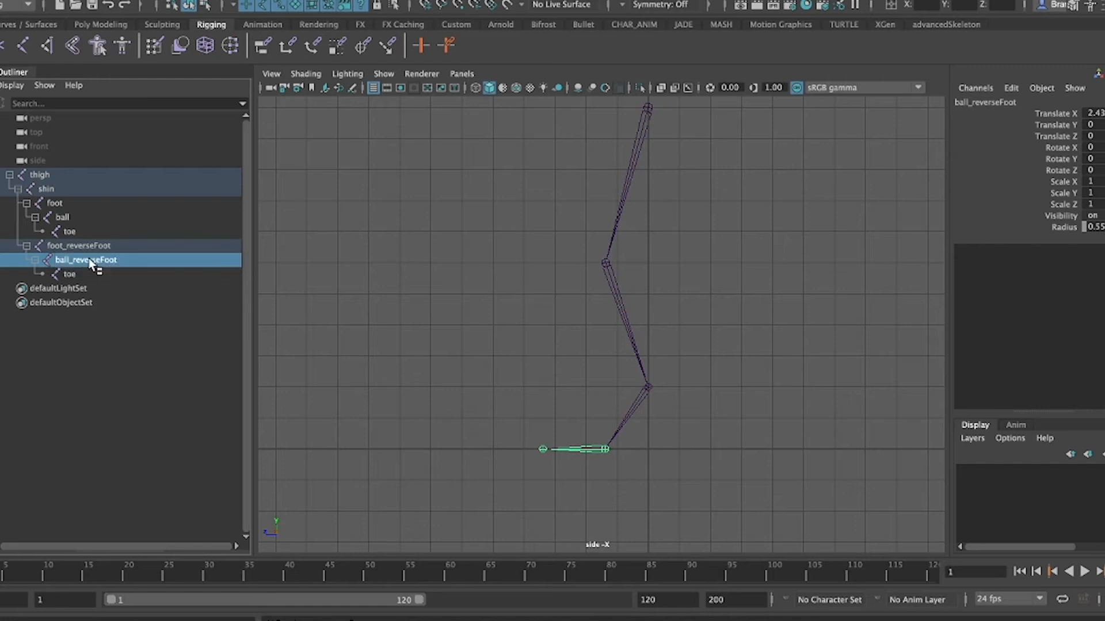
{"action": "key", "text": "Return"}
{"action": "double_click", "coordinate": [94, 271]}
{"action": "type", "text": "_reverseFoot"}
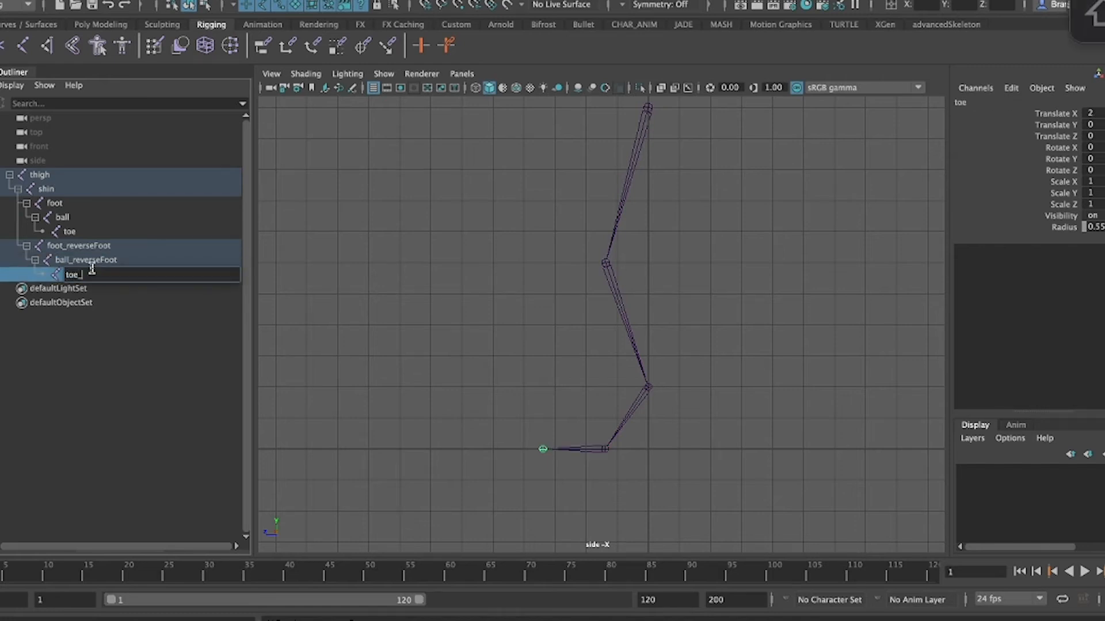
{"action": "key", "text": "Return"}
- Unparent foot_reverseFoot from the shin and separate the foot, ball and toe reverse-foot joints into independent root joints
{"action": "left_click", "coordinate": [90, 246]}
{"action": "key", "text": "shift+p"}
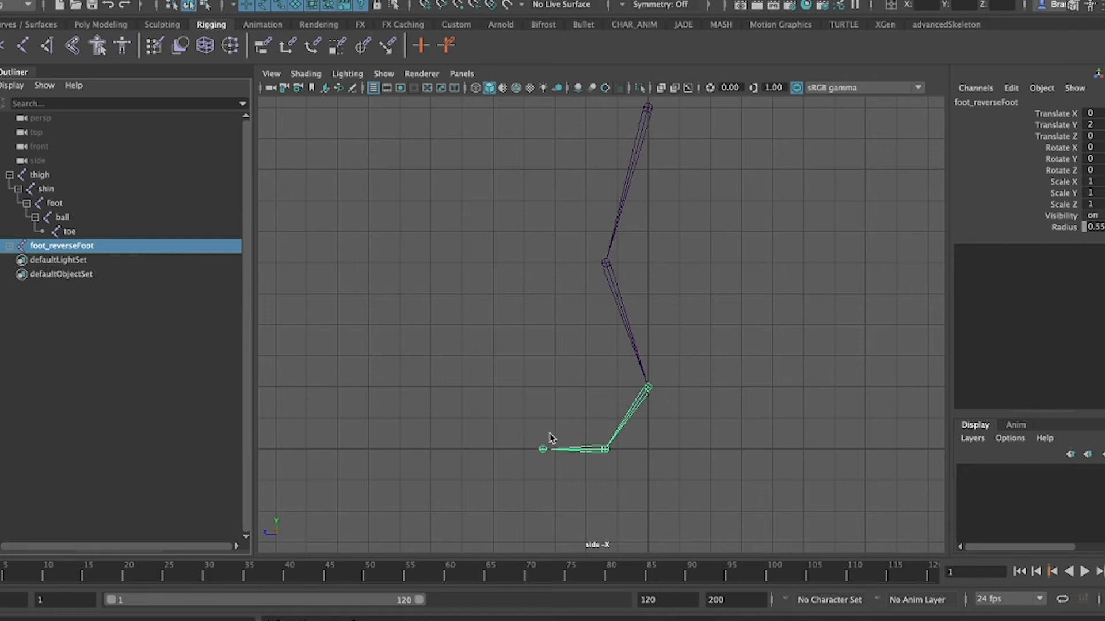
{"action": "scroll", "coordinate": [721, 462], "scroll_direction": "up", "scroll_amount": 2}
{"action": "middle_click_drag", "start_coordinate": [721, 461], "coordinate": [683, 286], "text": "alt"}
{"action": "right_click_drag", "start_coordinate": [683, 286], "coordinate": [871, 485], "text": "alt"}
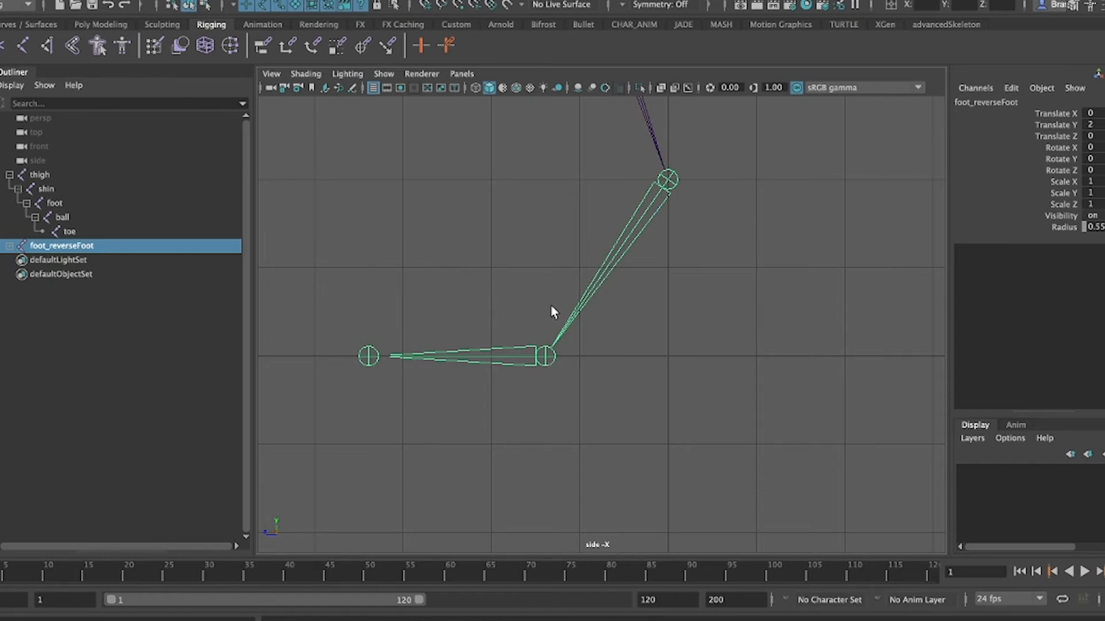
{"action": "left_click", "coordinate": [9, 246]}
{"action": "left_click", "coordinate": [77, 275], "text": "shift"}
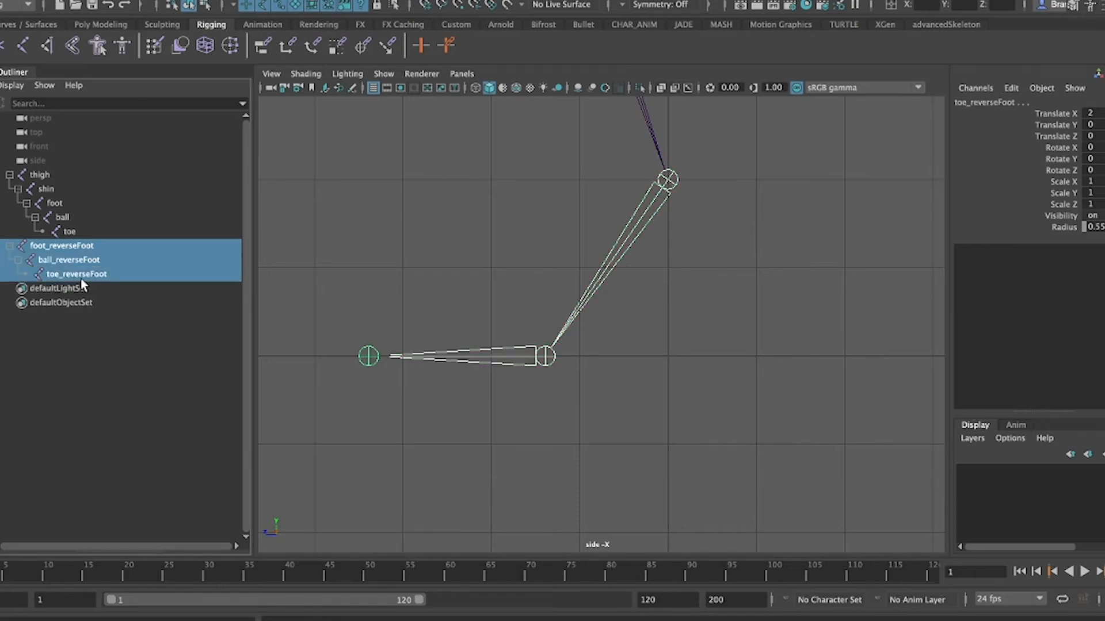
{"action": "key", "text": "shift+p"}
- Duplicate the toe_reverseFoot joint and rename the copy heel_reverseFoot
{"action": "left_click", "coordinate": [68, 274]}
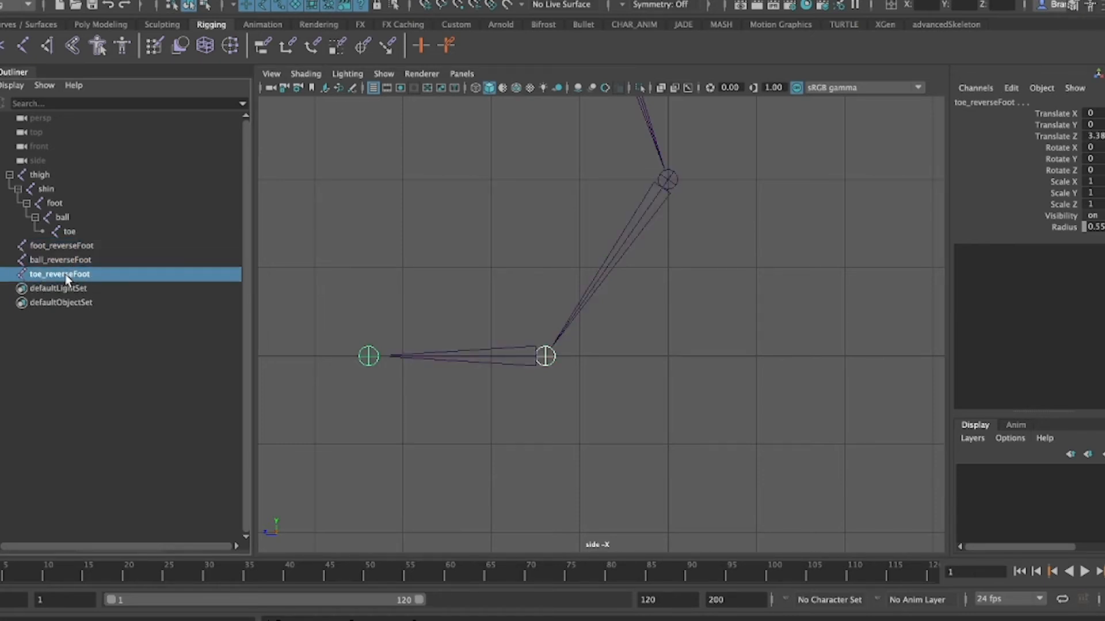
{"action": "key", "text": "ctrl+d"}
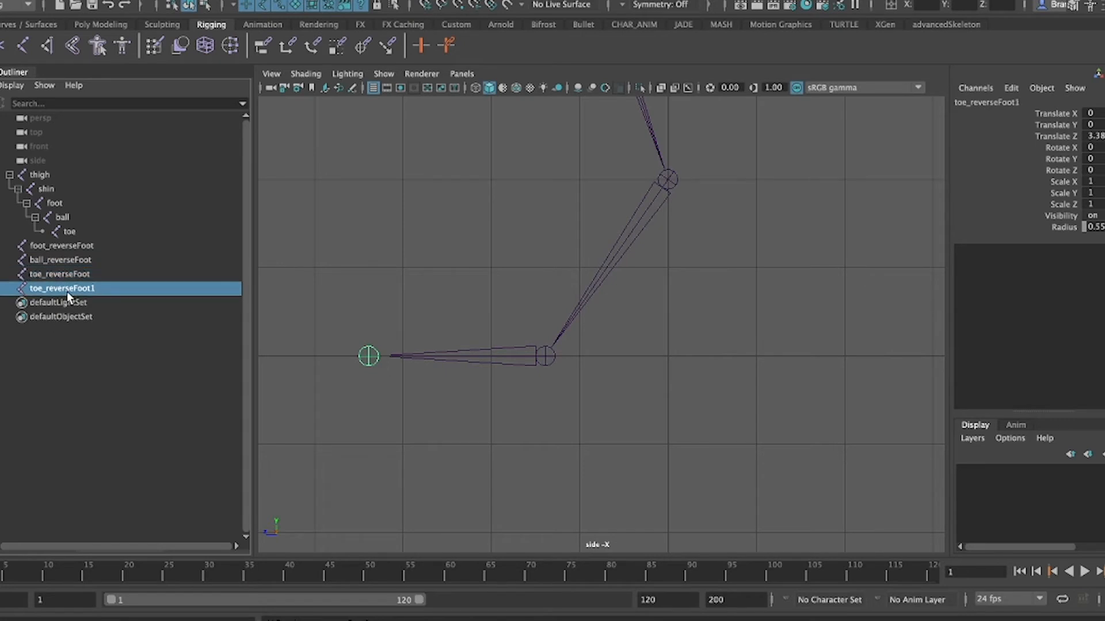
{"action": "double_click", "coordinate": [68, 289]}
{"action": "key", "text": "BackSpace"}
{"action": "key", "text": "Home"}
{"action": "key", "text": "Delete"}
{"action": "key", "text": "Delete"}
{"action": "key", "text": "Delete"}
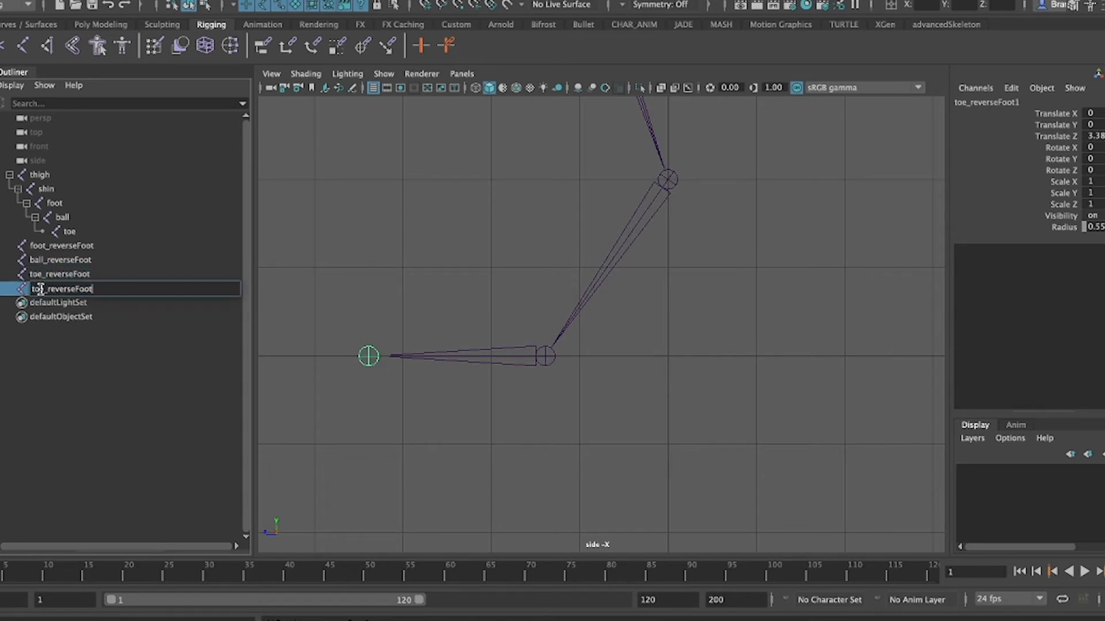
{"action": "type", "text": "heel"}
{"action": "key", "text": "Return"}
- Move heel_reverseFoot along Z to about -1.1, behind the ankle at ground level, and hide all four reverse-foot joints
{"action": "key", "text": "w"}
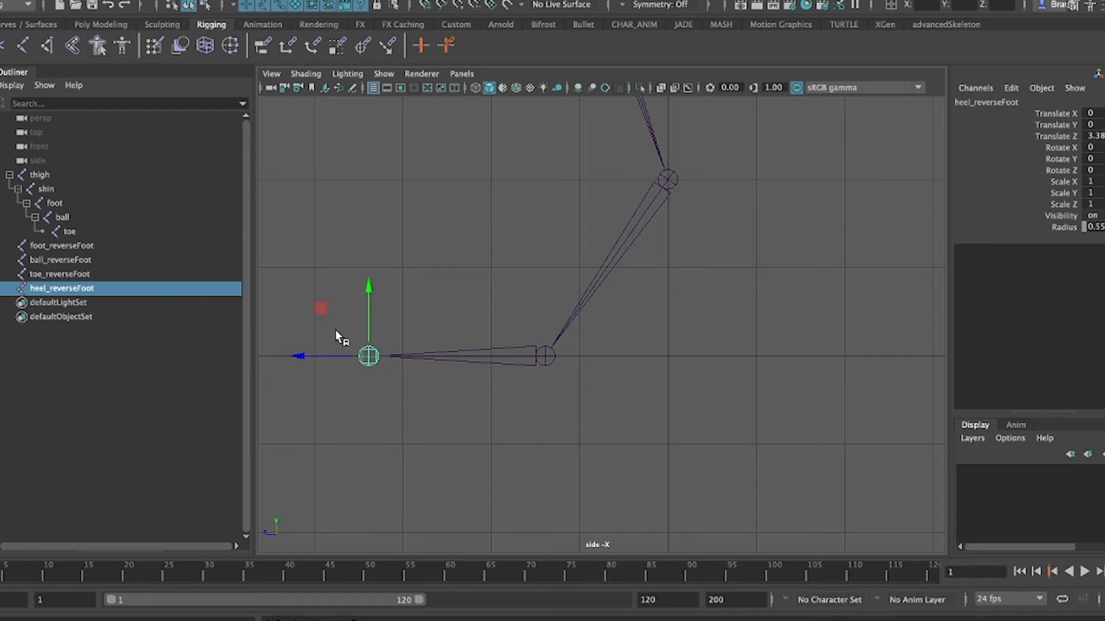
{"action": "left_click_drag", "start_coordinate": [291, 357], "coordinate": [695, 356]}
{"action": "left_click", "coordinate": [118, 24]}
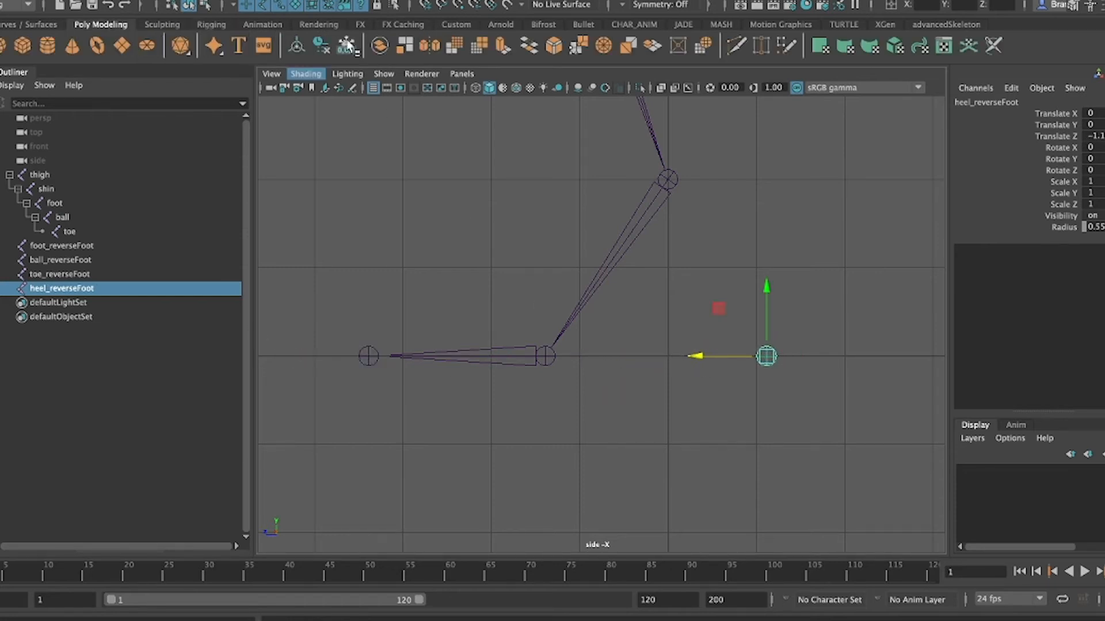
{"action": "left_click", "coordinate": [396, 168]}
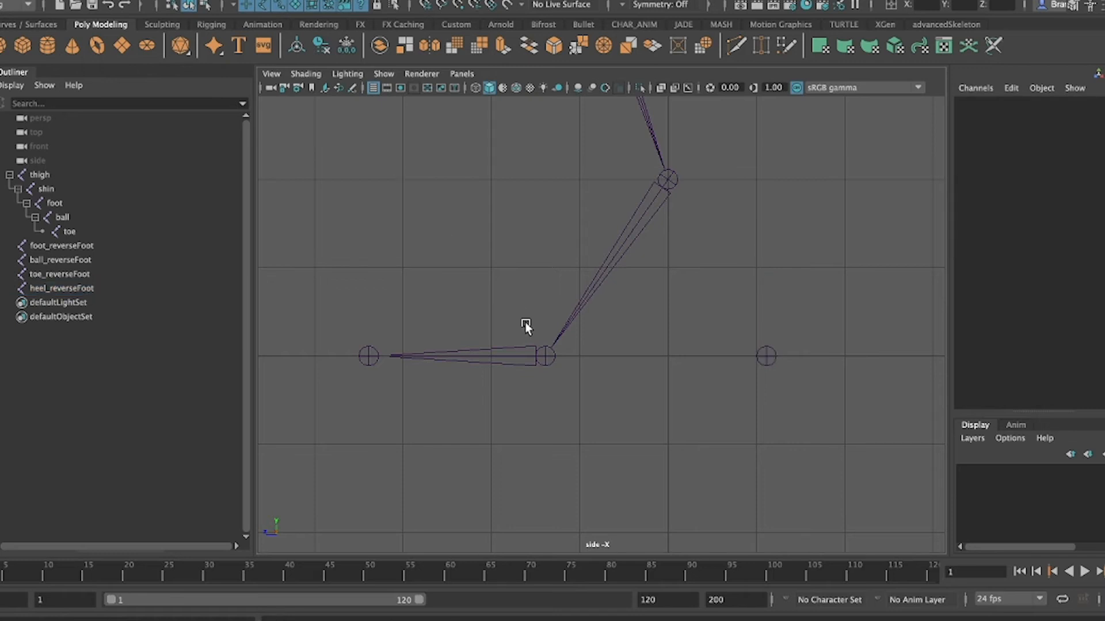
{"action": "middle_click_drag", "start_coordinate": [542, 301], "coordinate": [518, 335], "text": "alt"}
{"action": "left_click_drag", "start_coordinate": [61, 245], "coordinate": [63, 285]}
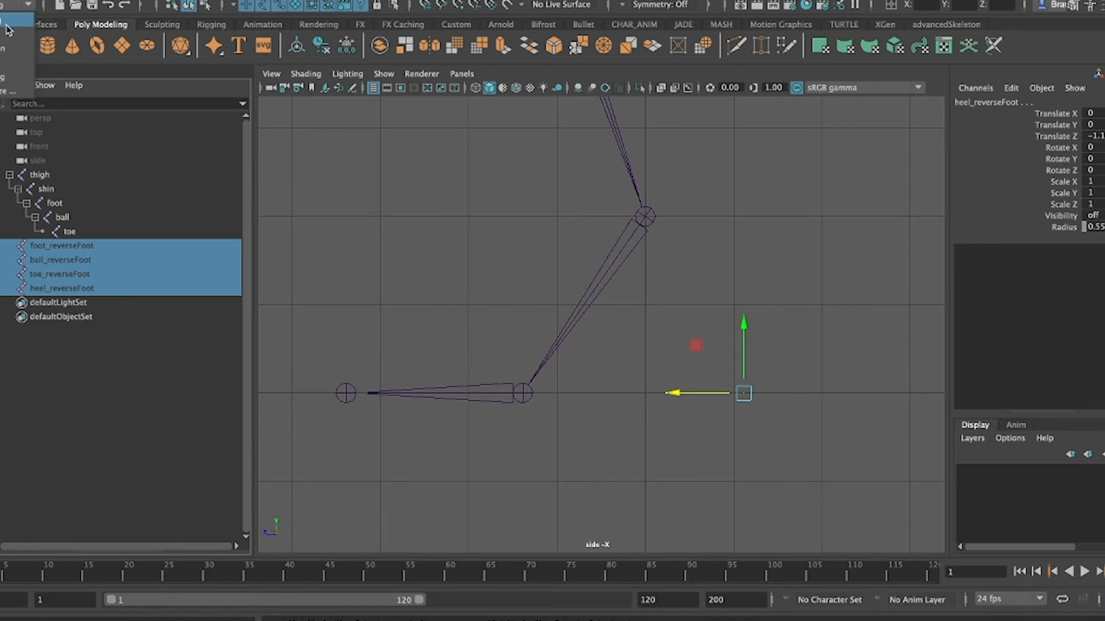
- Create an IK handle from the thigh to the foot joint using the Rotate-Plane Solver
{"action": "left_click", "coordinate": [207, 1]}
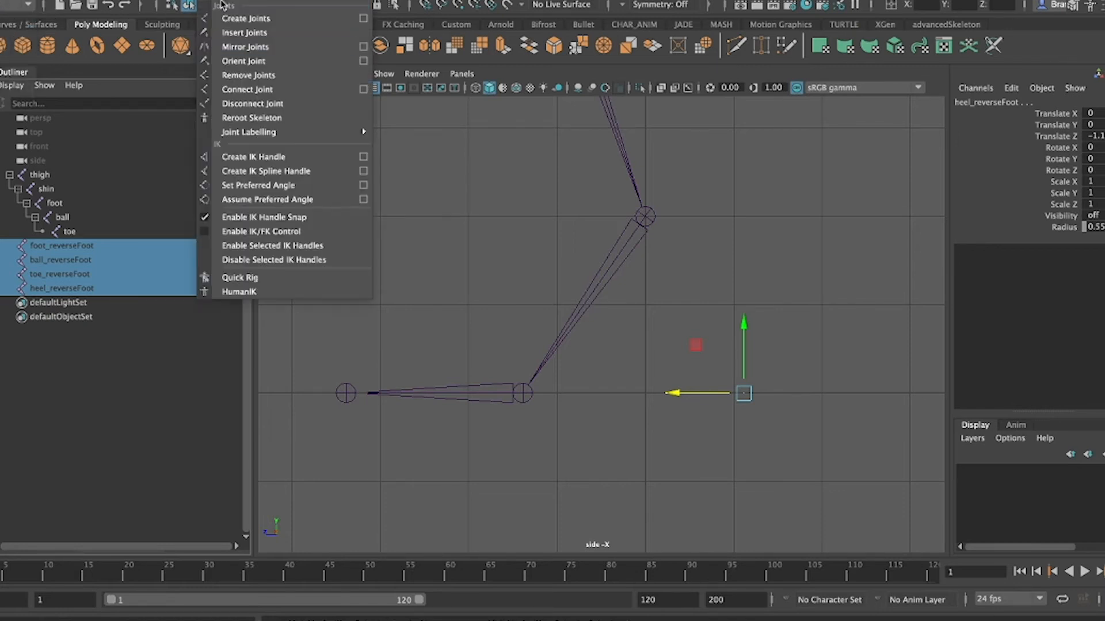
{"action": "left_click", "coordinate": [363, 161]}
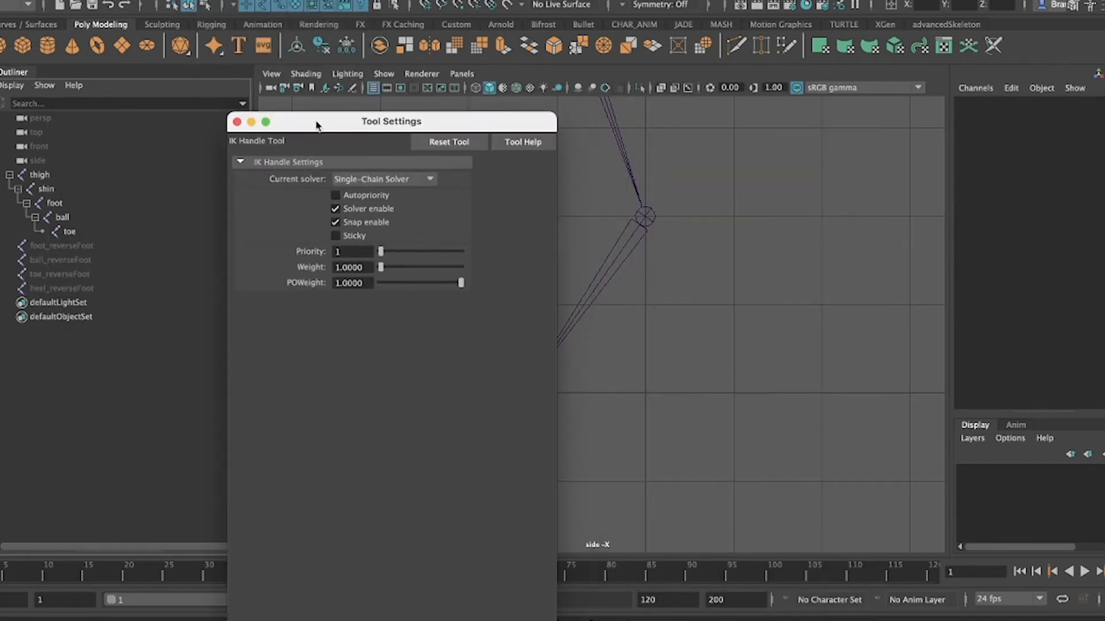
{"action": "left_click_drag", "start_coordinate": [316, 125], "coordinate": [253, 140]}
{"action": "left_click", "coordinate": [406, 125]}
{"action": "left_click", "coordinate": [399, 151]}
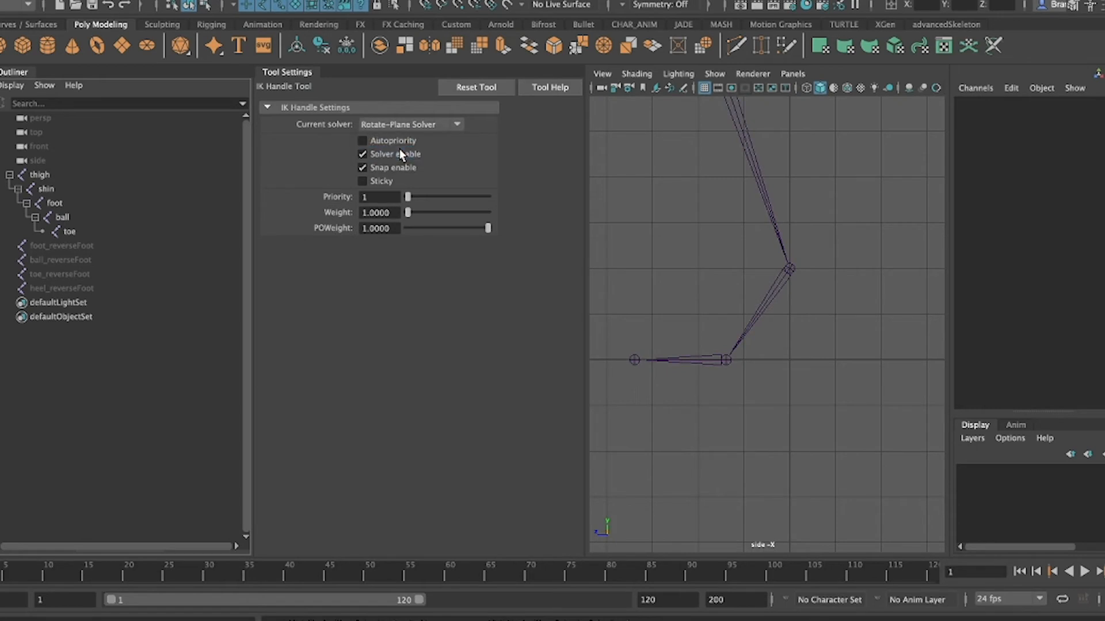
{"action": "left_click", "coordinate": [49, 176]}
{"action": "left_click", "coordinate": [52, 200]}
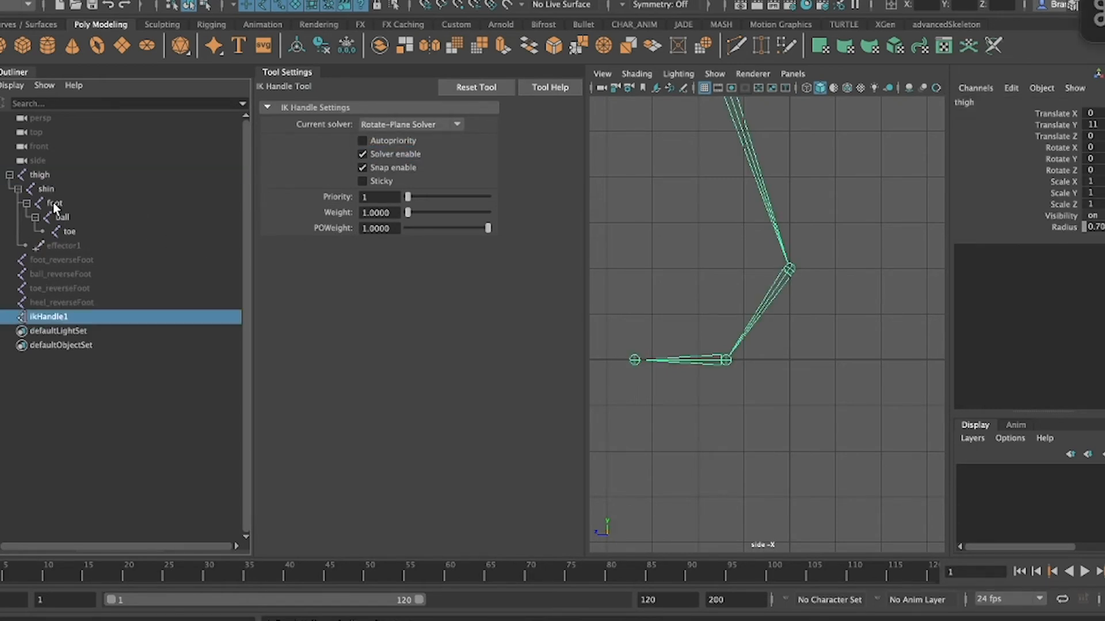
{"action": "key", "text": "w"}
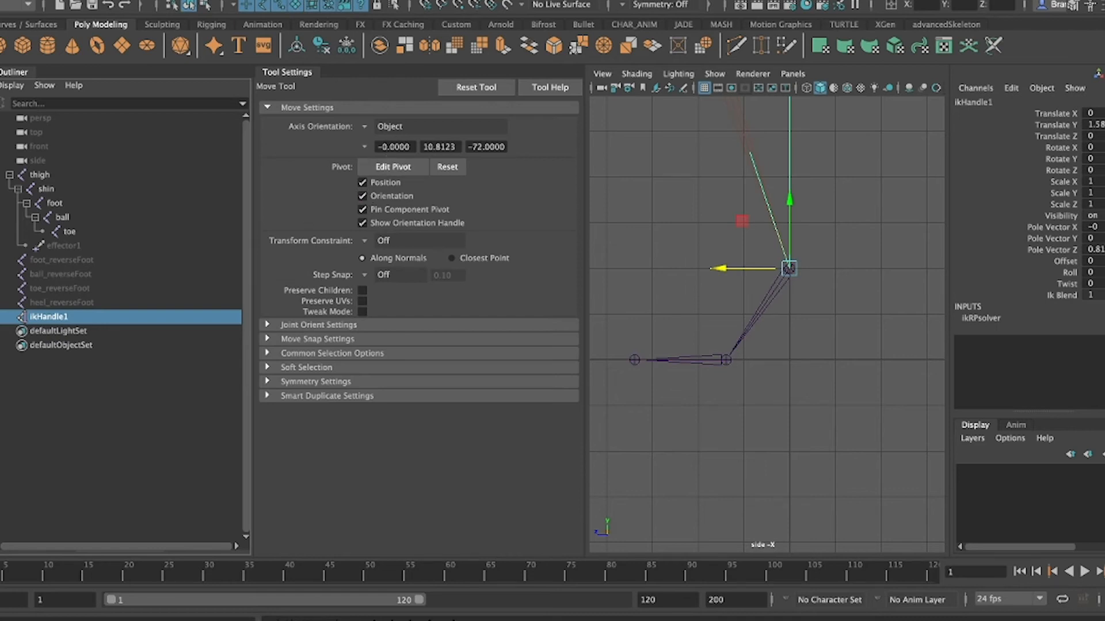
- Create an IK handle from the foot to the ball joint using the Single-Chain Solver
{"action": "key", "text": "y"}
{"action": "left_click", "coordinate": [410, 124]}
{"action": "left_click", "coordinate": [416, 140]}
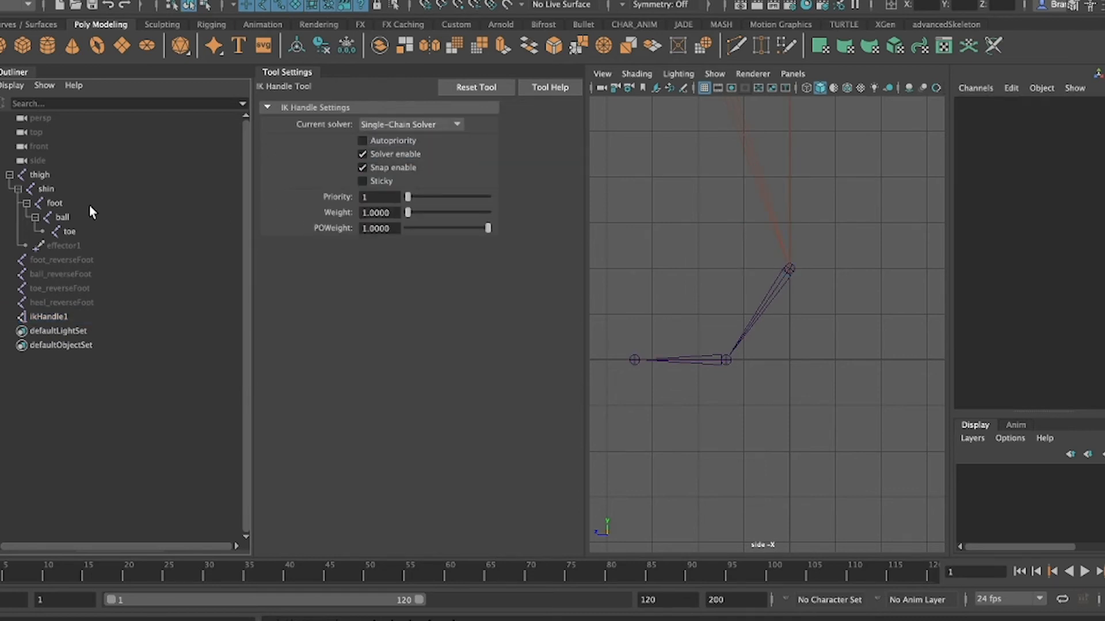
{"action": "left_click", "coordinate": [53, 203]}
{"action": "left_click", "coordinate": [62, 218]}
{"action": "key", "text": "w"}
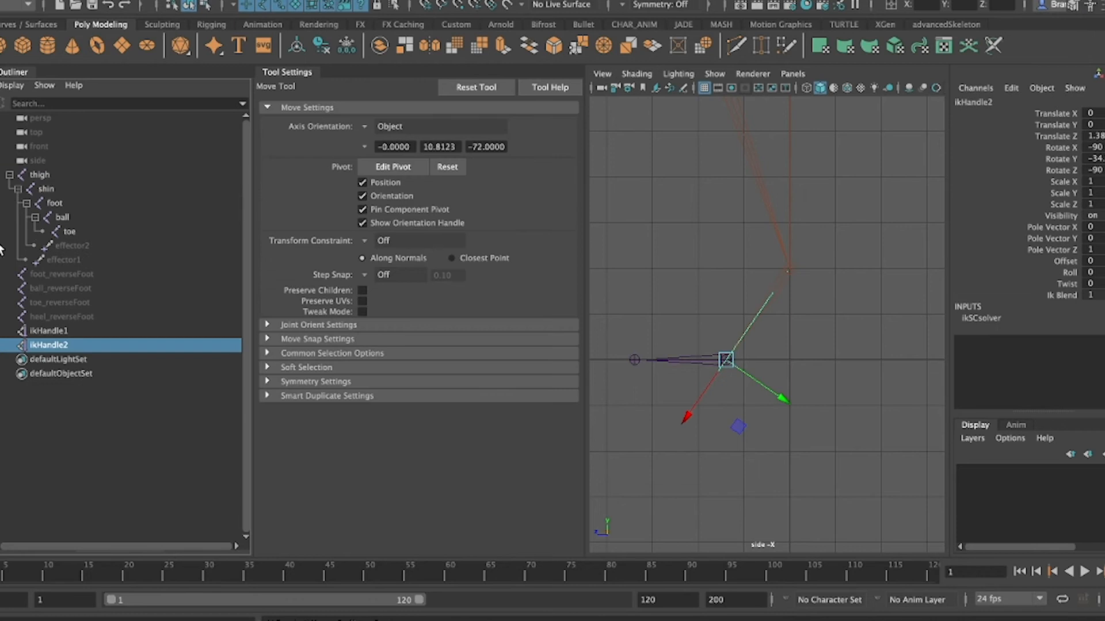
- Create another Single-Chain Solver IK handle from the ball to the toe joint
{"action": "key", "text": "y"}
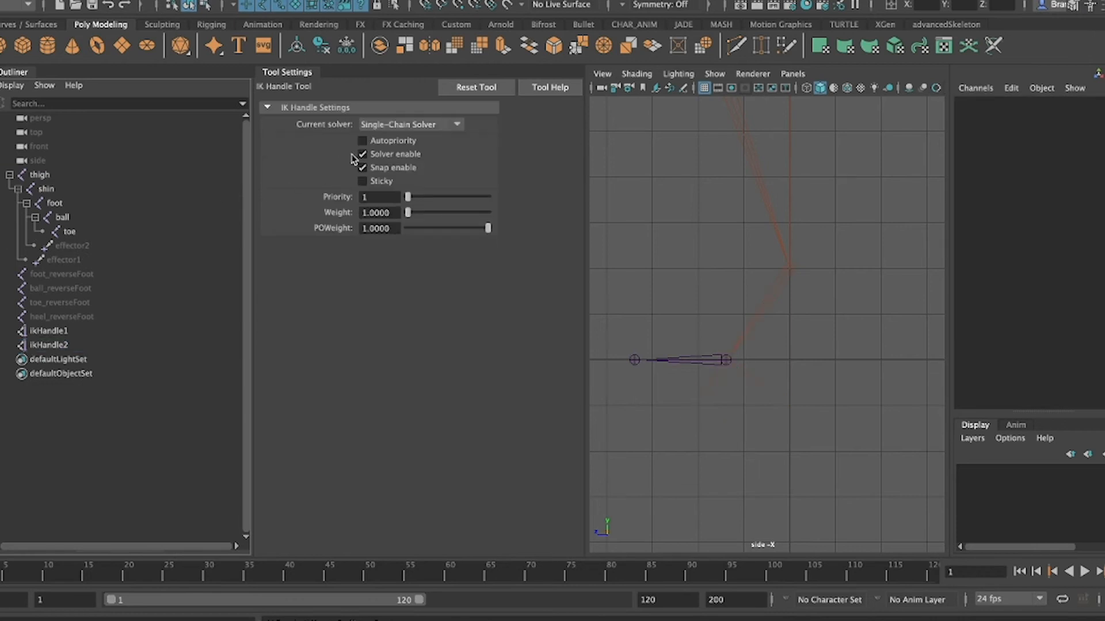
{"action": "left_click", "coordinate": [65, 218]}
{"action": "left_click", "coordinate": [70, 230]}
{"action": "key", "text": "w"}
- Rename the effectors of the toe, ball and foot IK handles toe_eff, ball_eff and foot_eff
{"action": "left_click", "coordinate": [87, 246]}
{"action": "double_click", "coordinate": [87, 246]}
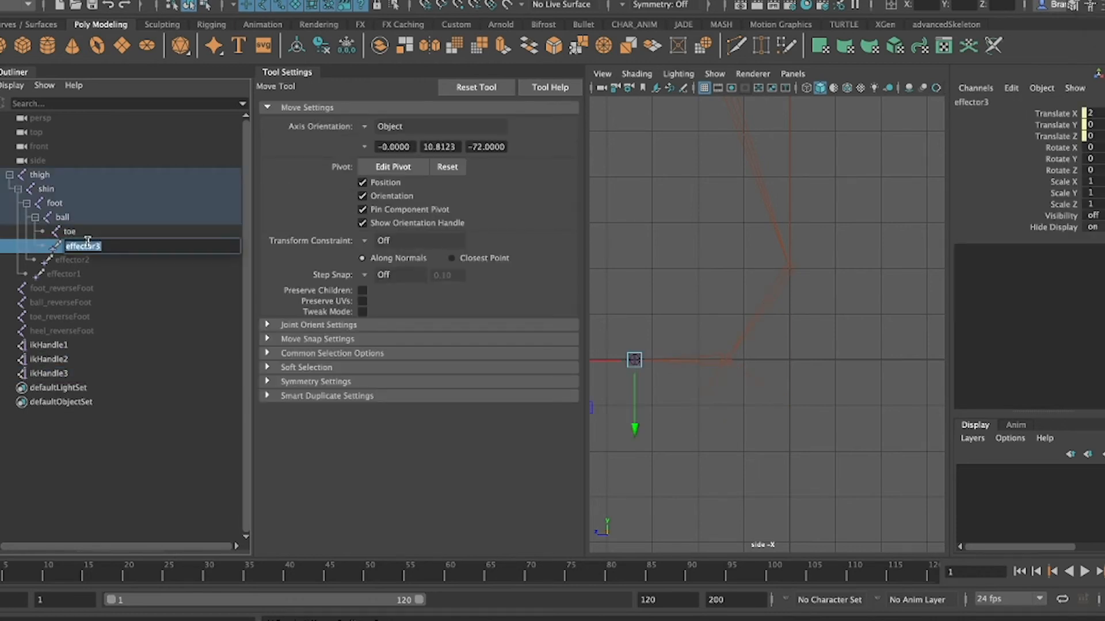
{"action": "type", "text": "toe_eff"}
{"action": "key", "text": "Return"}
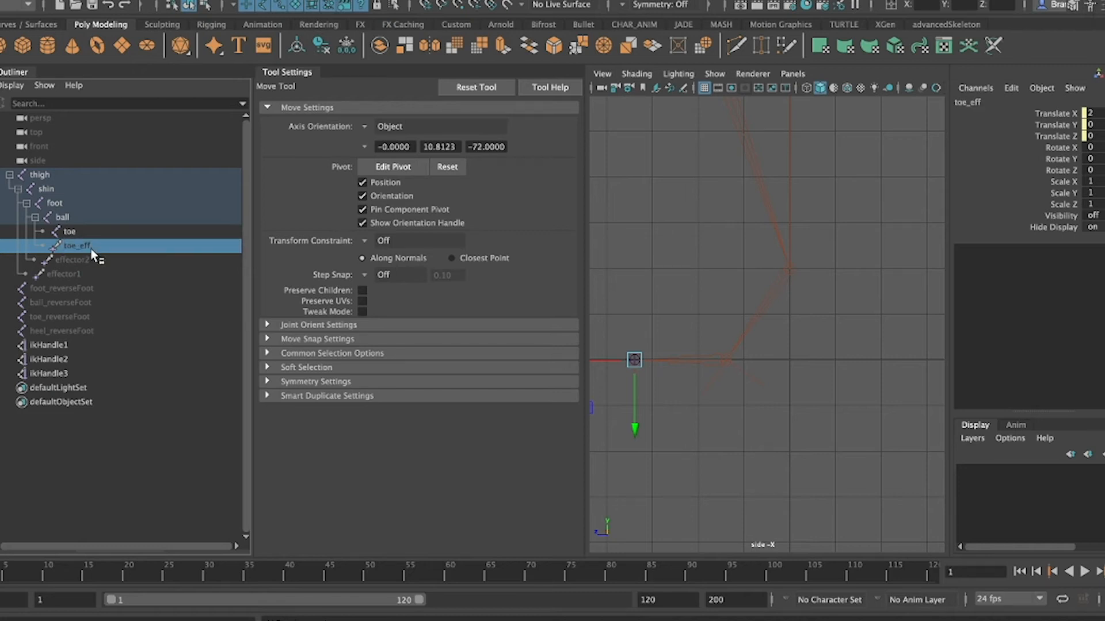
{"action": "left_click", "coordinate": [88, 259]}
{"action": "double_click", "coordinate": [88, 259]}
{"action": "type", "text": "ball_eff"}
{"action": "key", "text": "Return"}
{"action": "double_click", "coordinate": [85, 272]}
{"action": "type", "text": "co"}
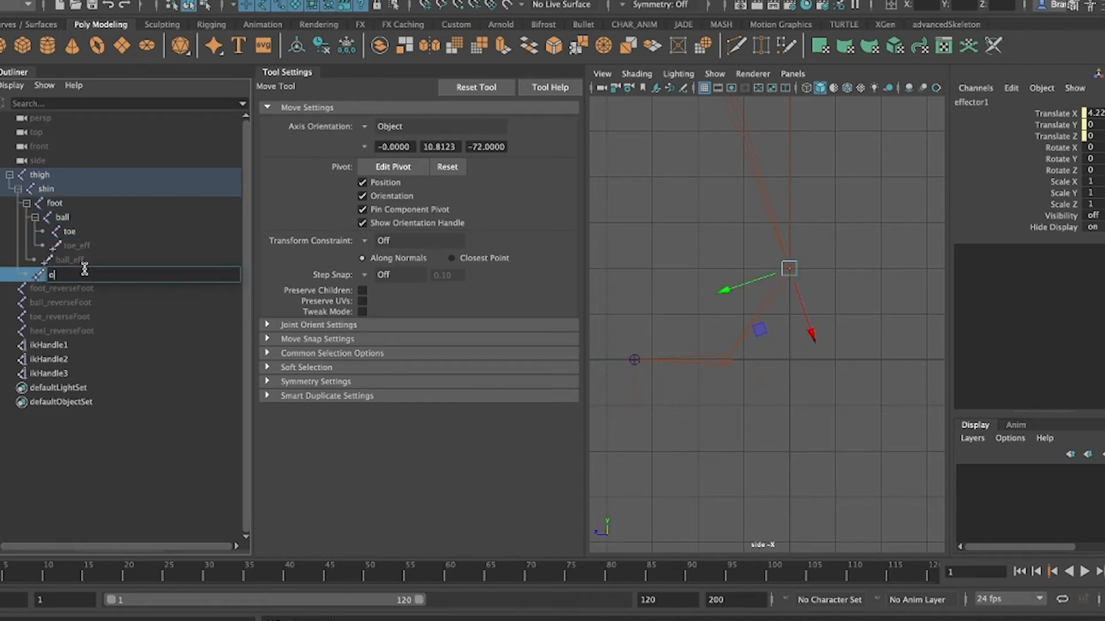
{"action": "type", "text": "ot_eff"}
{"action": "key", "text": "Return"}
- Rename the thigh-to-foot IK handle foot_HDL
{"action": "double_click", "coordinate": [63, 344]}
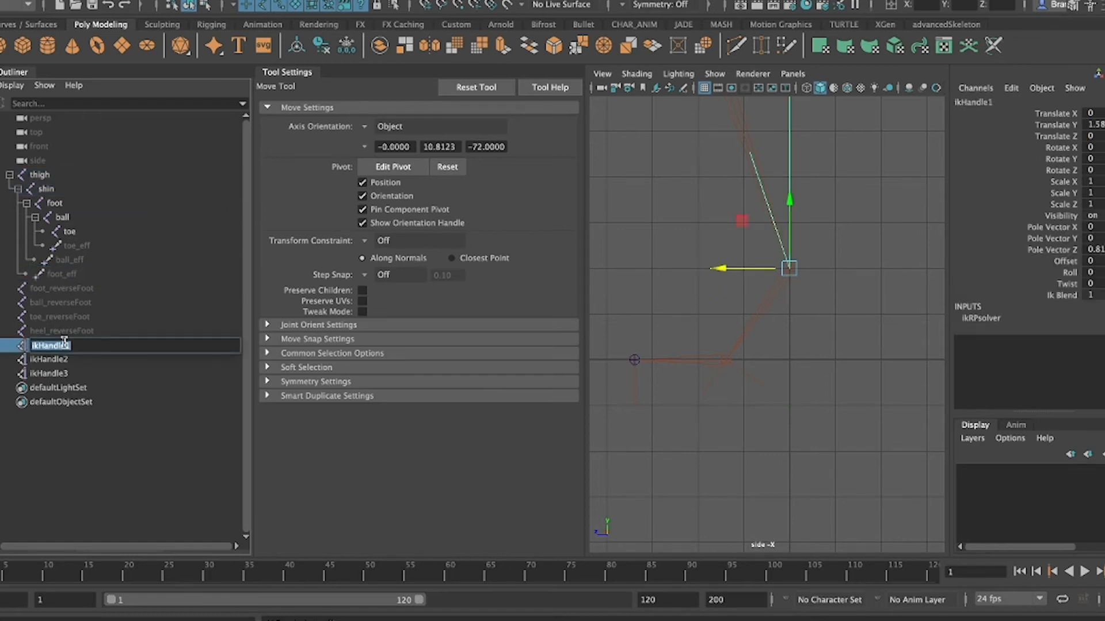
{"action": "type", "text": "foot_HDL"}
{"action": "key", "text": "Return"}
- Rename the ball IK handle ball_HDL and the toe IK handle toe_HDL
{"action": "left_click", "coordinate": [65, 361]}
{"action": "double_click", "coordinate": [64, 360]}
{"action": "type", "text": "bal"}
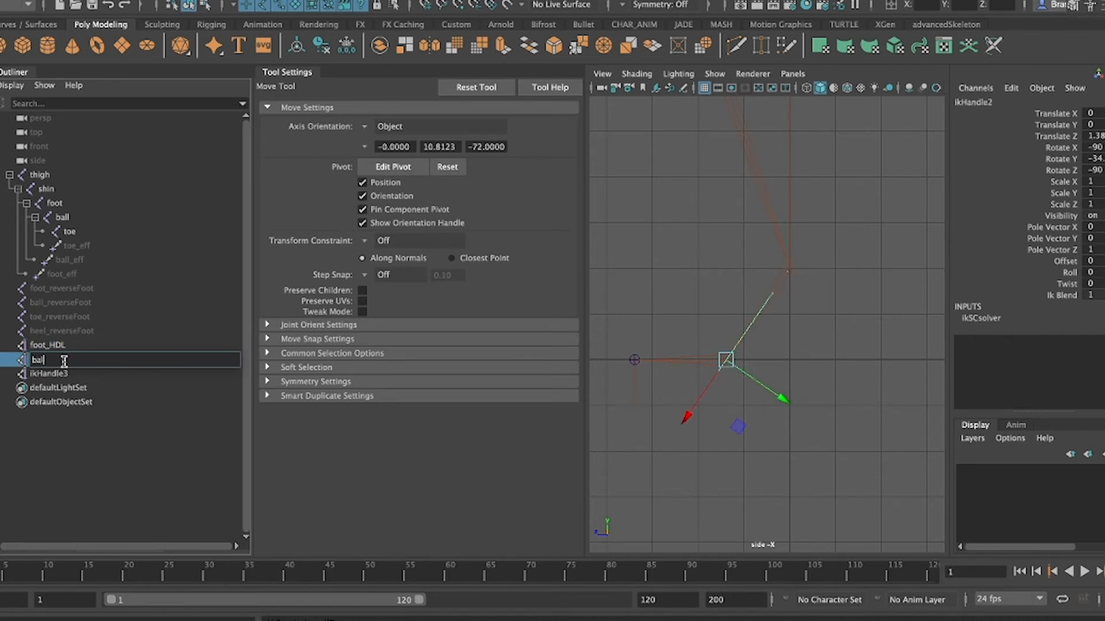
{"action": "type", "text": "l_HDL"}
{"action": "key", "text": "Return"}
{"action": "left_click", "coordinate": [65, 373]}
{"action": "double_click", "coordinate": [66, 372]}
{"action": "type", "text": "toe_HDL"}
{"action": "key", "text": "Return"}
- Parent the reverse-foot joints into one chain running from heel to toe to ball to foot
{"action": "left_click_drag", "start_coordinate": [58, 288], "coordinate": [63, 331]}
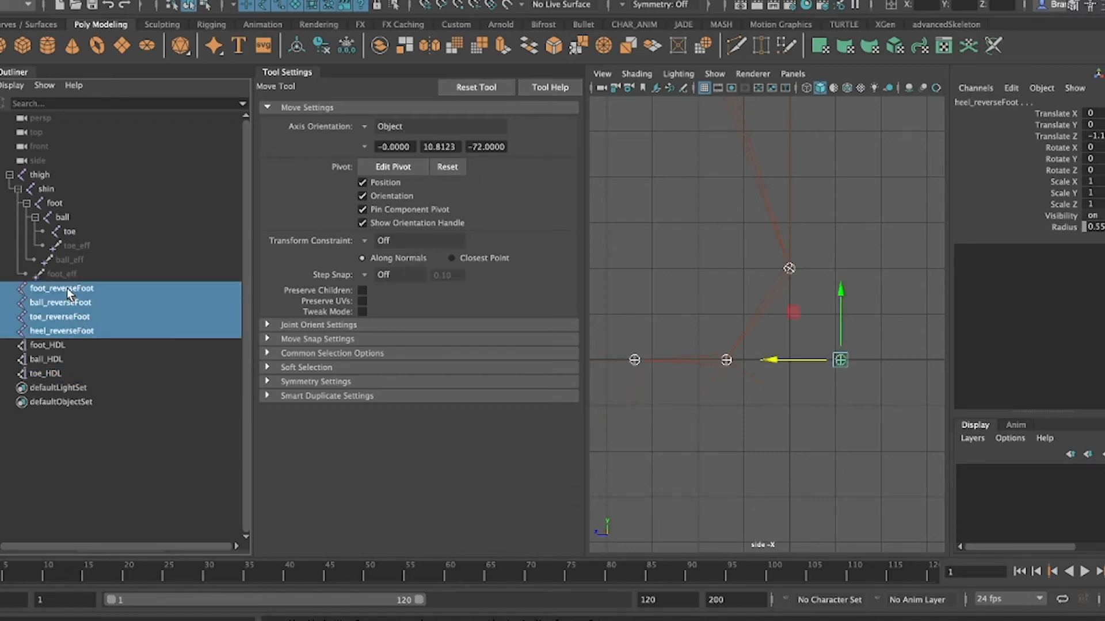
{"action": "left_click", "coordinate": [67, 289]}
{"action": "left_click", "coordinate": [66, 304], "text": "super"}
{"action": "key", "text": "p"}
{"action": "left_click", "coordinate": [60, 291]}
{"action": "left_click", "coordinate": [60, 302], "text": "super"}
{"action": "key", "text": "p"}
{"action": "left_click", "coordinate": [60, 290]}
{"action": "left_click", "coordinate": [60, 302], "text": "super"}
{"action": "key", "text": "p"}
{"action": "left_click", "coordinate": [10, 288]}
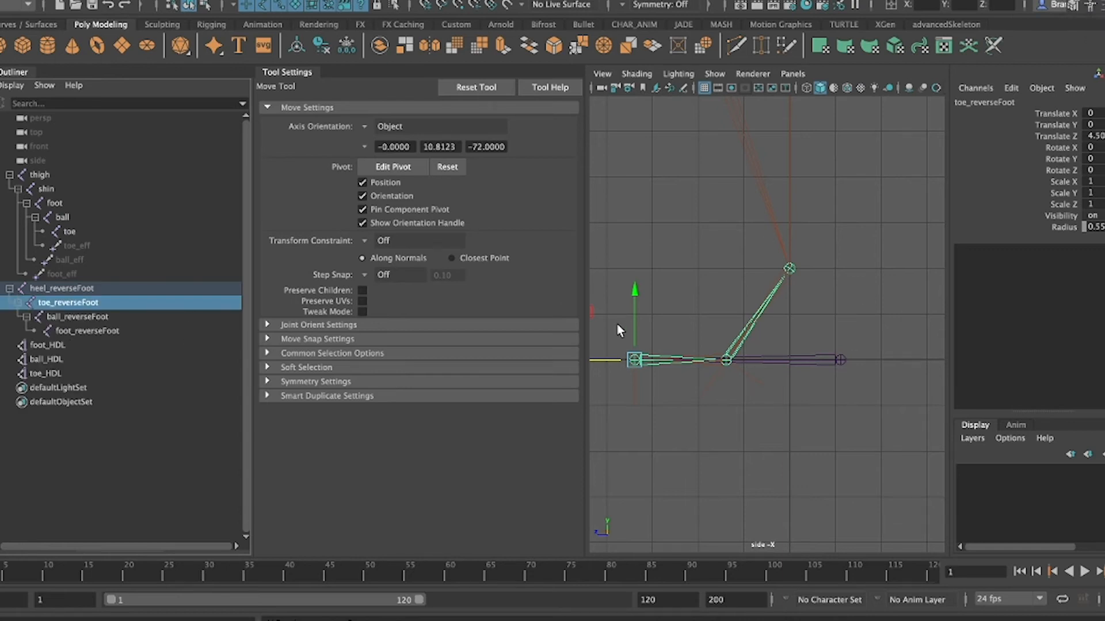
- Parent foot_HDL, ball_HDL and toe_HDL under the matching foot, ball and toe reverse-foot joints
{"action": "left_click", "coordinate": [48, 344]}
{"action": "left_click_drag", "start_coordinate": [50, 347], "coordinate": [51, 303]}
{"action": "left_click", "coordinate": [65, 359]}
{"action": "left_click", "coordinate": [45, 374]}
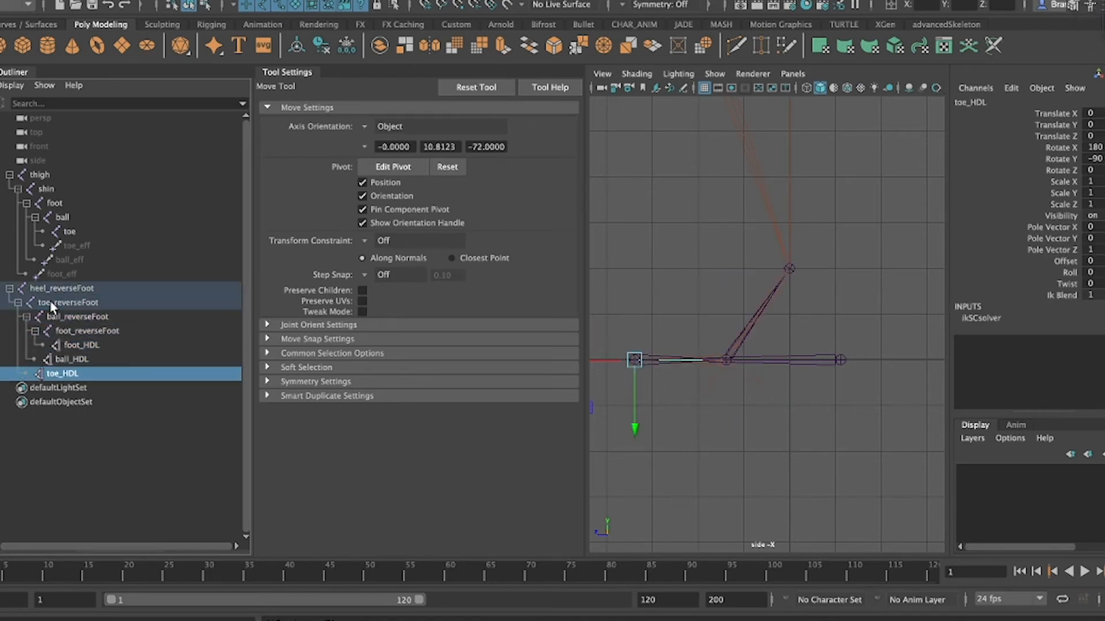
- Test-rotate the toe_reverseFoot and ball_reverseFoot joints, undoing each rotation
{"action": "left_click", "coordinate": [78, 304]}
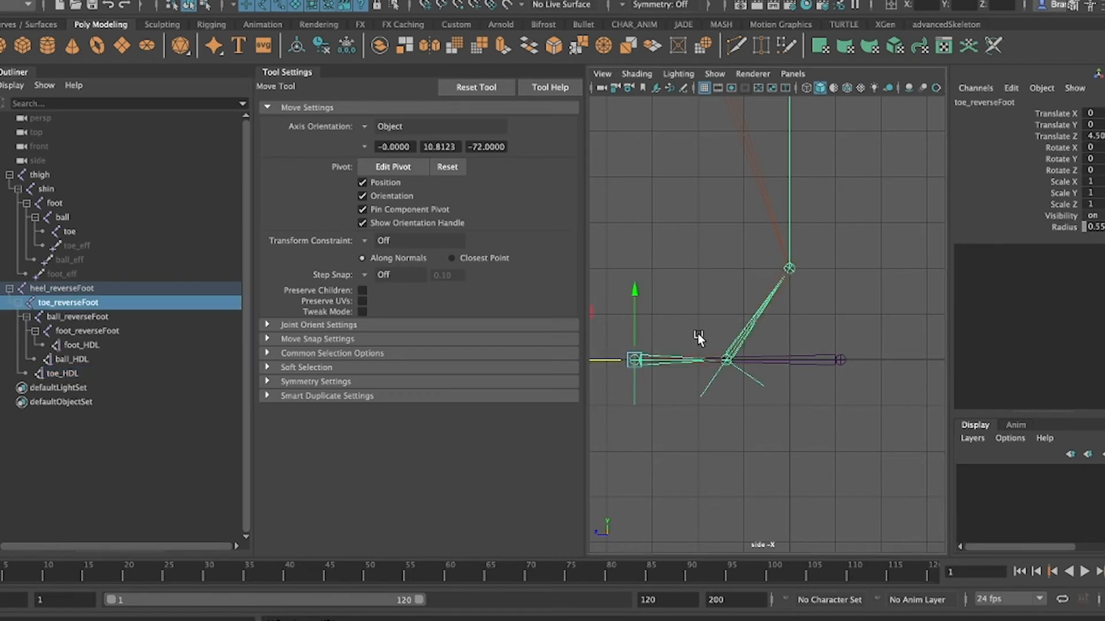
{"action": "key", "text": "e"}
{"action": "left_click_drag", "start_coordinate": [687, 332], "coordinate": [668, 312]}
{"action": "key", "text": "ctrl+z"}
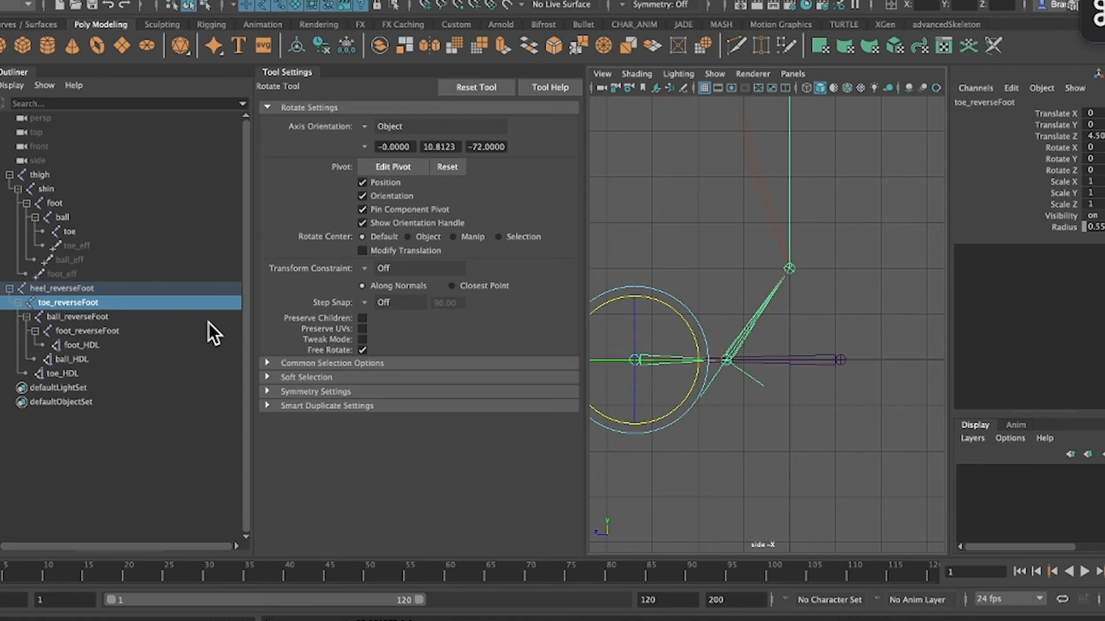
{"action": "left_click", "coordinate": [91, 315]}
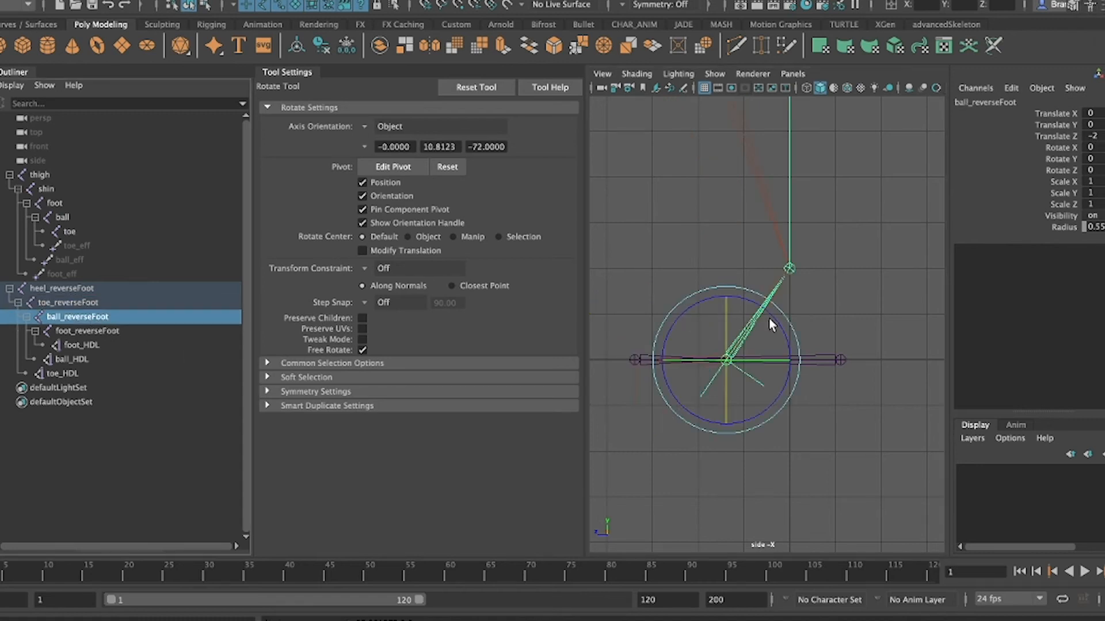
{"action": "left_click_drag", "start_coordinate": [767, 318], "coordinate": [727, 277]}
{"action": "key", "text": "ctrl+z"}
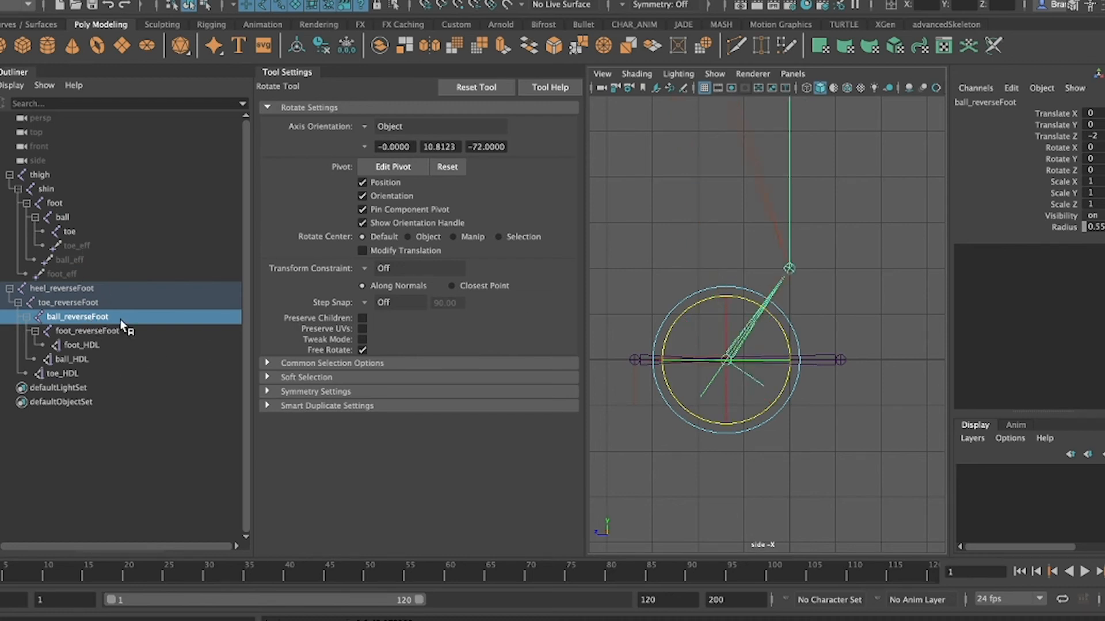
- Group the heel_reverseFoot chain and name the group leftLeg_reverseFoot_JNT_GRP
{"action": "left_click", "coordinate": [78, 288]}
{"action": "key", "text": "ctrl+g"}
{"action": "double_click", "coordinate": [78, 287]}
{"action": "type", "text": "leftLeg_reverse"}
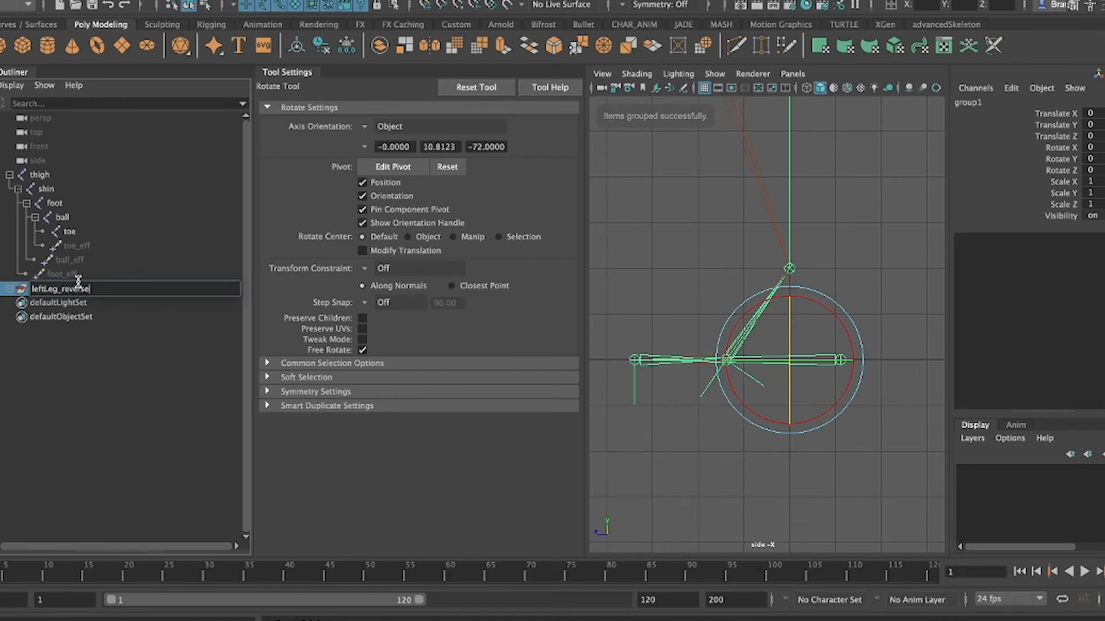
{"action": "type", "text": "Foot_JNT_GRP"}
{"action": "key", "text": "Return"}
- Move the pivot of leftLeg_reverseFoot_JNT_GRP to the foot joint at the ankle
{"action": "key", "text": "w"}
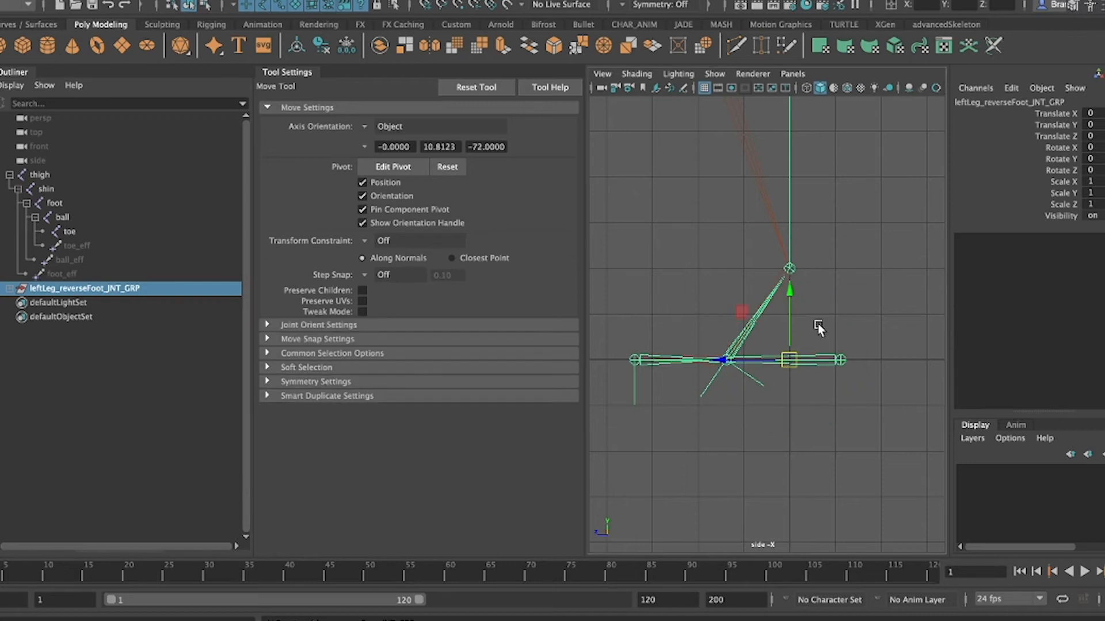
{"action": "key", "text": "d"}
{"action": "left_click_drag", "start_coordinate": [794, 364], "coordinate": [793, 275]}
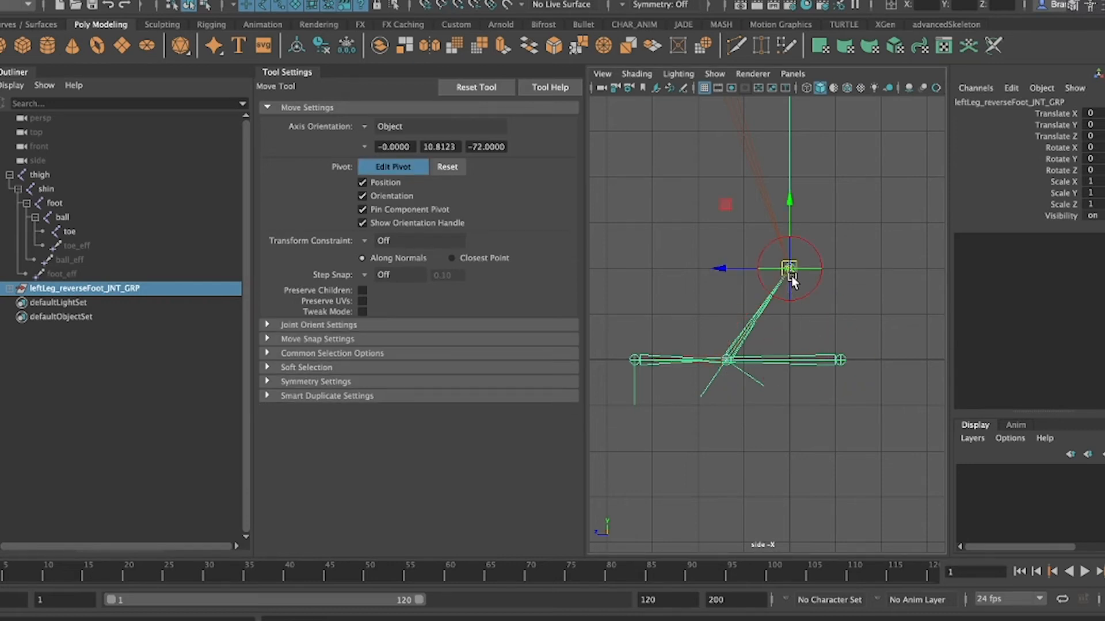
- Create a NURBS circle in the perspective view and raise it 2 units to the ankle joint
{"action": "key", "text": "space"}
{"action": "key", "text": "space"}
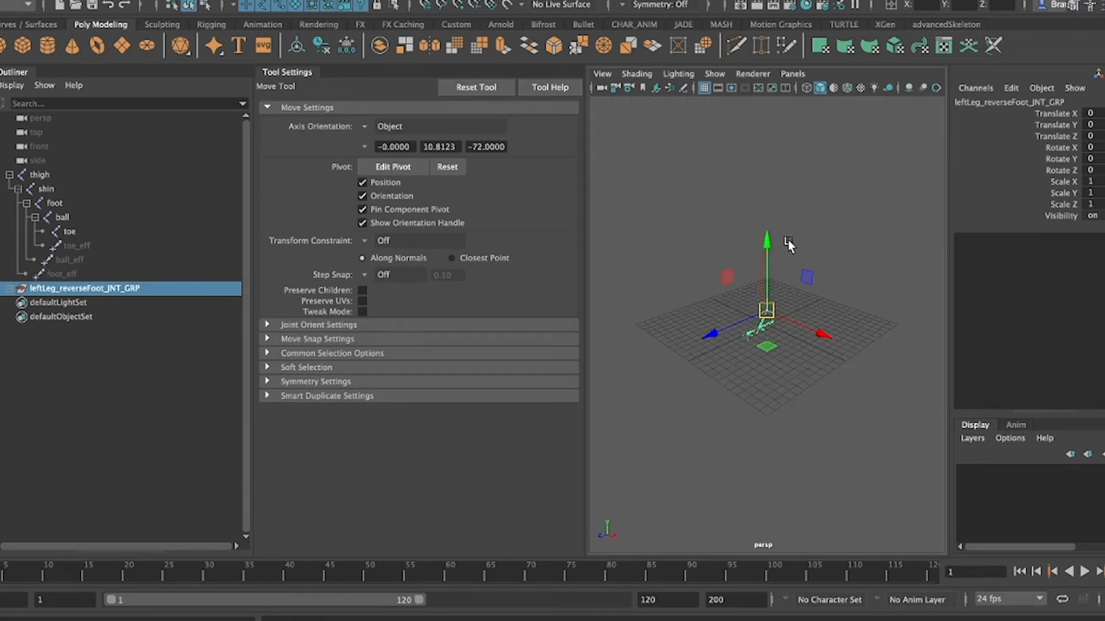
{"action": "right_click_drag", "start_coordinate": [781, 259], "coordinate": [782, 299], "text": "alt"}
{"action": "middle_click_drag", "start_coordinate": [782, 299], "coordinate": [723, 252], "text": "alt"}
{"action": "right_click_drag", "start_coordinate": [723, 252], "coordinate": [767, 264], "text": "alt"}
{"action": "left_click_drag", "start_coordinate": [782, 274], "coordinate": [742, 230], "text": "alt"}
{"action": "left_click", "coordinate": [29, 24]}
{"action": "left_click", "coordinate": [5, 46]}
{"action": "left_click_drag", "start_coordinate": [793, 391], "coordinate": [793, 311]}
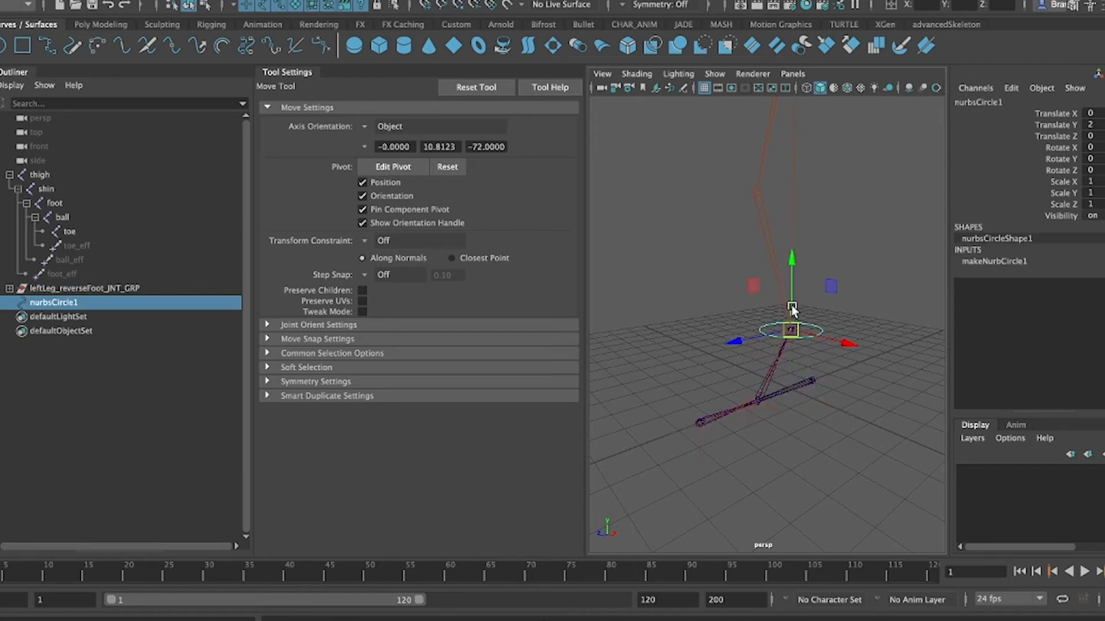
- Rename the NURBS circle leftFoot_CTRL
{"action": "double_click", "coordinate": [87, 303]}
{"action": "type", "text": "leftFoot_CTRL"}
{"action": "key", "text": "Return"}
- Freeze leftFoot_CTRL and delete its history, and nest it in leftFoot_CTRL_offset_GRP inside leftFoot_CTRL_GRP
{"action": "left_click", "coordinate": [107, 24]}
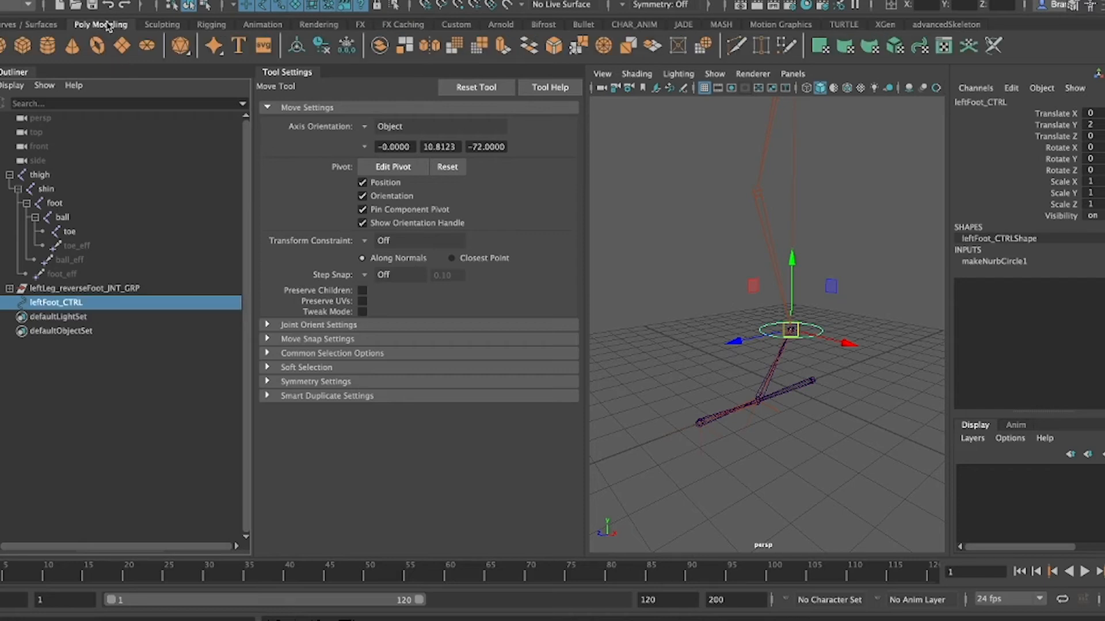
{"action": "left_click", "coordinate": [322, 46]}
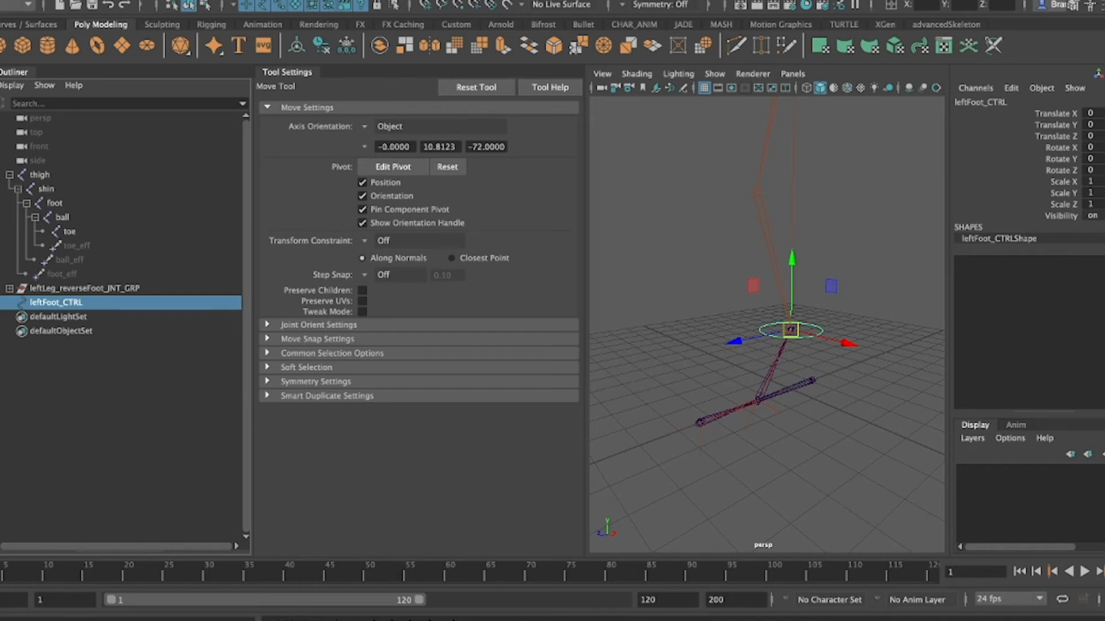
{"action": "key", "text": "ctrl+g"}
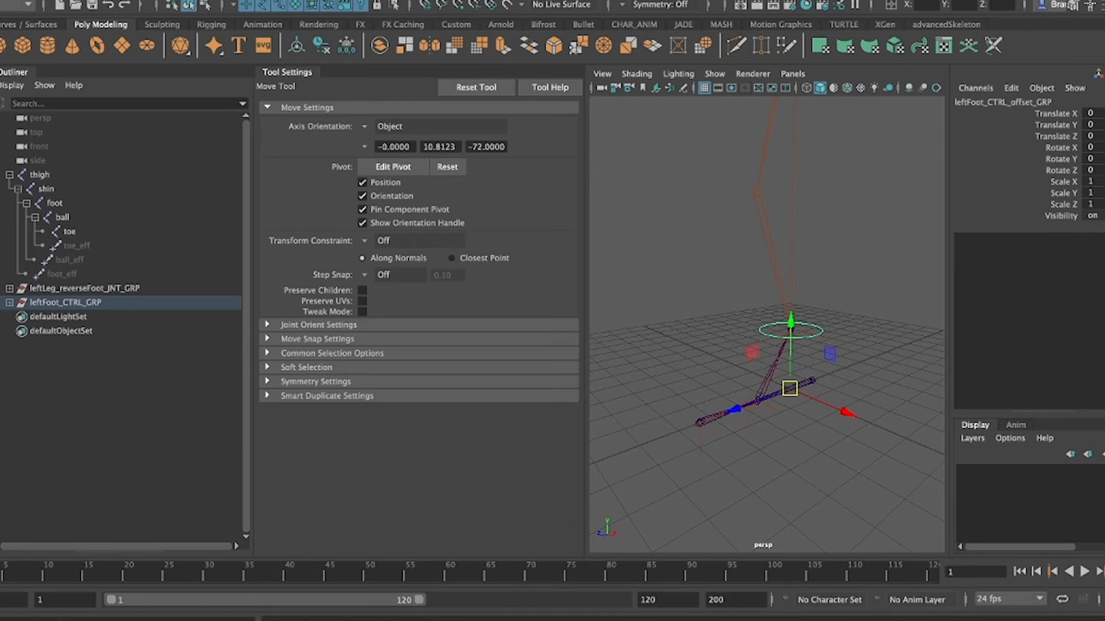
{"action": "key", "text": "q"}
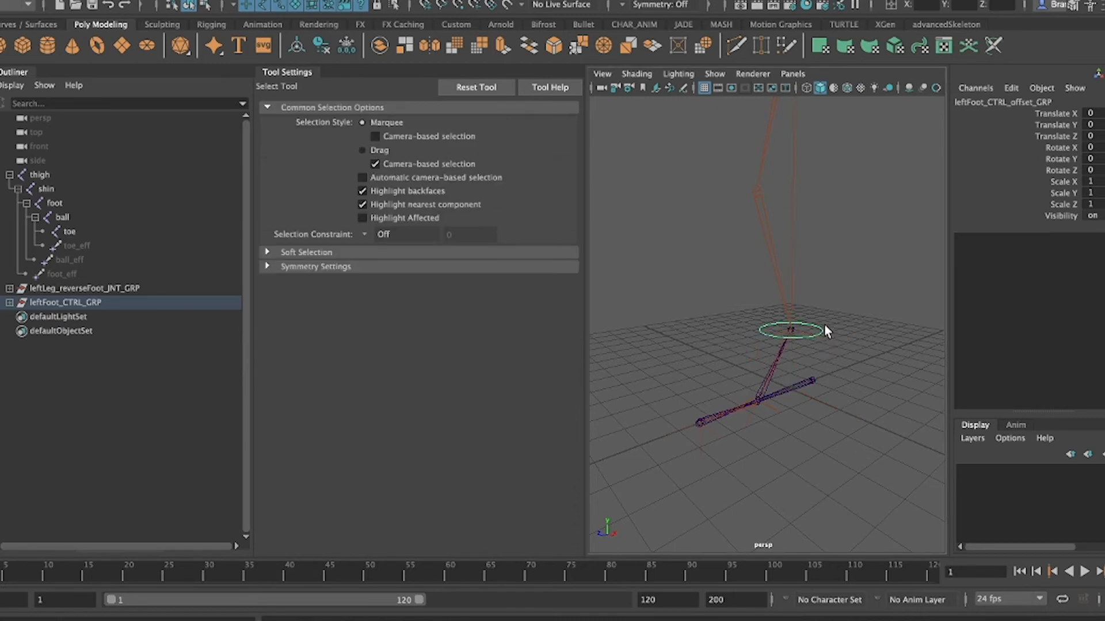
- Lower all control vertices of leftFoot_CTRL from the ankle to the ground grid, snapping to the grid
{"action": "left_click", "coordinate": [817, 340]}
{"action": "key", "text": "w"}
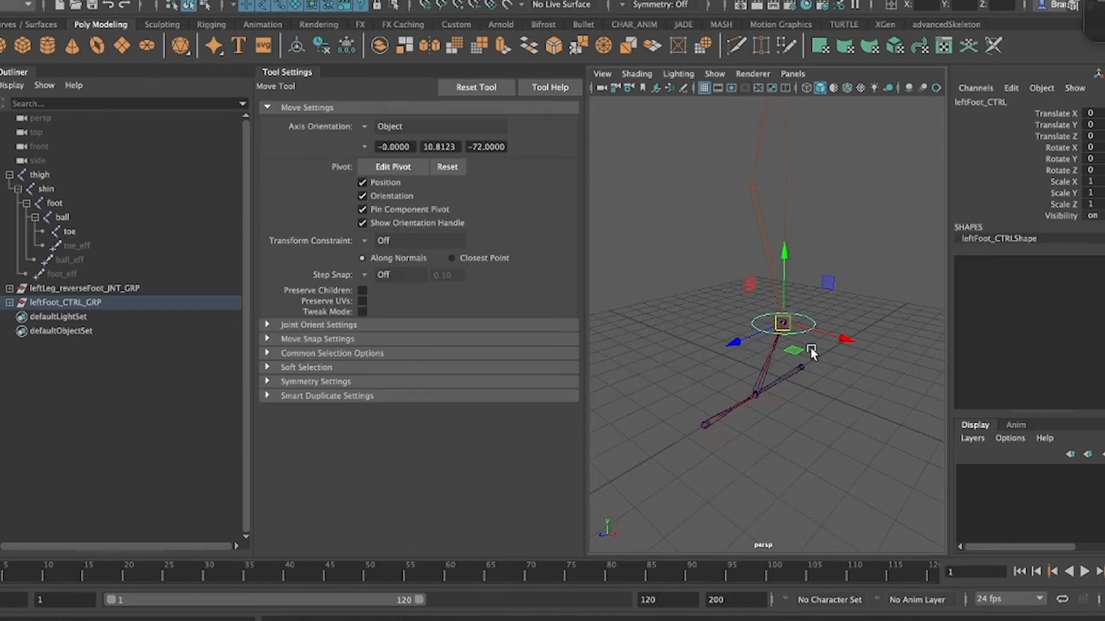
{"action": "key", "text": "q"}
{"action": "key", "text": "ctrl+1"}
{"action": "right_click_drag", "start_coordinate": [875, 282], "coordinate": [792, 277]}
{"action": "key", "text": "ctrl+1"}
{"action": "key", "text": "w"}
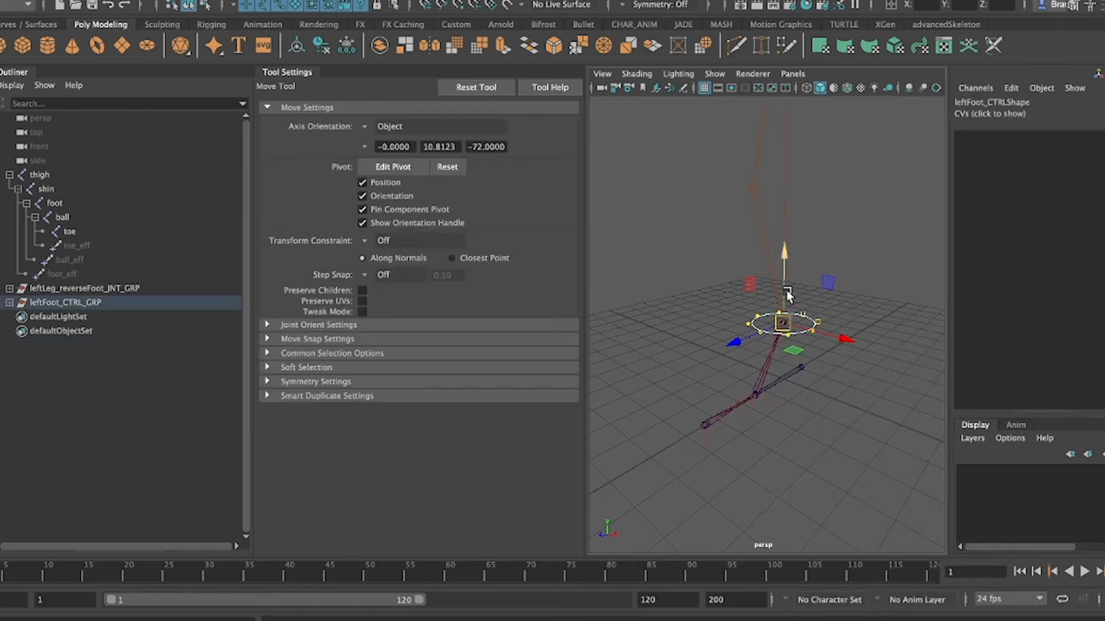
{"action": "key", "text": "x"}
{"action": "left_click_drag", "start_coordinate": [784, 289], "coordinate": [774, 403]}
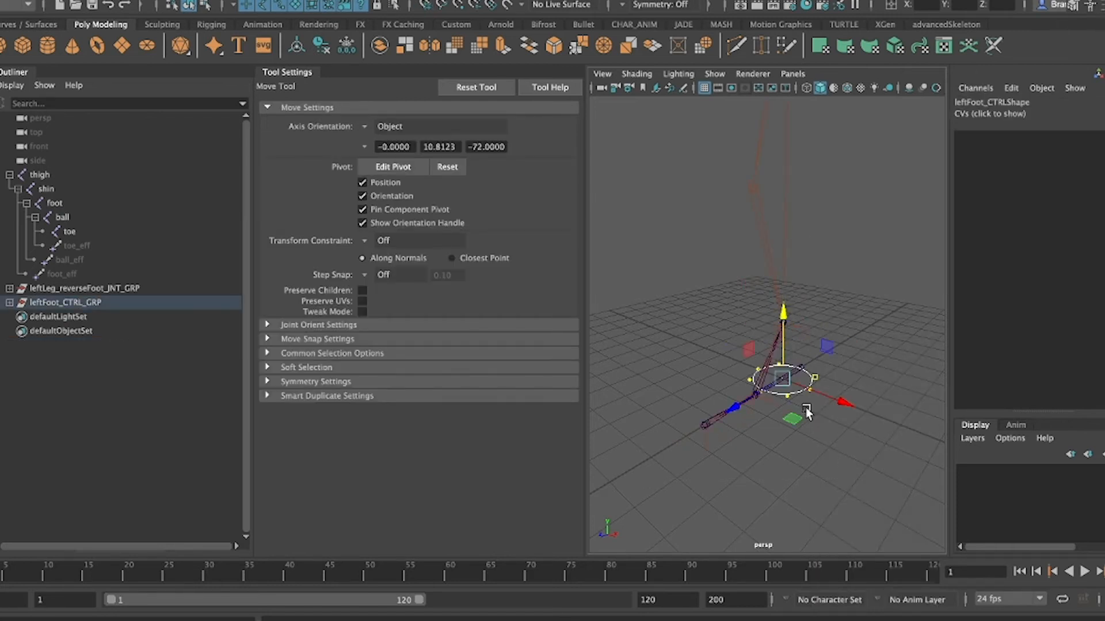
{"action": "right_click_drag", "start_coordinate": [821, 295], "coordinate": [901, 225]}
{"action": "key", "text": "q"}
{"action": "left_click", "coordinate": [878, 284]}
{"action": "left_click_drag", "start_coordinate": [874, 288], "coordinate": [834, 368], "text": "alt"}
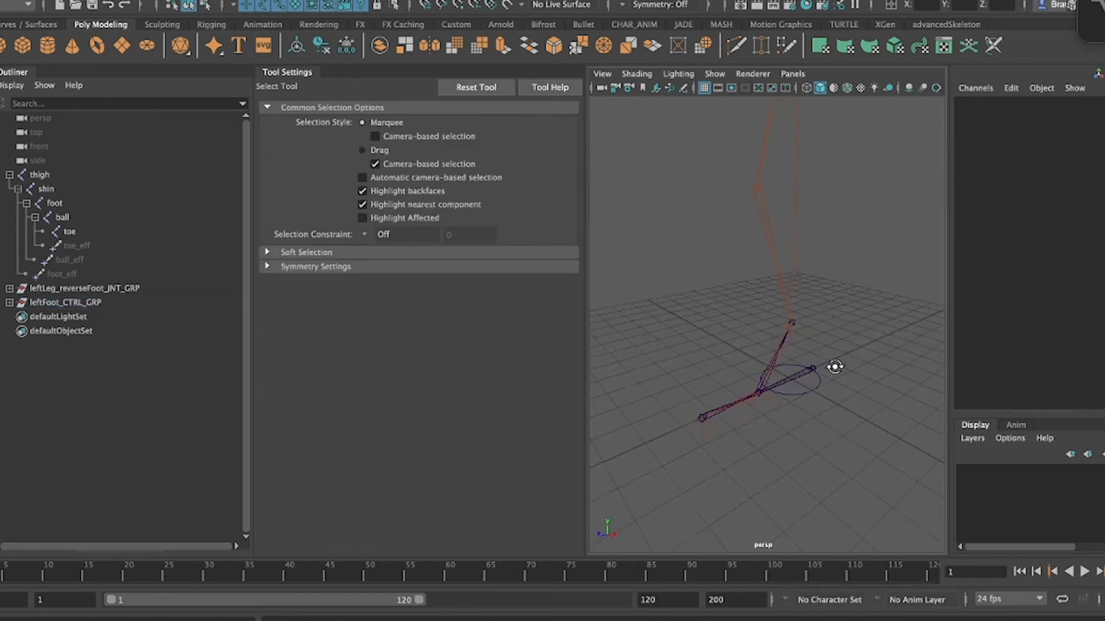
- Pull the front control vertices of leftFoot_CTRL forward past the toe to stretch the circle around the foot
{"action": "left_click", "coordinate": [806, 401]}
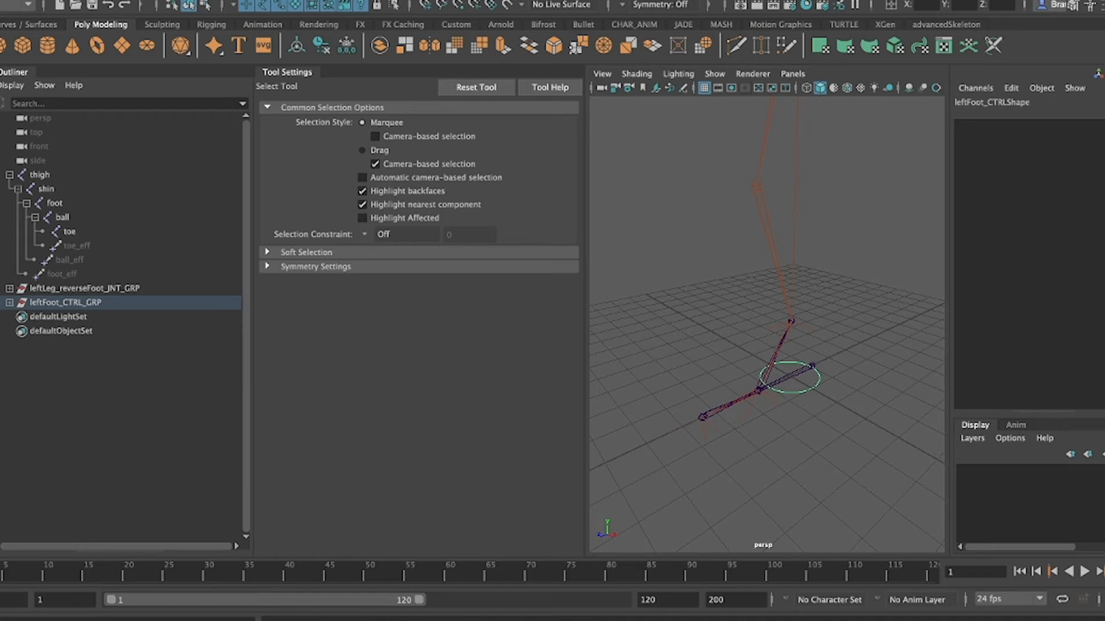
{"action": "left_click", "coordinate": [719, 305]}
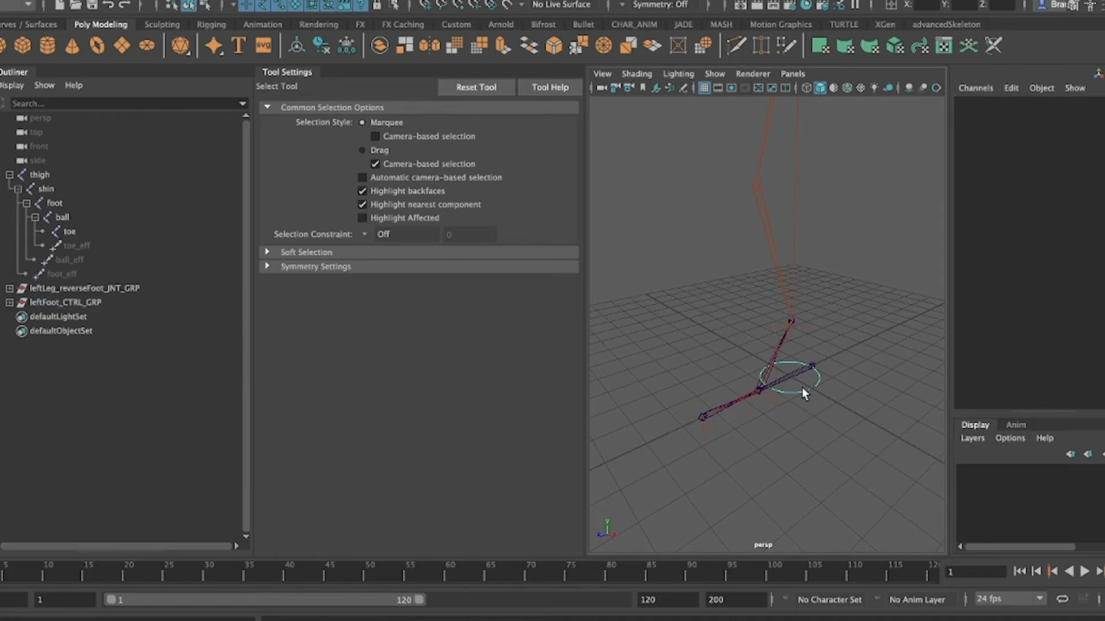
{"action": "left_click", "coordinate": [804, 393]}
{"action": "key", "text": "ctrl+1"}
{"action": "right_click_drag", "start_coordinate": [871, 247], "coordinate": [824, 249]}
{"action": "left_click_drag", "start_coordinate": [726, 455], "coordinate": [793, 384]}
{"action": "key", "text": "ctrl+1"}
{"action": "key", "text": "w"}
{"action": "left_click_drag", "start_coordinate": [707, 411], "coordinate": [624, 471]}
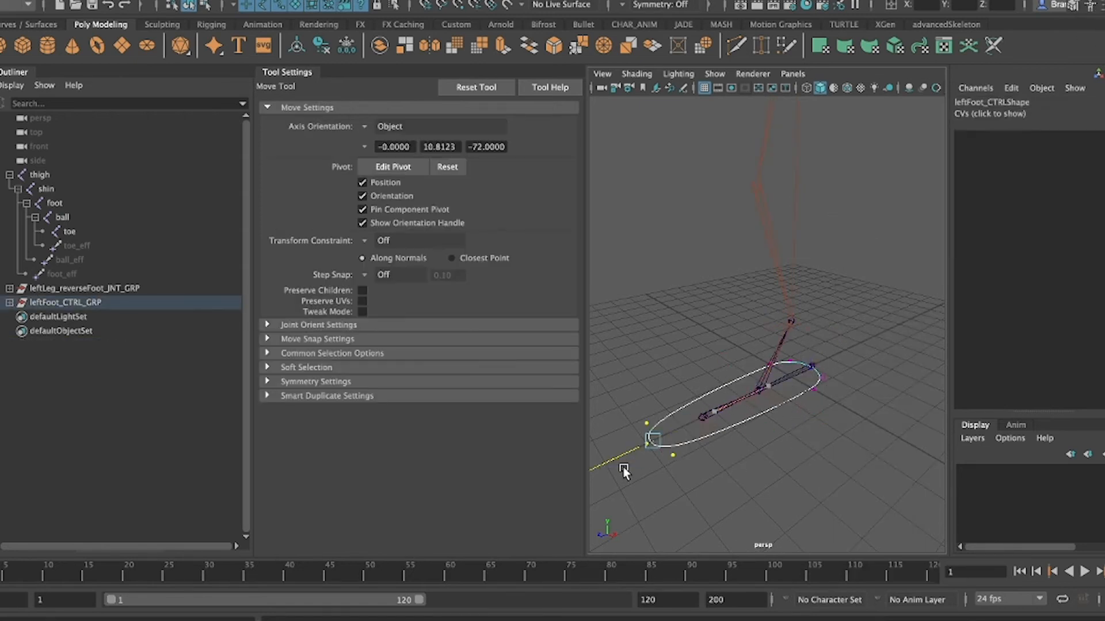
{"action": "key", "text": "q"}
{"action": "right_click_drag", "start_coordinate": [868, 291], "coordinate": [888, 309]}
{"action": "left_click", "coordinate": [820, 395]}
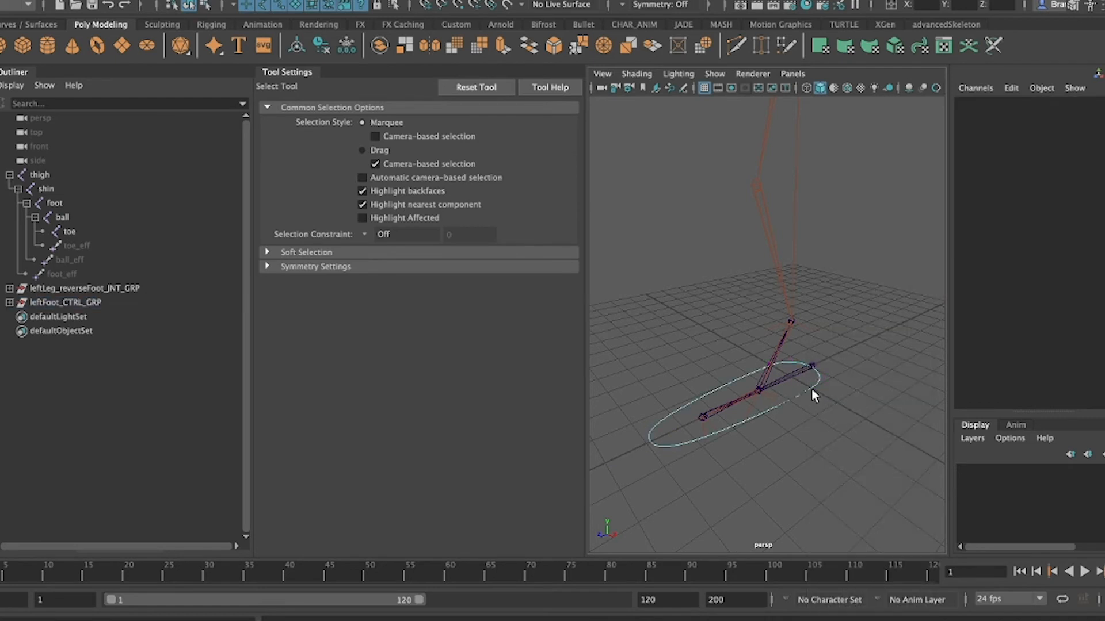
- Open the Add Attribute dialog for leftFoot_CTRL and place it clear of the viewport
{"action": "left_click", "coordinate": [812, 392]}
{"action": "left_click", "coordinate": [1011, 87]}
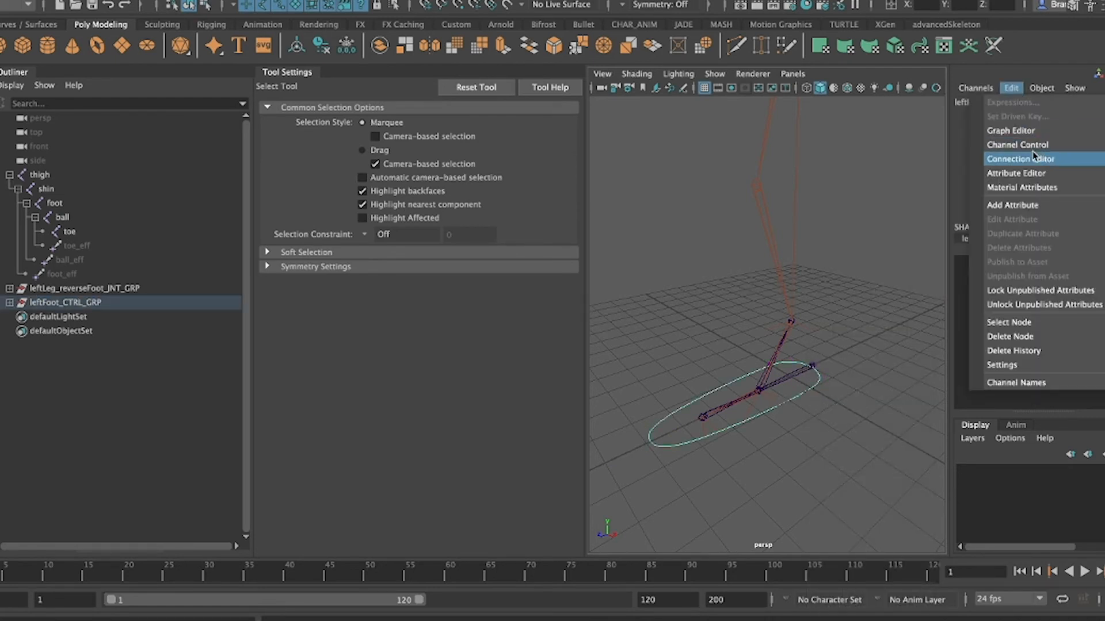
{"action": "left_click", "coordinate": [1024, 208]}
{"action": "left_click_drag", "start_coordinate": [664, 201], "coordinate": [454, 69]}
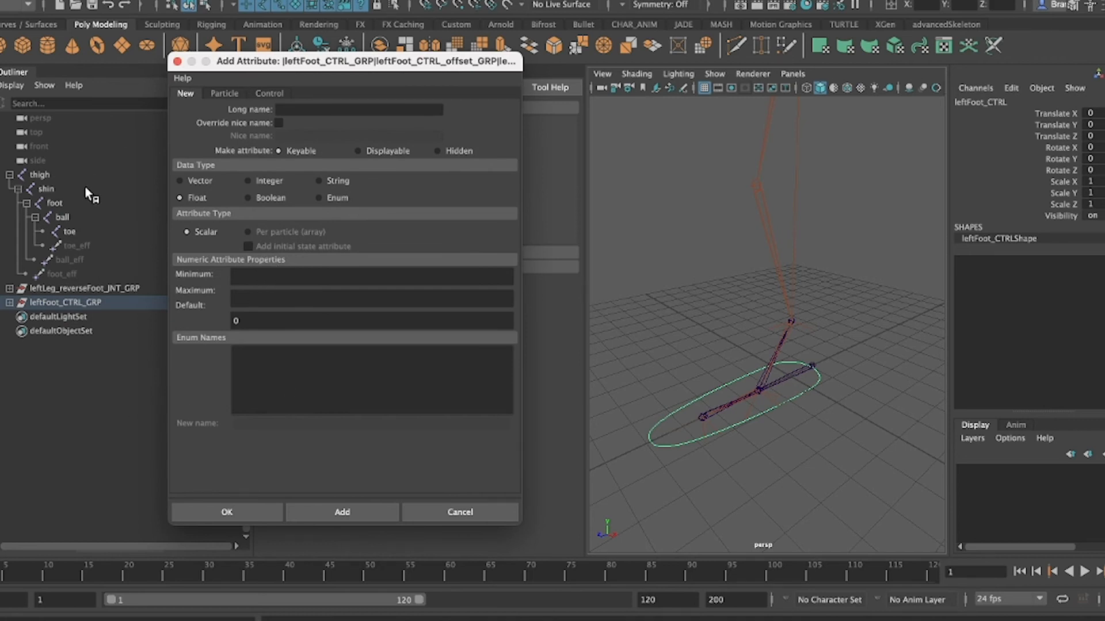
- Inspect the ball joint and test-rotate ball_reverseFoot about 41.8 degrees in Z, restoring its pose
{"action": "left_click", "coordinate": [62, 217]}
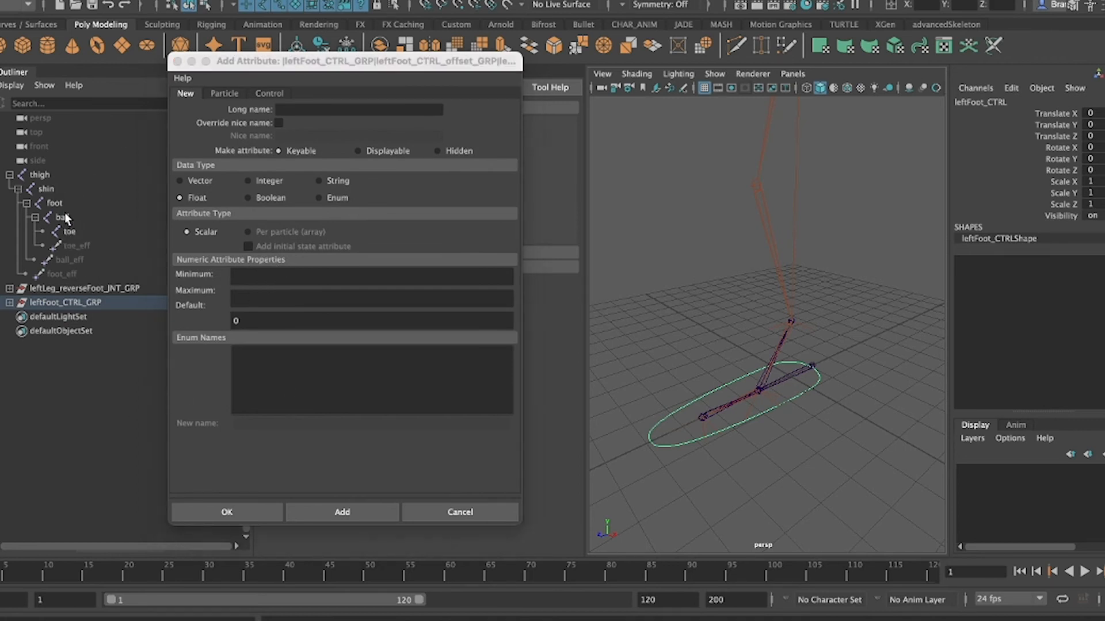
{"action": "left_click_drag", "start_coordinate": [767, 365], "coordinate": [730, 397], "text": "alt"}
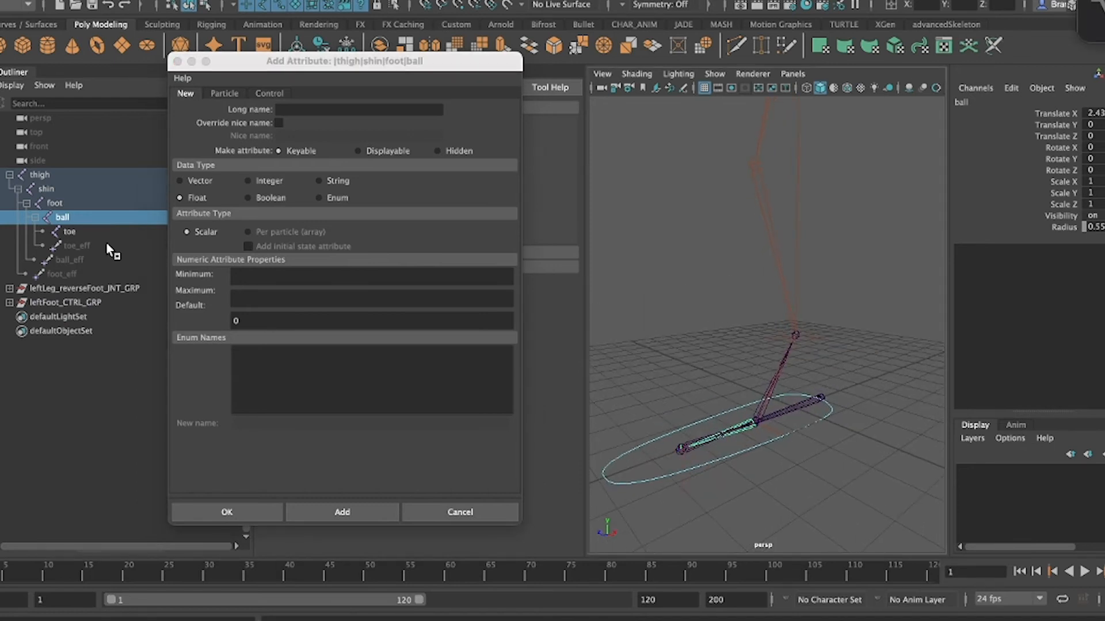
{"action": "left_click", "coordinate": [9, 289], "text": "shift"}
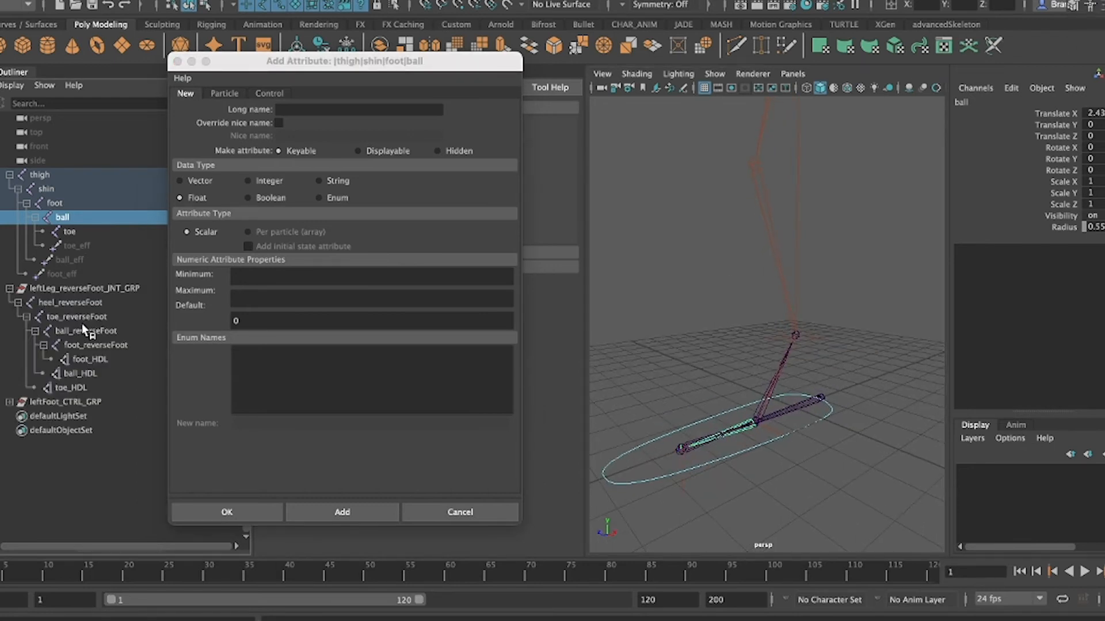
{"action": "left_click", "coordinate": [86, 332]}
{"action": "left_click_drag", "start_coordinate": [765, 345], "coordinate": [733, 336], "text": "alt"}
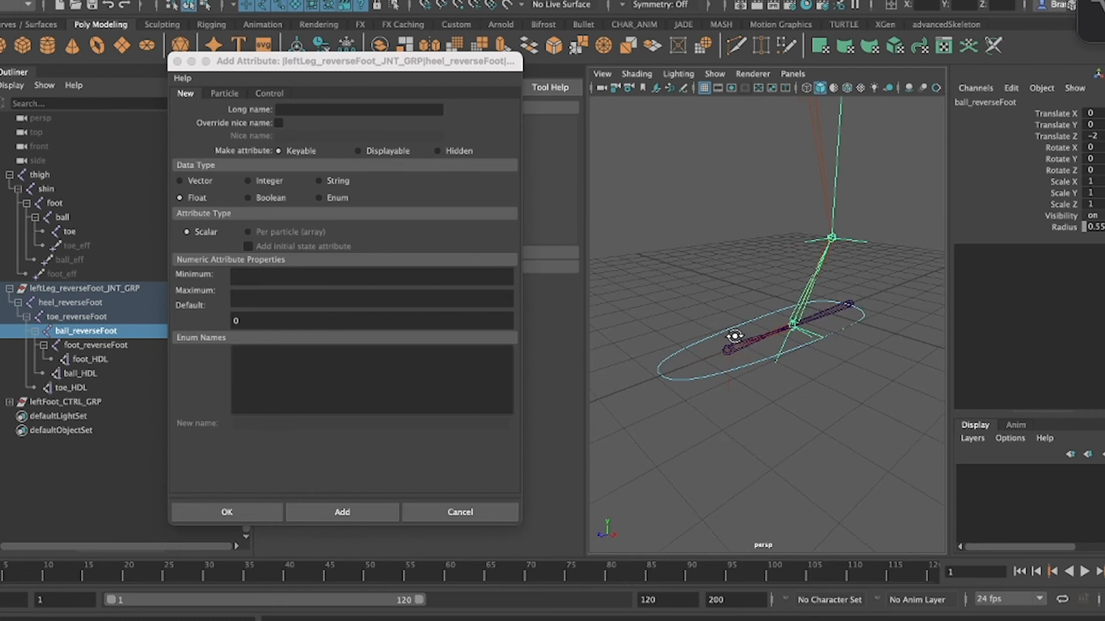
{"action": "key", "text": "e"}
{"action": "left_click_drag", "start_coordinate": [764, 284], "coordinate": [770, 330]}
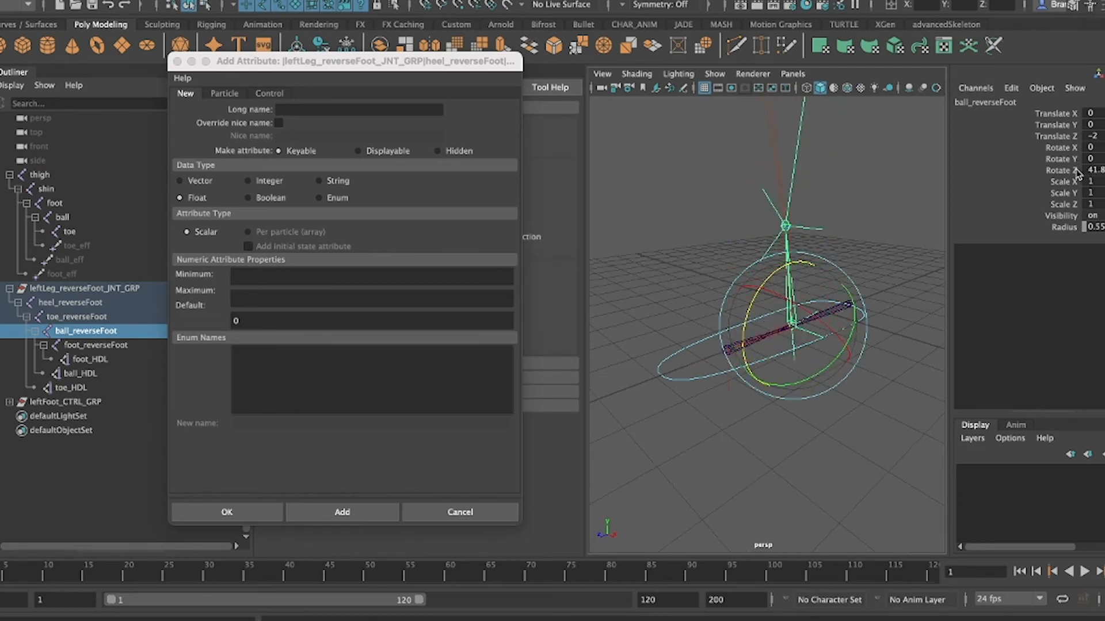
{"action": "left_click", "coordinate": [728, 253]}
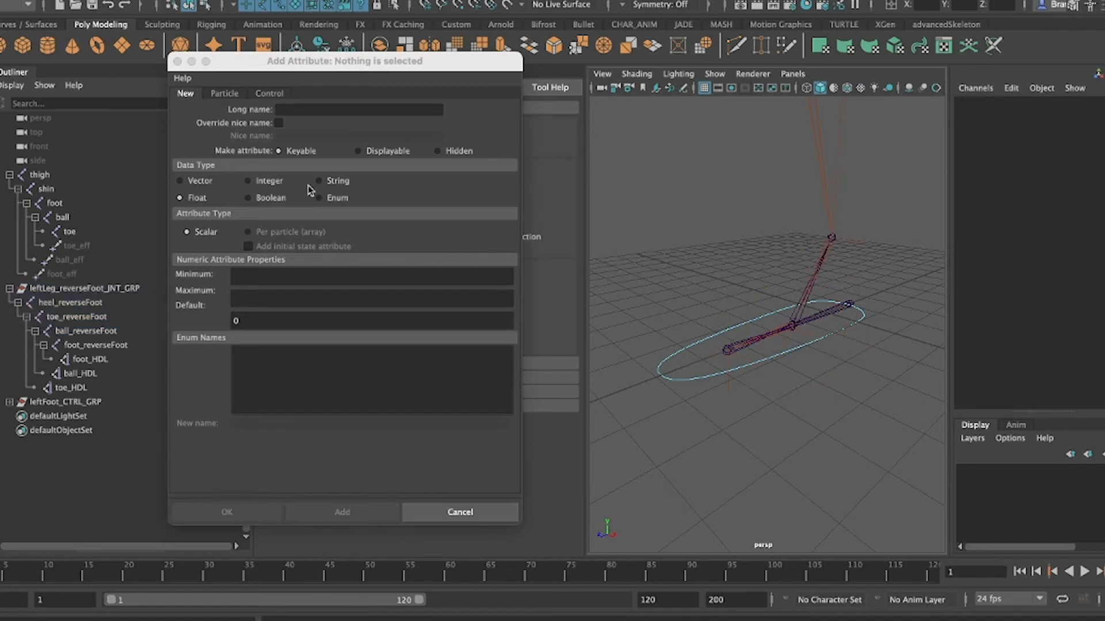
- Switch from Maya to the Discord meeting window
{"action": "left_click", "coordinate": [362, 109]}
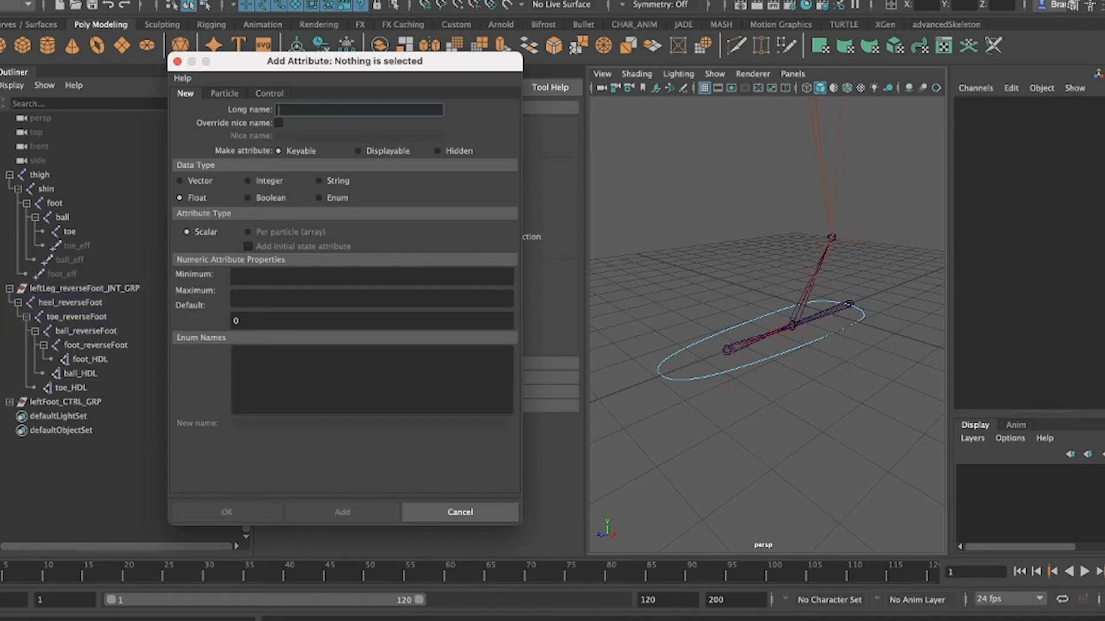
{"action": "key", "text": "super+Tab"}
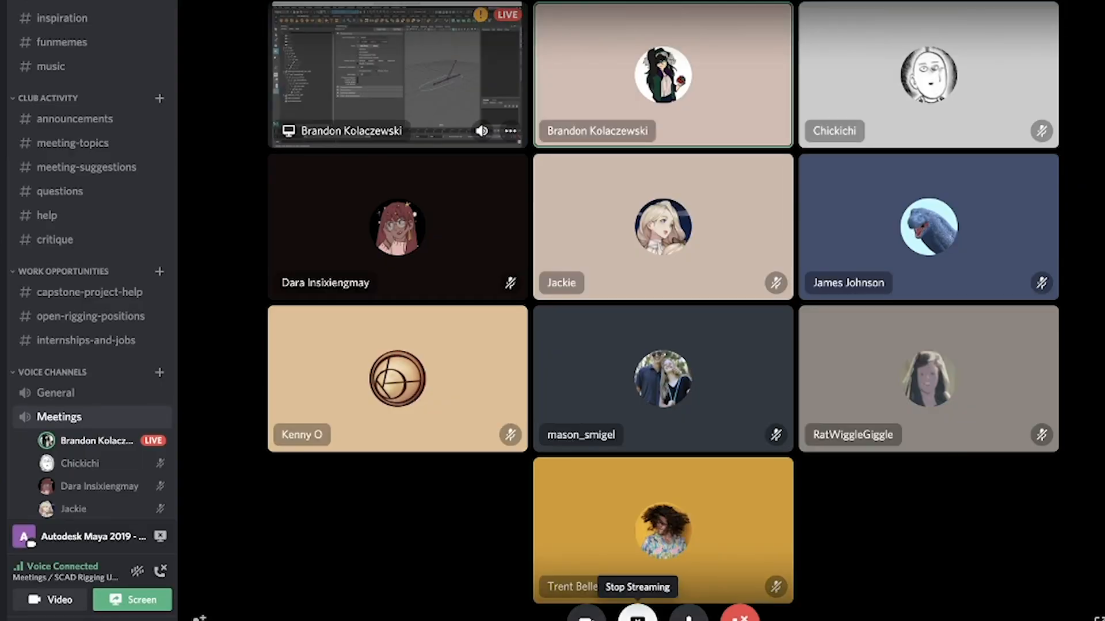
- Stop the current Discord stream and start sharing the Add Attribute window instead
{"action": "left_click", "coordinate": [637, 615]}
{"action": "left_click", "coordinate": [633, 616]}
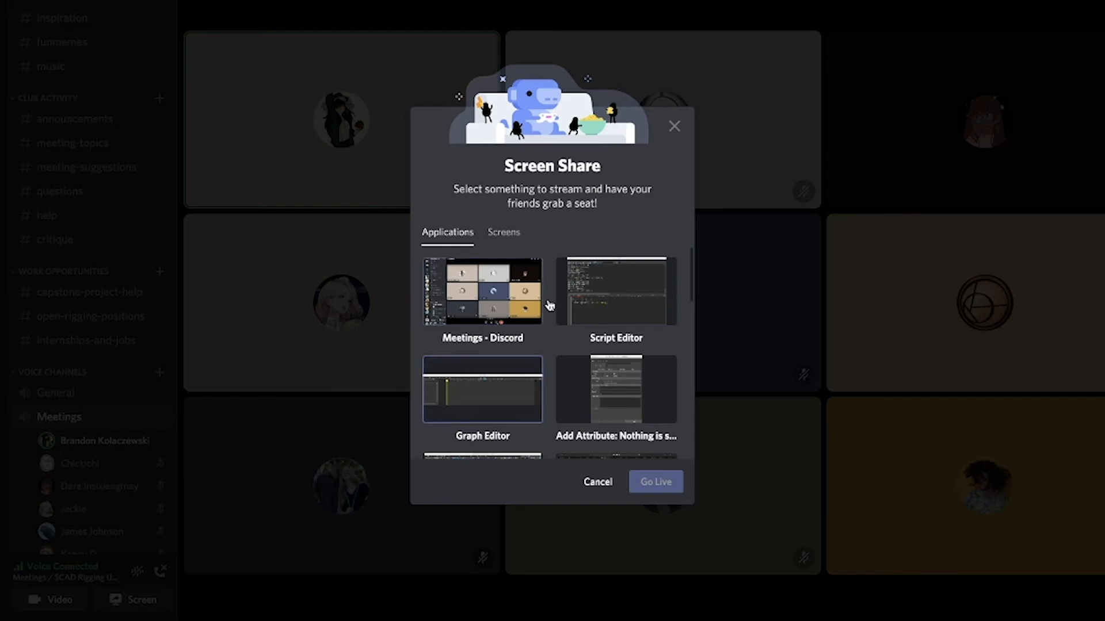
{"action": "scroll", "coordinate": [550, 305], "scroll_direction": "down", "scroll_amount": 3}
{"action": "left_click", "coordinate": [616, 308]}
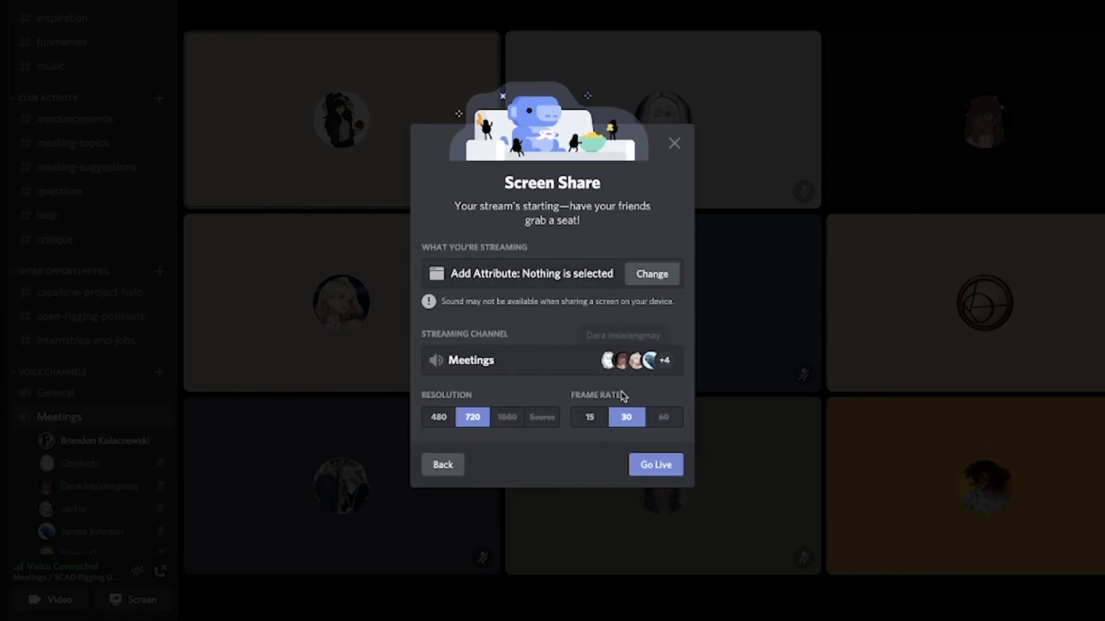
{"action": "left_click", "coordinate": [656, 465]}
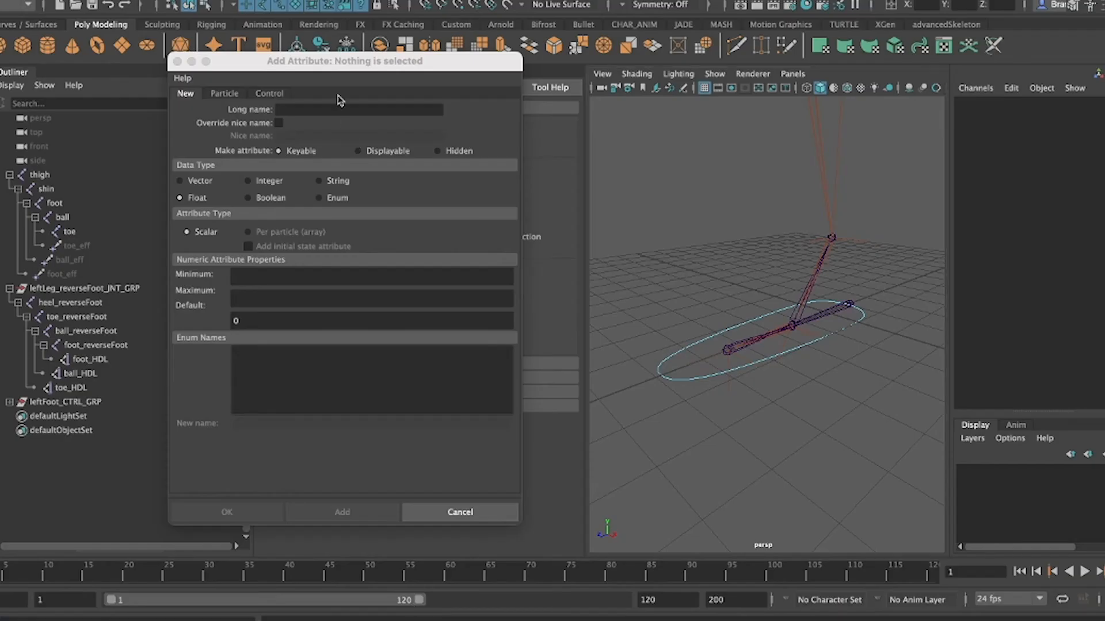
- Reposition the Add Attribute dialog clear of the rig and make leftFoot_CTRL its target object
{"action": "left_click_drag", "start_coordinate": [333, 69], "coordinate": [405, 86]}
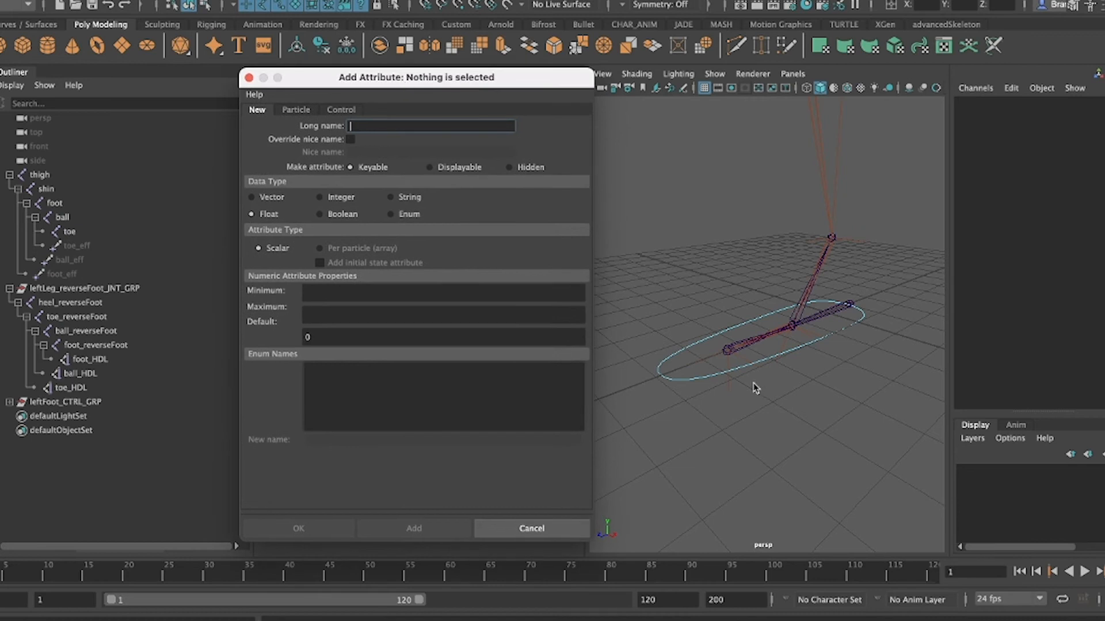
{"action": "left_click", "coordinate": [732, 371]}
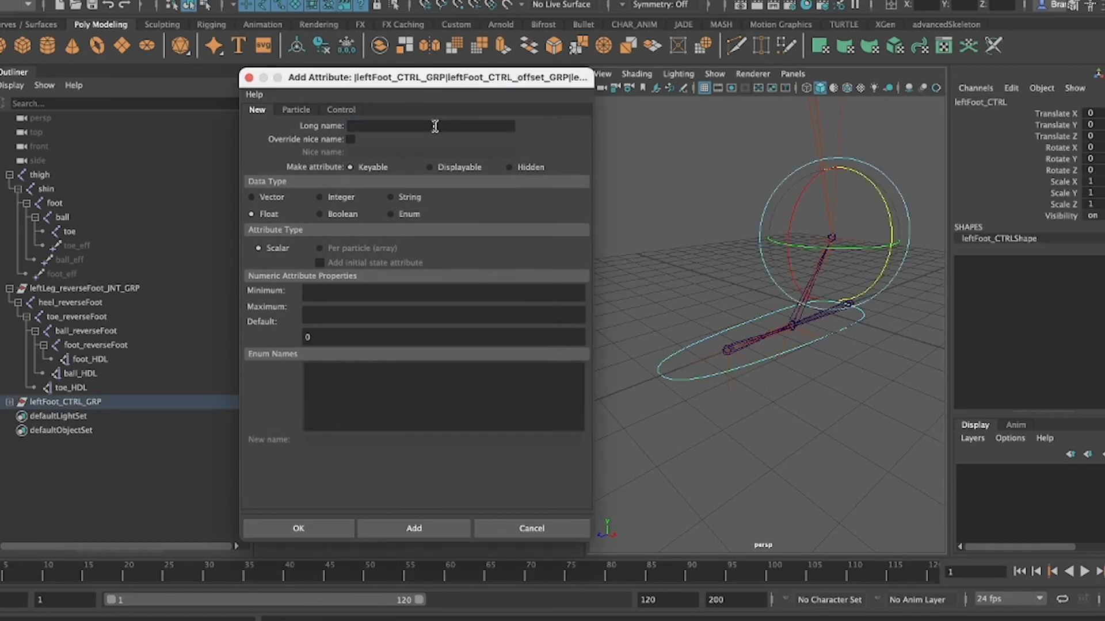
{"action": "left_click", "coordinate": [416, 118]}
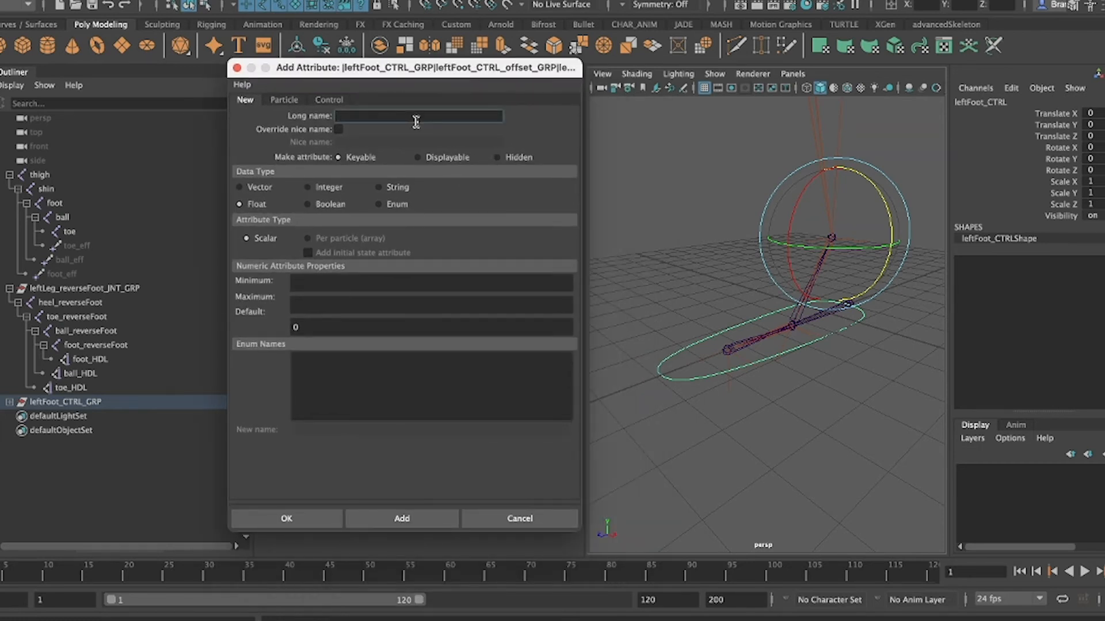
{"action": "left_click", "coordinate": [89, 304]}
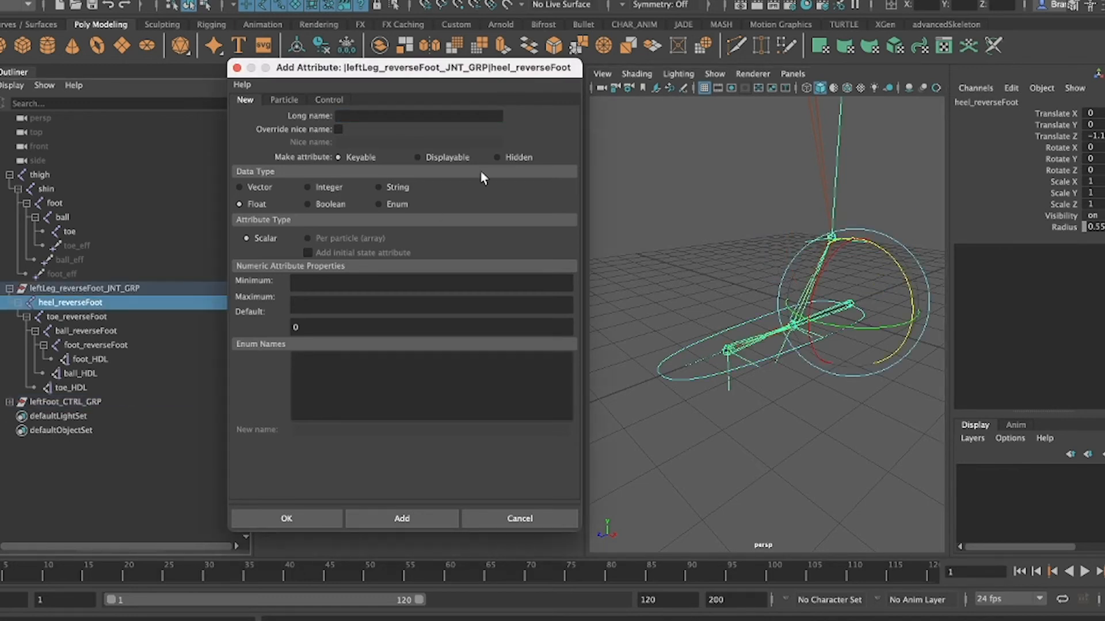
{"action": "left_click_drag", "start_coordinate": [351, 75], "coordinate": [367, 75]}
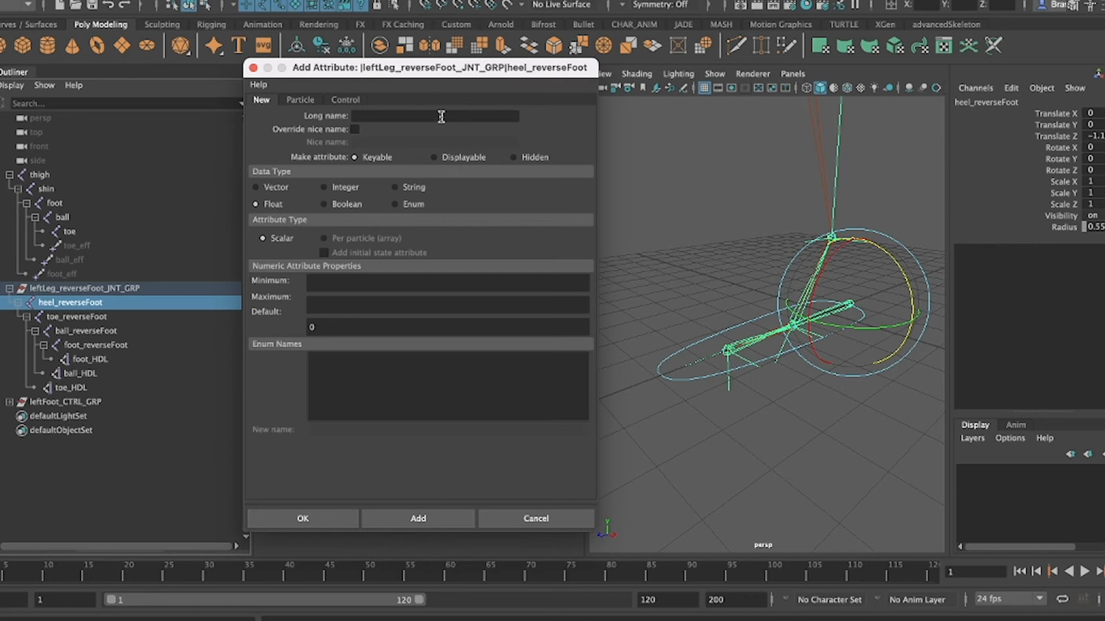
{"action": "left_click", "coordinate": [690, 350]}
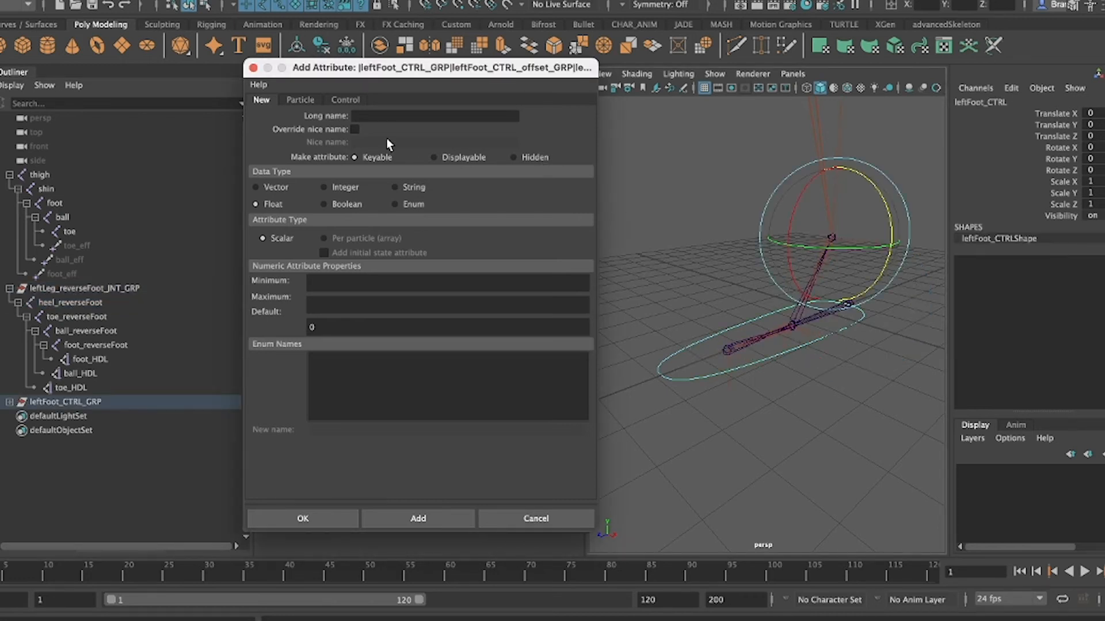
- Add the keyable float attributes heelRotX, heelRotY and heelRotZ to leftFoot_CTRL
{"action": "left_click", "coordinate": [389, 117]}
{"action": "type", "text": "heelRotX"}
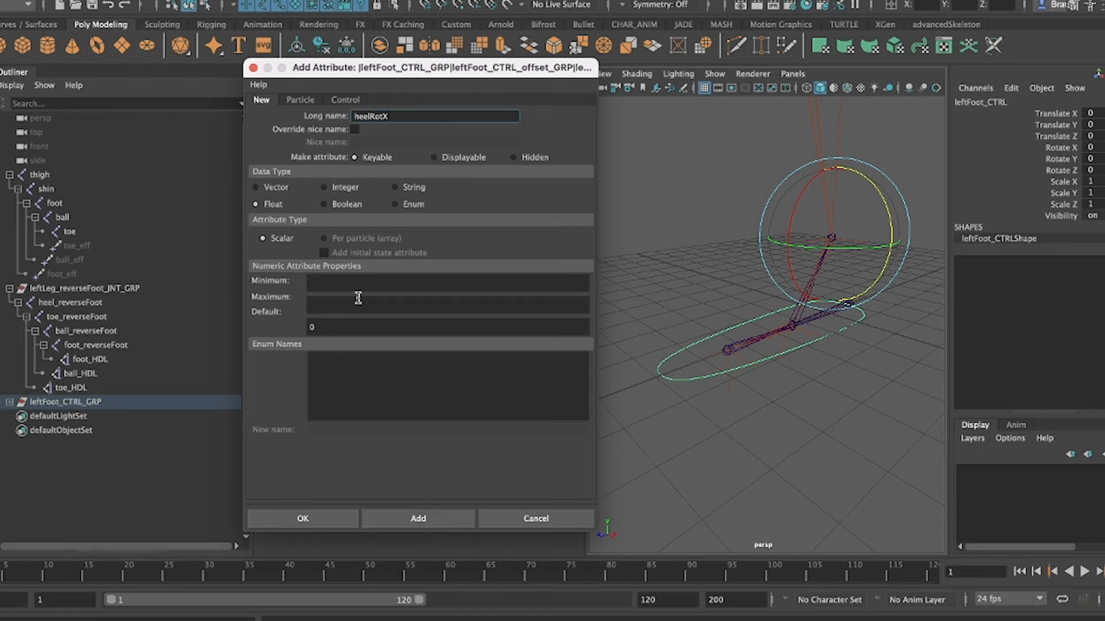
{"action": "left_click", "coordinate": [422, 520]}
{"action": "type", "text": "heelRotY"}
{"action": "left_click", "coordinate": [422, 521]}
{"action": "type", "text": "heelRotZ"}
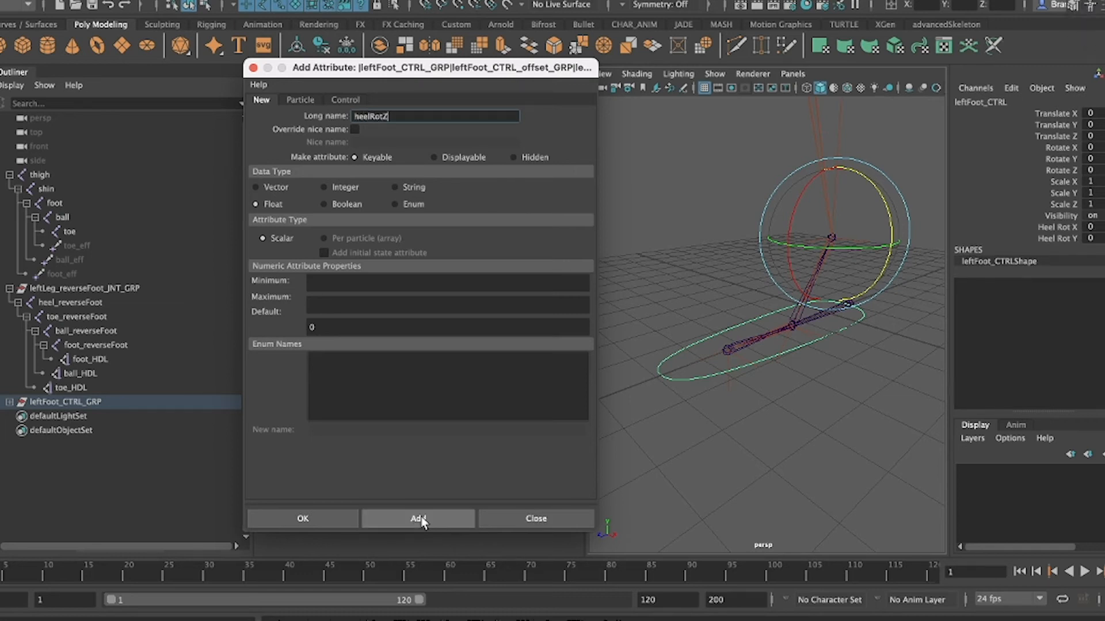
{"action": "left_click", "coordinate": [422, 520]}
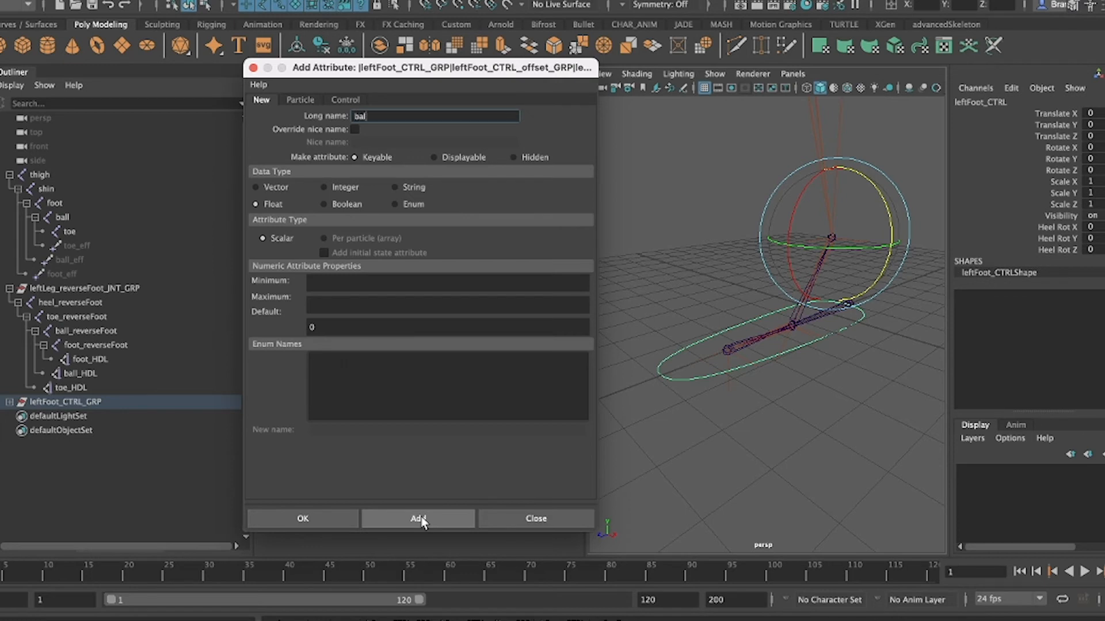
- Add the float attributes ballRoll, toeRotX, toeRotY and toeRotZ to leftFoot_CTRL and finish with the Add Attribute dialog
{"action": "type", "text": "ballRoll"}
{"action": "left_click", "coordinate": [422, 521]}
{"action": "type", "text": "toeRotX"}
{"action": "left_click", "coordinate": [422, 521]}
{"action": "type", "text": "toeRotY"}
{"action": "left_click", "coordinate": [422, 521]}
{"action": "type", "text": "toeRotZ"}
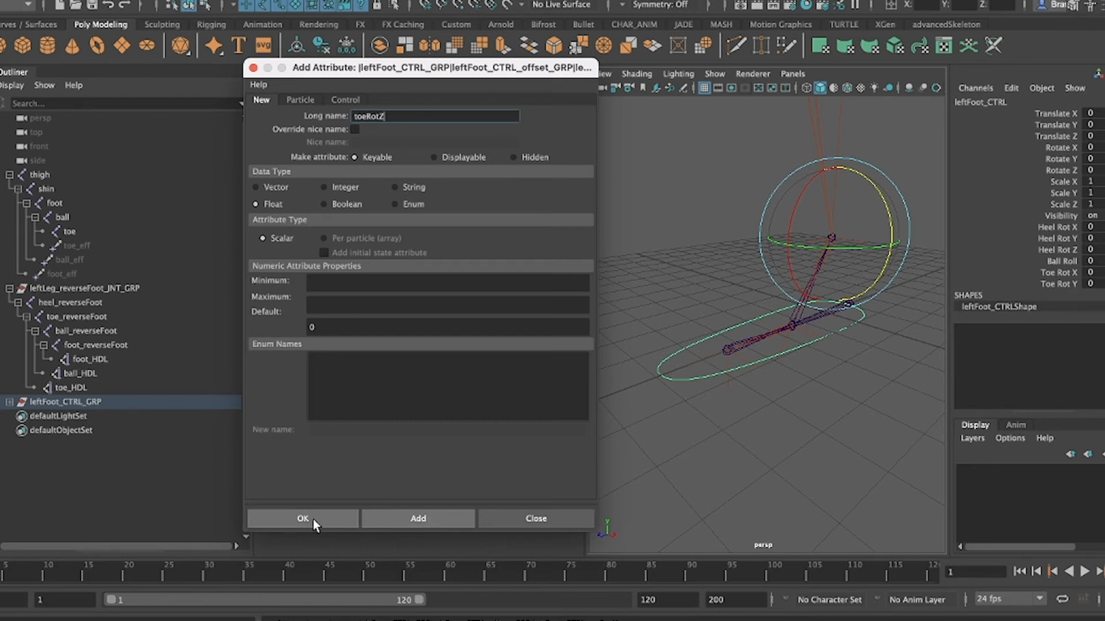
{"action": "left_click", "coordinate": [313, 519]}
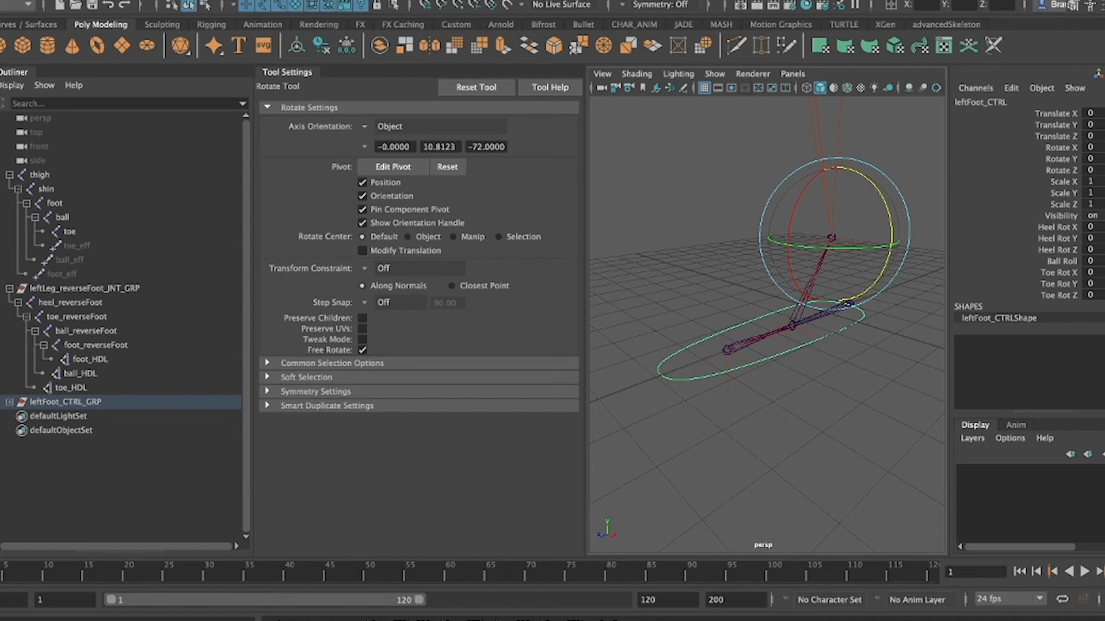
- Switch to Discord, replace the stream with the Autodesk Maya 2019 window, and return to Maya
{"action": "key", "text": "super+Tab"}
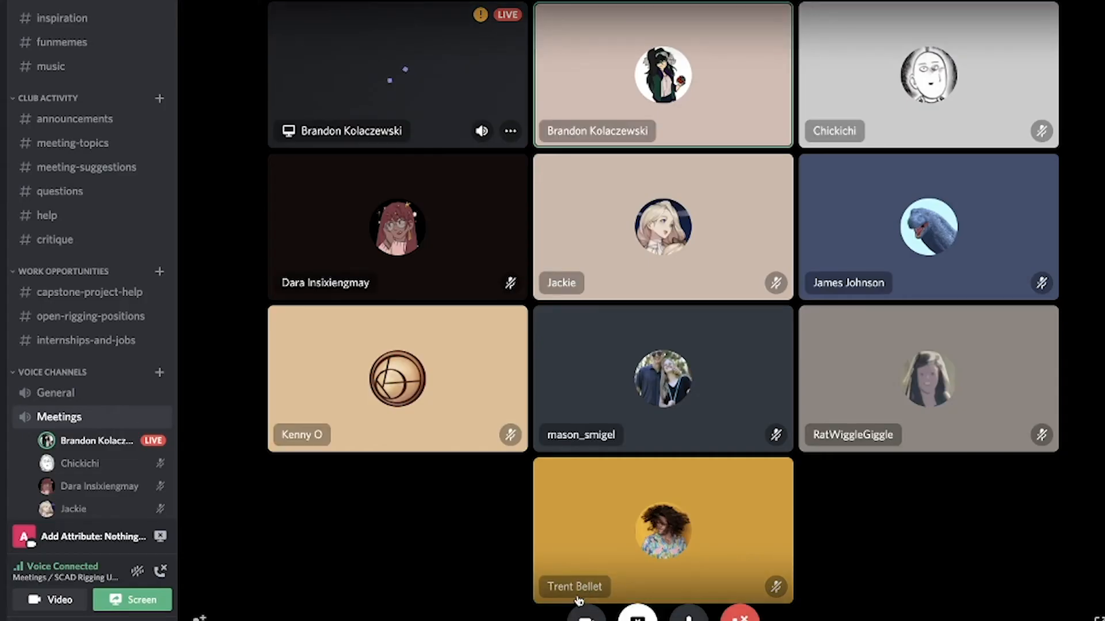
{"action": "left_click", "coordinate": [637, 616]}
{"action": "left_click", "coordinate": [637, 616]}
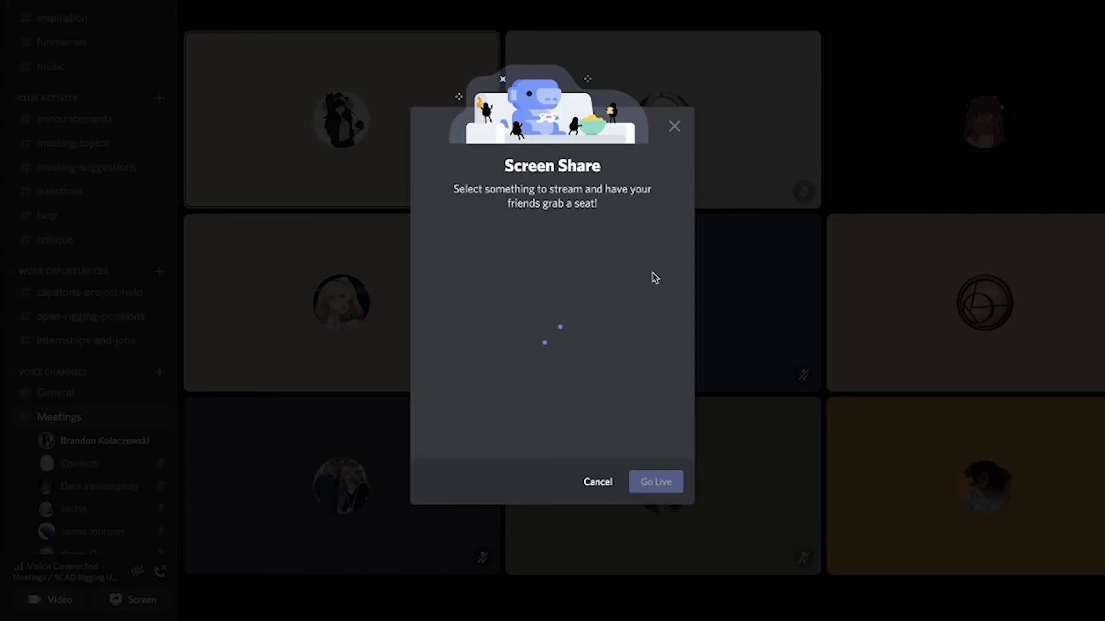
{"action": "left_click", "coordinate": [632, 372]}
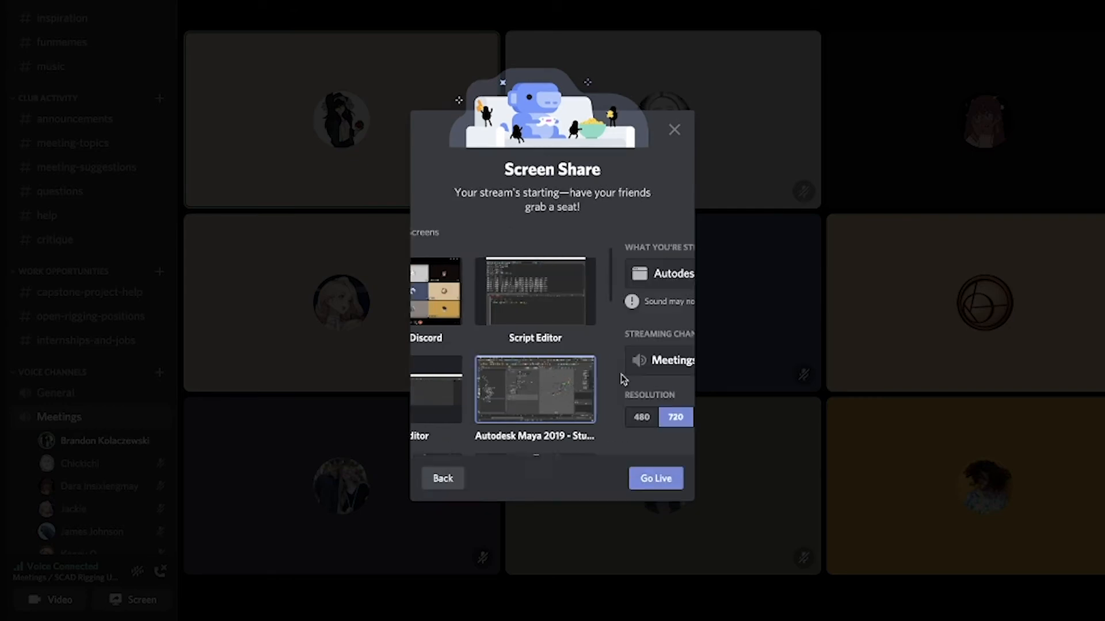
{"action": "left_click", "coordinate": [656, 468]}
{"action": "key", "text": "super+Tab"}
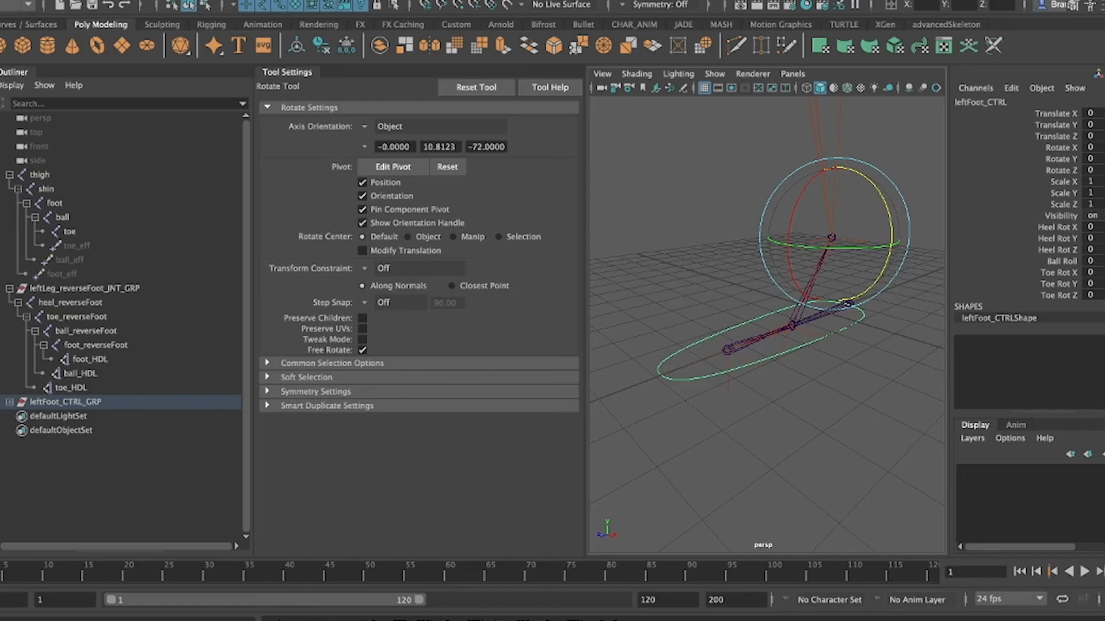
- Activate the Select Tool and select the leftFoot_CTRL curve around the foot
{"action": "left_click", "coordinate": [734, 477]}
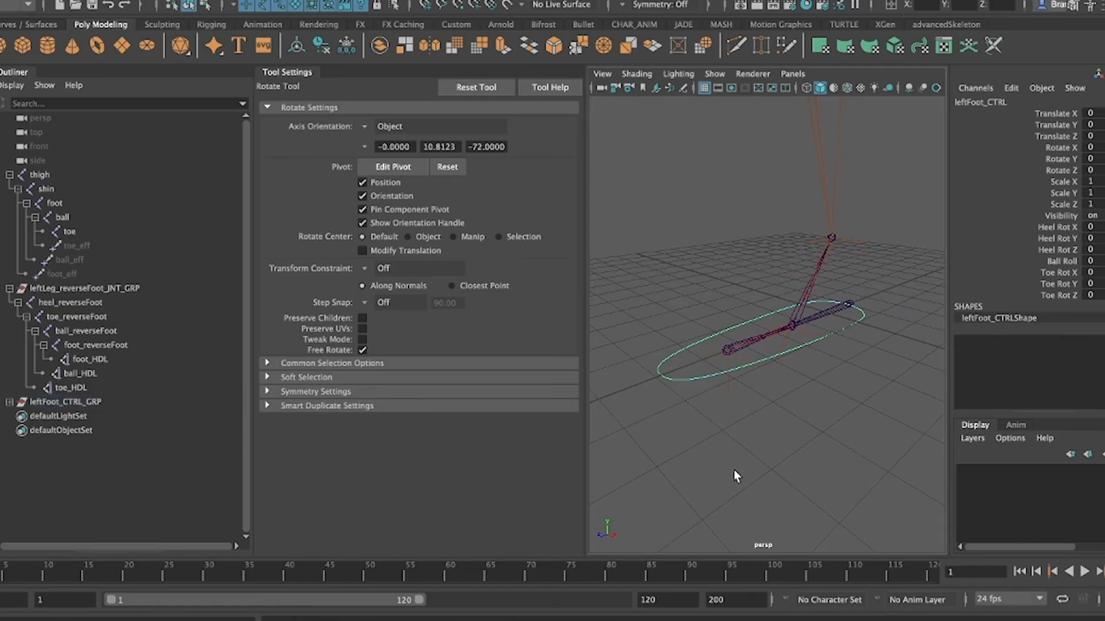
{"action": "left_click", "coordinate": [728, 371]}
{"action": "left_click_drag", "start_coordinate": [722, 363], "coordinate": [818, 291], "text": "alt"}
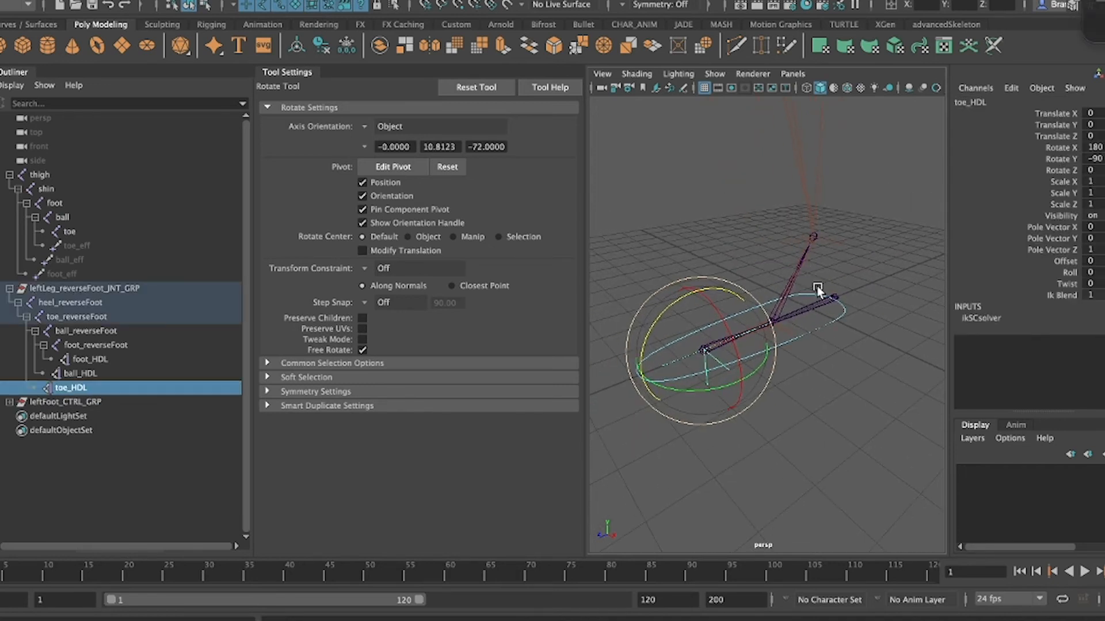
{"action": "key", "text": "q"}
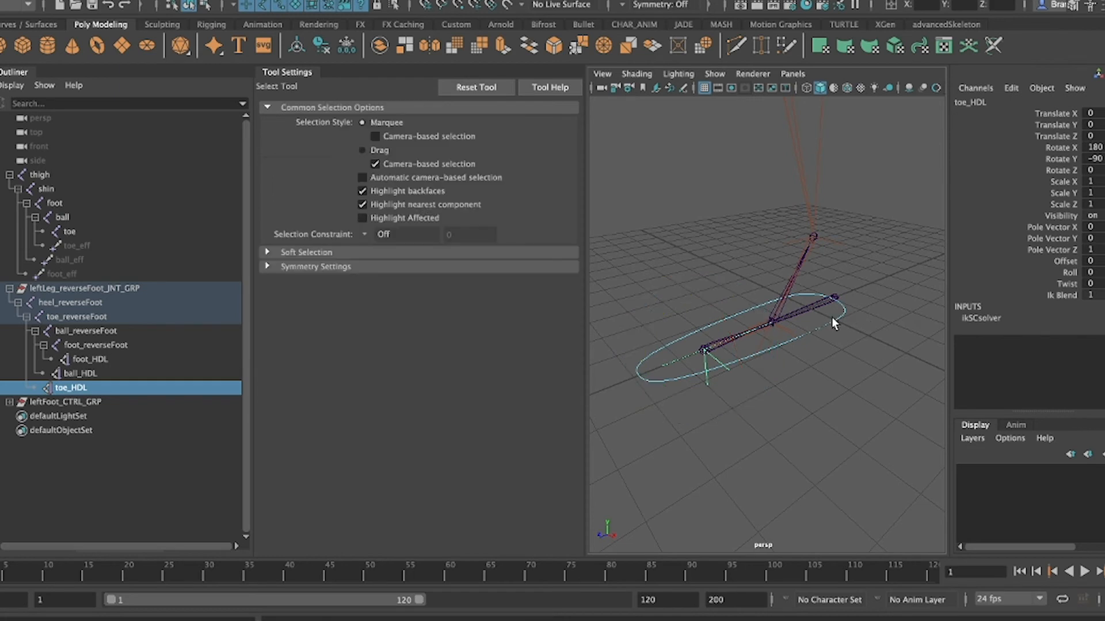
{"action": "left_click", "coordinate": [831, 316]}
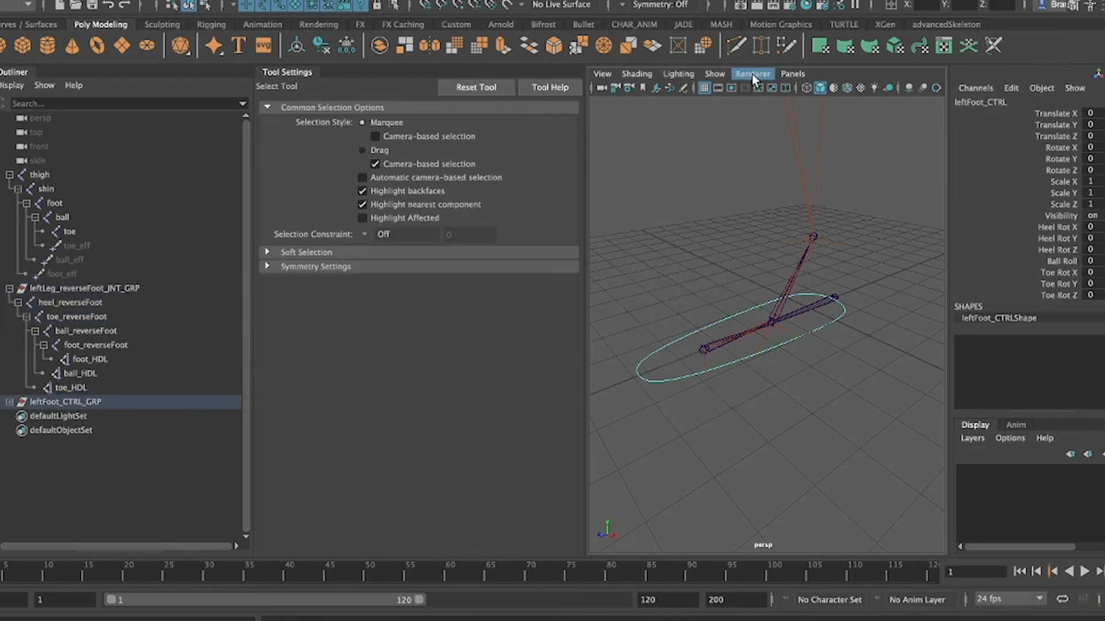
- Replace the perspective view with the Node Editor and close the Tool Settings window
{"action": "left_click", "coordinate": [792, 74]}
{"action": "mouse_move", "coordinate": [920, 89]}
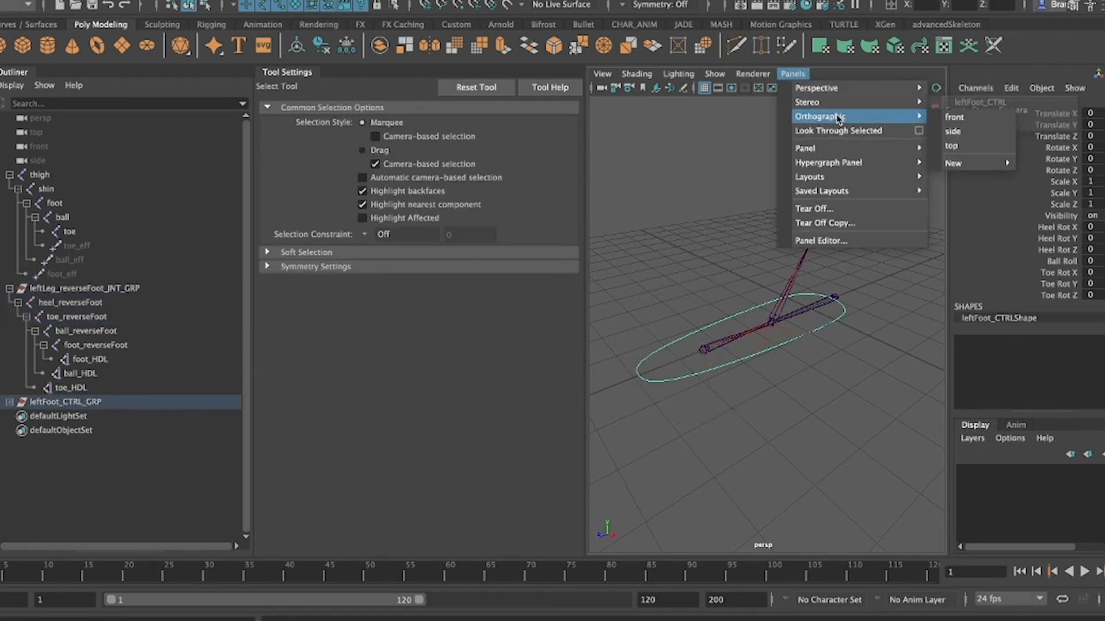
{"action": "mouse_move", "coordinate": [840, 149]}
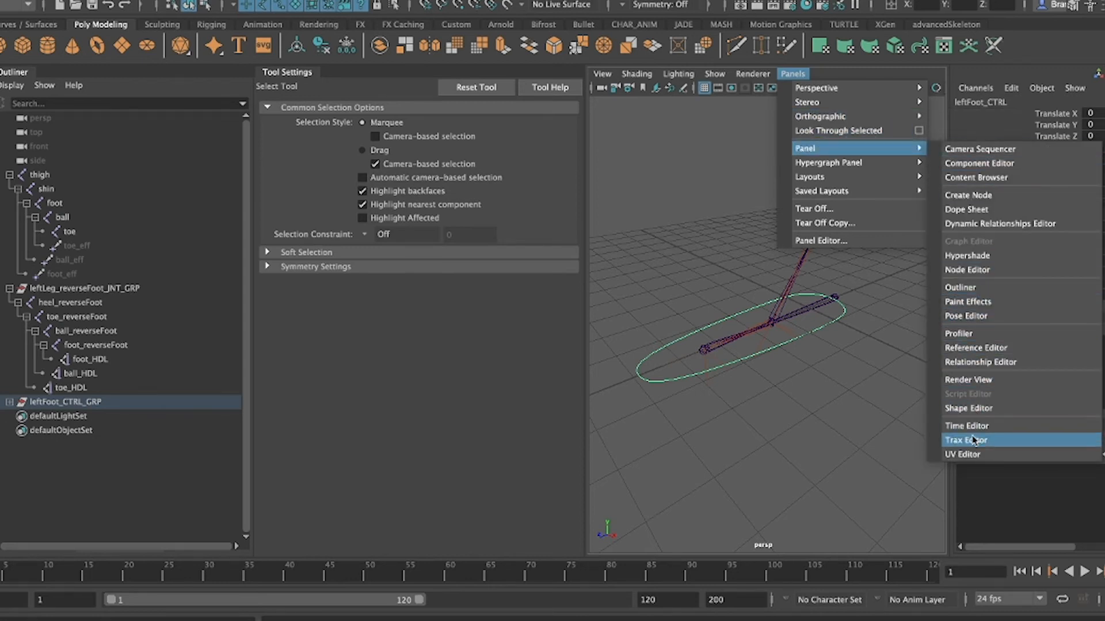
{"action": "left_click", "coordinate": [967, 270]}
{"action": "left_click_drag", "start_coordinate": [297, 74], "coordinate": [119, 99]}
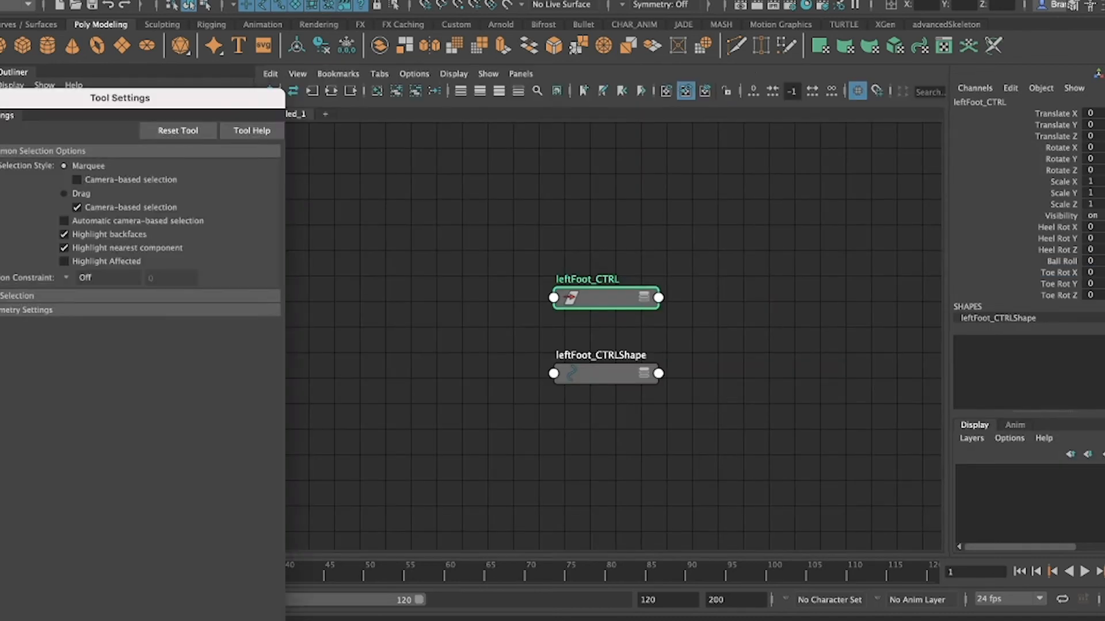
{"action": "key", "text": "super+w"}
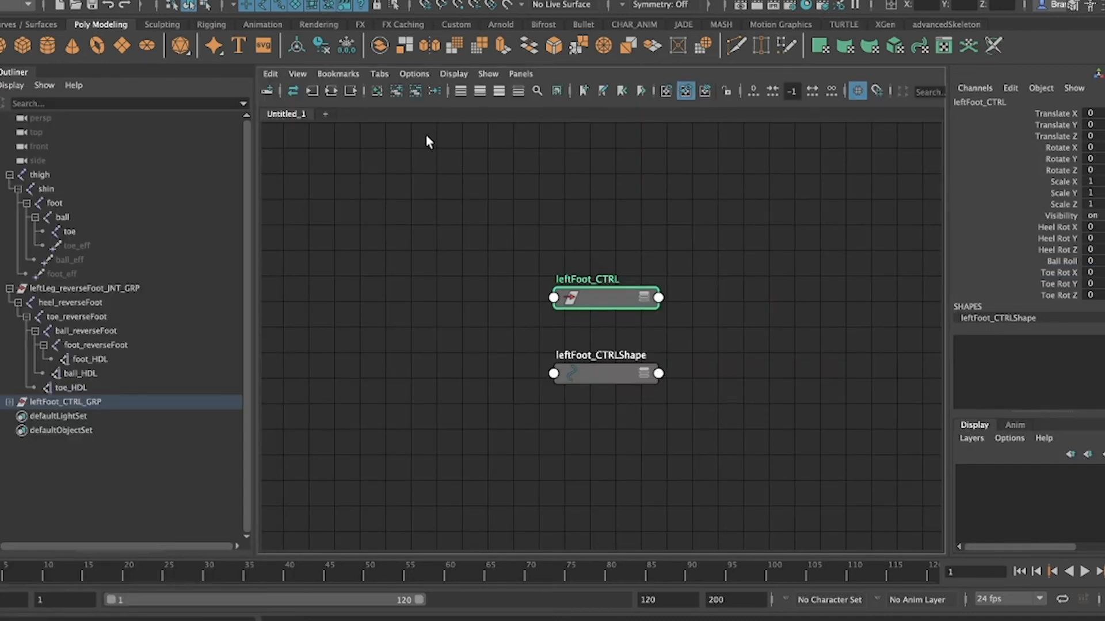
- Add heel_reverseFoot, toe_reverseFoot and ball_reverseFoot to the Node Editor, with the leftFoot_CTRL and leftFoot_CTRLShape nodes moved aside
{"action": "left_click_drag", "start_coordinate": [609, 298], "coordinate": [410, 202]}
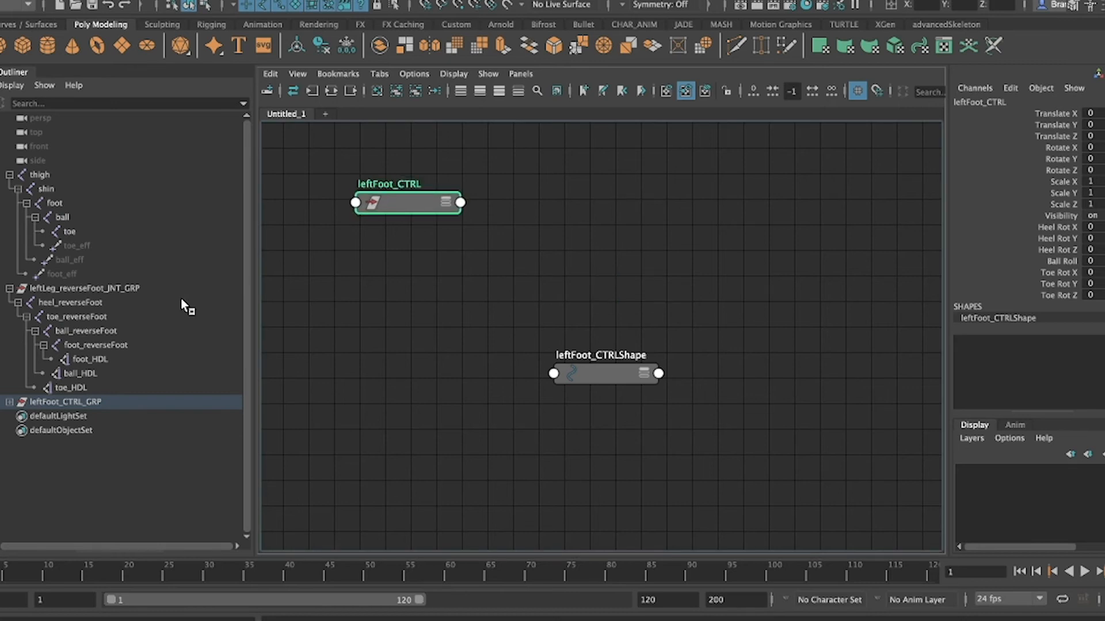
{"action": "left_click_drag", "start_coordinate": [95, 305], "coordinate": [580, 220]}
{"action": "left_click_drag", "start_coordinate": [619, 367], "coordinate": [359, 481]}
{"action": "left_click_drag", "start_coordinate": [465, 397], "coordinate": [895, 206]}
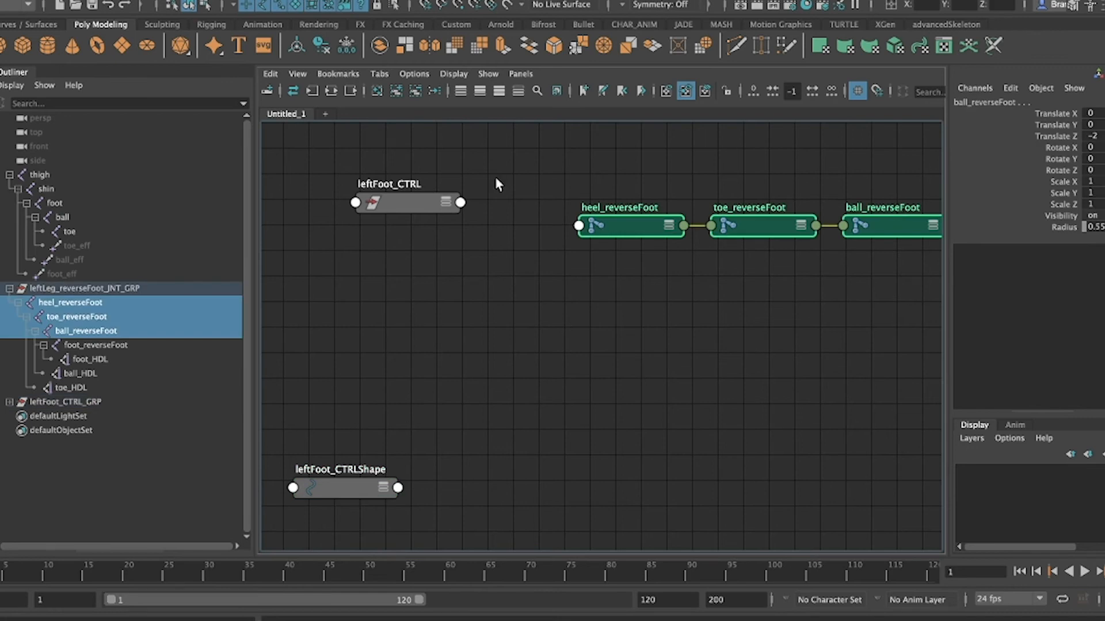
- Show the full attribute lists on the three reverse foot joint nodes and expand their Rotate channels
{"action": "left_click", "coordinate": [499, 90]}
{"action": "middle_click_drag", "start_coordinate": [699, 158], "coordinate": [634, 144]}
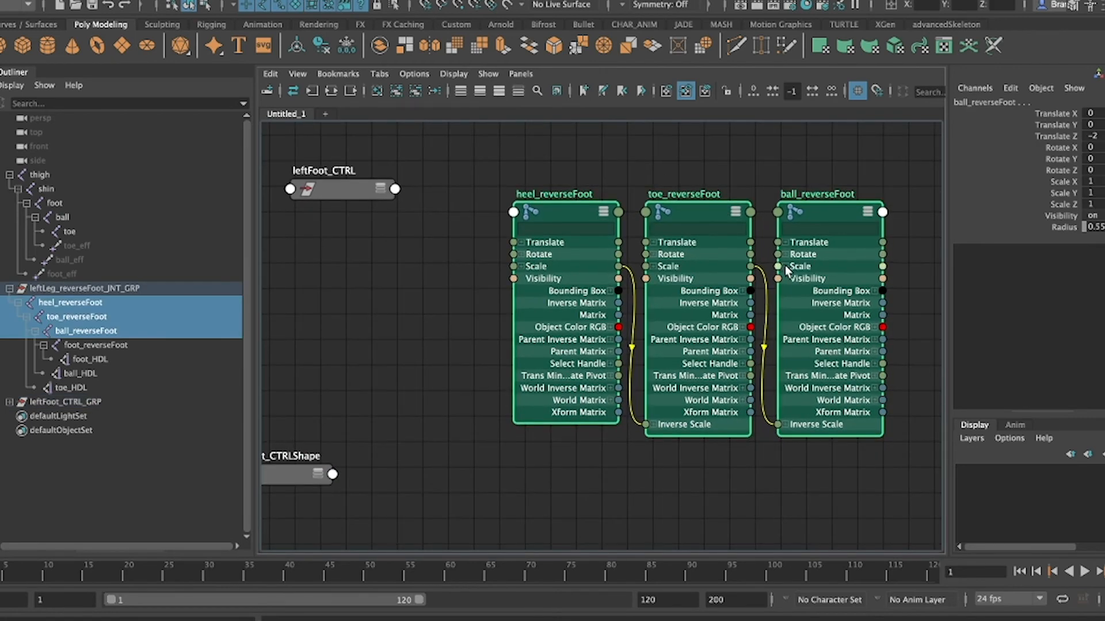
{"action": "left_click", "coordinate": [785, 255]}
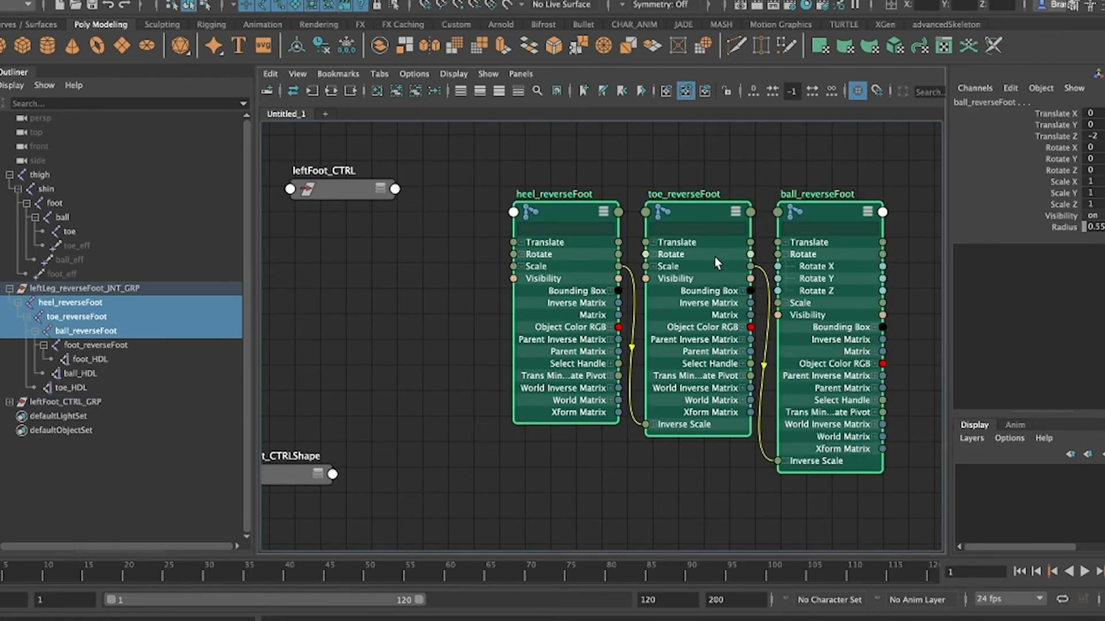
{"action": "left_click", "coordinate": [655, 253]}
{"action": "left_click", "coordinate": [522, 255]}
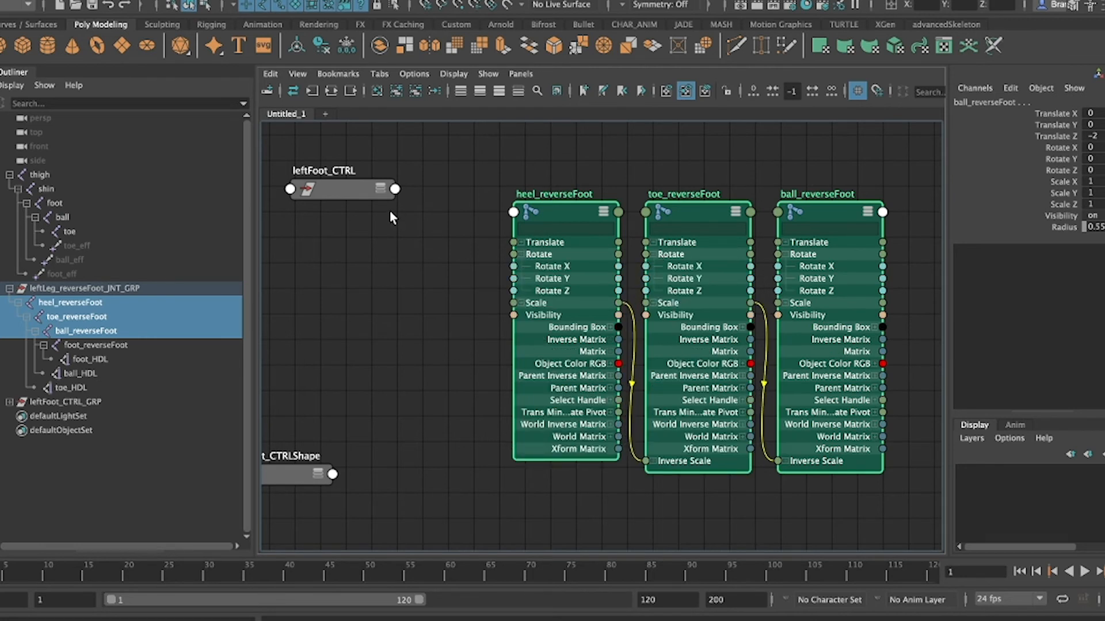
- Show the attributes of the leftFoot_CTRL node and connect its Ball Roll to Rotate Z of ball_reverseFoot
{"action": "left_click", "coordinate": [377, 188]}
{"action": "left_click", "coordinate": [499, 90]}
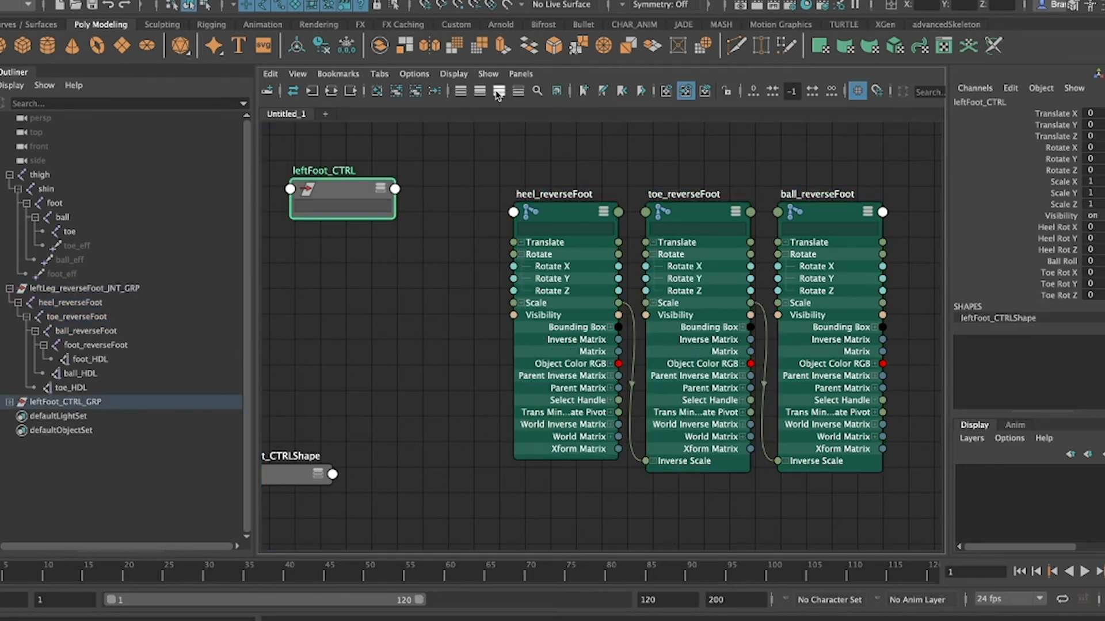
{"action": "left_click_drag", "start_coordinate": [358, 181], "coordinate": [382, 90]}
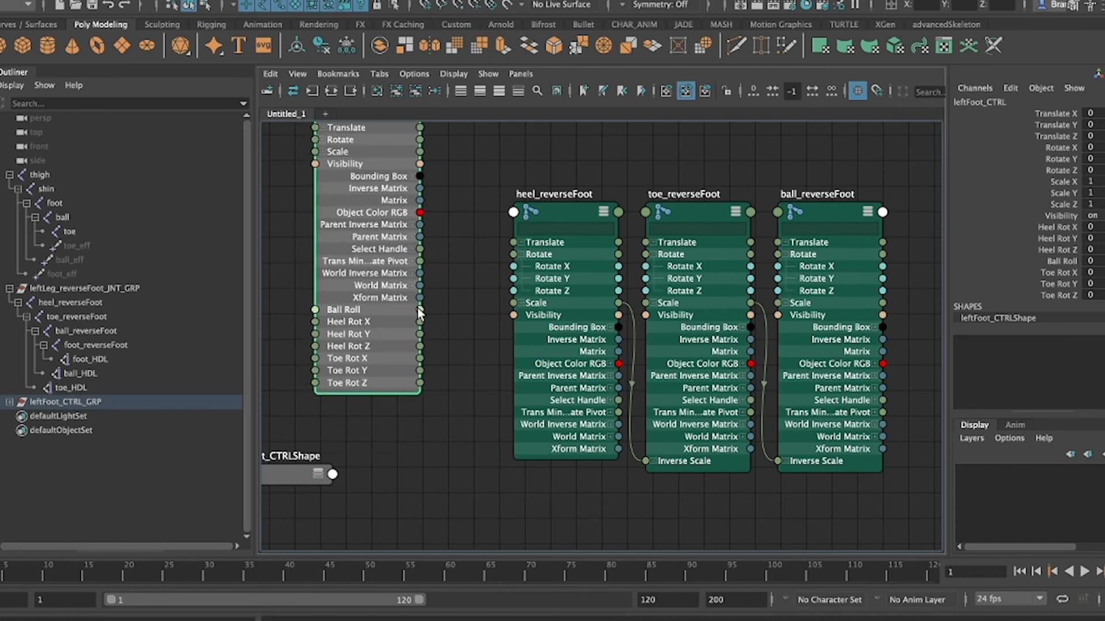
{"action": "left_click_drag", "start_coordinate": [420, 309], "coordinate": [778, 291]}
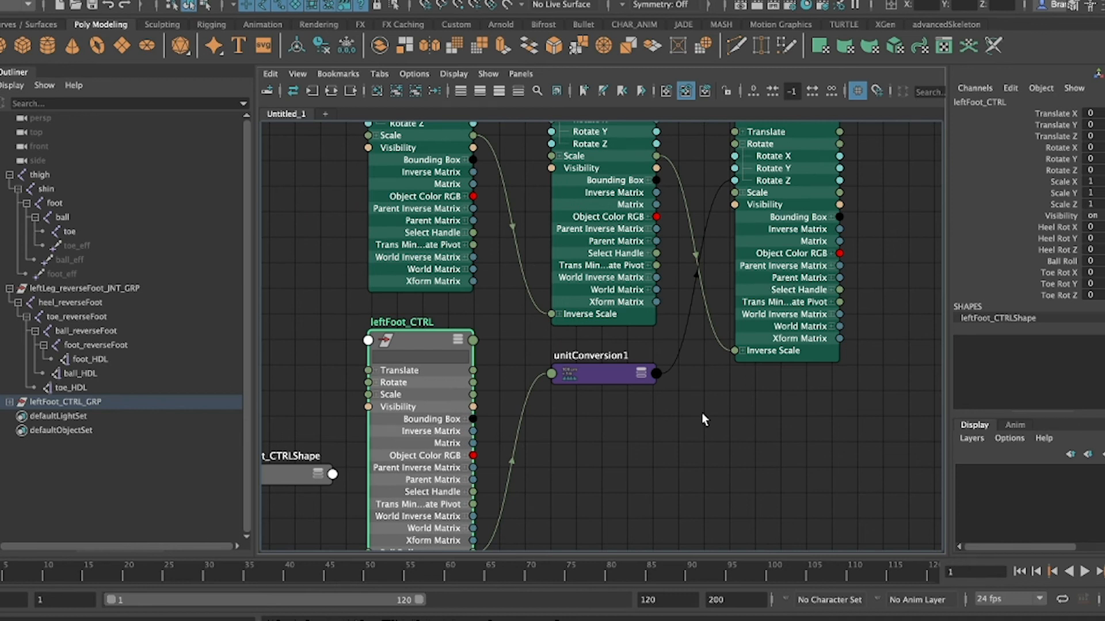
{"action": "scroll", "coordinate": [705, 420], "scroll_direction": "down", "scroll_amount": 2}
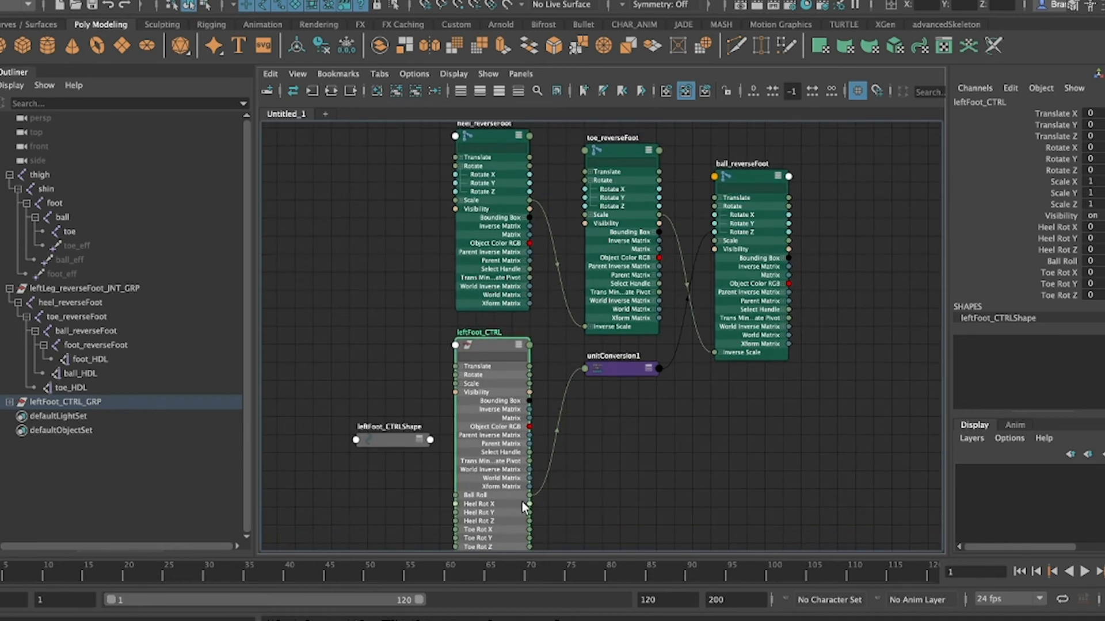
- Connect leftFoot_CTRL's Heel Rot X, Y and Z to Rotate X, Y and Z of heel_reverseFoot
{"action": "left_click_drag", "start_coordinate": [529, 504], "coordinate": [437, 245]}
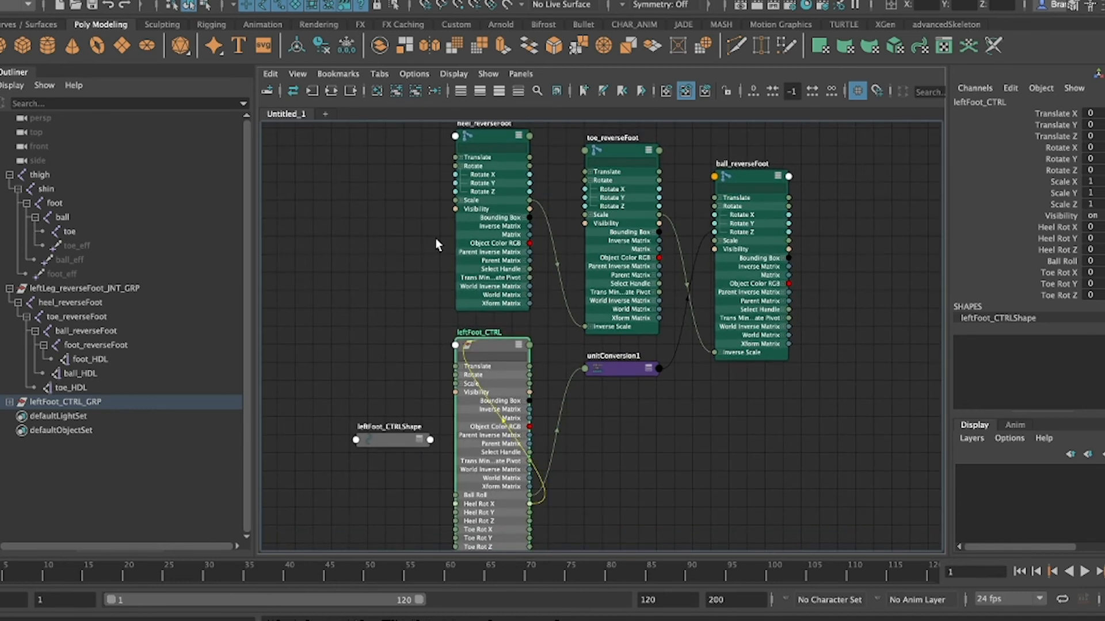
{"action": "left_click", "coordinate": [455, 172]}
{"action": "left_click", "coordinate": [529, 504]}
{"action": "left_click", "coordinate": [453, 174]}
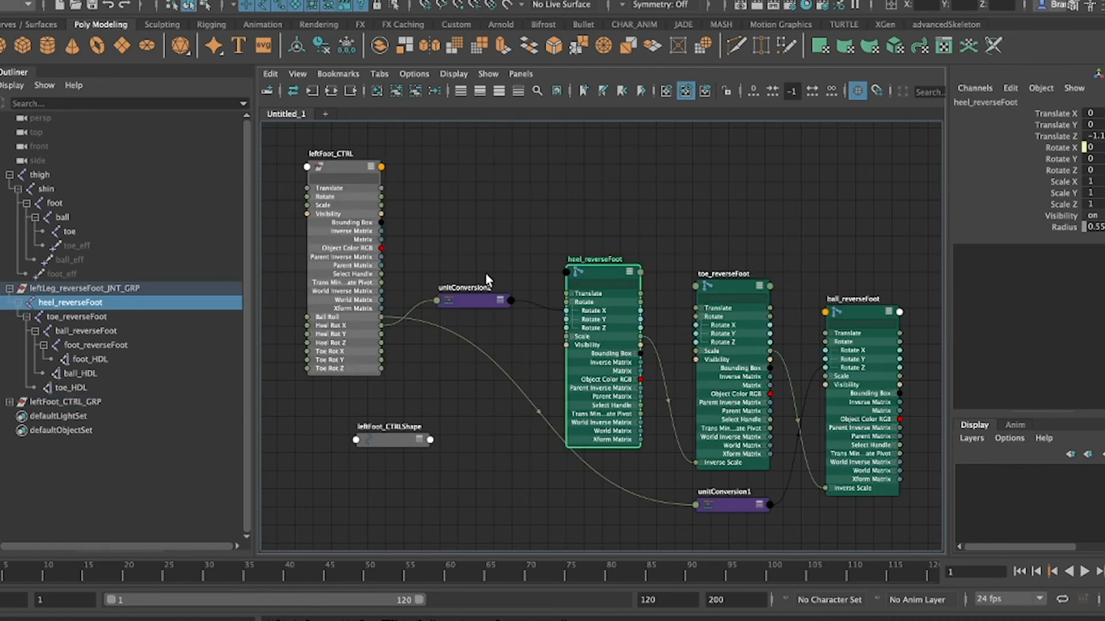
{"action": "left_click", "coordinate": [381, 335]}
{"action": "left_click", "coordinate": [567, 319]}
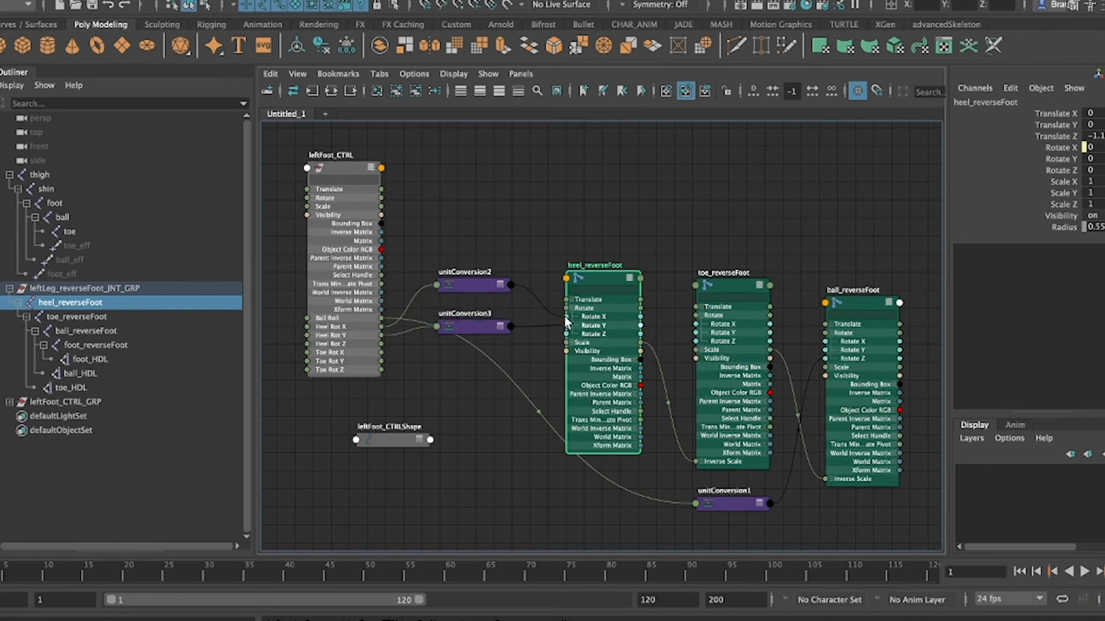
{"action": "left_click", "coordinate": [381, 343]}
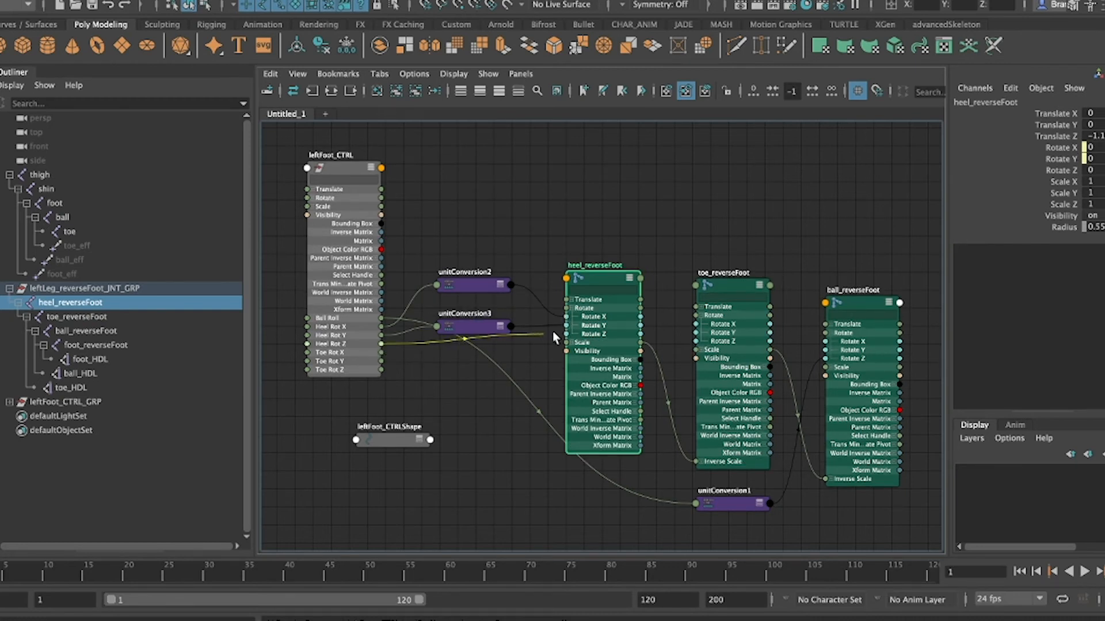
{"action": "left_click", "coordinate": [566, 334]}
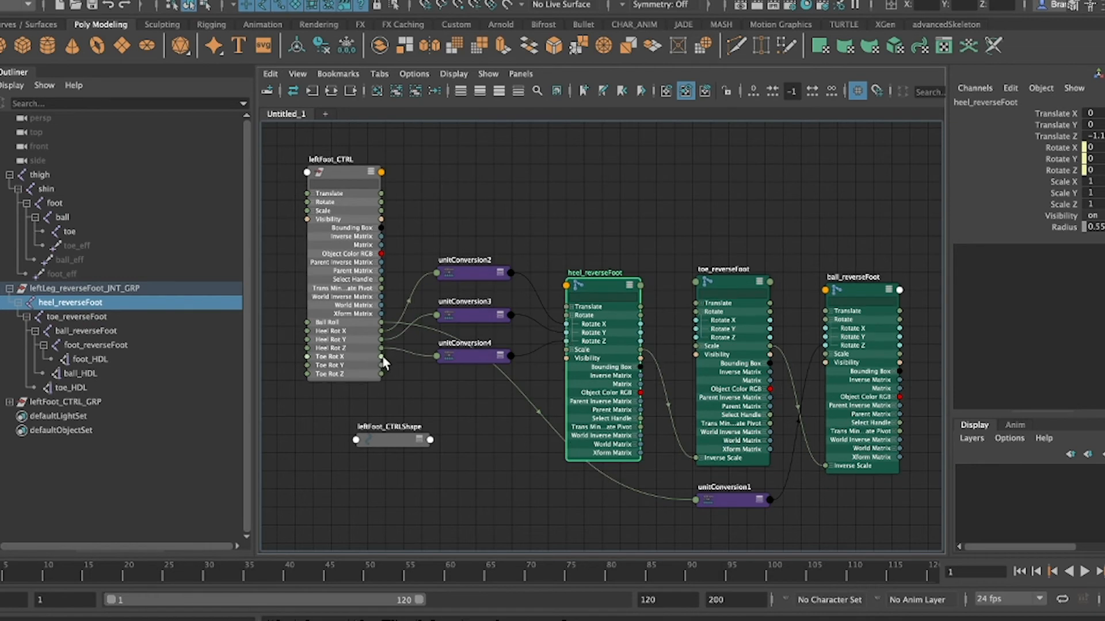
- Connect leftFoot_CTRL's Toe Rot X, Y and Z to Rotate X, Y and Z of toe_reverseFoot
{"action": "left_click", "coordinate": [382, 356]}
{"action": "left_click", "coordinate": [696, 321]}
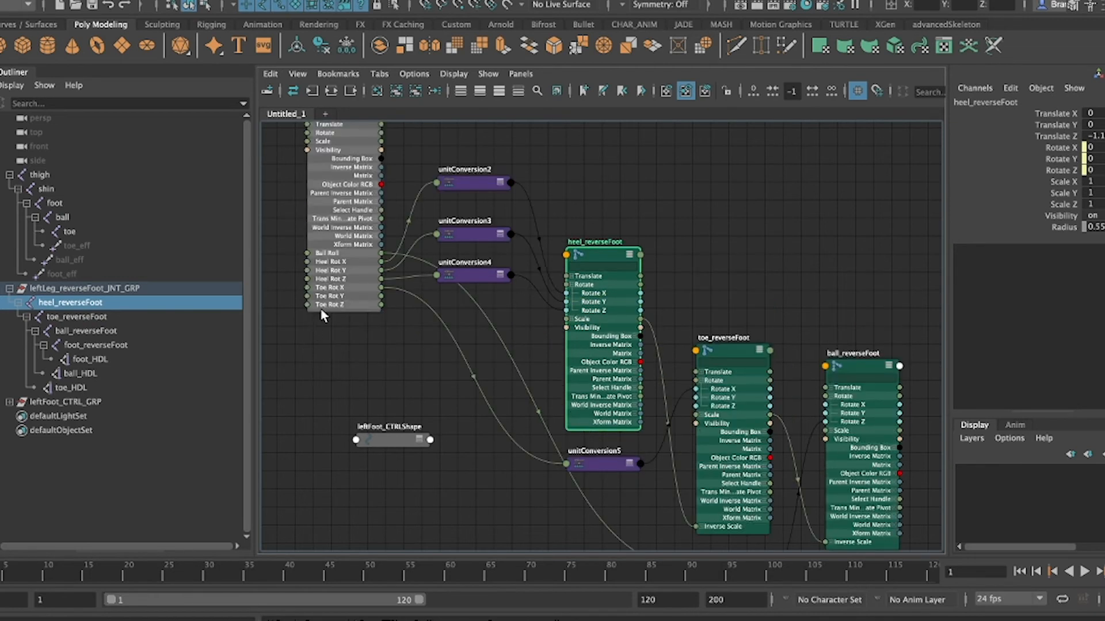
{"action": "left_click", "coordinate": [381, 295]}
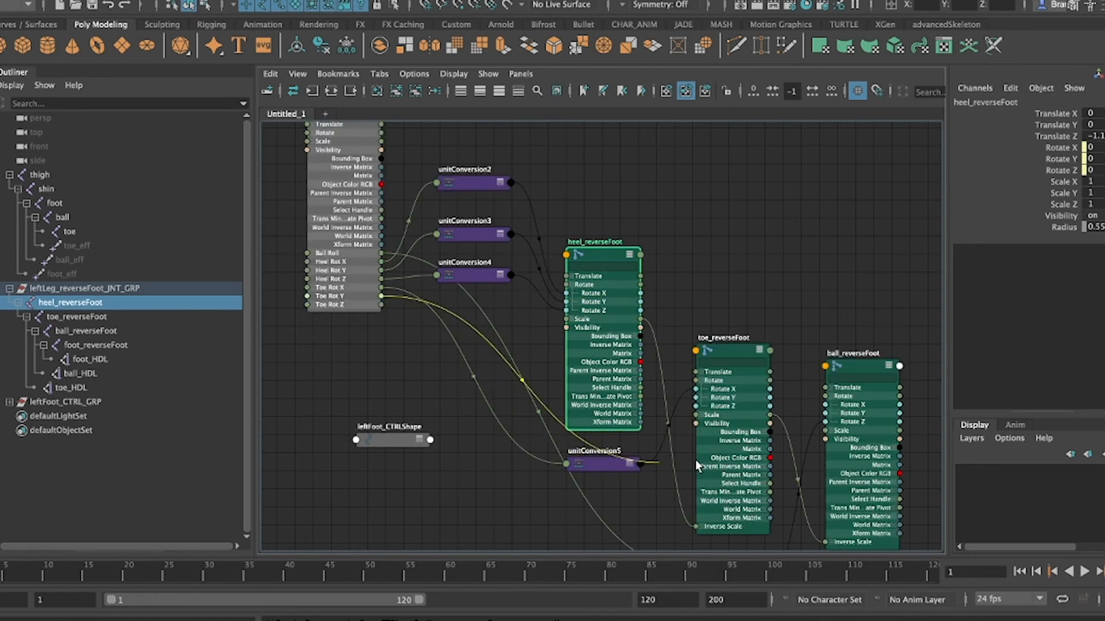
{"action": "left_click", "coordinate": [696, 397]}
{"action": "left_click", "coordinate": [380, 286]}
{"action": "left_click", "coordinate": [695, 425]}
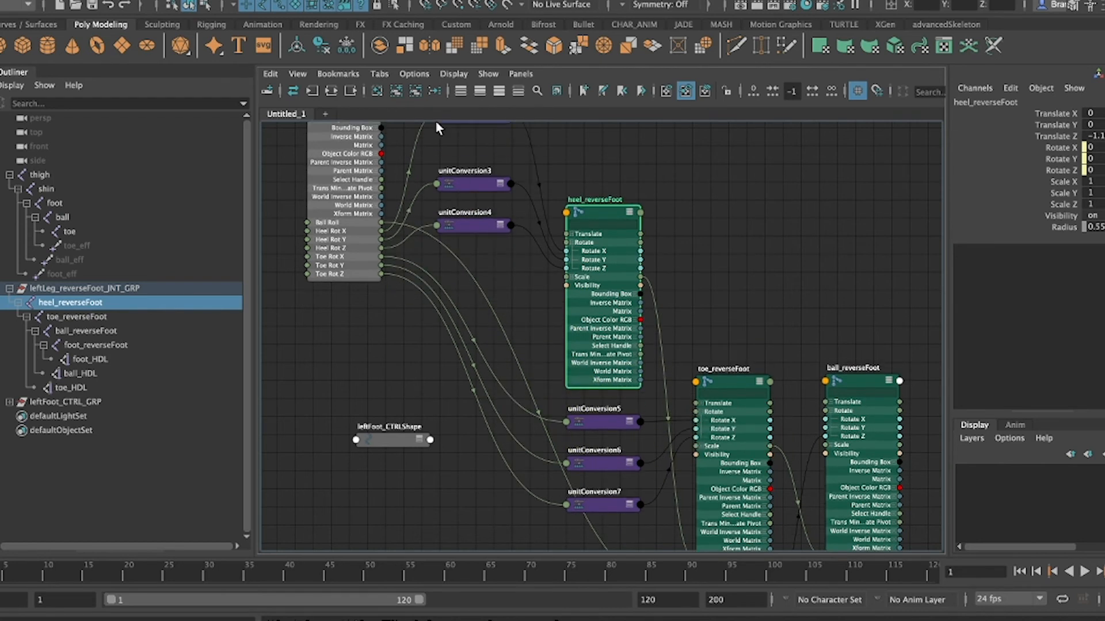
- Switch the Node Editor panel back to the persp view and select the leftFoot_CTRL curve
{"action": "left_click", "coordinate": [521, 74]}
{"action": "mouse_move", "coordinate": [576, 91]}
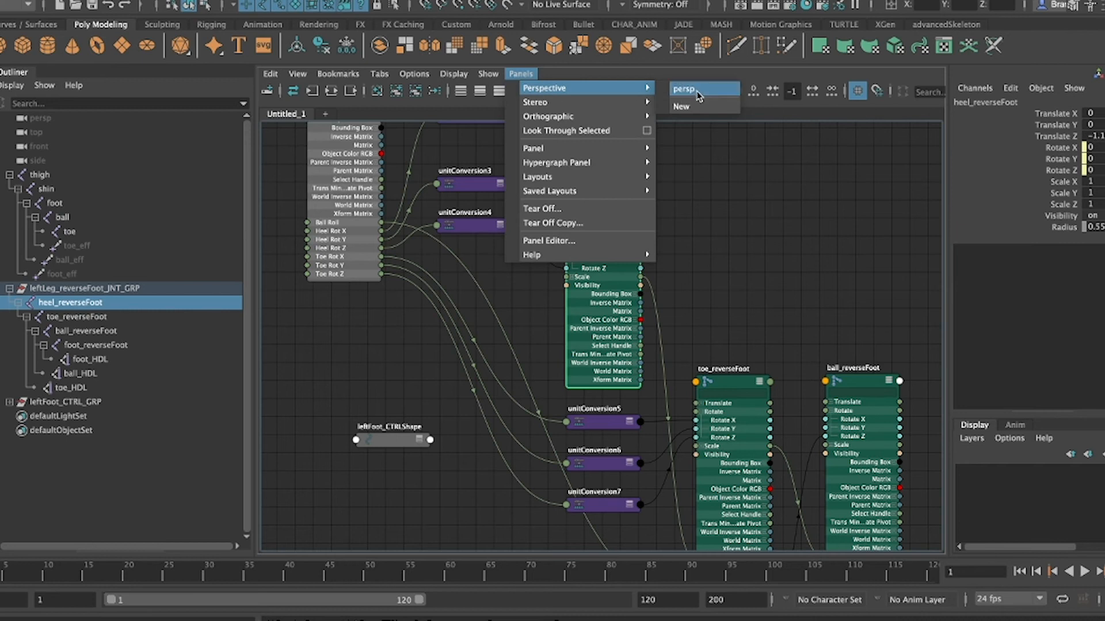
{"action": "left_click", "coordinate": [688, 95]}
{"action": "left_click", "coordinate": [724, 334]}
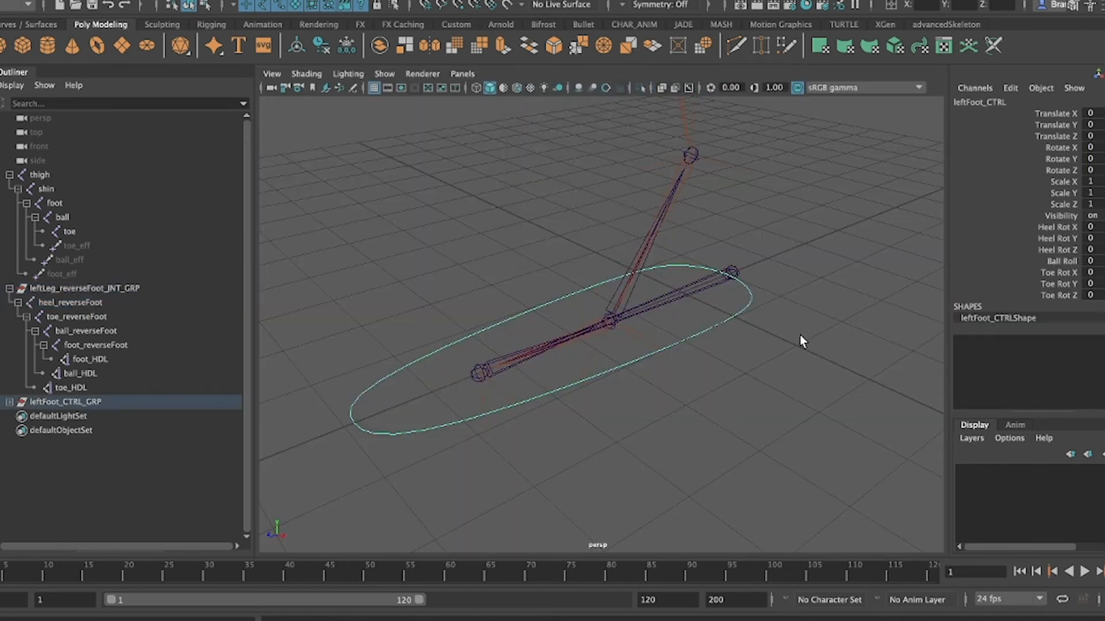
- Test the Ball Roll, Heel Rot Z and Heel Rot X attributes of leftFoot_CTRL, undoing each change
{"action": "left_click", "coordinate": [1057, 263]}
{"action": "middle_click_drag", "start_coordinate": [622, 329], "coordinate": [880, 306]}
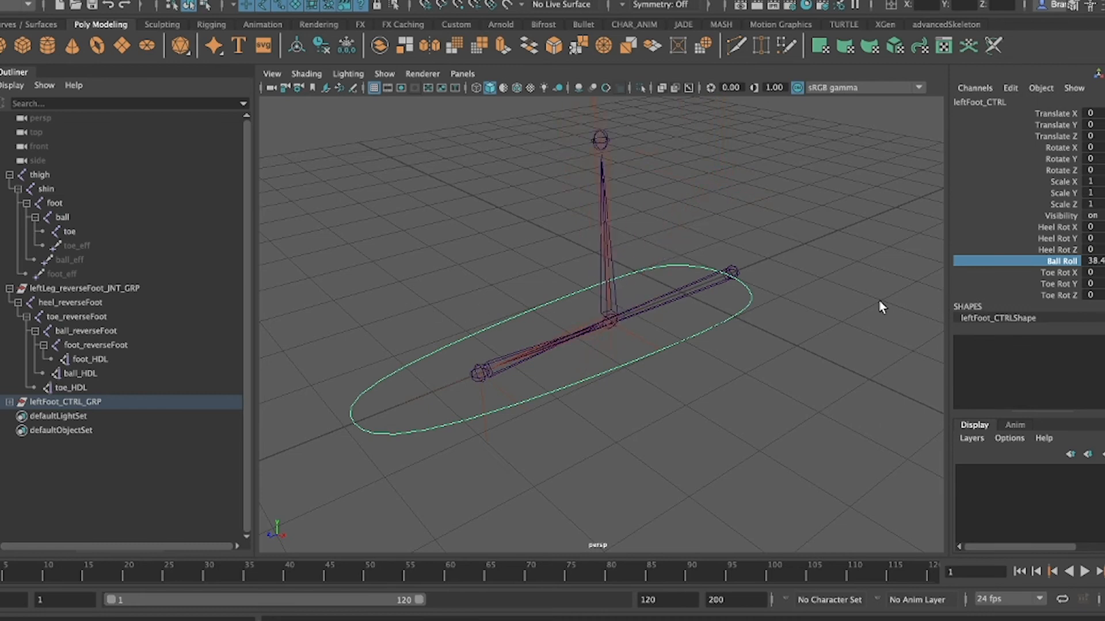
{"action": "key", "text": "ctrl+z"}
{"action": "left_click", "coordinate": [1057, 250]}
{"action": "middle_click_drag", "start_coordinate": [777, 292], "coordinate": [939, 314]}
{"action": "key", "text": "ctrl+z"}
{"action": "left_click", "coordinate": [1058, 227]}
{"action": "key", "text": "ctrl+z"}
- Test the Toe Rot X and Toe Rot Y attributes of leftFoot_CTRL, undoing each change
{"action": "left_click", "coordinate": [1058, 273]}
{"action": "middle_click_drag", "start_coordinate": [561, 317], "coordinate": [1048, 336]}
{"action": "key", "text": "ctrl+z"}
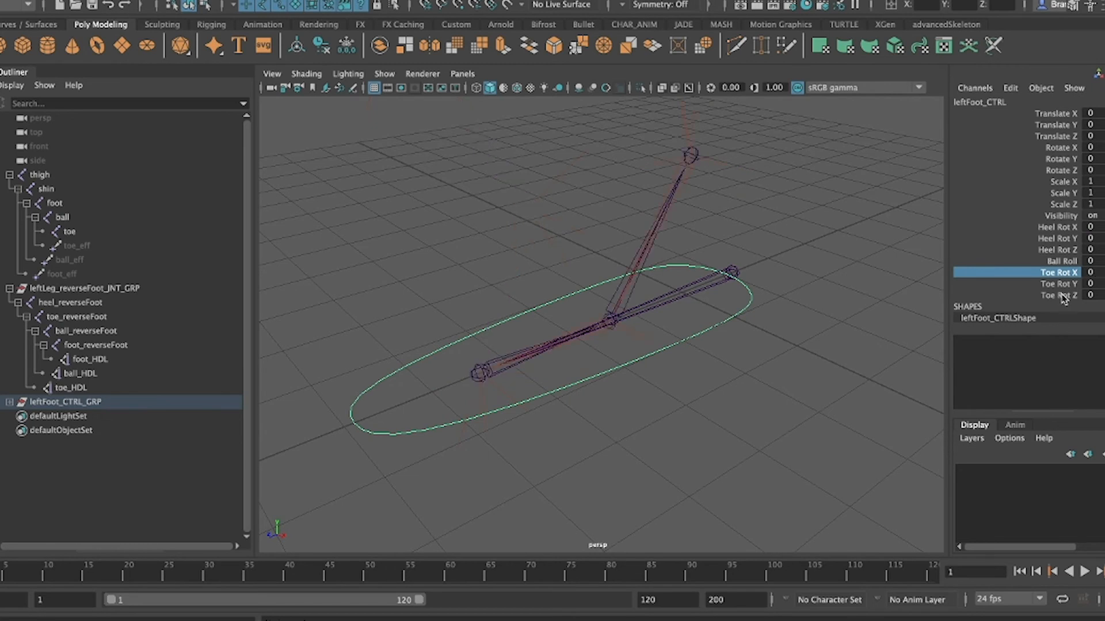
{"action": "left_click", "coordinate": [1059, 285]}
{"action": "middle_click_drag", "start_coordinate": [663, 353], "coordinate": [1071, 375]}
{"action": "key", "text": "ctrl+z"}
- Parent constrain leftLeg_reverseFoot_JNT_GRP to leftFoot_CTRL
{"action": "right_click_drag", "start_coordinate": [683, 382], "coordinate": [596, 374], "text": "alt"}
{"action": "left_click_drag", "start_coordinate": [610, 357], "coordinate": [633, 329], "text": "alt"}
{"action": "middle_click_drag", "start_coordinate": [634, 328], "coordinate": [651, 362], "text": "alt"}
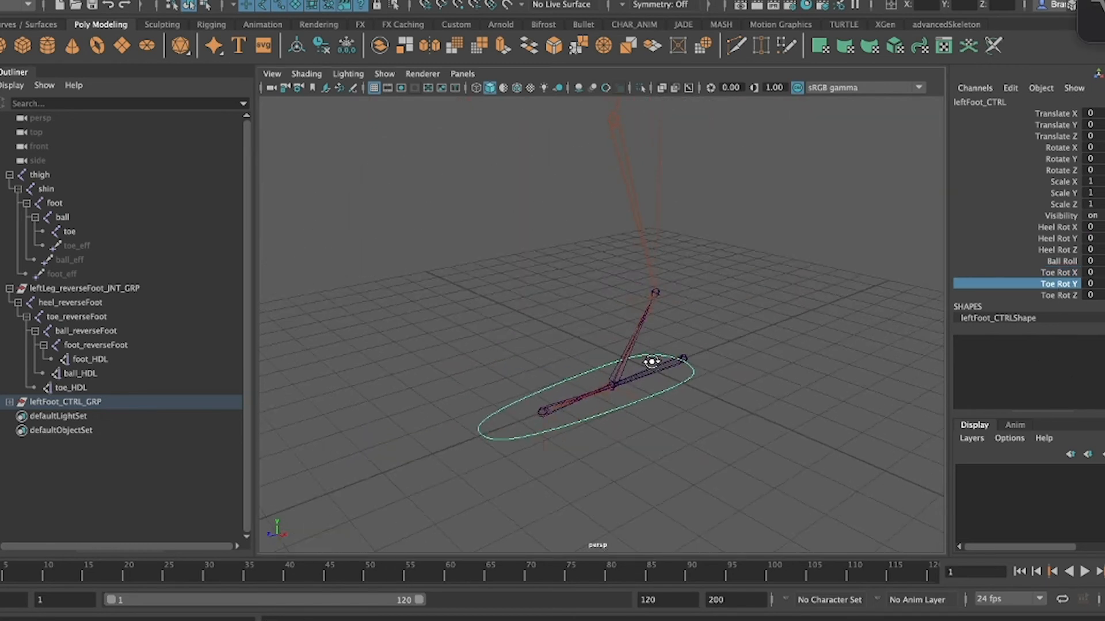
{"action": "right_click_drag", "start_coordinate": [857, 368], "coordinate": [777, 362], "text": "alt"}
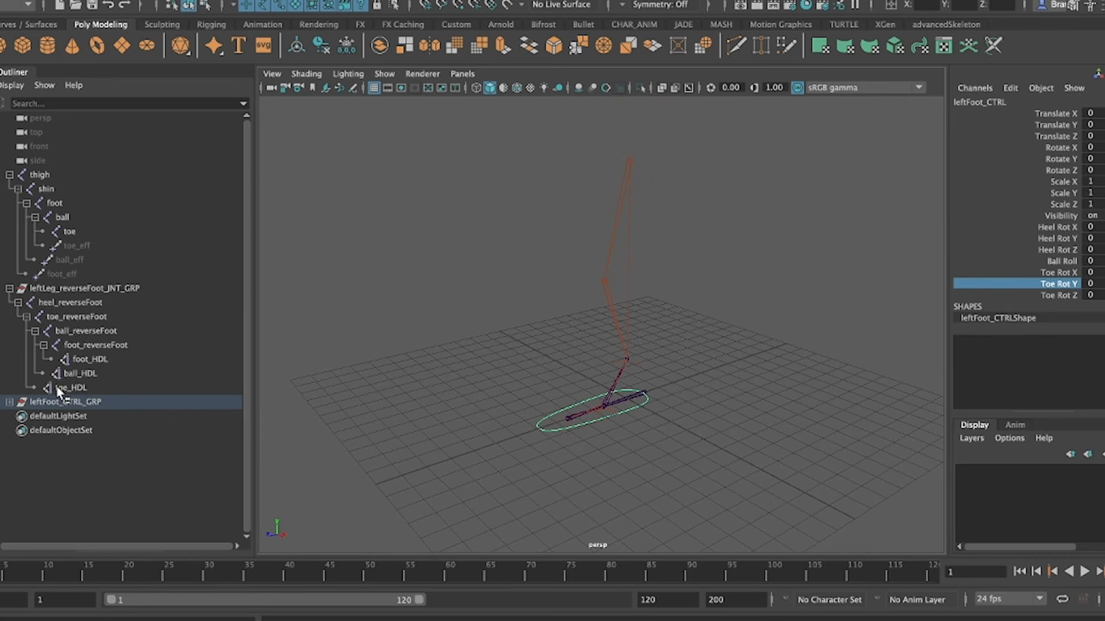
{"action": "left_click", "coordinate": [83, 287]}
{"action": "key", "text": "space"}
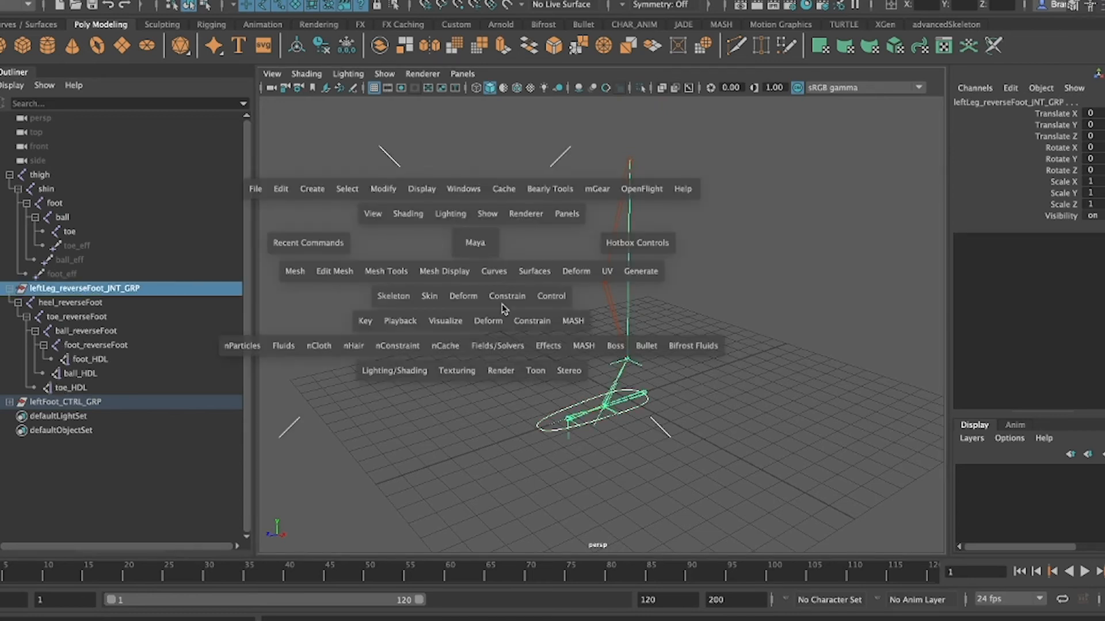
{"action": "left_click_drag", "start_coordinate": [573, 305], "coordinate": [553, 302]}
{"action": "left_click", "coordinate": [511, 298]}
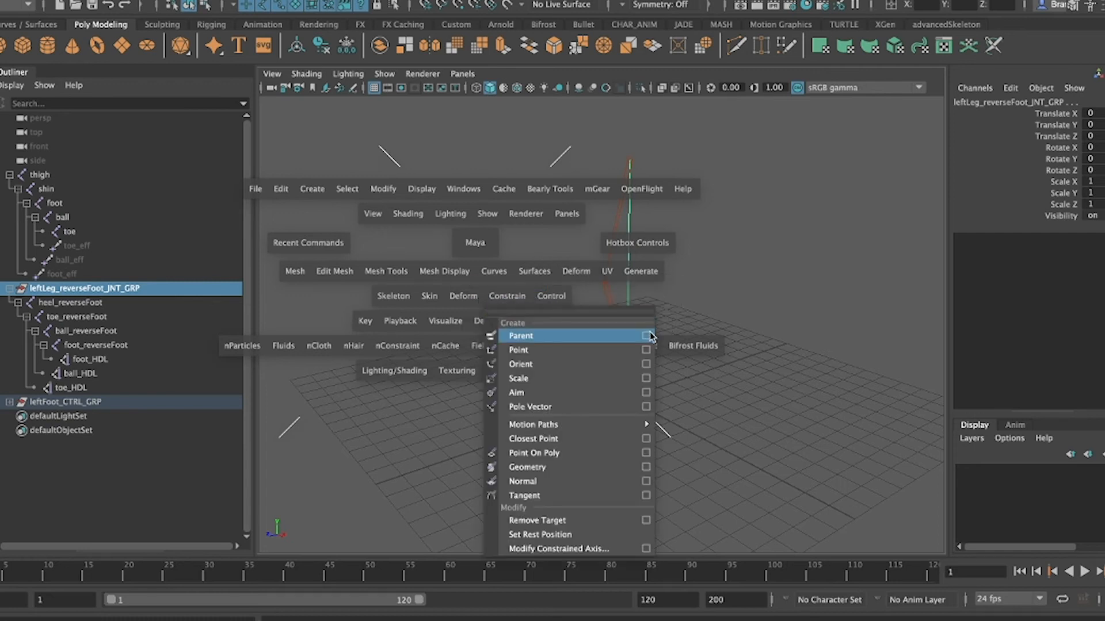
{"action": "left_click", "coordinate": [646, 337]}
{"action": "left_click", "coordinate": [469, 444]}
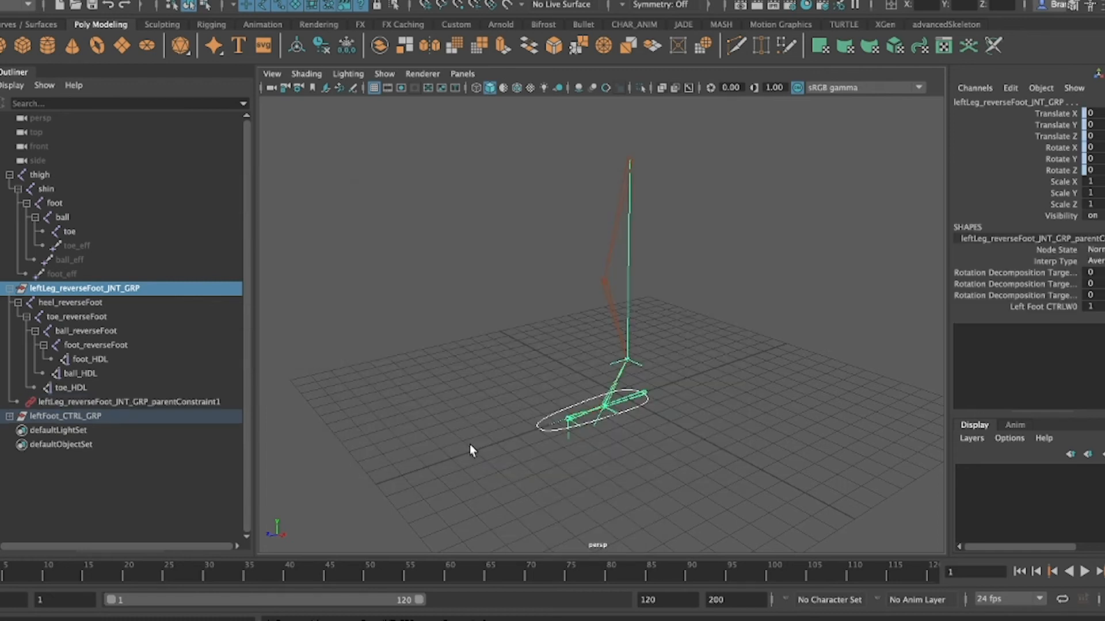
- Test the parent constraint by moving leftFoot_CTRL upward, and undo the move
{"action": "left_click", "coordinate": [633, 407]}
{"action": "key", "text": "w"}
{"action": "left_click_drag", "start_coordinate": [630, 356], "coordinate": [630, 332]}
{"action": "key", "text": "ctrl+z"}
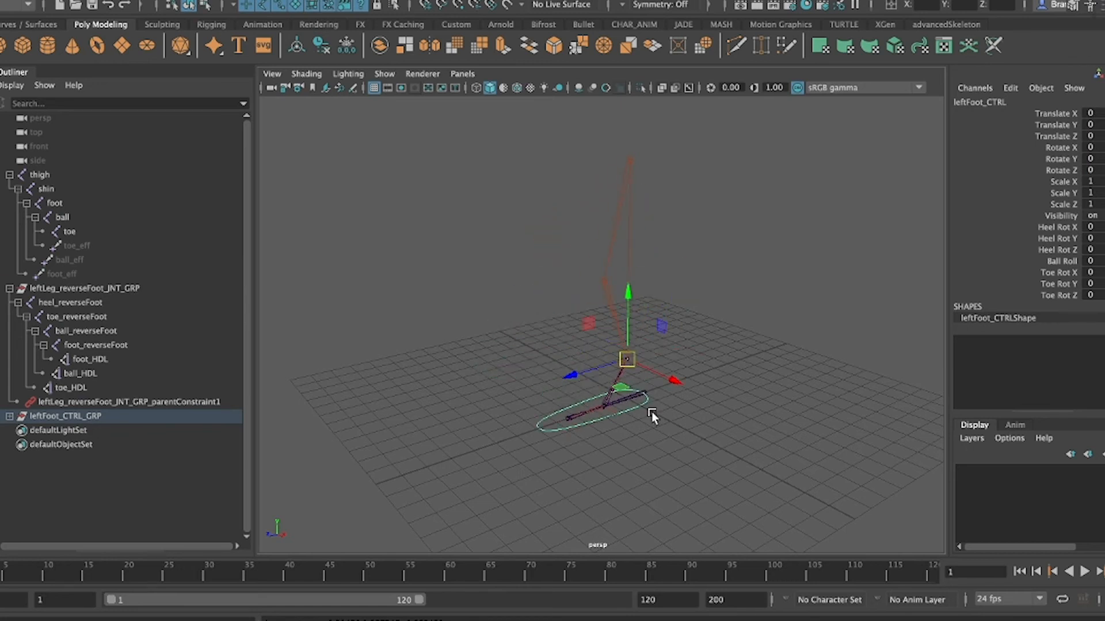
{"action": "scroll", "coordinate": [636, 409], "scroll_direction": "up", "scroll_amount": 3}
{"action": "scroll", "coordinate": [681, 375], "scroll_direction": "up", "scroll_amount": 3}
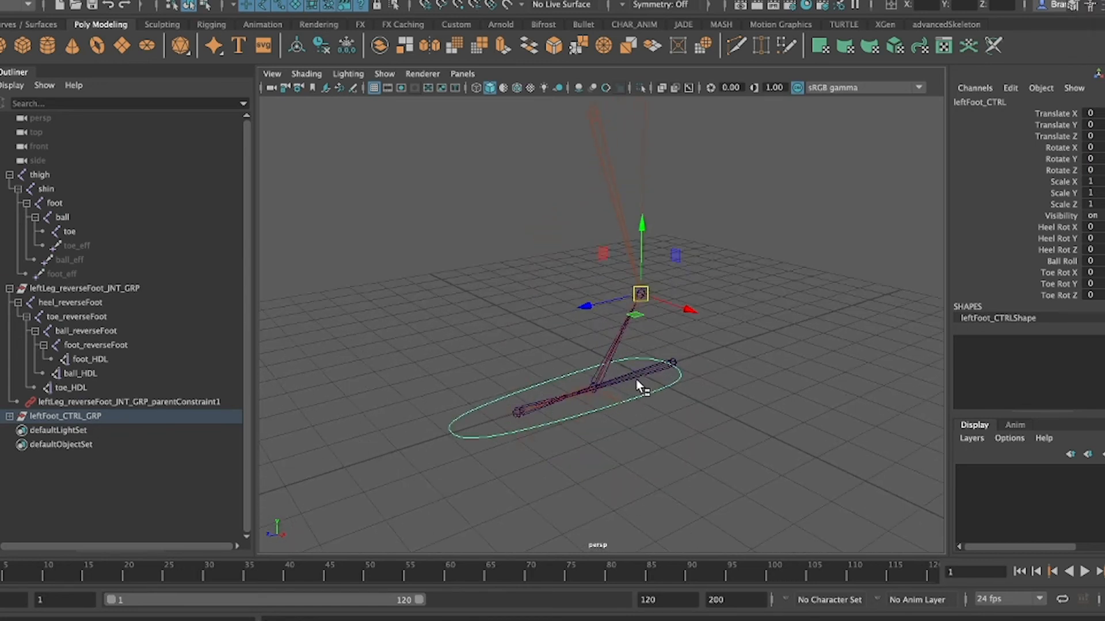
{"action": "key", "text": "q"}
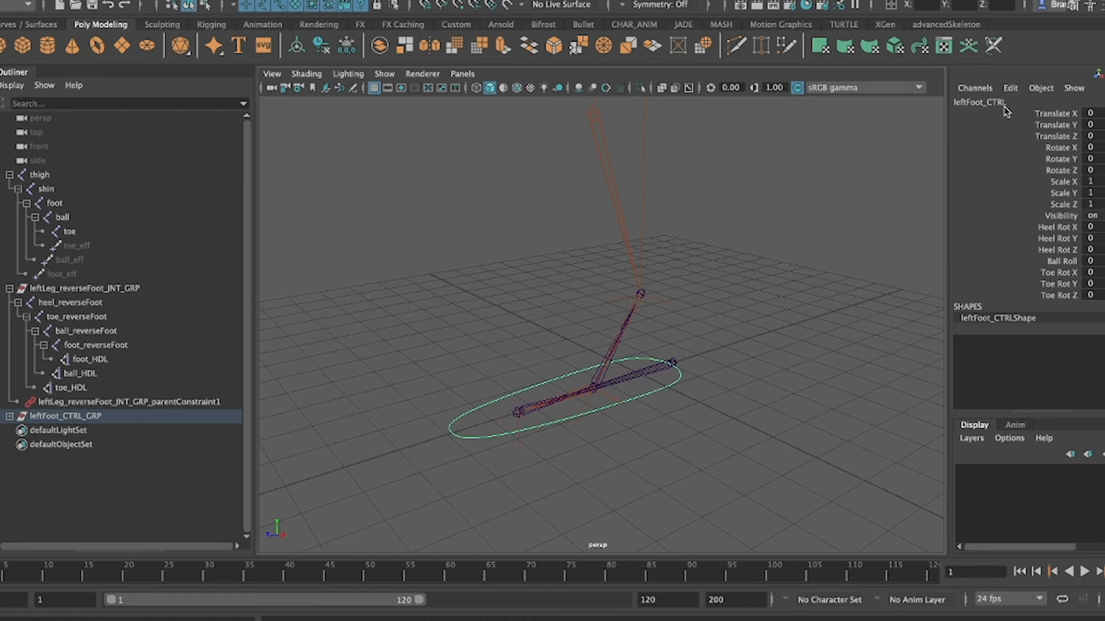
- Delete the Heel Rot X, Toe Rot X and Ball Roll attributes from leftFoot_CTRL
{"action": "left_click", "coordinate": [1070, 274]}
{"action": "middle_click_drag", "start_coordinate": [677, 291], "coordinate": [1044, 257]}
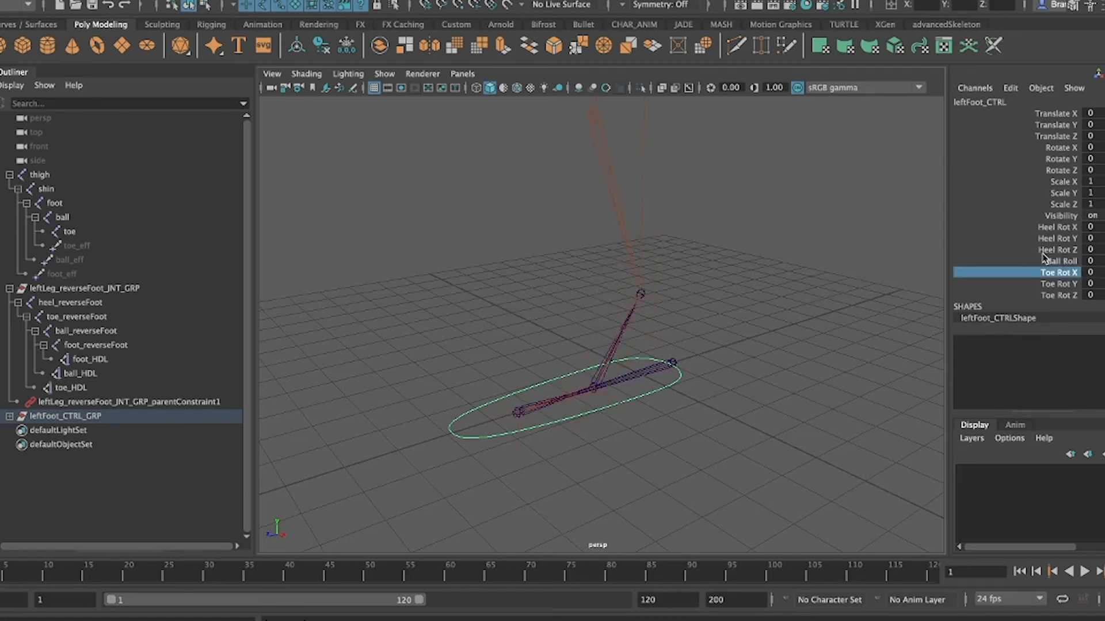
{"action": "left_click", "coordinate": [1059, 228], "text": "ctrl"}
{"action": "left_click", "coordinate": [1012, 88]}
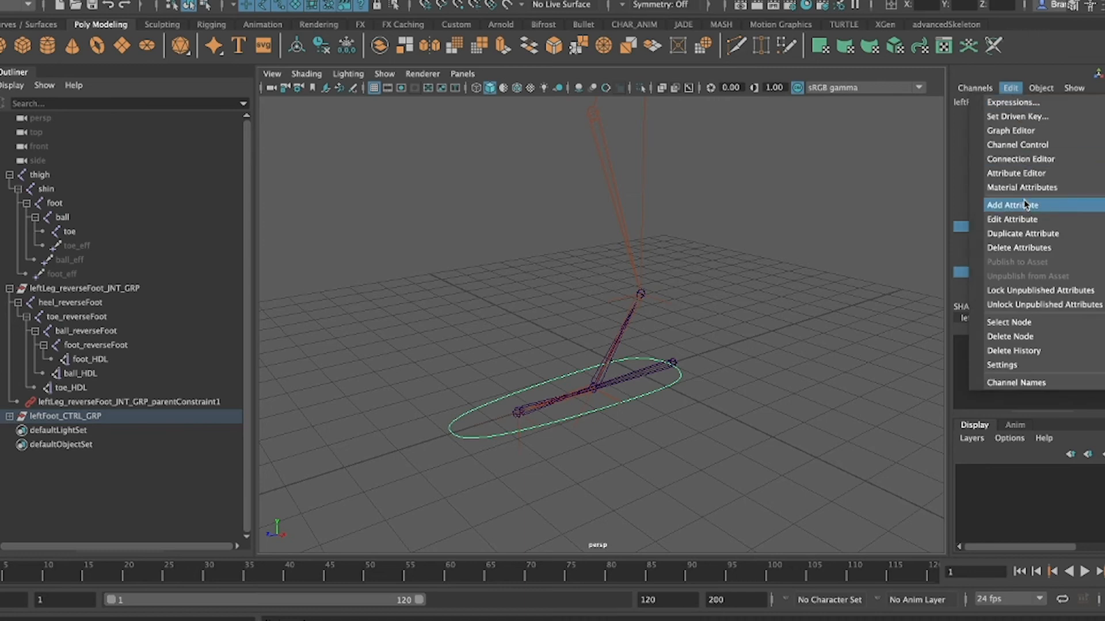
{"action": "left_click", "coordinate": [540, 342]}
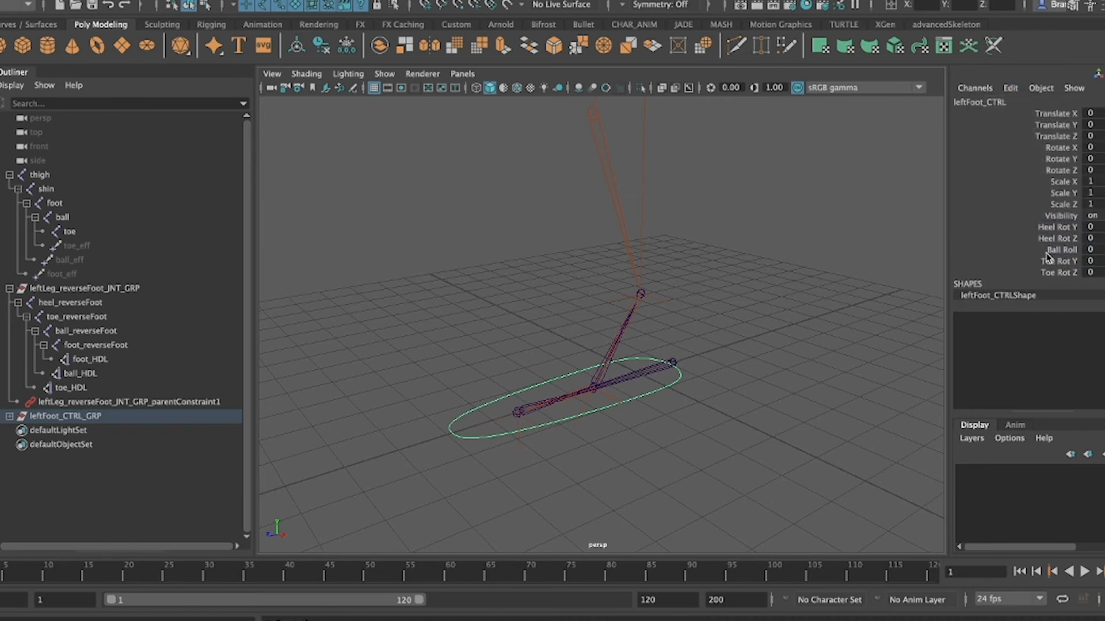
{"action": "left_click", "coordinate": [1059, 251]}
{"action": "left_click", "coordinate": [1013, 87]}
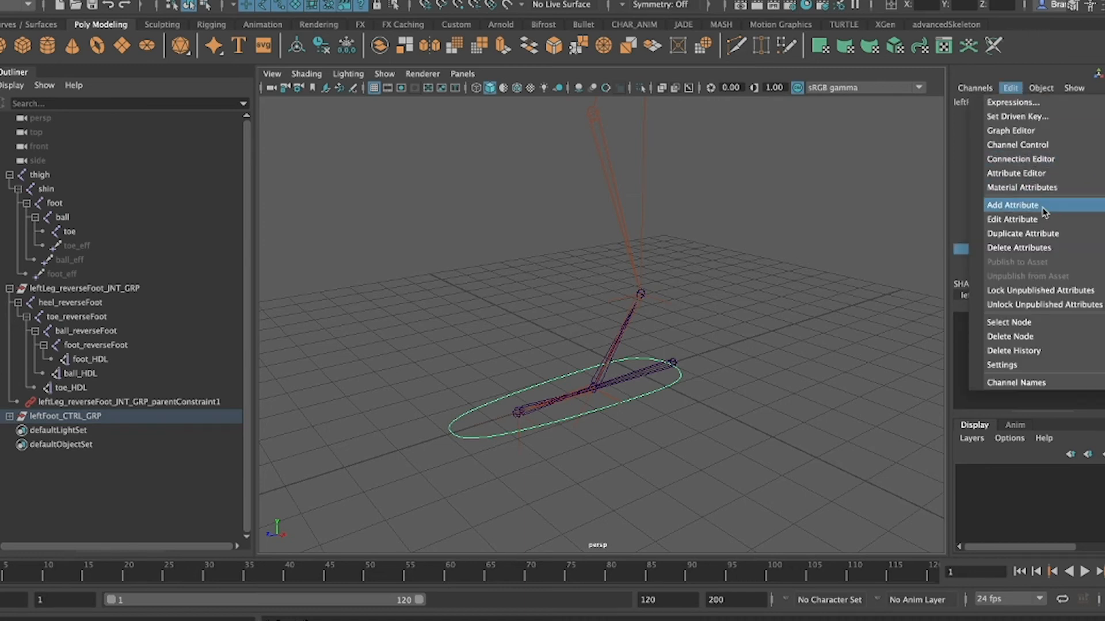
{"action": "left_click", "coordinate": [1032, 248]}
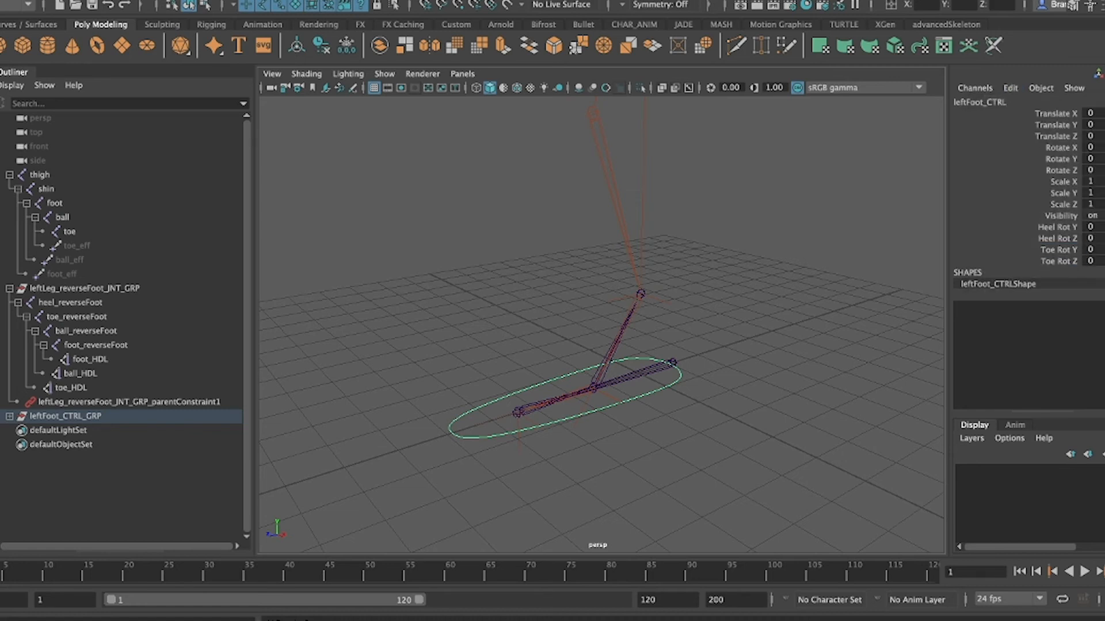
- Open the Add Attribute dialog for leftFoot_CTRL
{"action": "left_click", "coordinate": [1011, 88]}
{"action": "left_click", "coordinate": [1015, 209]}
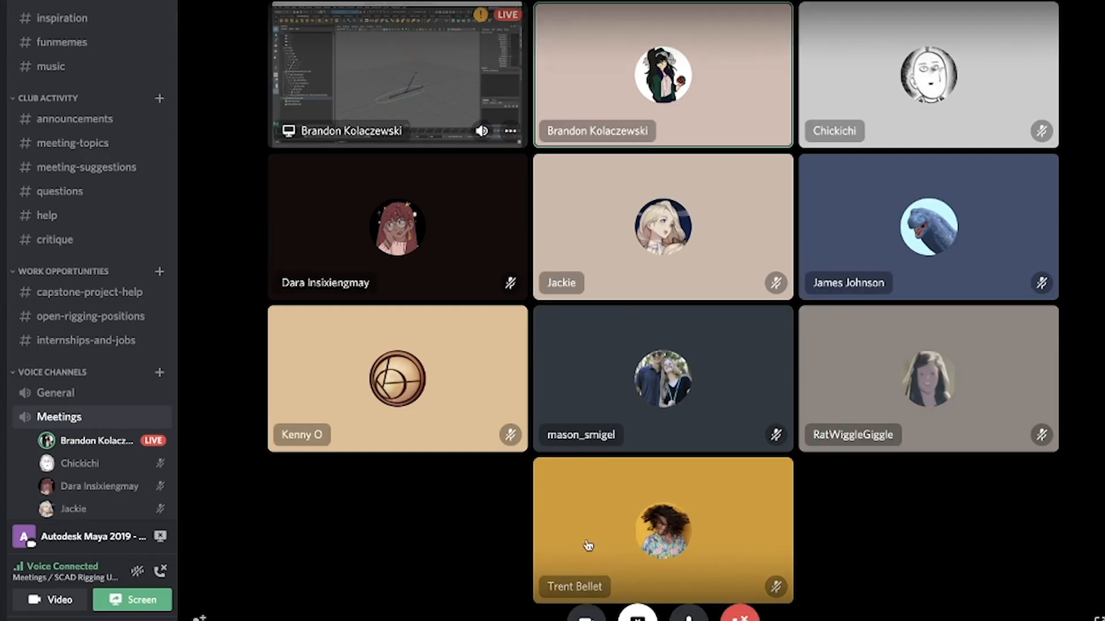
- Switch to Discord and restart the live screen share in the Meetings channel, streaming the Add Attribute window
{"action": "left_click", "coordinate": [688, 614]}
{"action": "left_click", "coordinate": [637, 617]}
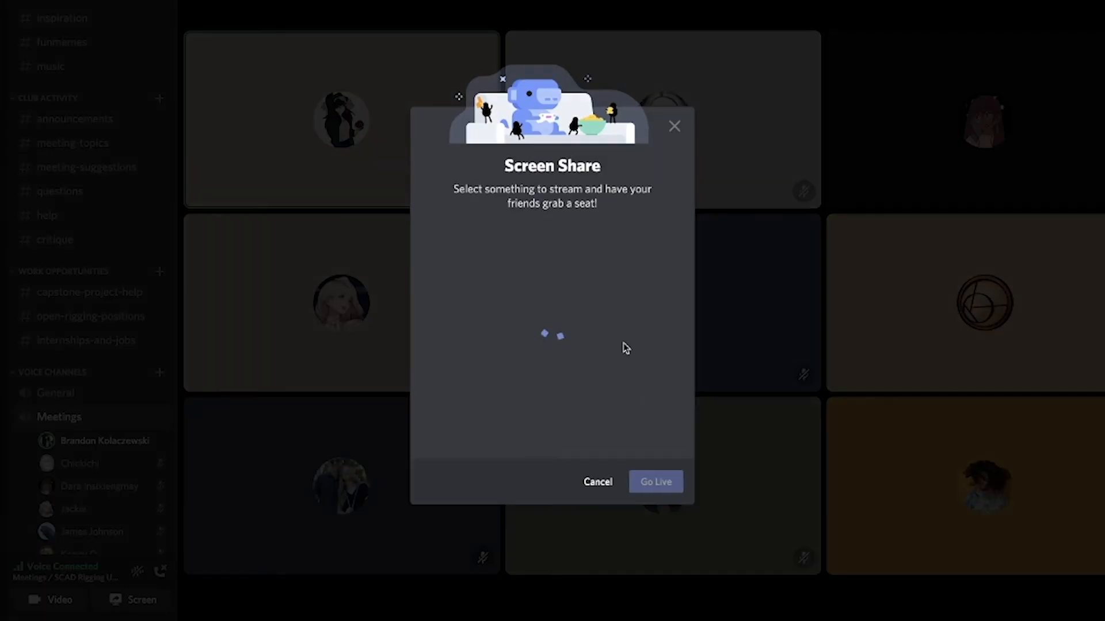
{"action": "left_click", "coordinate": [602, 392]}
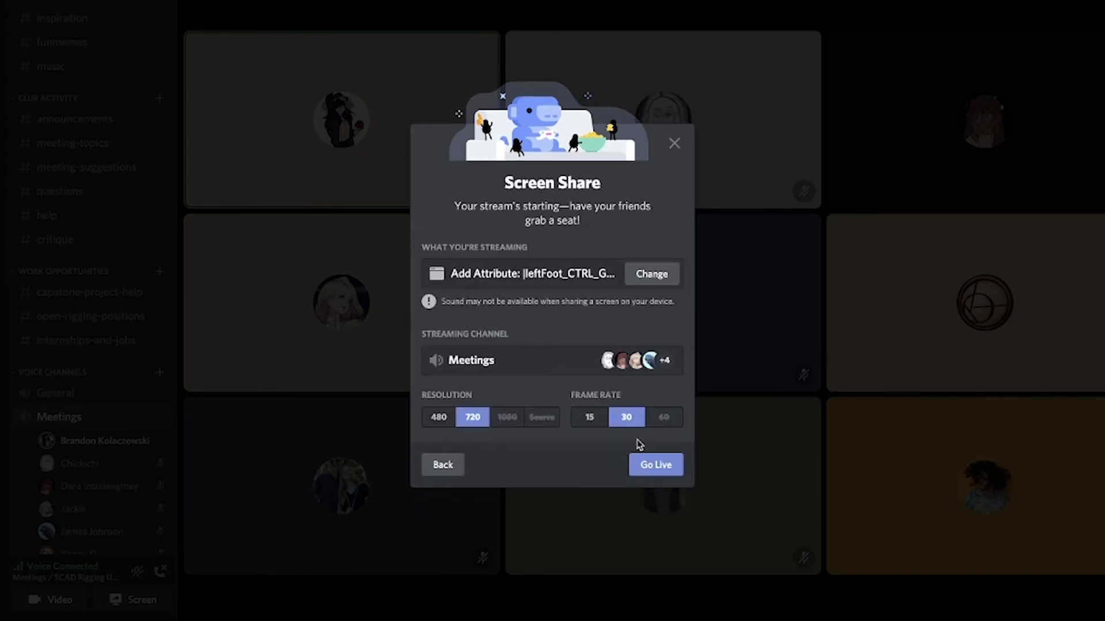
{"action": "left_click", "coordinate": [650, 464]}
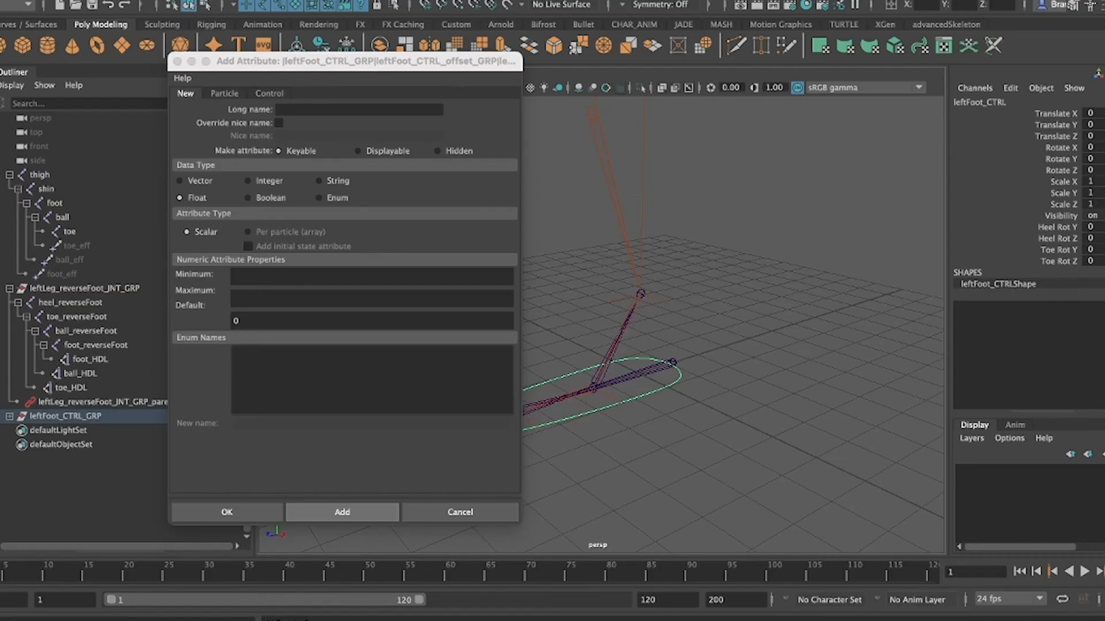
- Add a keyable float attribute named roll with a minimum of -90 to leftFoot_CTRL
{"action": "left_click", "coordinate": [315, 108]}
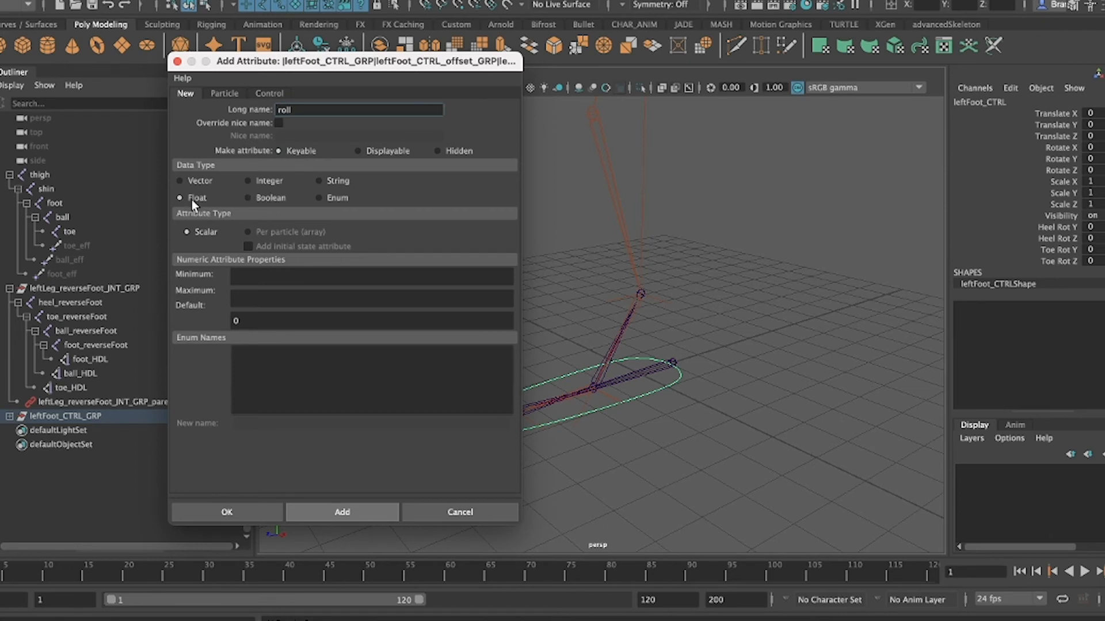
{"action": "left_click", "coordinate": [265, 275]}
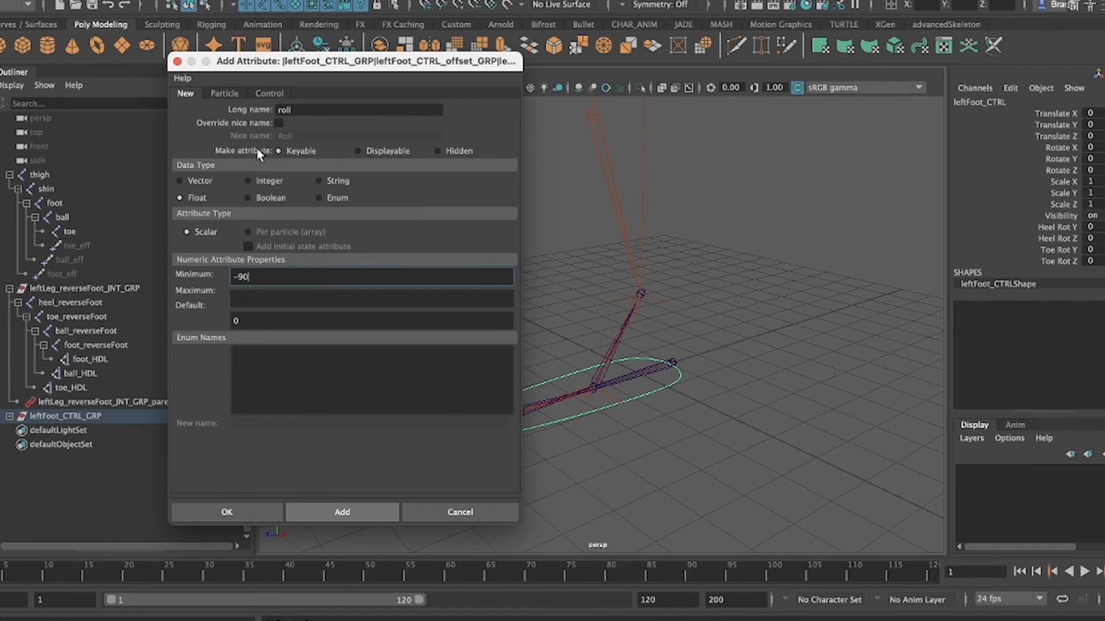
{"action": "left_click", "coordinate": [319, 509]}
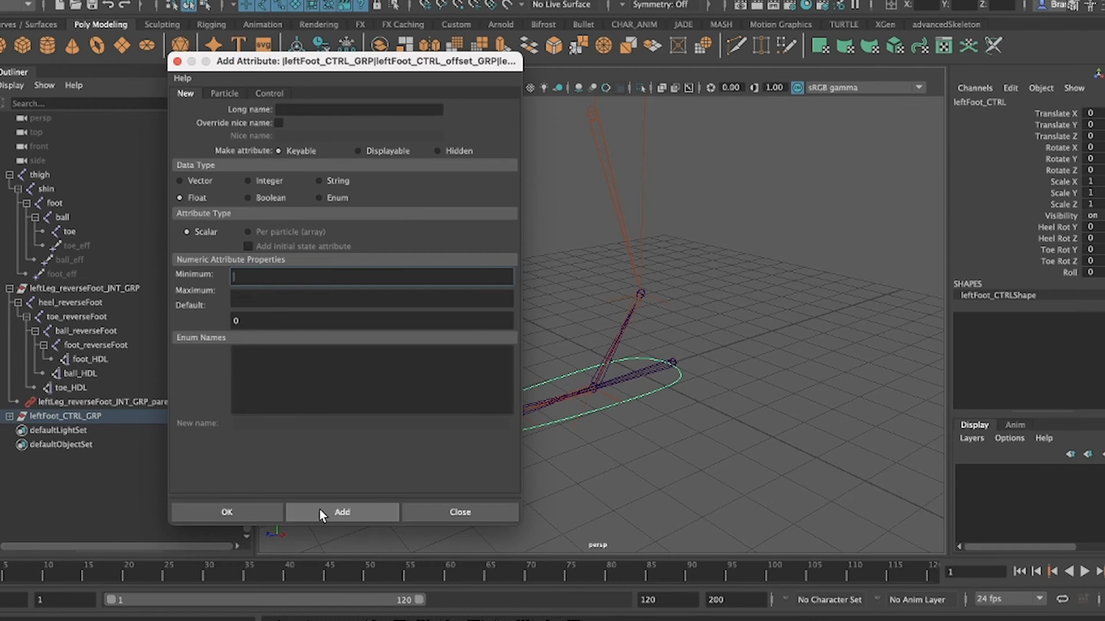
- Add a keyable float attribute named bendLimitAngle with a default of 45 to leftFoot_CTRL
{"action": "left_click", "coordinate": [303, 109]}
{"action": "type", "text": "bendLimitAngle"}
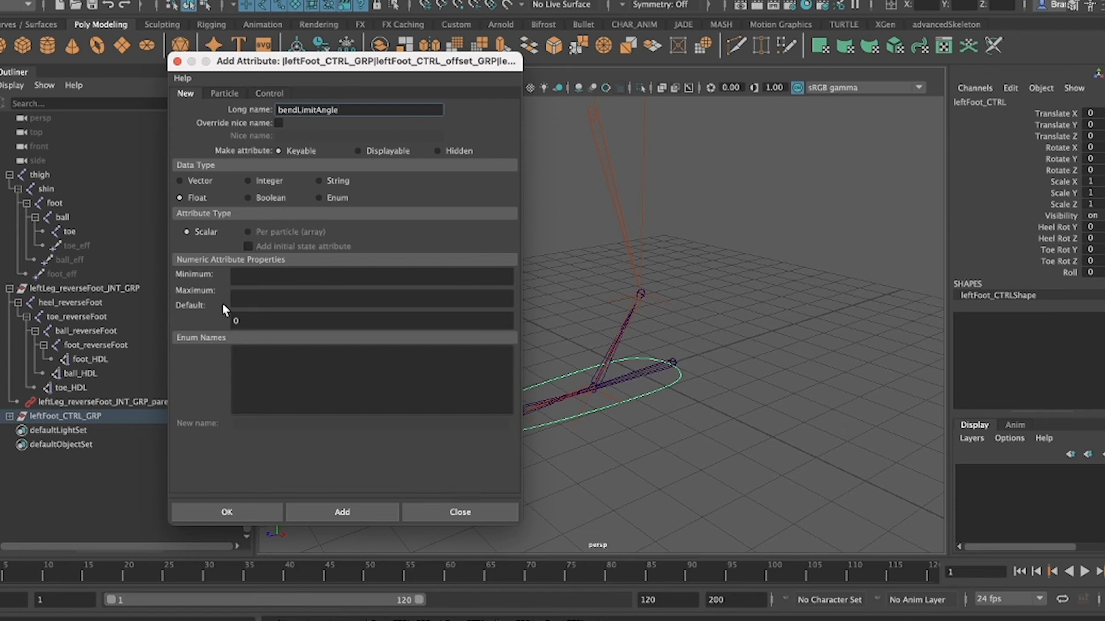
{"action": "double_click", "coordinate": [264, 319]}
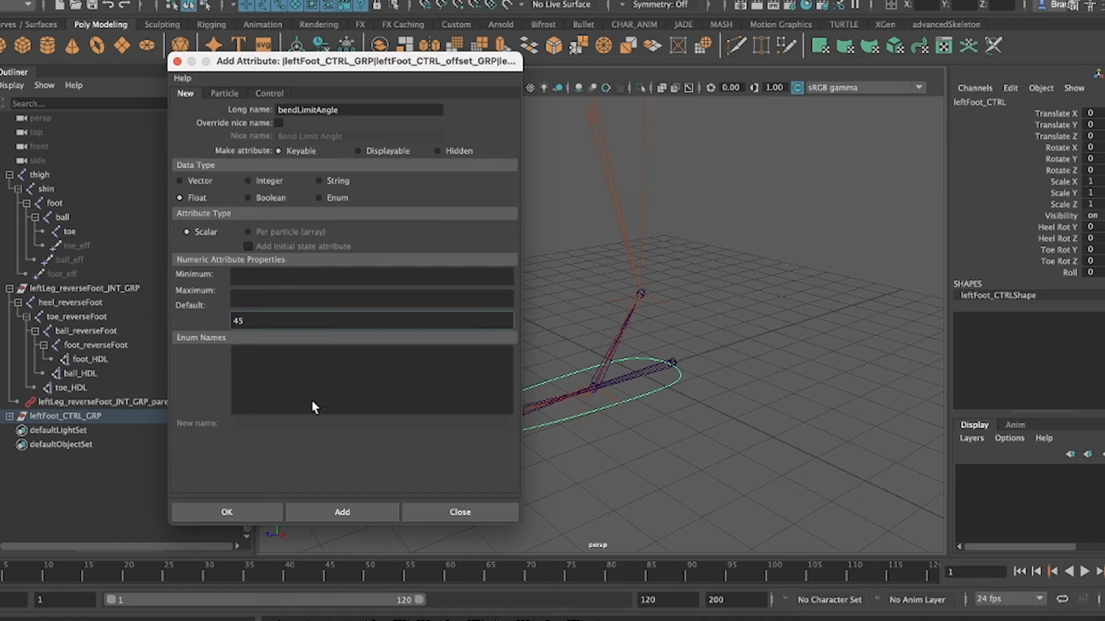
{"action": "left_click", "coordinate": [348, 509]}
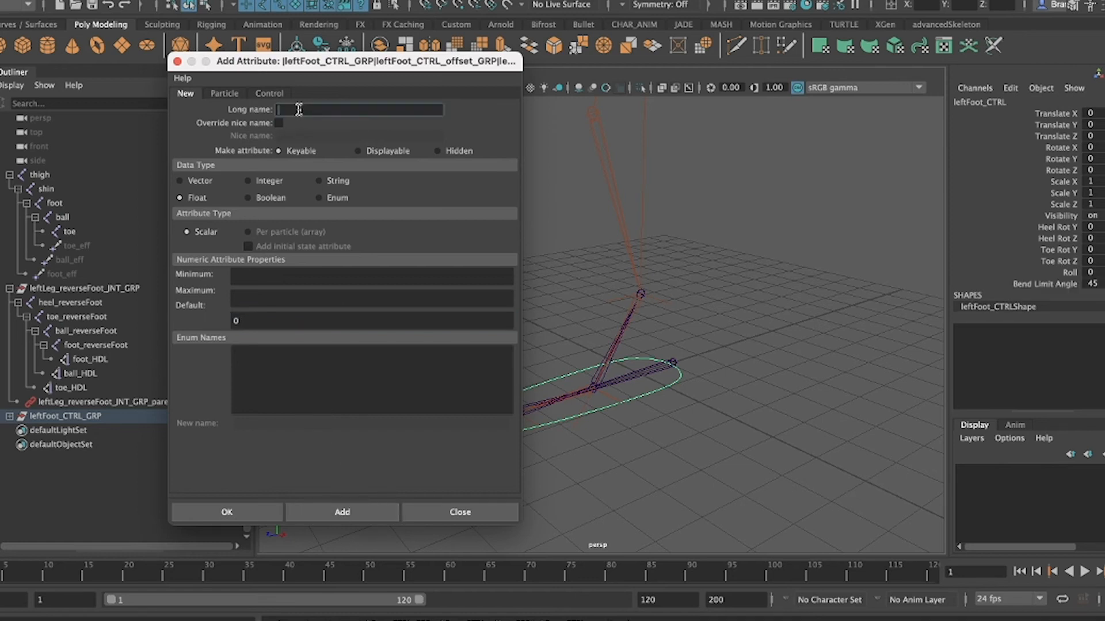
- Add a keyable float attribute named toeStraightAngle with a default of 70 to leftFoot_CTRL
{"action": "type", "text": "toeStraightAngle"}
{"action": "double_click", "coordinate": [266, 321]}
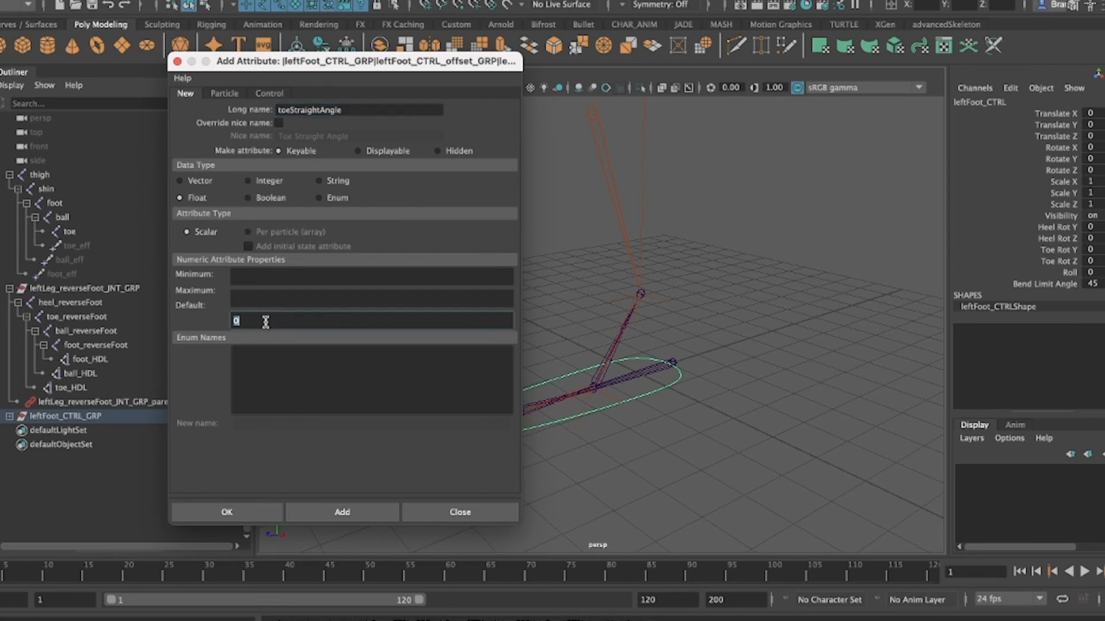
{"action": "left_click", "coordinate": [237, 513]}
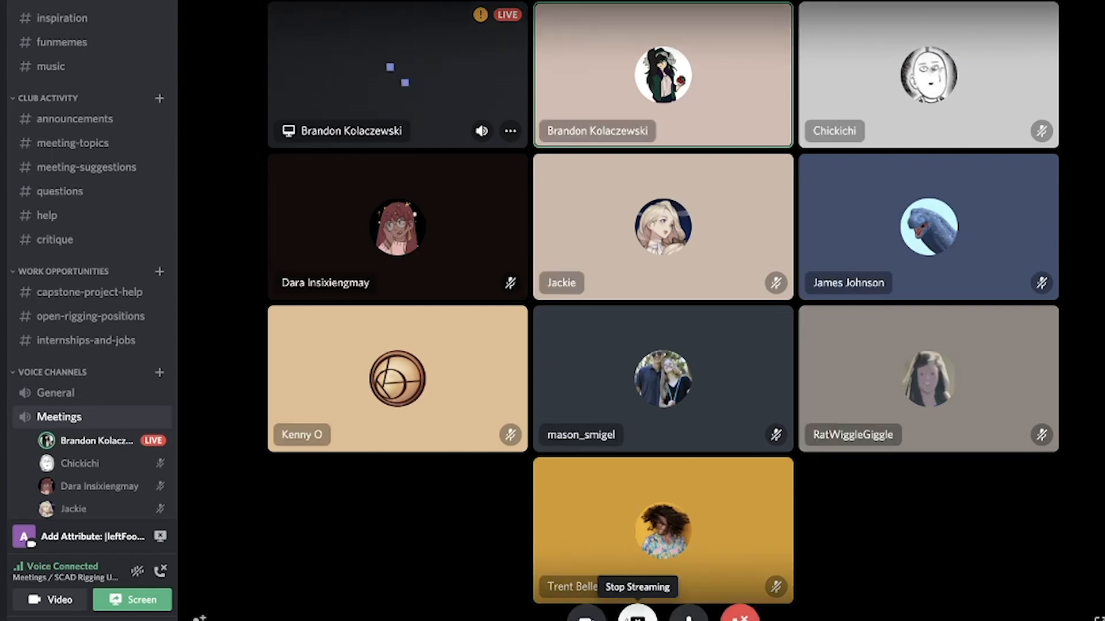
- Switch to Discord and restart the live screen share in the Meetings channel, streaming the Autodesk Maya 2019 window
{"action": "left_click", "coordinate": [637, 615]}
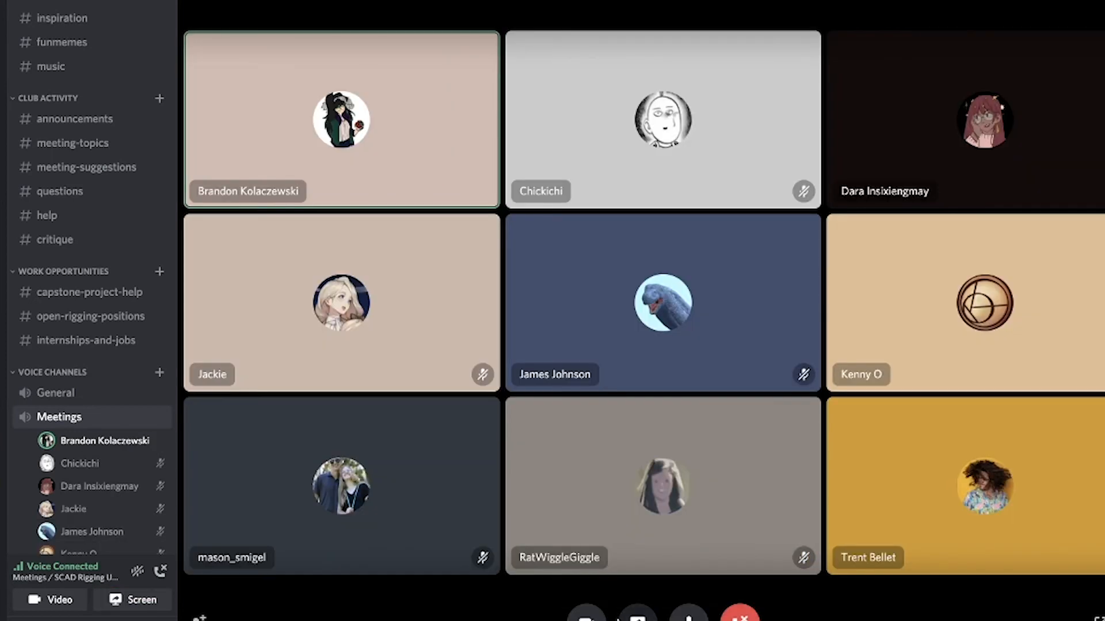
{"action": "left_click", "coordinate": [637, 616]}
{"action": "scroll", "coordinate": [607, 360], "scroll_direction": "down", "scroll_amount": 1}
{"action": "scroll", "coordinate": [607, 361], "scroll_direction": "down", "scroll_amount": 1}
{"action": "left_click", "coordinate": [483, 354]}
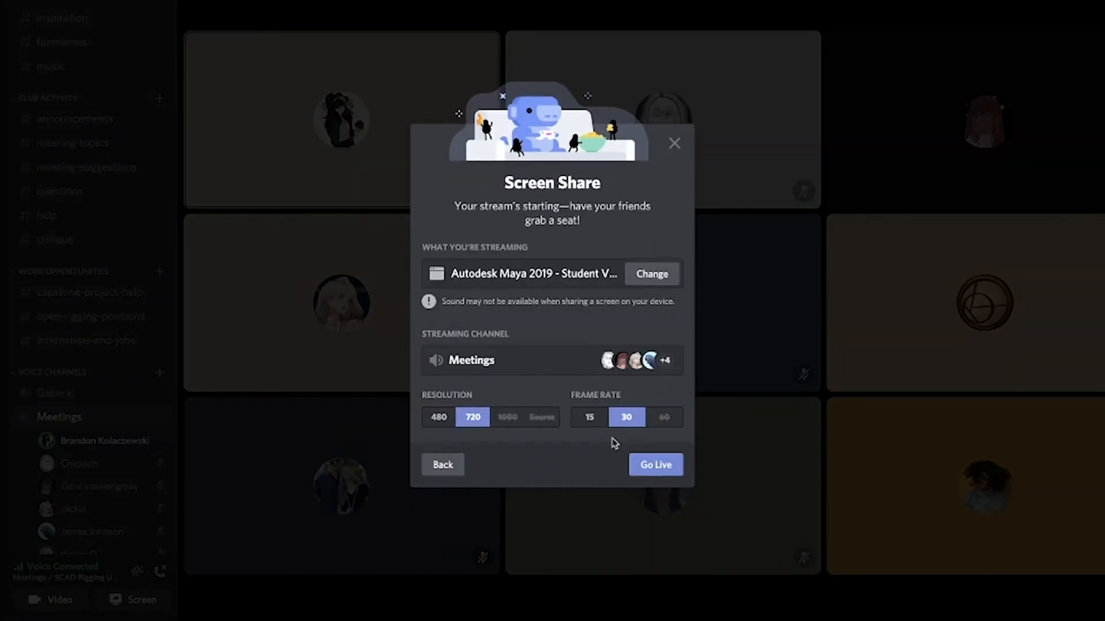
{"action": "left_click", "coordinate": [647, 465]}
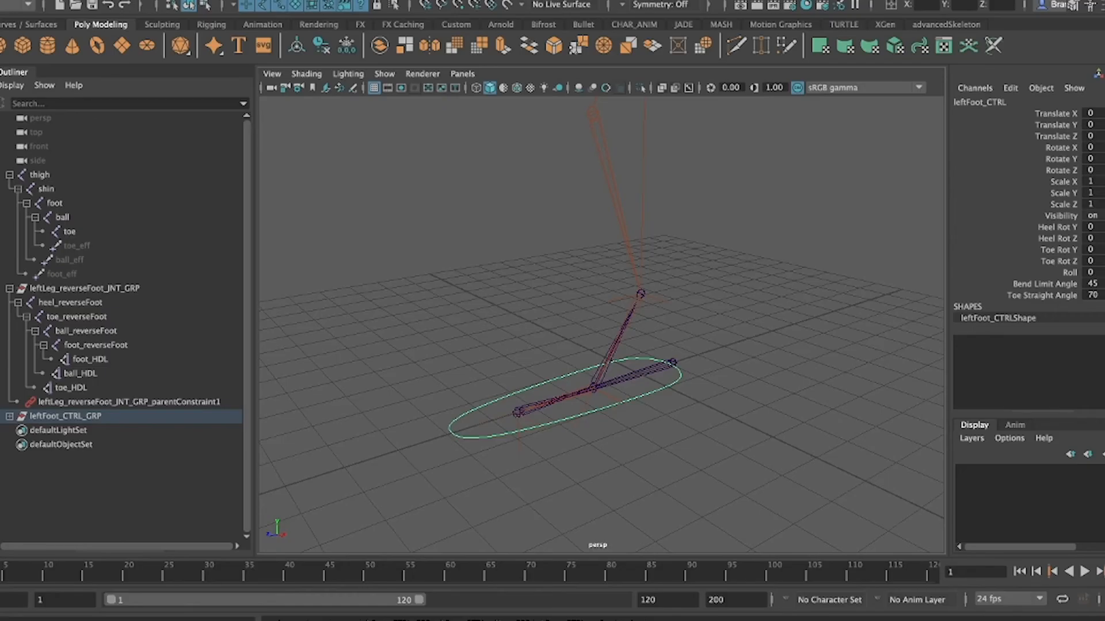
- Select the leftFoot_CTRL curve and show the Node Editor in place of the perspective view
{"action": "left_click", "coordinate": [763, 306]}
{"action": "left_click_drag", "start_coordinate": [599, 345], "coordinate": [675, 377], "text": "alt"}
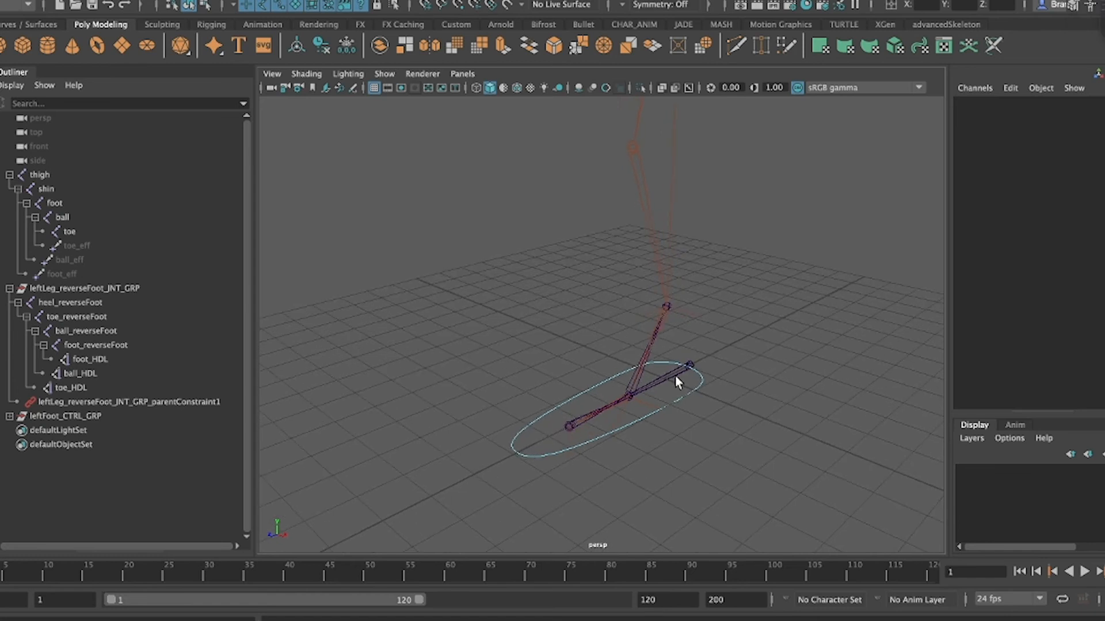
{"action": "left_click_drag", "start_coordinate": [728, 409], "coordinate": [728, 410]}
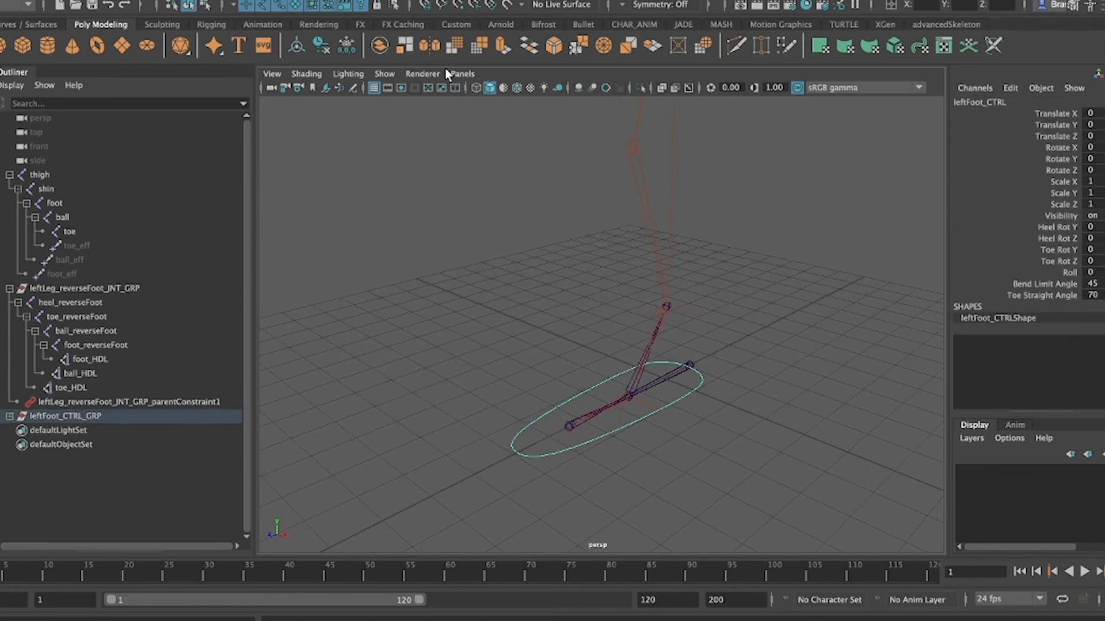
{"action": "left_click", "coordinate": [462, 74]}
{"action": "mouse_move", "coordinate": [493, 150]}
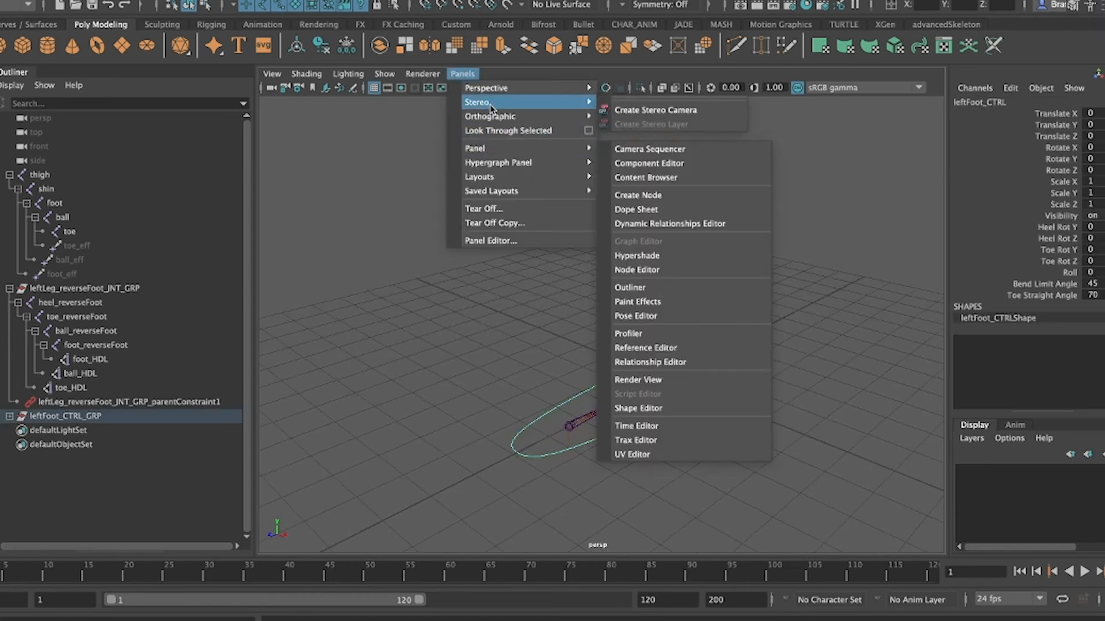
{"action": "left_click", "coordinate": [622, 272]}
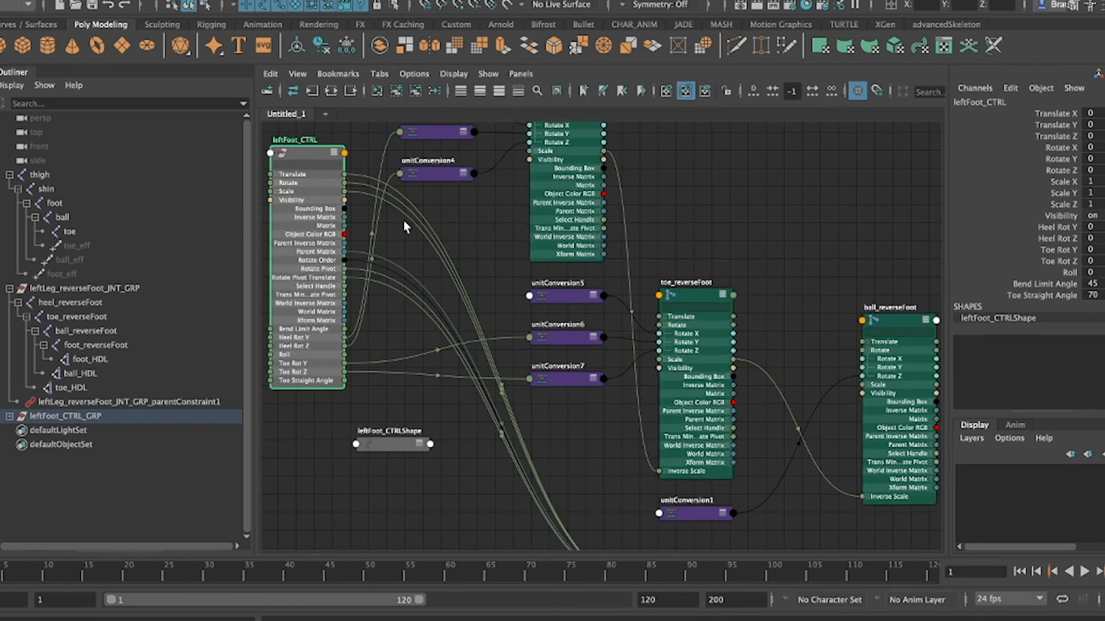
- Clear the node graph, add leftFoot_CTRL and heel_reverseFoot to it, and space their nodes apart
{"action": "left_click", "coordinate": [378, 92]}
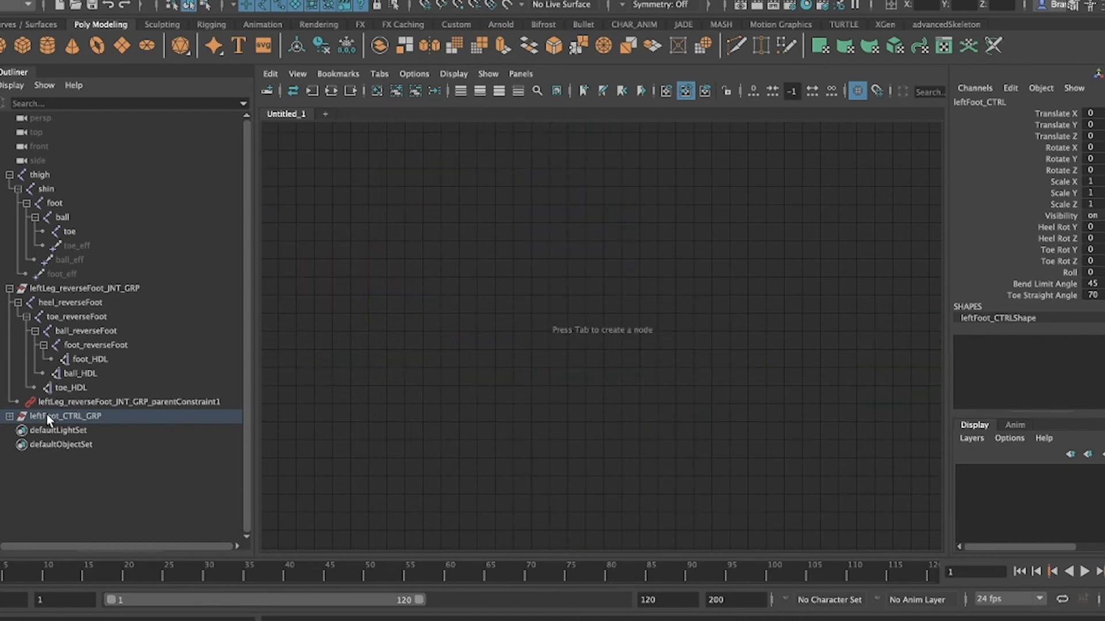
{"action": "left_click", "coordinate": [61, 305], "text": "ctrl"}
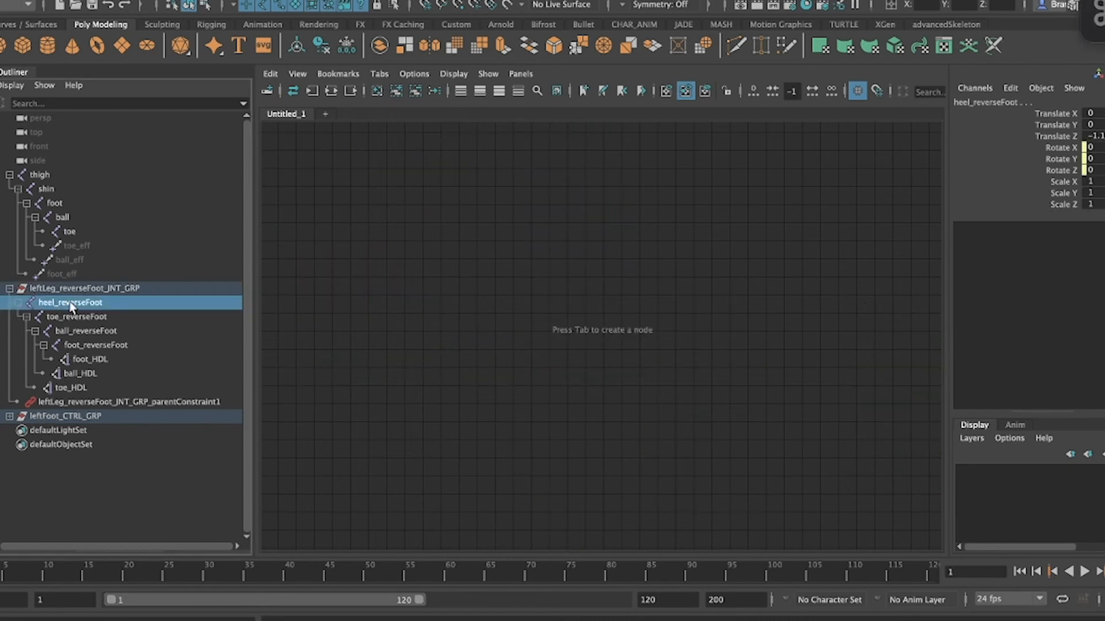
{"action": "left_click", "coordinate": [396, 91]}
{"action": "left_click", "coordinate": [624, 317]}
{"action": "left_click_drag", "start_coordinate": [595, 360], "coordinate": [797, 150]}
{"action": "key", "text": "a"}
{"action": "left_click", "coordinate": [496, 525]}
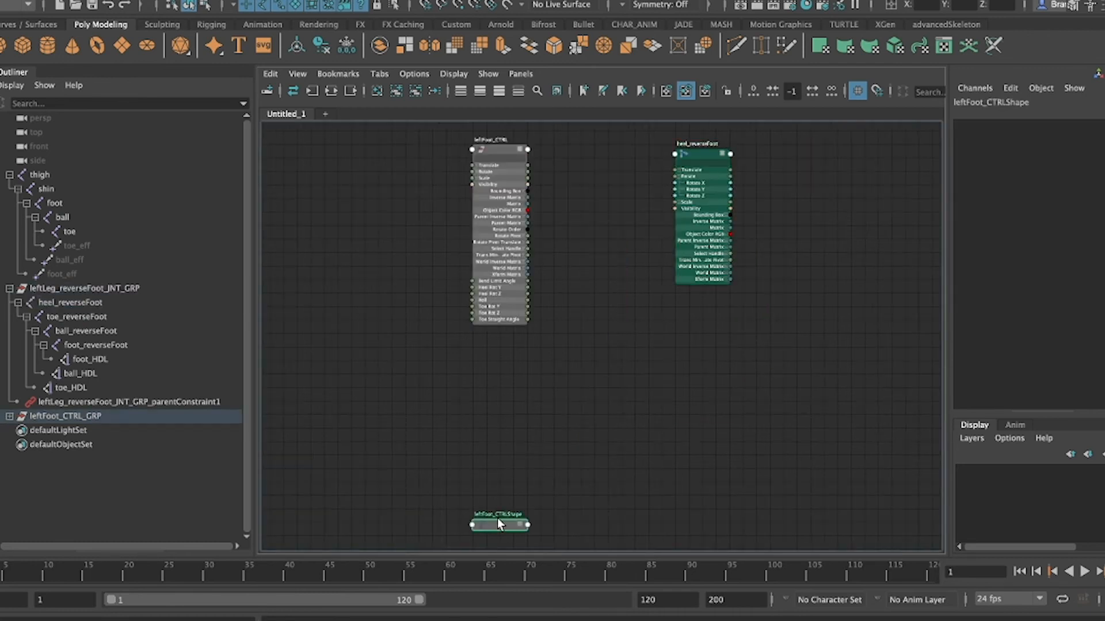
{"action": "left_click_drag", "start_coordinate": [496, 525], "coordinate": [385, 136]}
{"action": "key", "text": "a"}
- Create a clamp node between leftFoot_CTRL and heel_reverseFoot and name it leftHeel_ROT_Clamp
{"action": "left_click", "coordinate": [628, 323]}
{"action": "middle_click_drag", "start_coordinate": [651, 255], "coordinate": [536, 245], "text": "alt"}
{"action": "key", "text": "Tab"}
{"action": "type", "text": "clamp"}
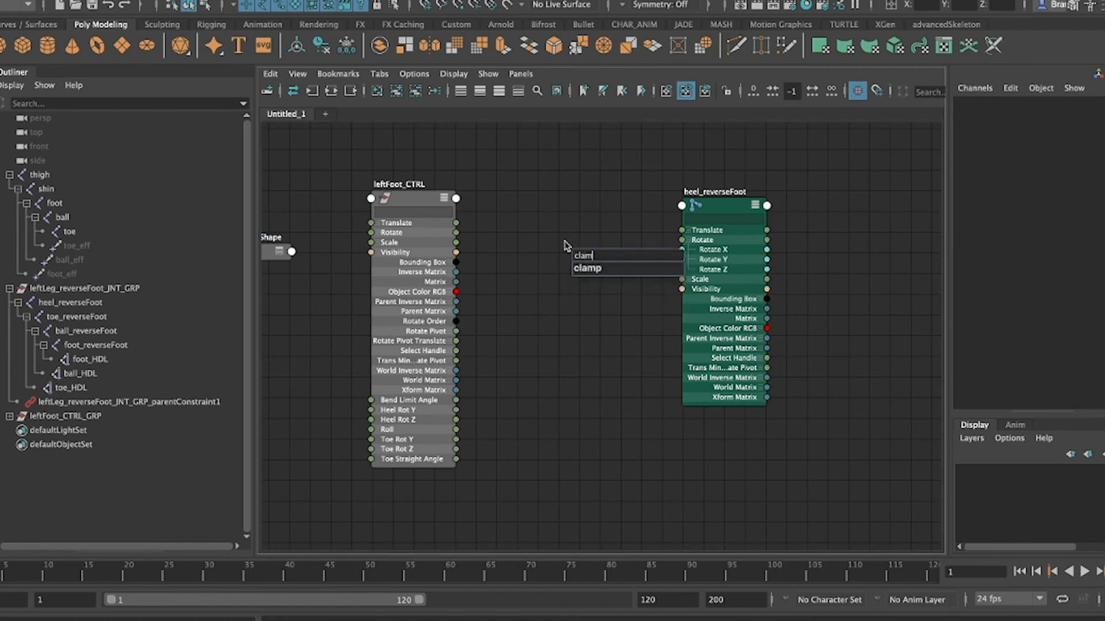
{"action": "left_click", "coordinate": [590, 268]}
{"action": "left_click_drag", "start_coordinate": [594, 256], "coordinate": [538, 248]}
{"action": "double_click", "coordinate": [529, 243]}
{"action": "type", "text": "lep"}
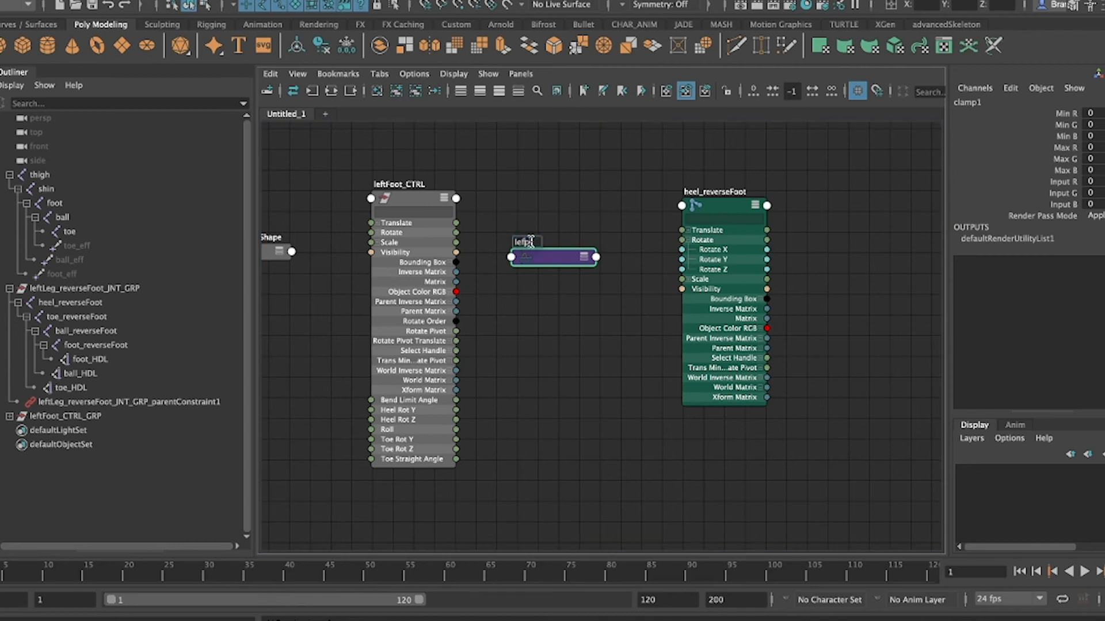
{"action": "key", "text": "BackSpace"}
{"action": "type", "text": "Heel_ROT"}
{"action": "type", "text": "_Cl"}
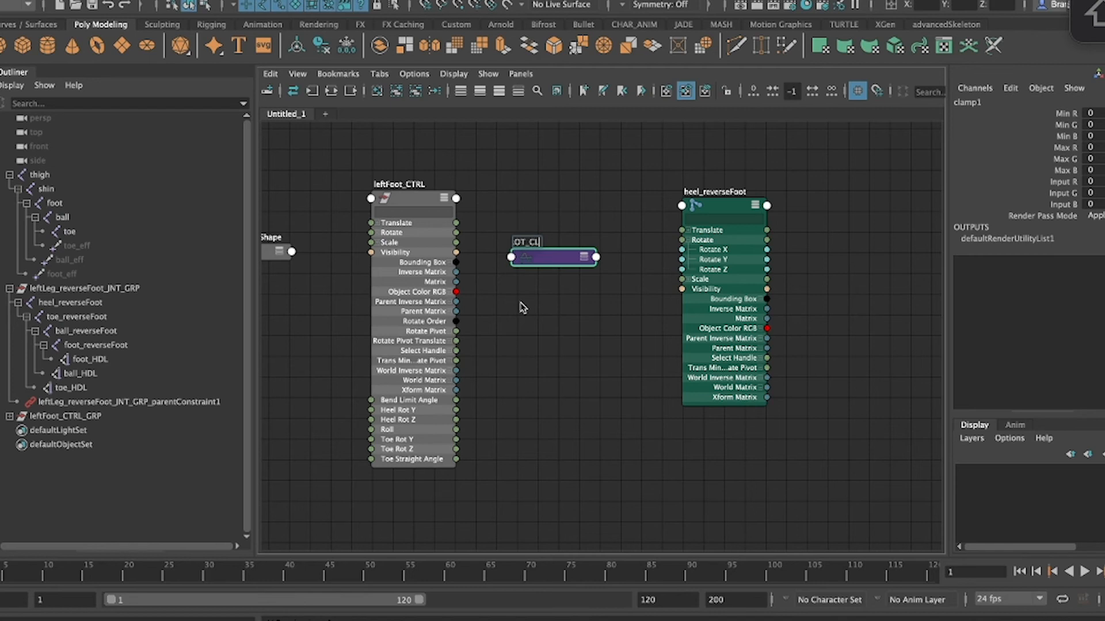
{"action": "type", "text": "amp"}
{"action": "key", "text": "Return"}
- Set leftHeel_ROT_Clamp's Min R to -90 and connect leftFoot_CTRL's Roll to its Input R
{"action": "left_click", "coordinate": [1095, 113]}
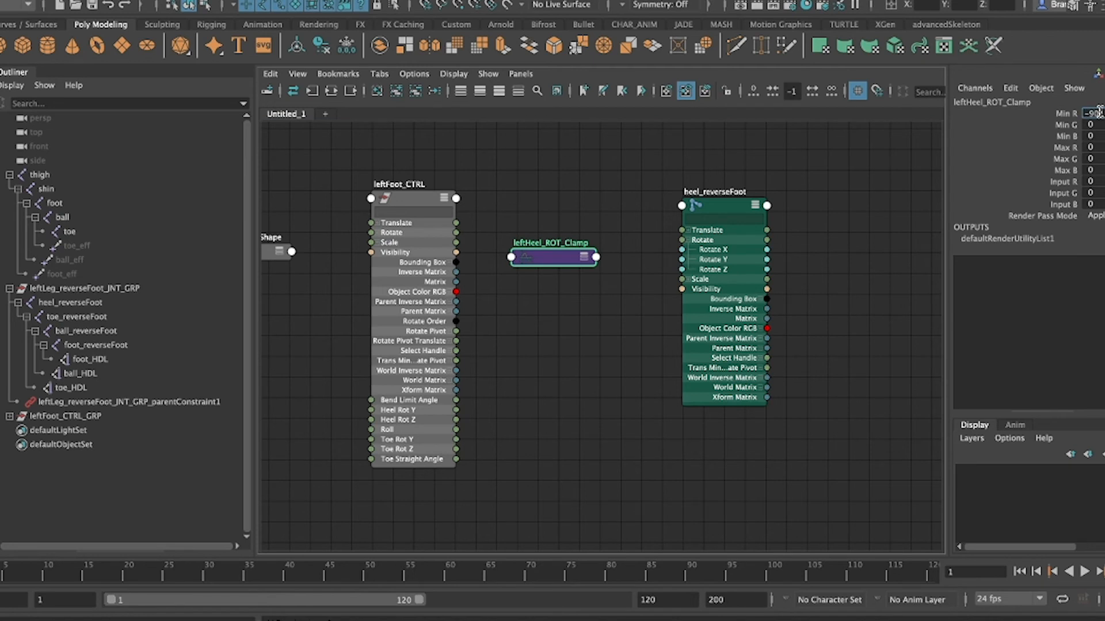
{"action": "left_click", "coordinate": [1068, 148]}
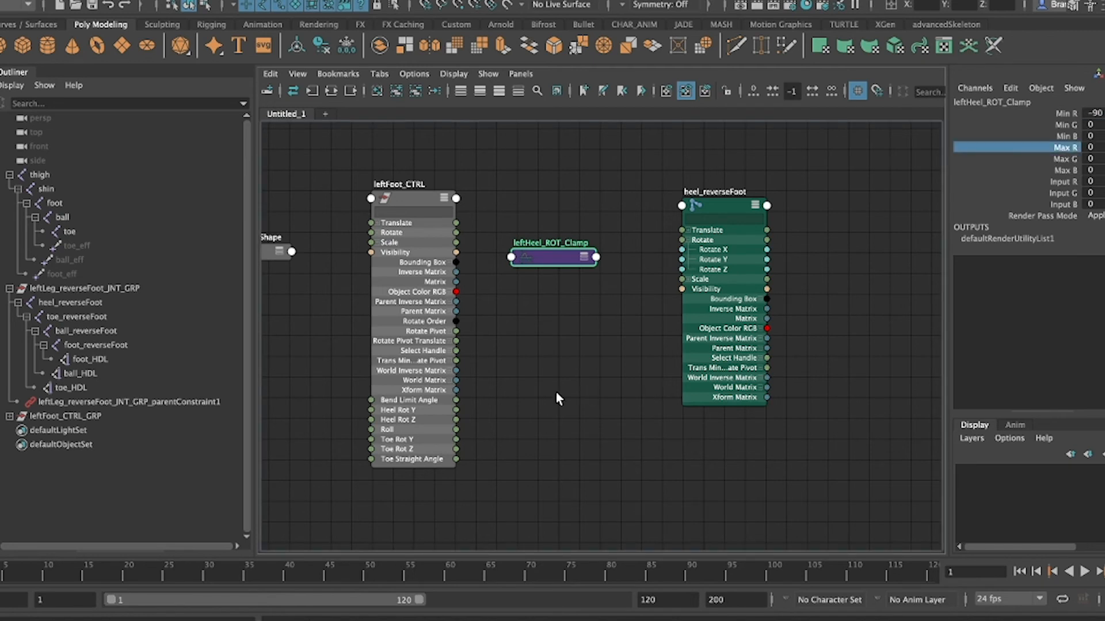
{"action": "left_click_drag", "start_coordinate": [493, 383], "coordinate": [511, 257]}
{"action": "mouse_move", "coordinate": [534, 279]}
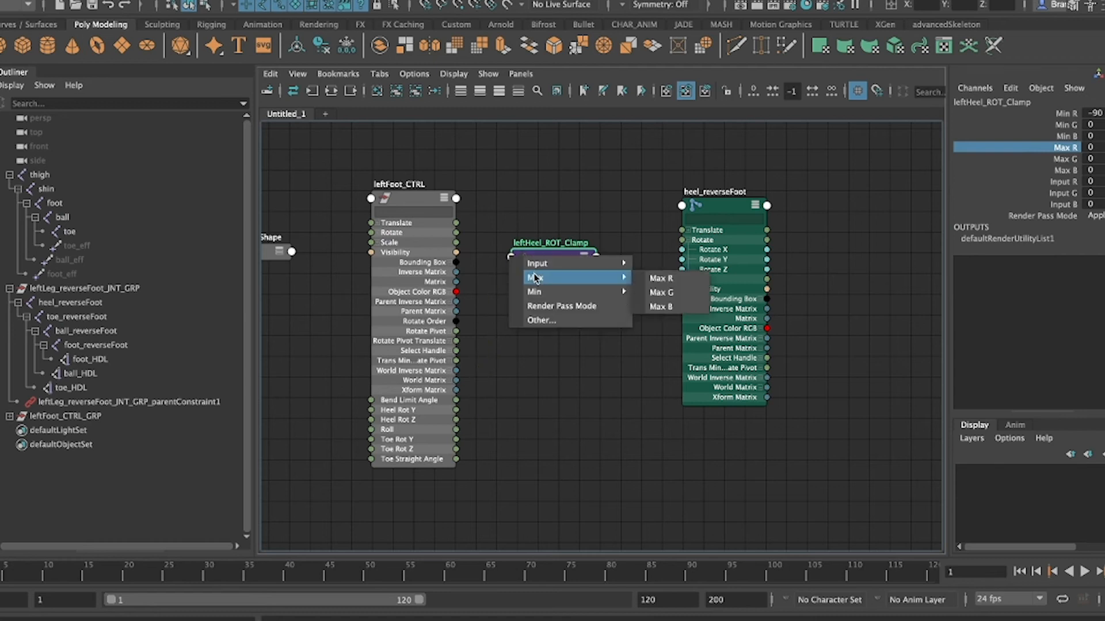
{"action": "left_click", "coordinate": [662, 263]}
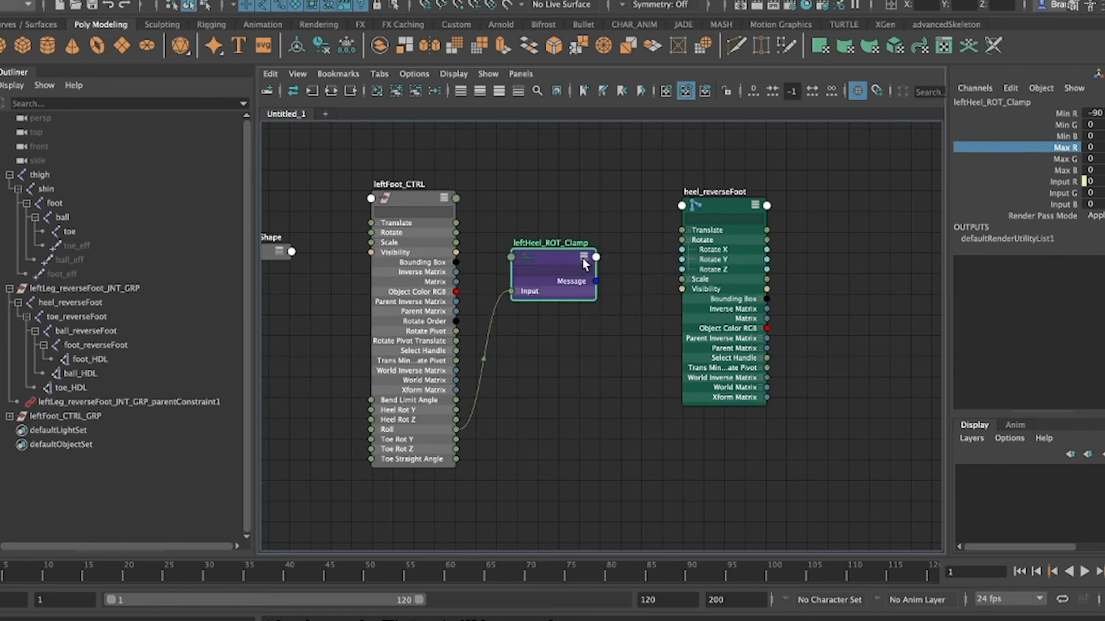
- Connect leftHeel_ROT_Clamp's Output R to Rotate X of heel_reverseFoot
{"action": "left_click", "coordinate": [597, 257]}
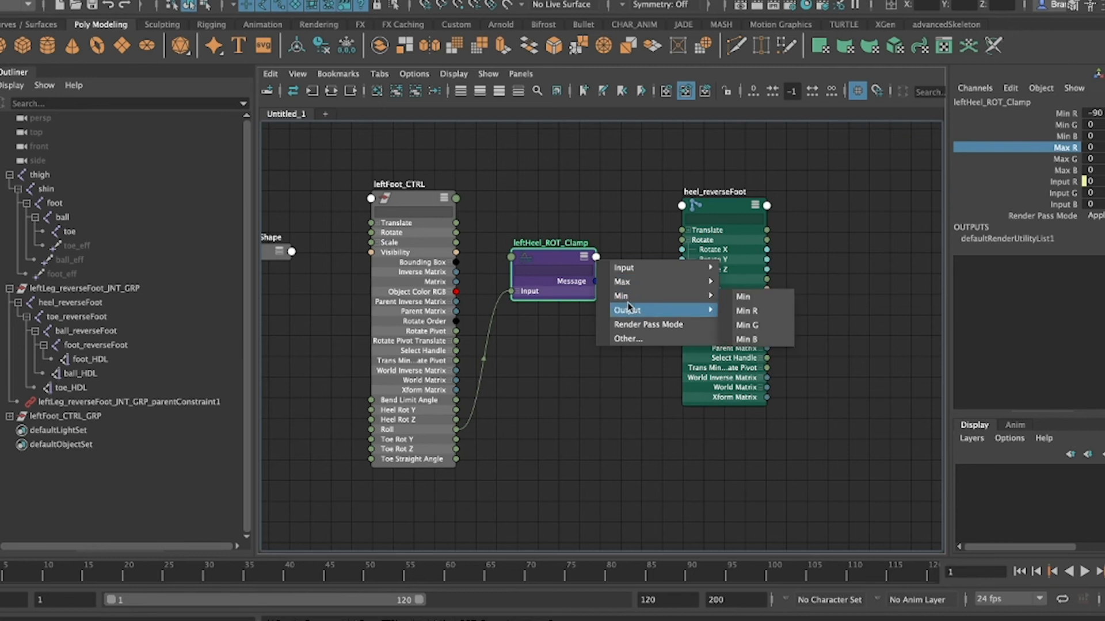
{"action": "mouse_move", "coordinate": [701, 309]}
{"action": "left_click", "coordinate": [748, 325]}
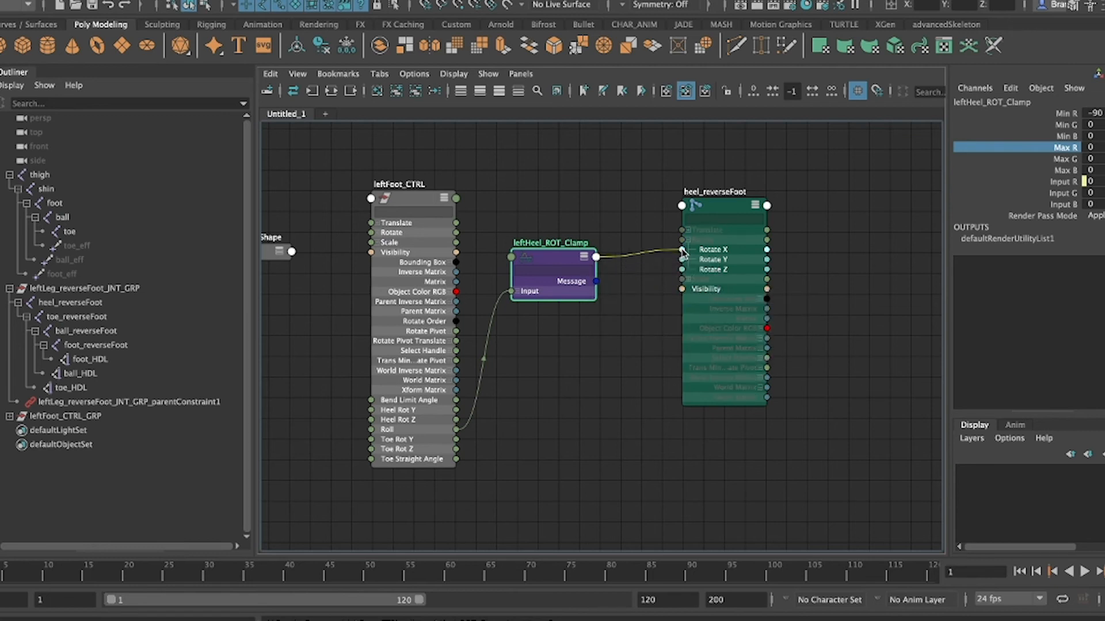
{"action": "left_click", "coordinate": [683, 252]}
{"action": "left_click", "coordinate": [835, 326]}
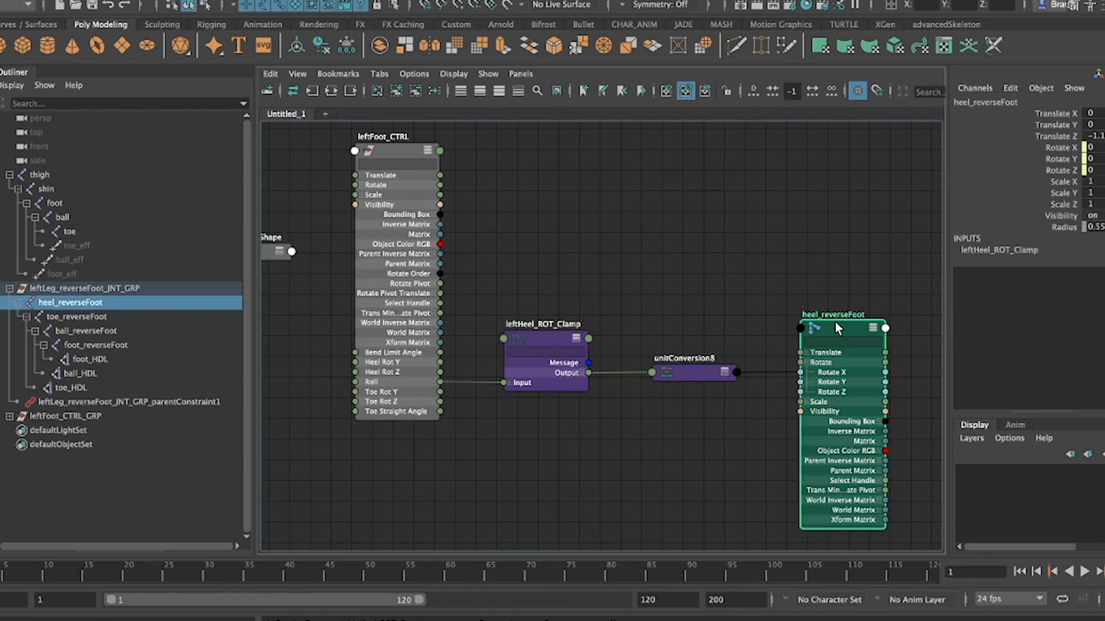
- Add the toe_reverseFoot joint to the node graph and place it below the heel roll nodes
{"action": "left_click", "coordinate": [648, 262]}
{"action": "scroll", "coordinate": [589, 238], "scroll_direction": "down", "scroll_amount": 2}
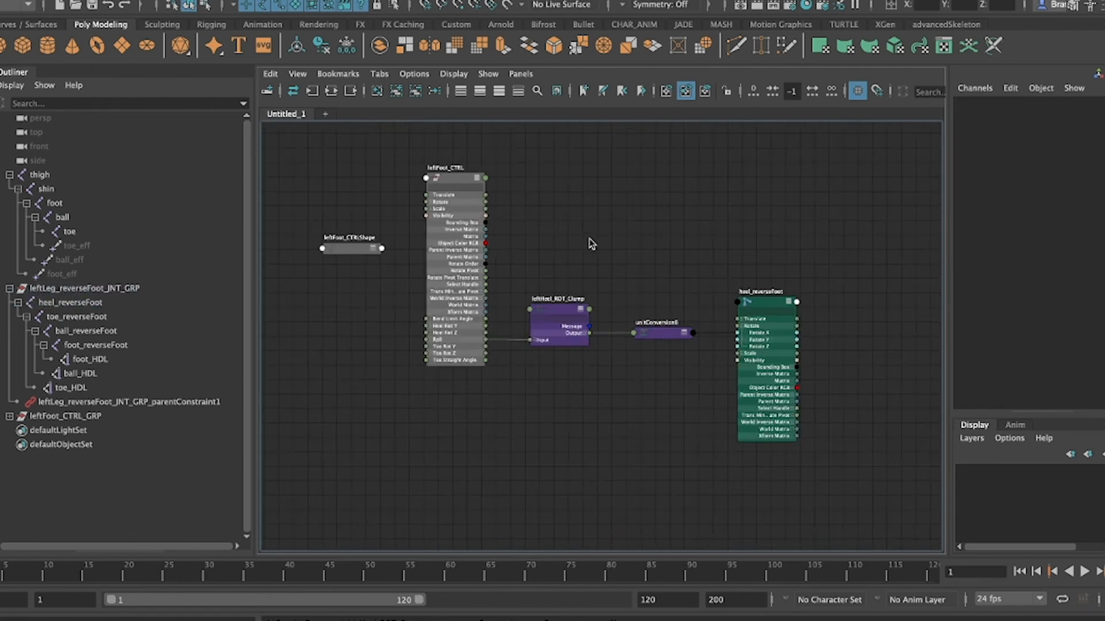
{"action": "left_click", "coordinate": [115, 317]}
{"action": "left_click_drag", "start_coordinate": [96, 315], "coordinate": [525, 437]}
{"action": "middle_click_drag", "start_coordinate": [557, 392], "coordinate": [496, 341], "text": "alt"}
{"action": "left_click_drag", "start_coordinate": [527, 410], "coordinate": [601, 427]}
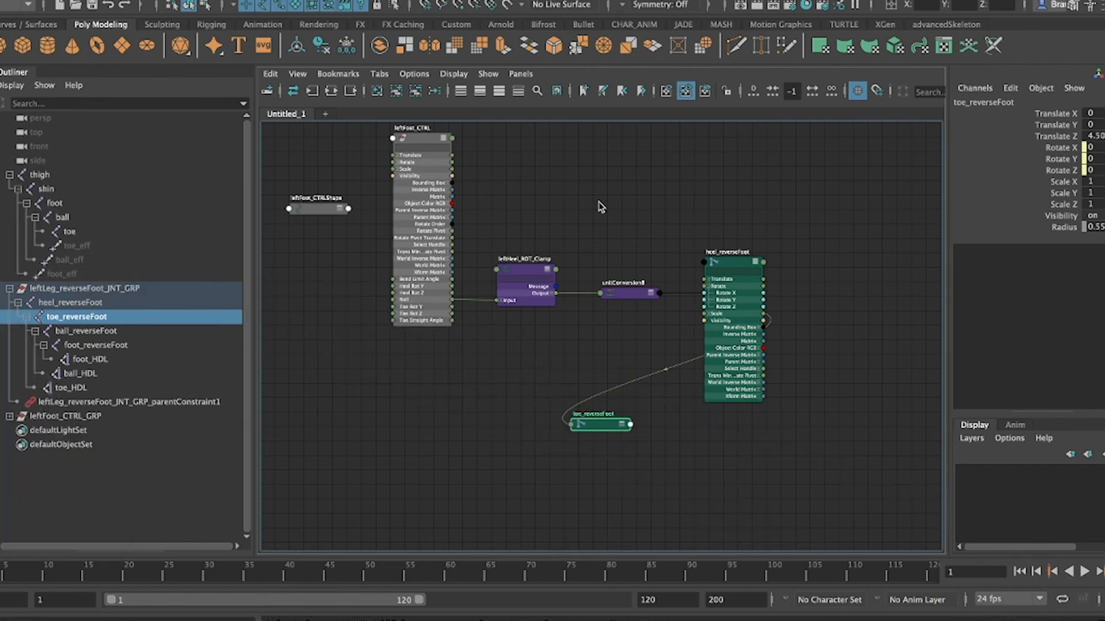
- Create a second clamp node in the empty space below leftHeel_ROT_Clamp
{"action": "left_click", "coordinate": [549, 381]}
{"action": "middle_click_drag", "start_coordinate": [489, 380], "coordinate": [414, 360]}
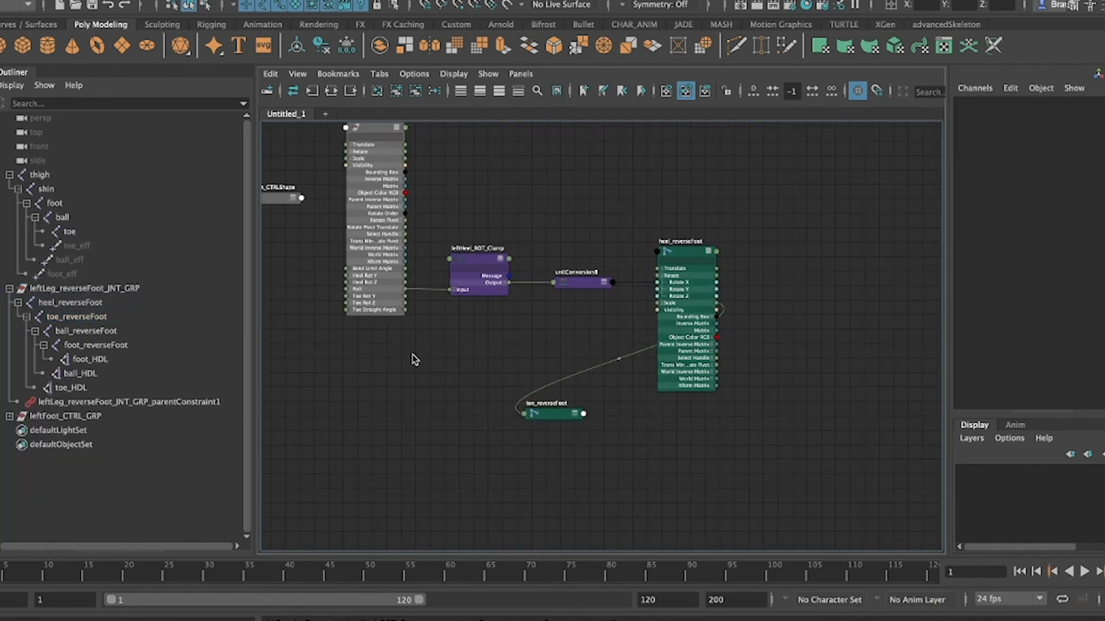
{"action": "key", "text": "Tab"}
{"action": "type", "text": "clamp"}
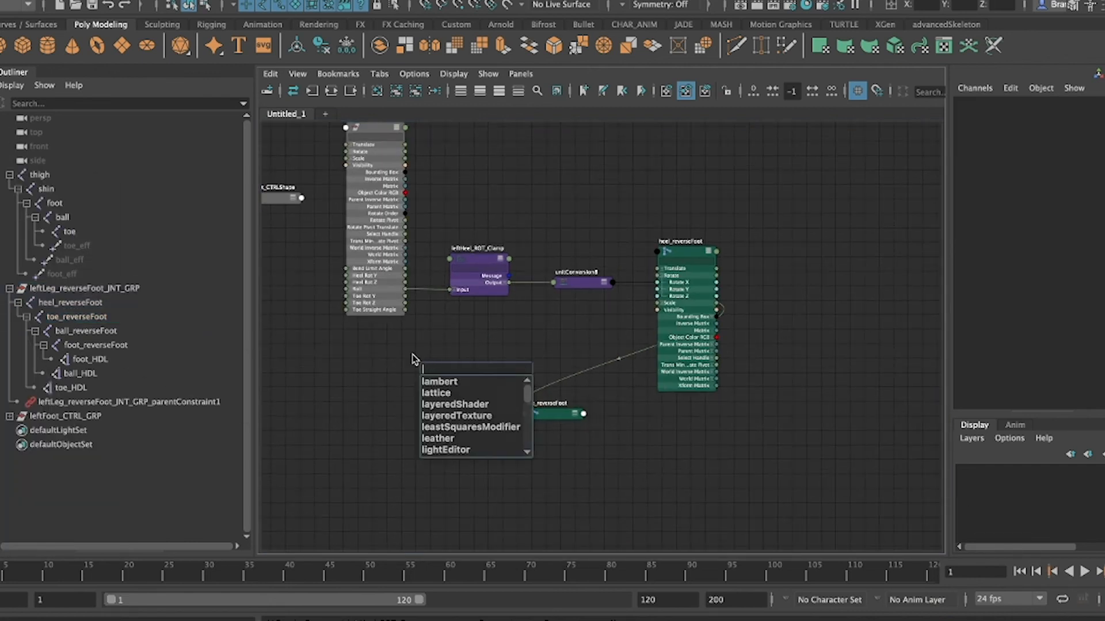
{"action": "left_click", "coordinate": [432, 384]}
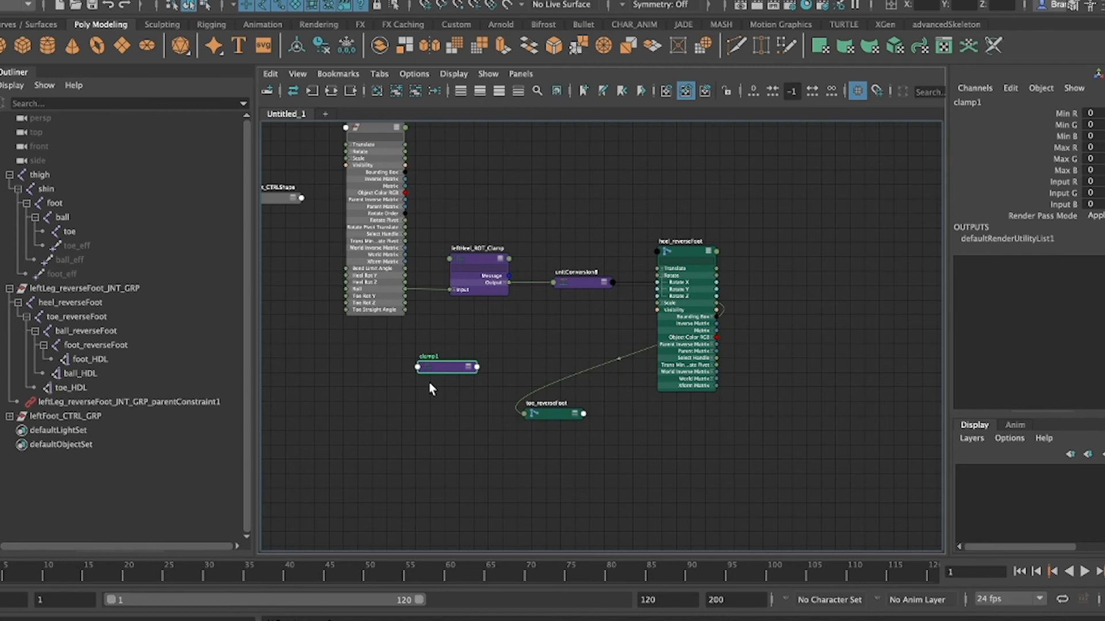
- Dismiss the student version save dialog and rename the new clamp node leftFoot_bendToStraight_Clamp
{"action": "key", "text": "super+s"}
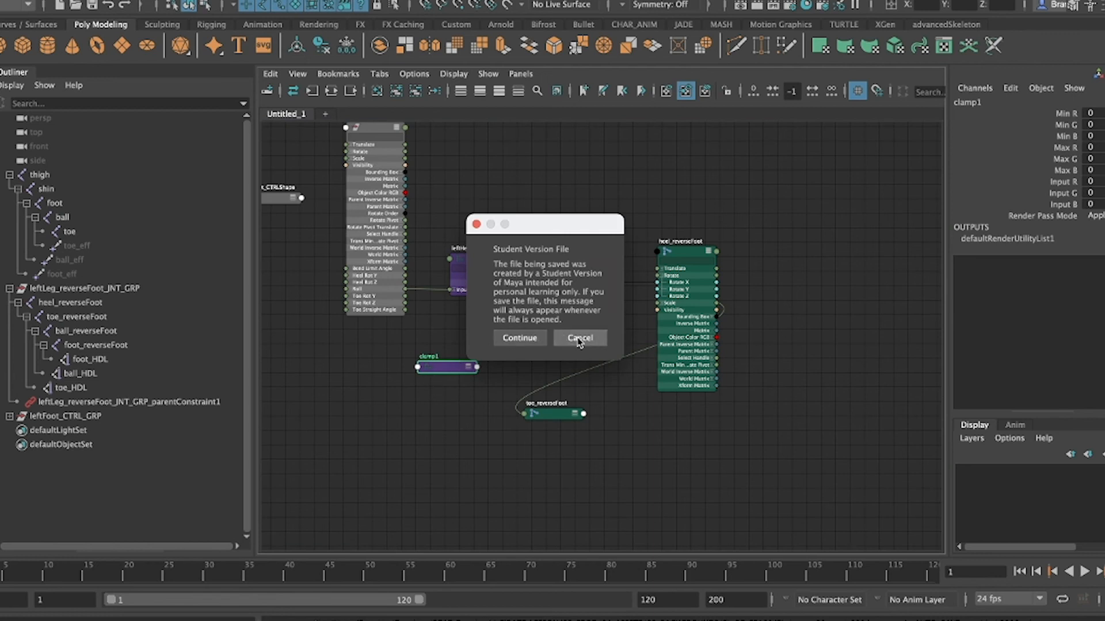
{"action": "left_click", "coordinate": [579, 338]}
{"action": "double_click", "coordinate": [433, 357]}
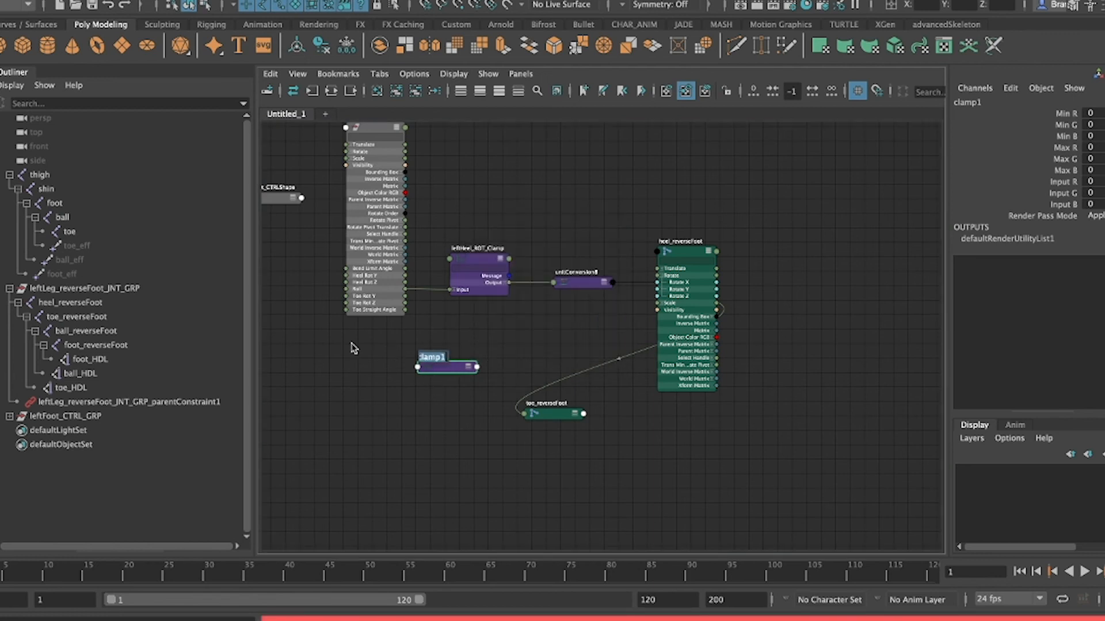
{"action": "type", "text": "leftFoot_bendToStraight_Clamp"}
{"action": "key", "text": "Return"}
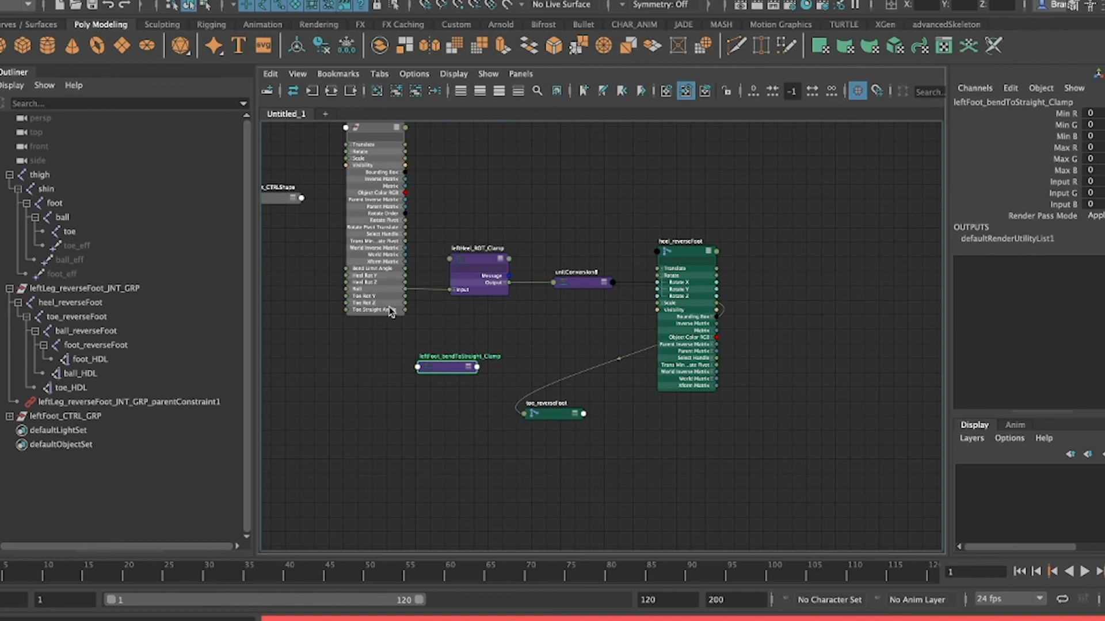
- Connect leftFoot_CTRL's Bend Limit Angle to leftFoot_bendToStraight_Clamp's Min R and Toe Straight Angle to its Max R
{"action": "left_click_drag", "start_coordinate": [401, 355], "coordinate": [418, 368]}
{"action": "mouse_move", "coordinate": [467, 402]}
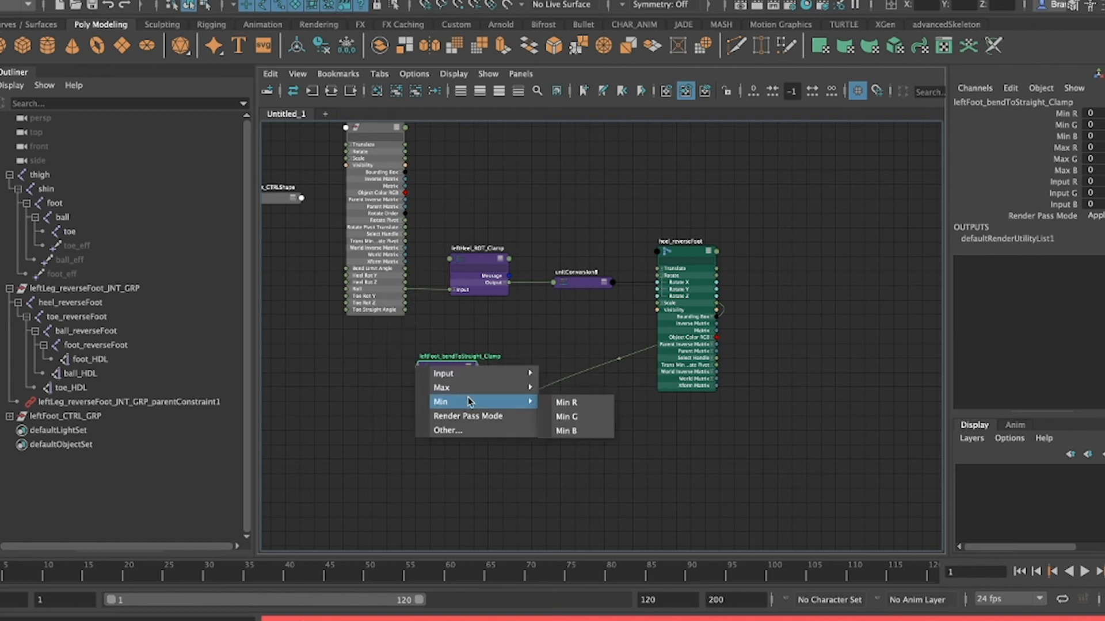
{"action": "left_click", "coordinate": [565, 402]}
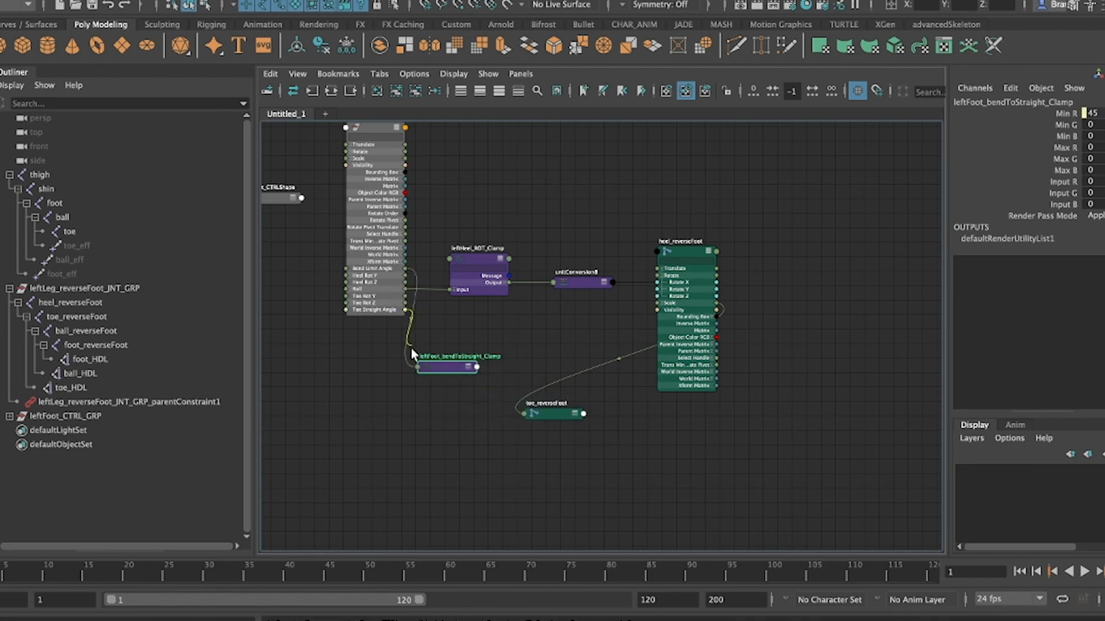
{"action": "left_click_drag", "start_coordinate": [418, 371], "coordinate": [418, 369]}
{"action": "mouse_move", "coordinate": [444, 385]}
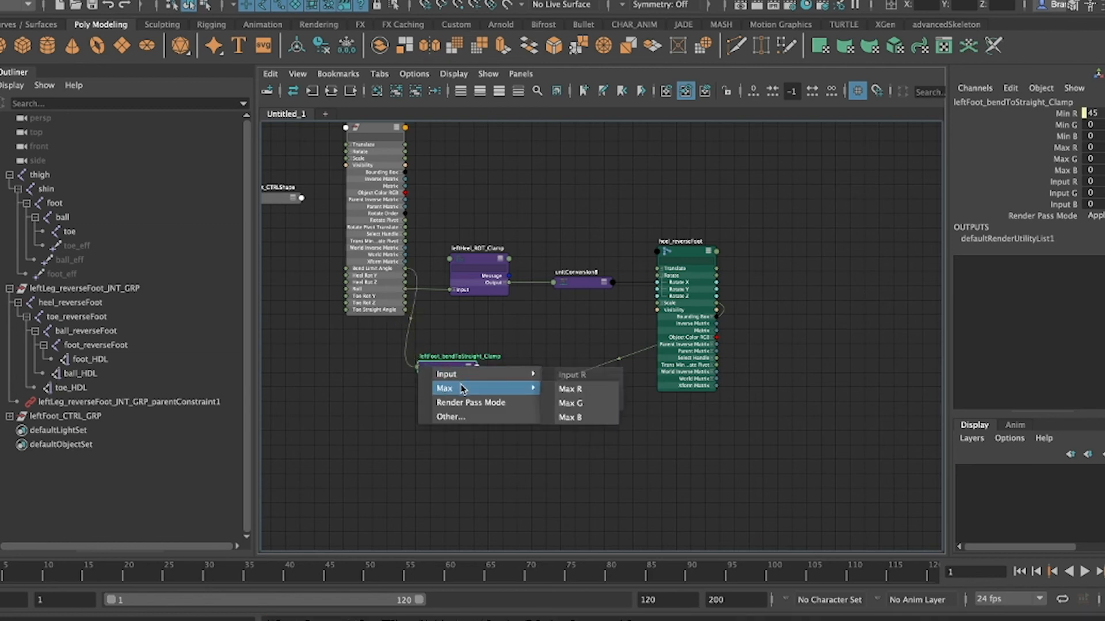
{"action": "left_click", "coordinate": [568, 389]}
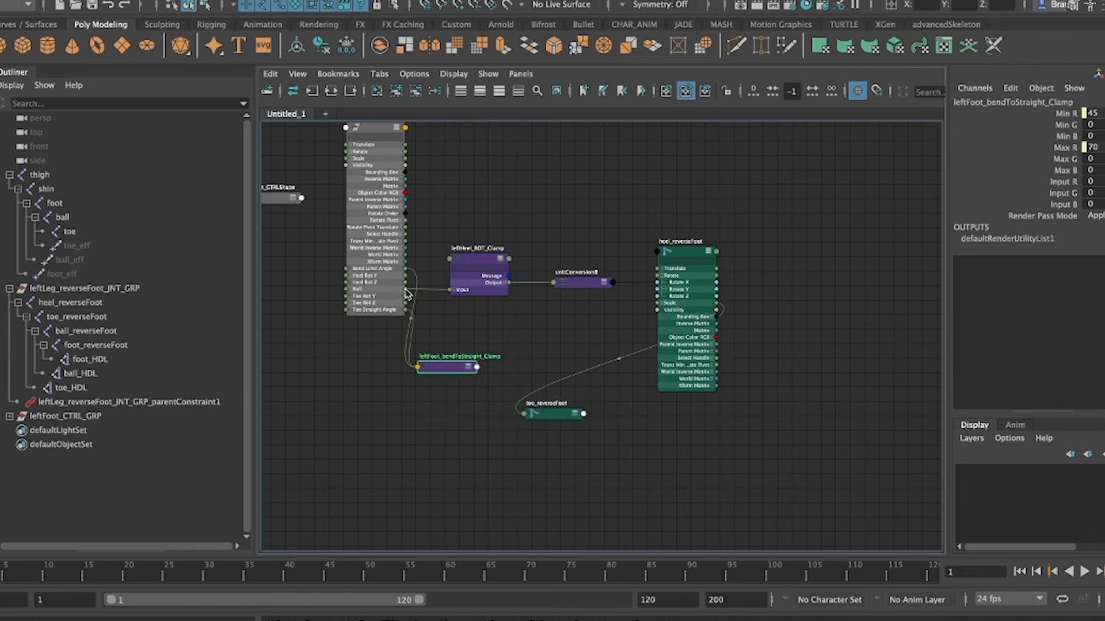
- Connect leftFoot_CTRL's Roll to leftFoot_bendToStraight_Clamp's Input R and move the clamp node lower in the graph
{"action": "left_click_drag", "start_coordinate": [418, 371], "coordinate": [401, 434]}
{"action": "mouse_move", "coordinate": [445, 377]}
{"action": "left_click", "coordinate": [573, 391]}
{"action": "left_click", "coordinate": [440, 455]}
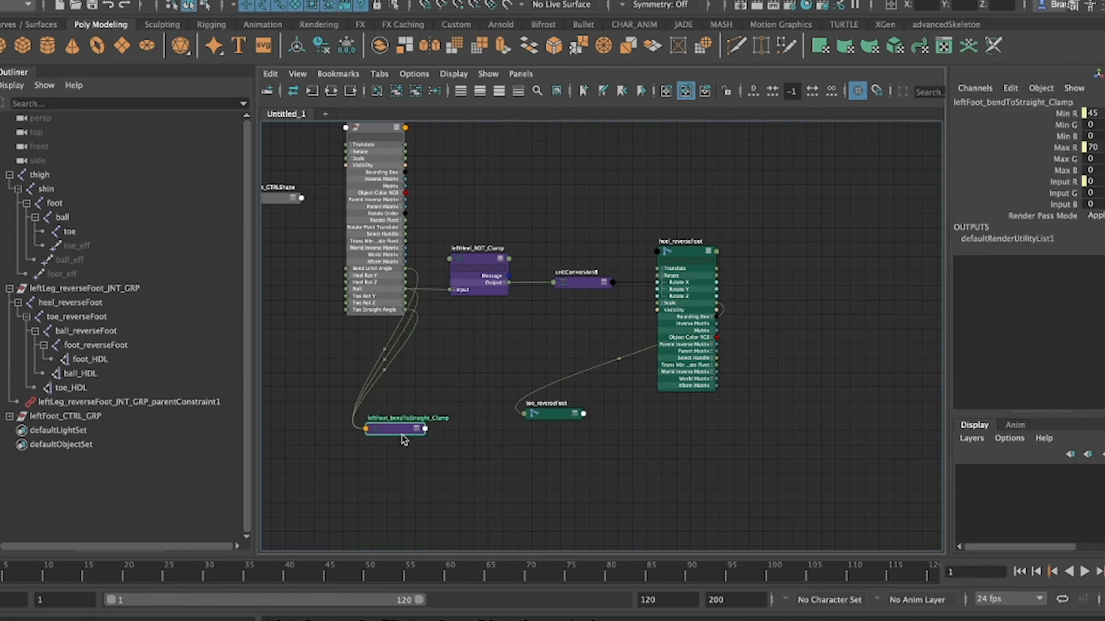
- Create a setRange node in the node graph and place it beside leftFoot_bendToStraight_Clamp
{"action": "left_click", "coordinate": [490, 457]}
{"action": "key", "text": "Tab"}
{"action": "type", "text": "setR"}
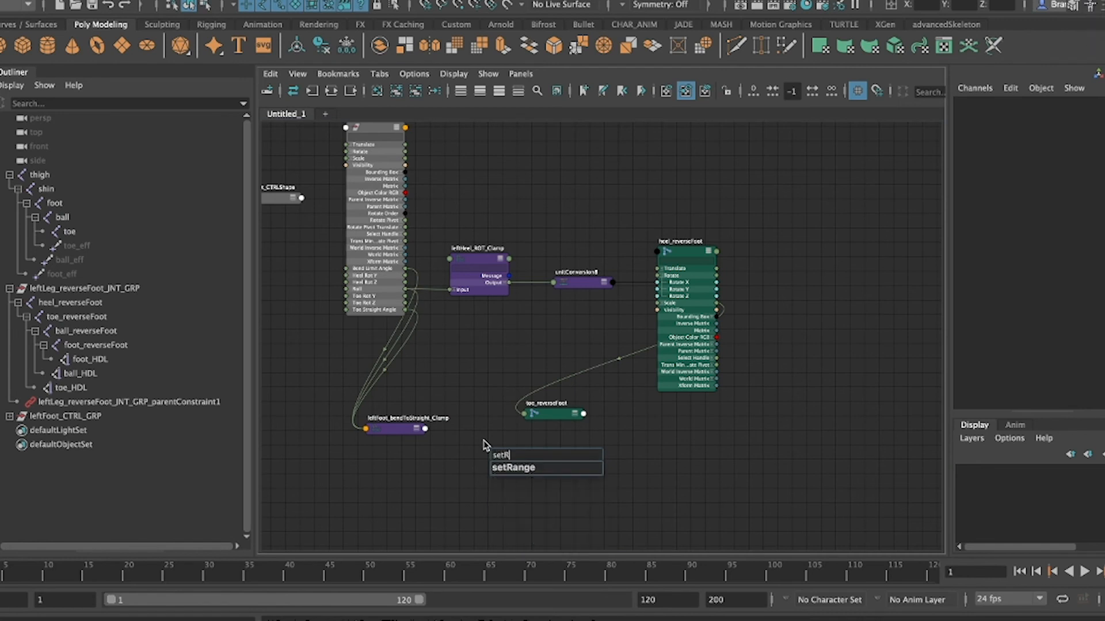
{"action": "left_click", "coordinate": [517, 468]}
{"action": "left_click_drag", "start_coordinate": [520, 452], "coordinate": [488, 445]}
- Rename the new setRange node leftFoot_bendToStraightPercent
{"action": "double_click", "coordinate": [469, 434]}
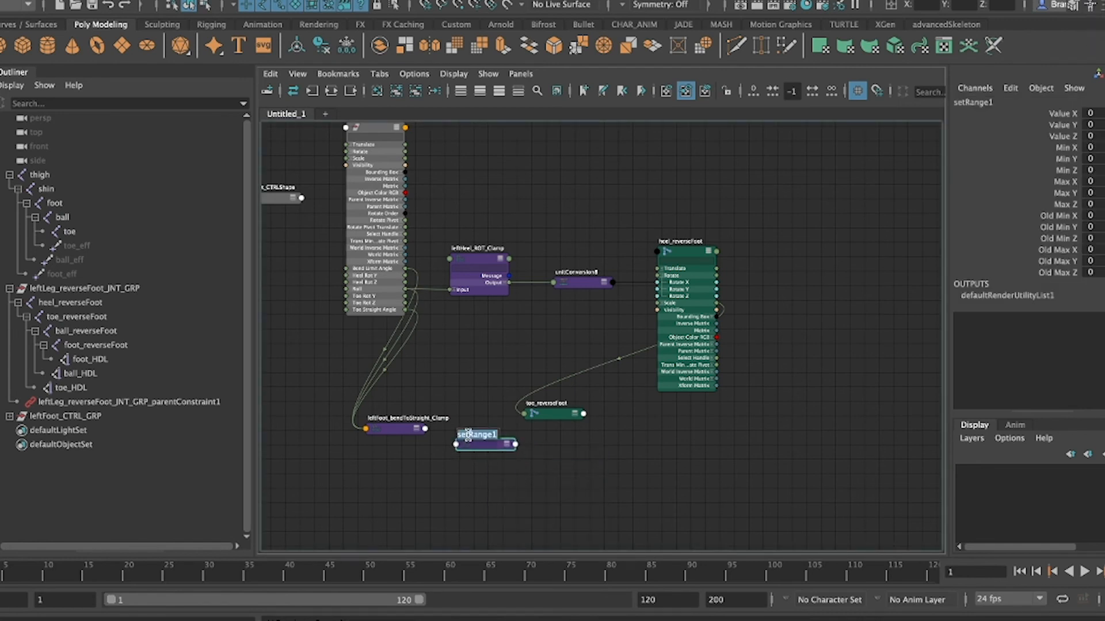
{"action": "type", "text": "leftFoot_bendToStraight"}
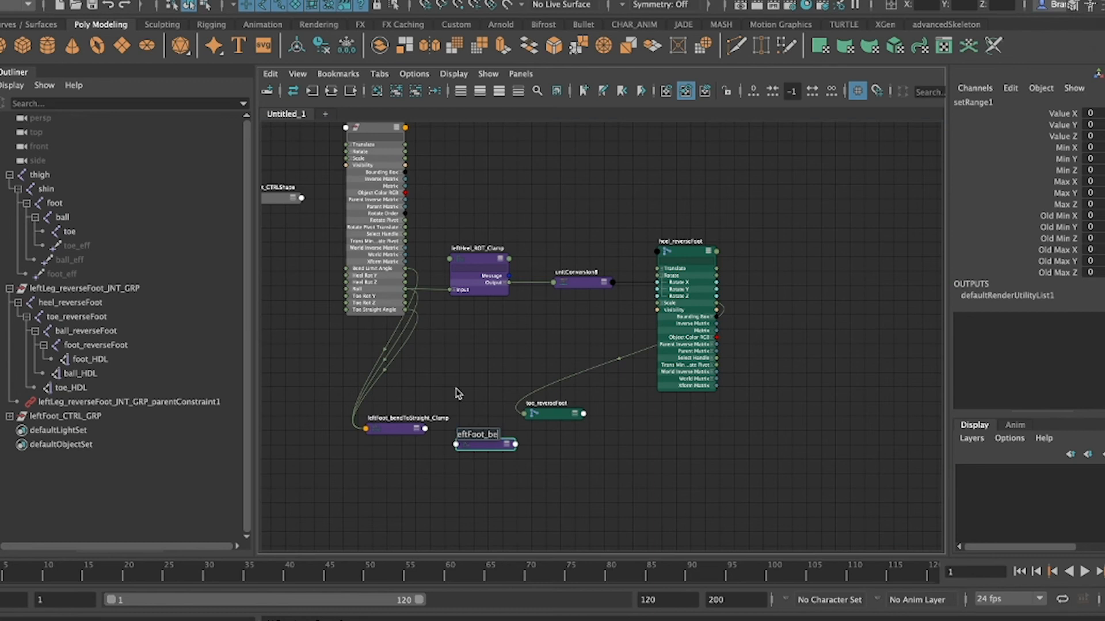
{"action": "type", "text": "Percent"}
{"action": "key", "text": "Return"}
- Connect leftFoot_bendToStraight_Clamp's Input R to leftFoot_bendToStraightPercent's Value X
{"action": "scroll", "coordinate": [476, 399], "scroll_direction": "up", "scroll_amount": 1}
{"action": "scroll", "coordinate": [476, 400], "scroll_direction": "up", "scroll_amount": 1}
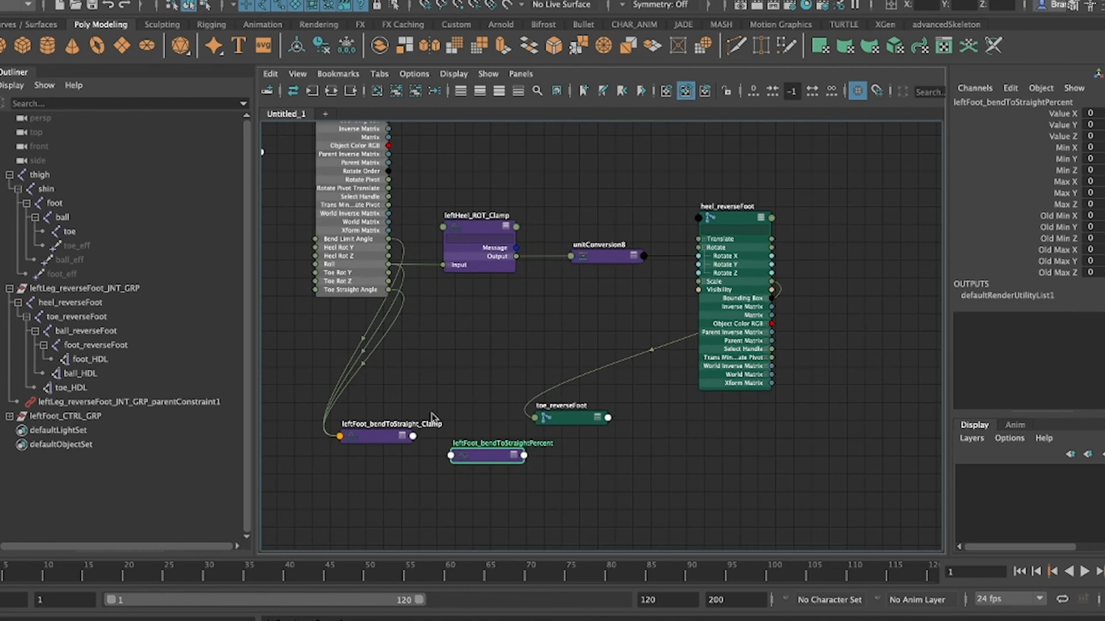
{"action": "left_click", "coordinate": [410, 436]}
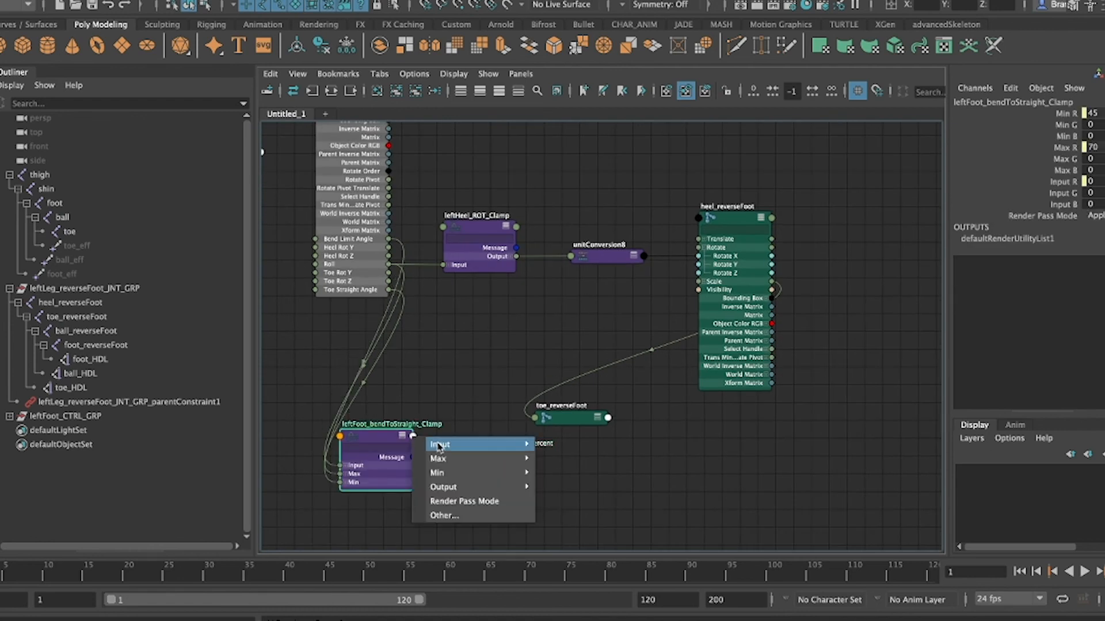
{"action": "mouse_move", "coordinate": [518, 444]}
{"action": "left_click", "coordinate": [553, 446]}
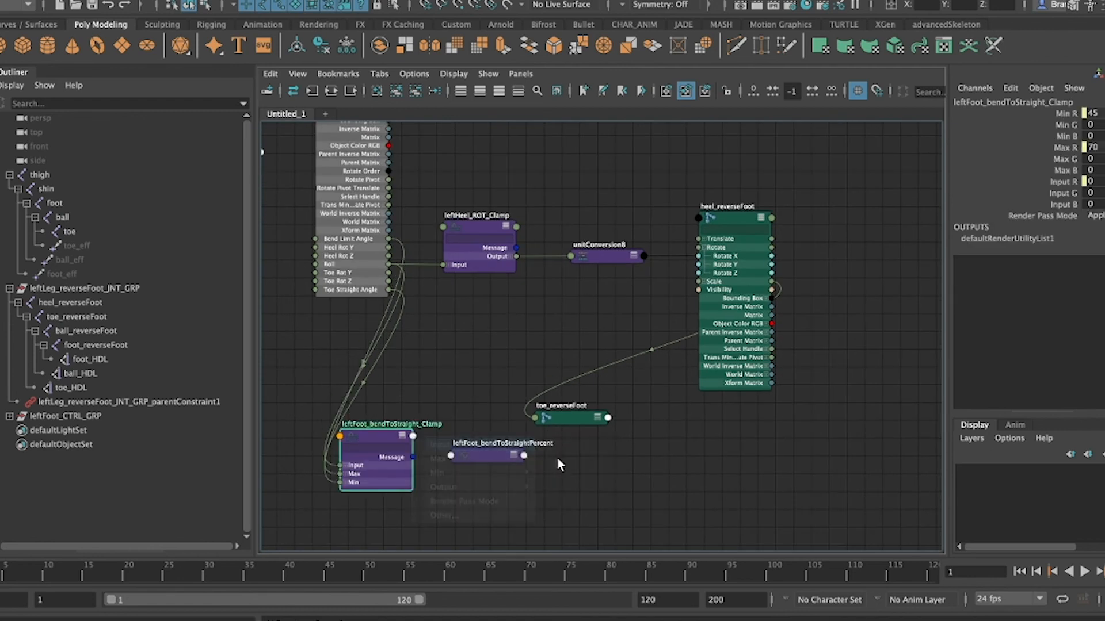
{"action": "left_click", "coordinate": [450, 455]}
{"action": "mouse_move", "coordinate": [486, 521]}
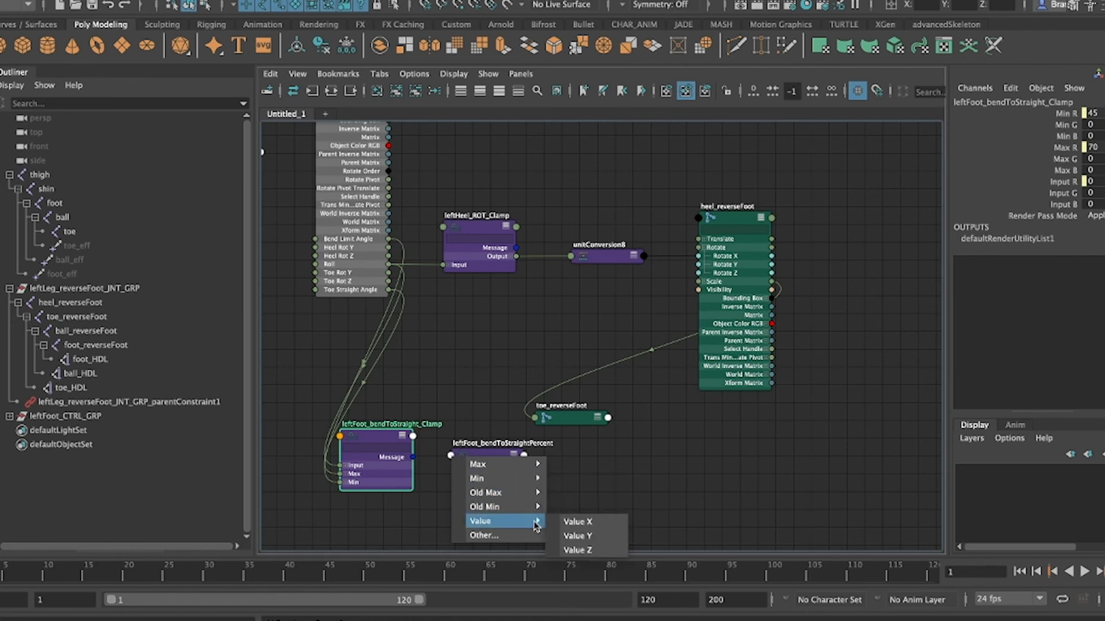
{"action": "left_click", "coordinate": [584, 522]}
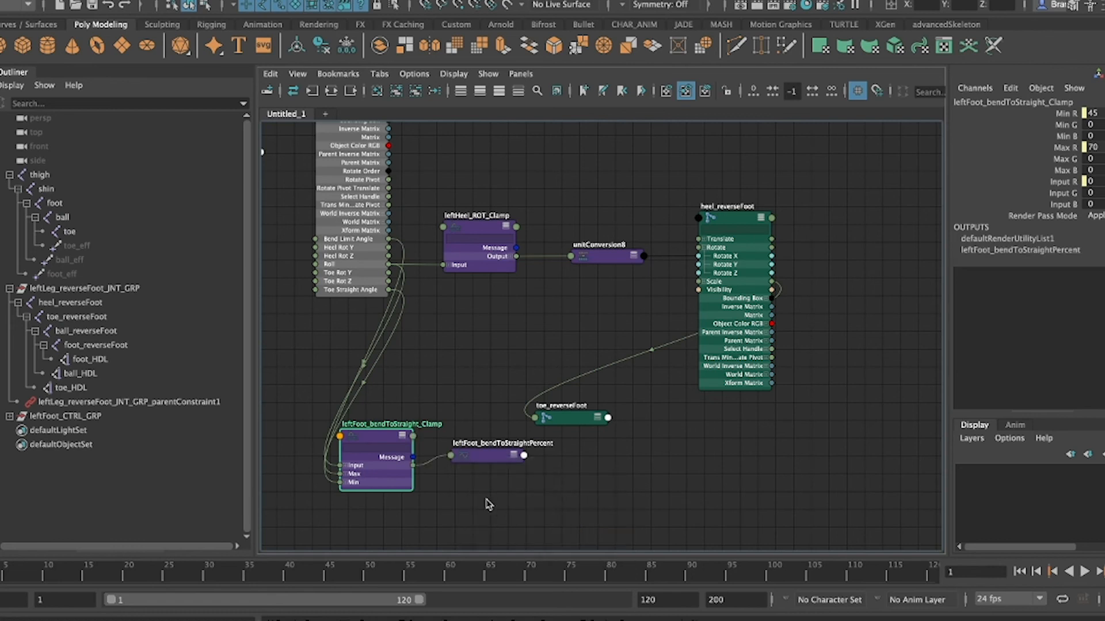
- Connect leftFoot_bendToStraight_Clamp's Min R to leftFoot_bendToStraightPercent's Old Min X
{"action": "left_click", "coordinate": [412, 436]}
{"action": "mouse_move", "coordinate": [428, 459]}
{"action": "left_click", "coordinate": [562, 474]}
{"action": "left_click", "coordinate": [450, 456]}
{"action": "mouse_move", "coordinate": [486, 505]}
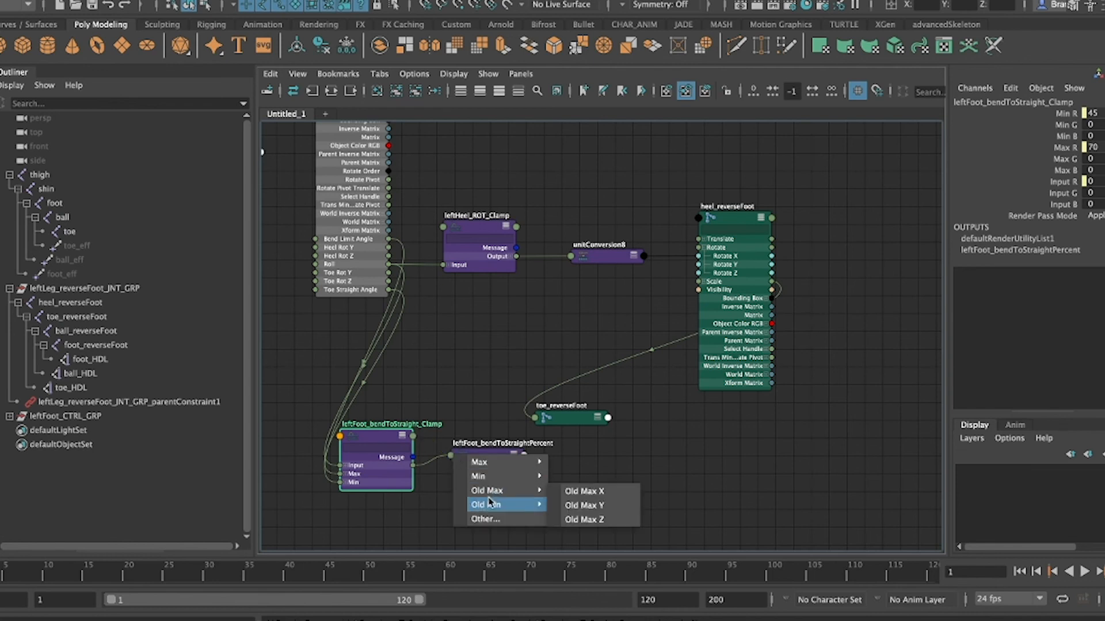
{"action": "left_click", "coordinate": [593, 508]}
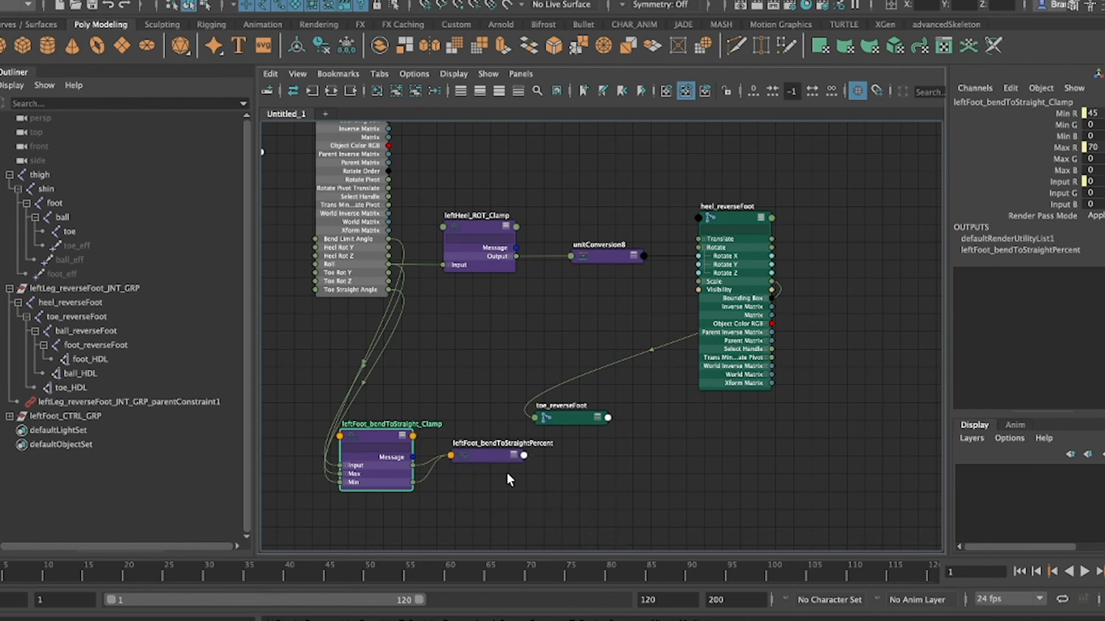
- Connect leftFoot_bendToStraight_Clamp's Max R to leftFoot_bendToStraightPercent's Old Max X
{"action": "left_click", "coordinate": [413, 437]}
{"action": "mouse_move", "coordinate": [429, 449]}
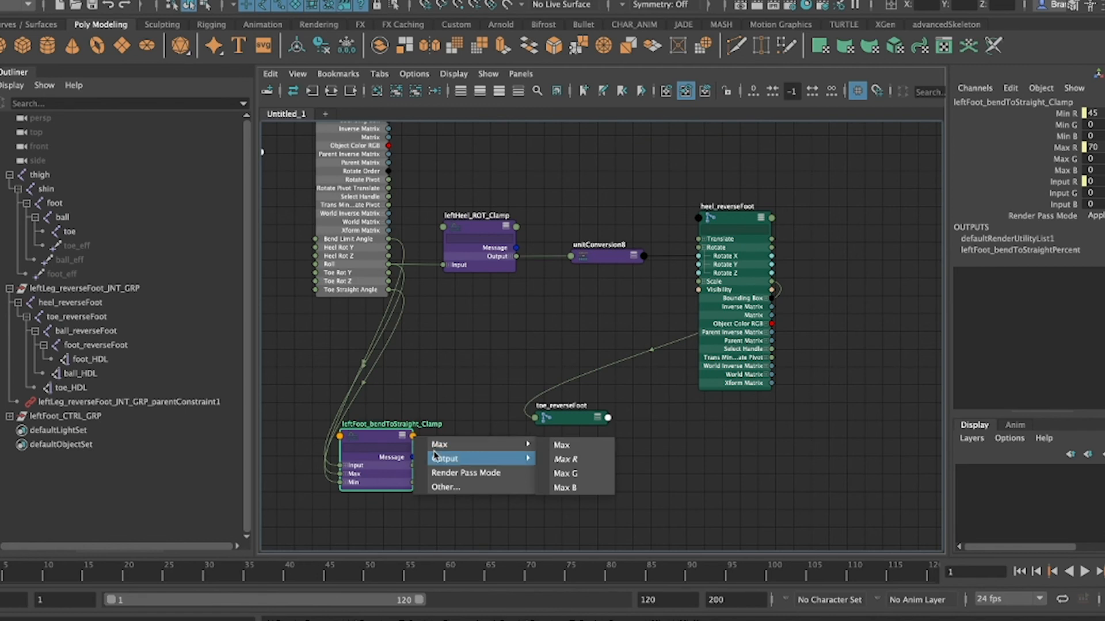
{"action": "left_click", "coordinate": [564, 459]}
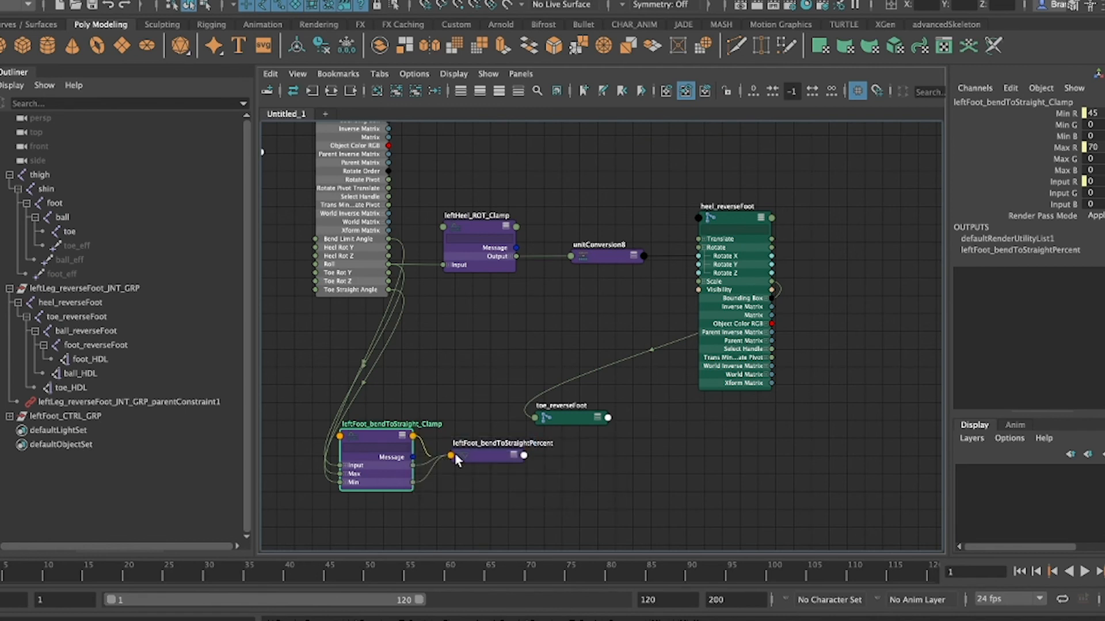
{"action": "left_click", "coordinate": [455, 459]}
{"action": "mouse_move", "coordinate": [489, 490]}
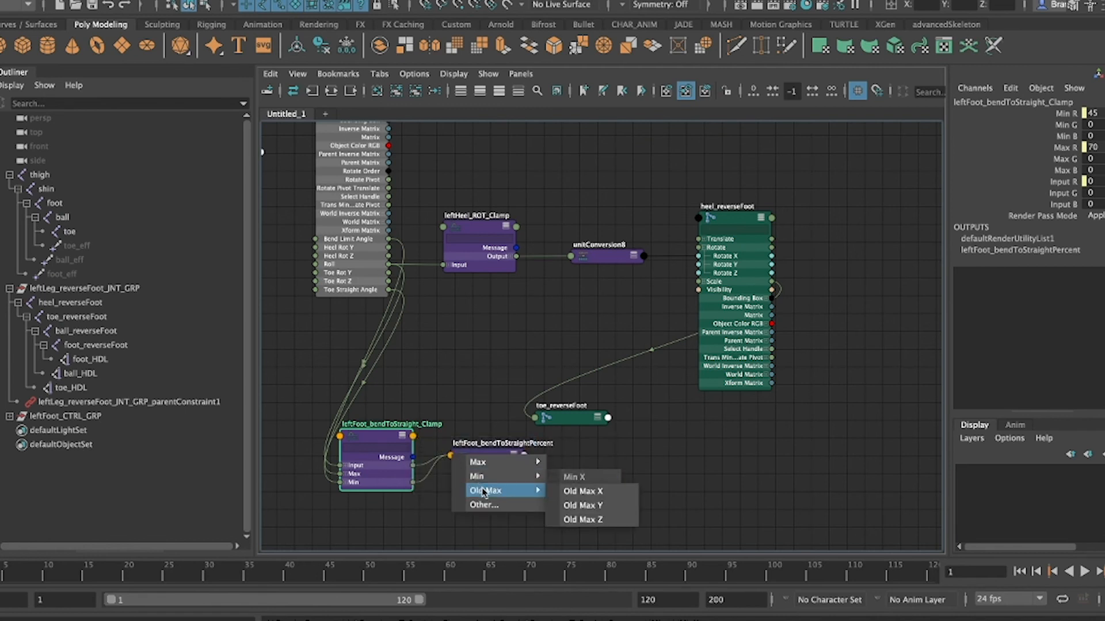
{"action": "left_click", "coordinate": [584, 494]}
- Set leftFoot_bendToStraightPercent's Max X to 1
{"action": "left_click", "coordinate": [491, 458]}
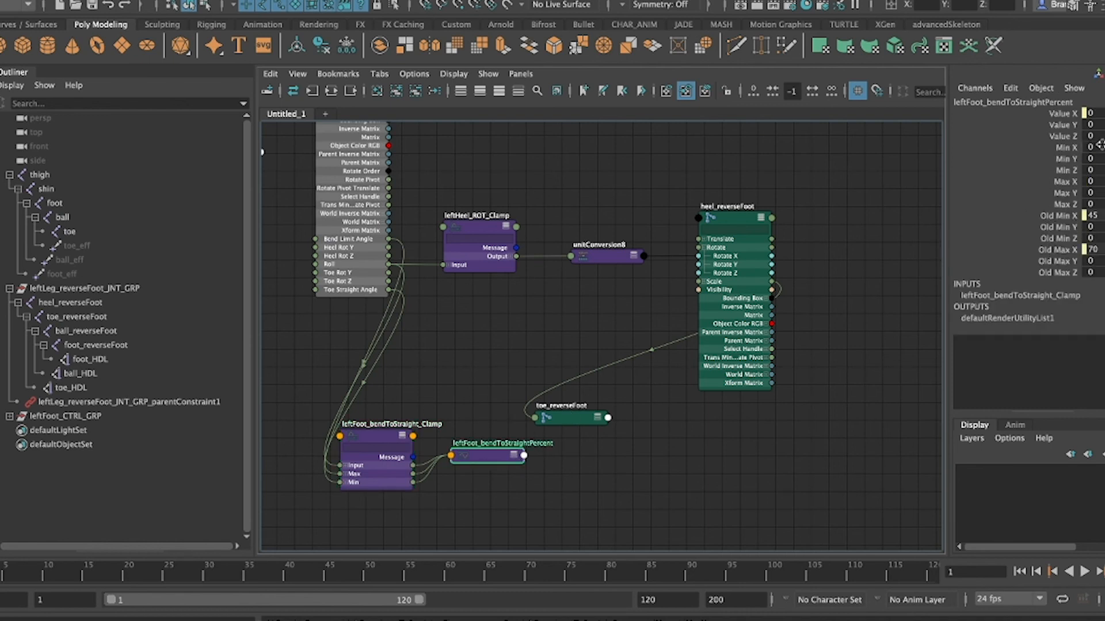
{"action": "left_click", "coordinate": [1100, 181]}
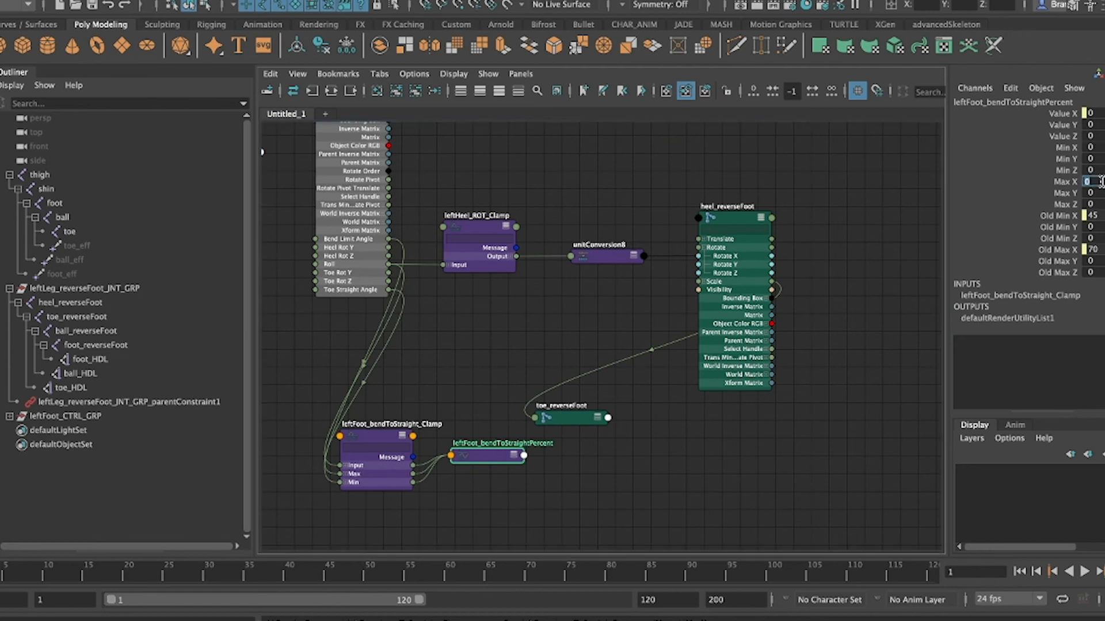
{"action": "key", "text": "Return"}
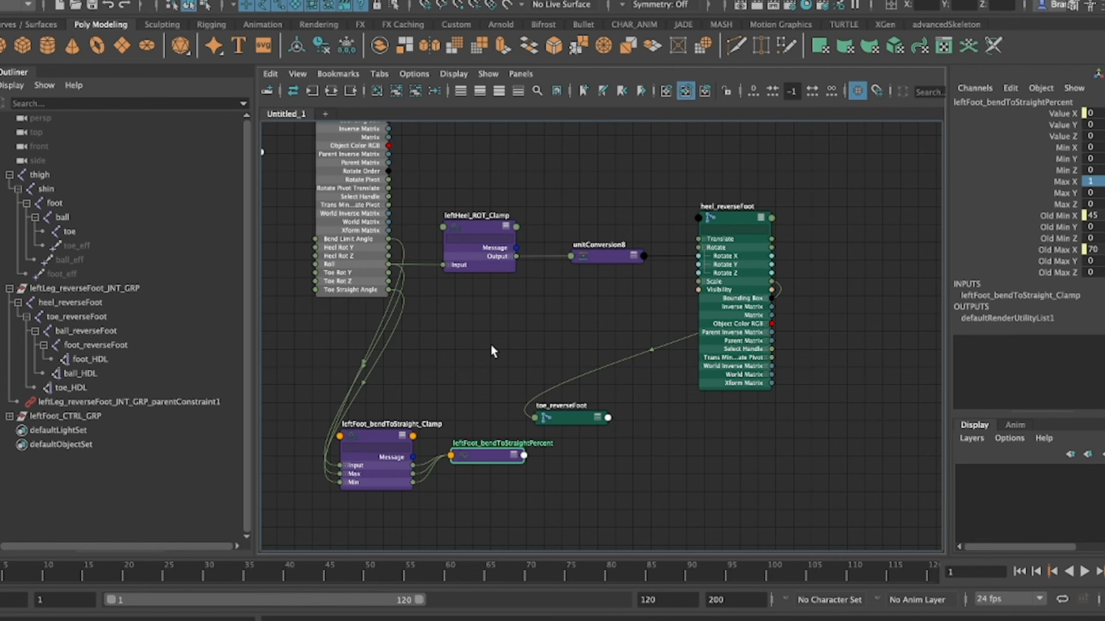
- Shift leftFoot_bendToStraightPercent slightly away from the clamp and create a multiplyDivide node on its output side
{"action": "left_click_drag", "start_coordinate": [485, 450], "coordinate": [502, 451]}
{"action": "left_click", "coordinate": [583, 468]}
{"action": "key", "text": "Tab"}
{"action": "type", "text": "multiply"}
{"action": "key", "text": "Return"}
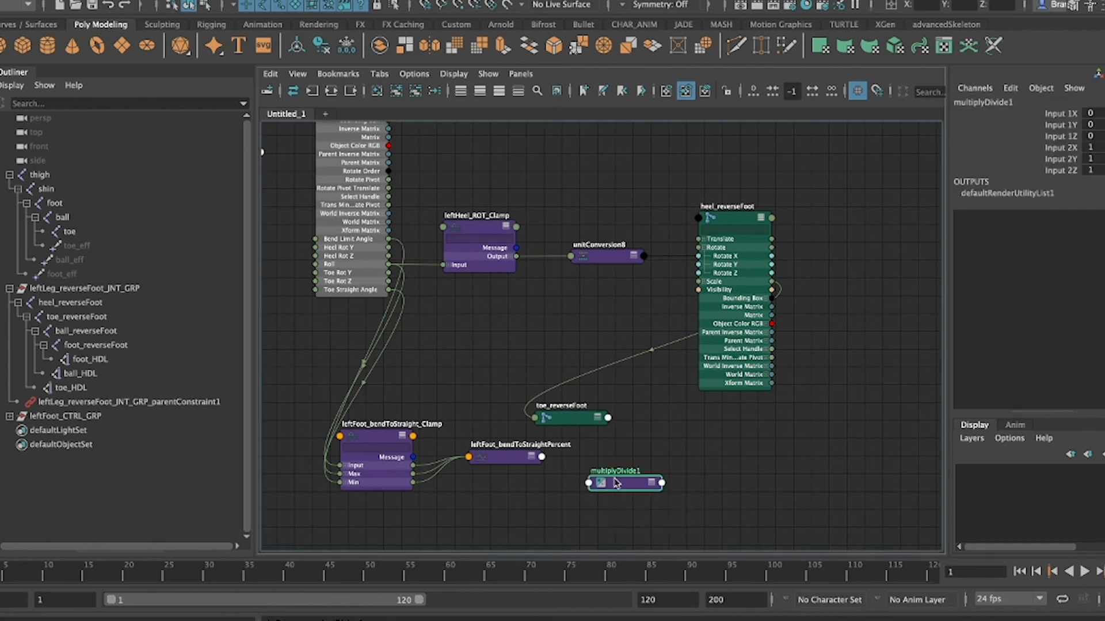
- Rename the new multiplyDivide node leftFoot_roll_MULT
{"action": "double_click", "coordinate": [615, 464]}
{"action": "type", "text": "leftFoot_rollD"}
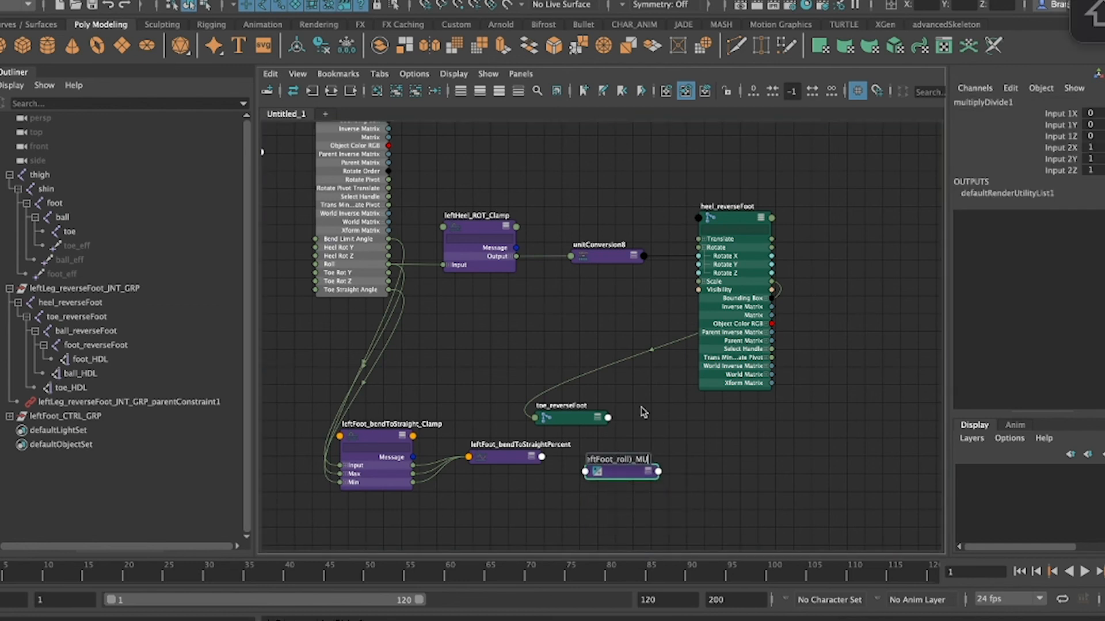
{"action": "type", "text": "_MULT"}
{"action": "key", "text": "Return"}
- Connect leftFoot_bendToStraightPercent's Out Value X to leftFoot_roll_MULT's Input 1X
{"action": "left_click", "coordinate": [544, 458]}
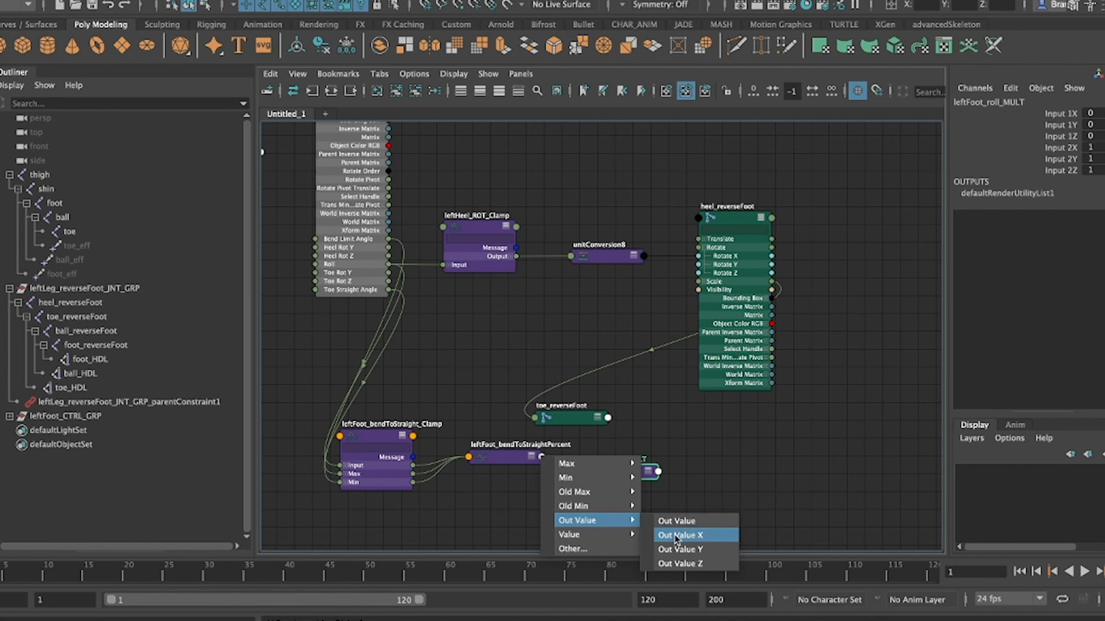
{"action": "left_click", "coordinate": [668, 534]}
{"action": "left_click", "coordinate": [587, 476]}
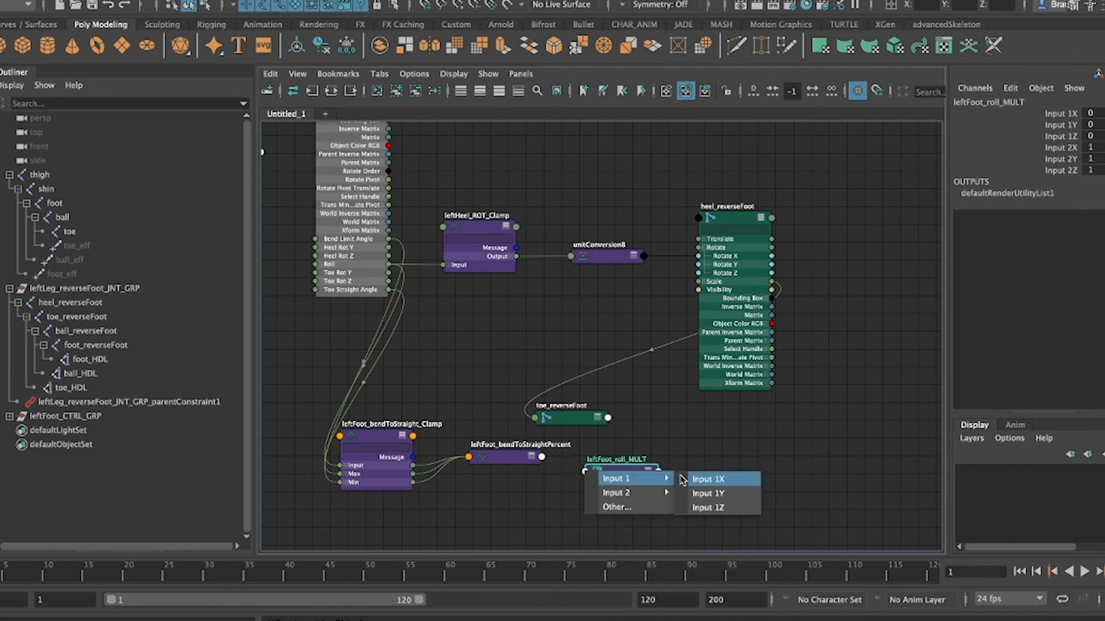
{"action": "left_click", "coordinate": [724, 479]}
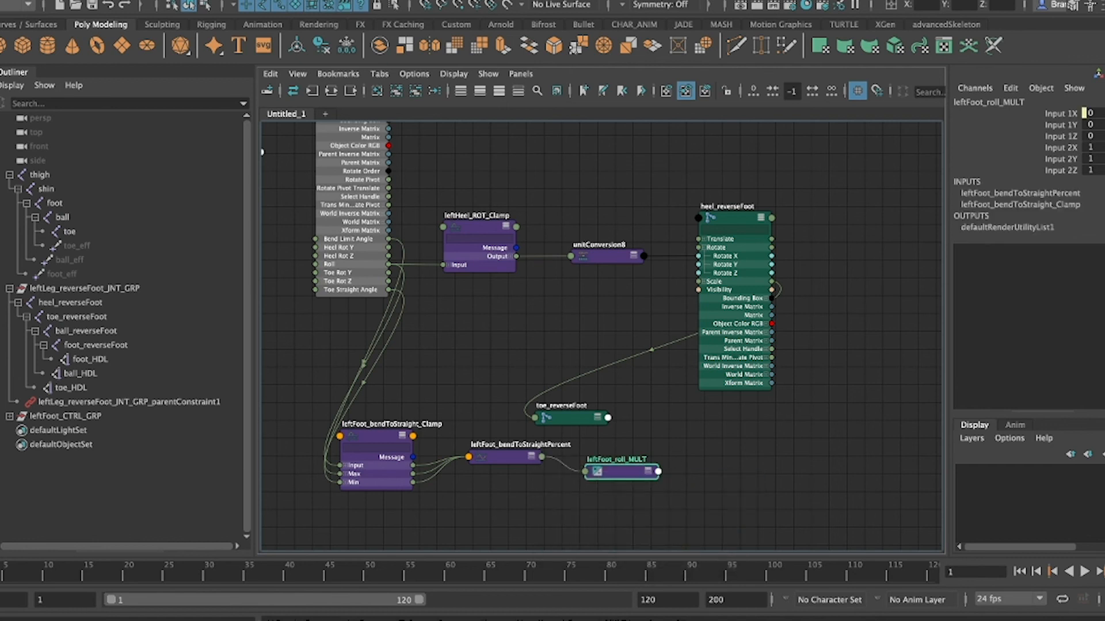
- Check leftFoot_roll_MULT's operation in its attributes and connect leftFoot_CTRL's Roll to its Input 2X
{"action": "key", "text": "ctrl+a"}
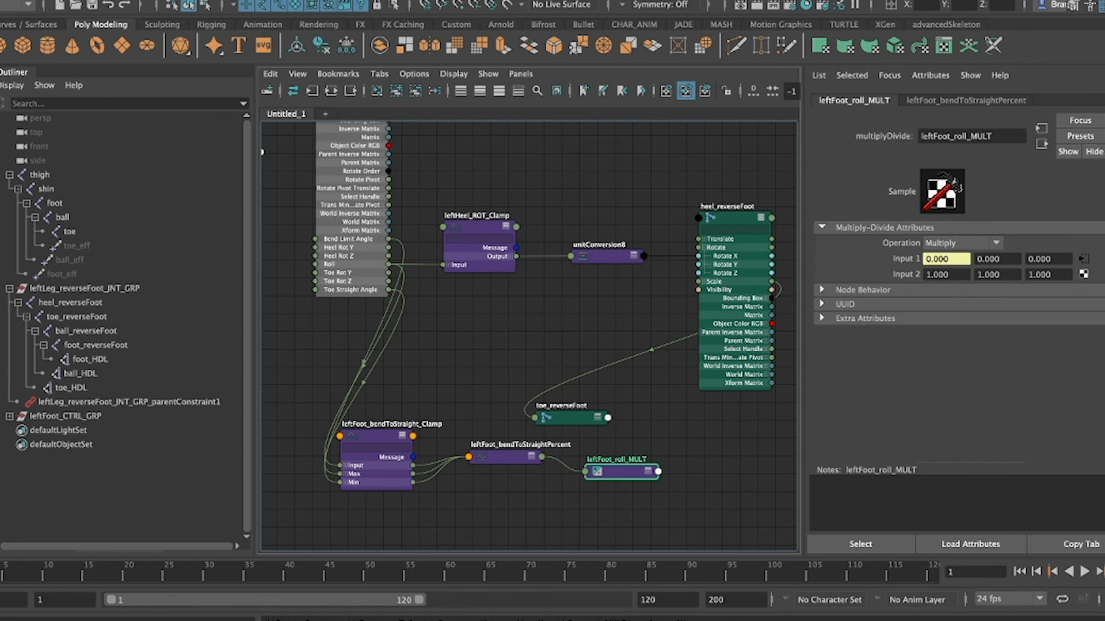
{"action": "key", "text": "ctrl+a"}
{"action": "left_click", "coordinate": [394, 269]}
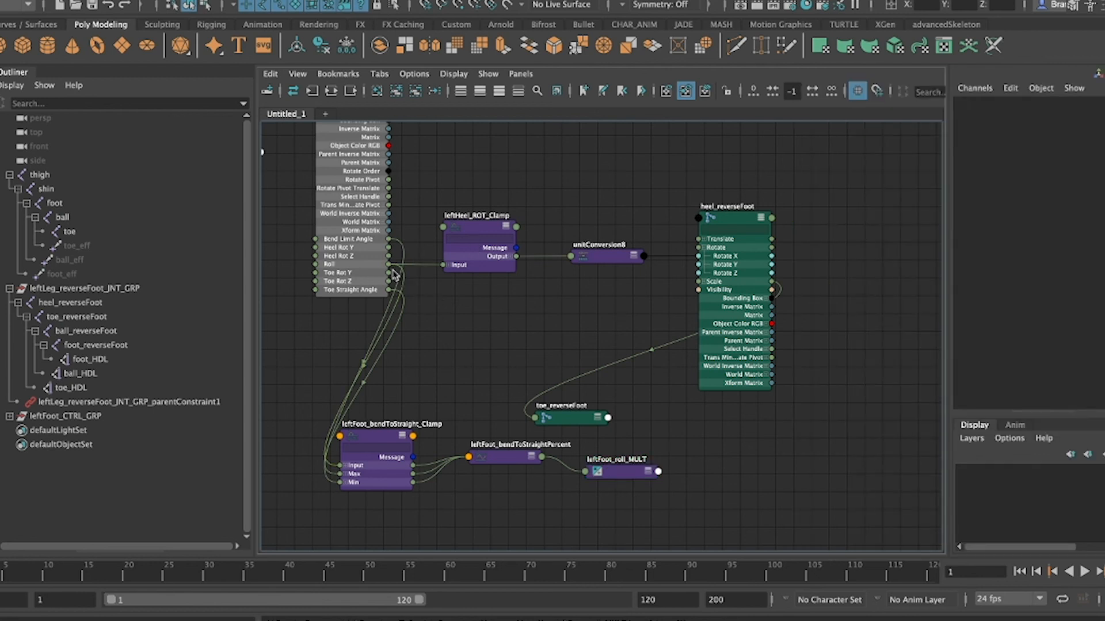
{"action": "left_click_drag", "start_coordinate": [389, 269], "coordinate": [583, 469]}
{"action": "mouse_move", "coordinate": [618, 478]}
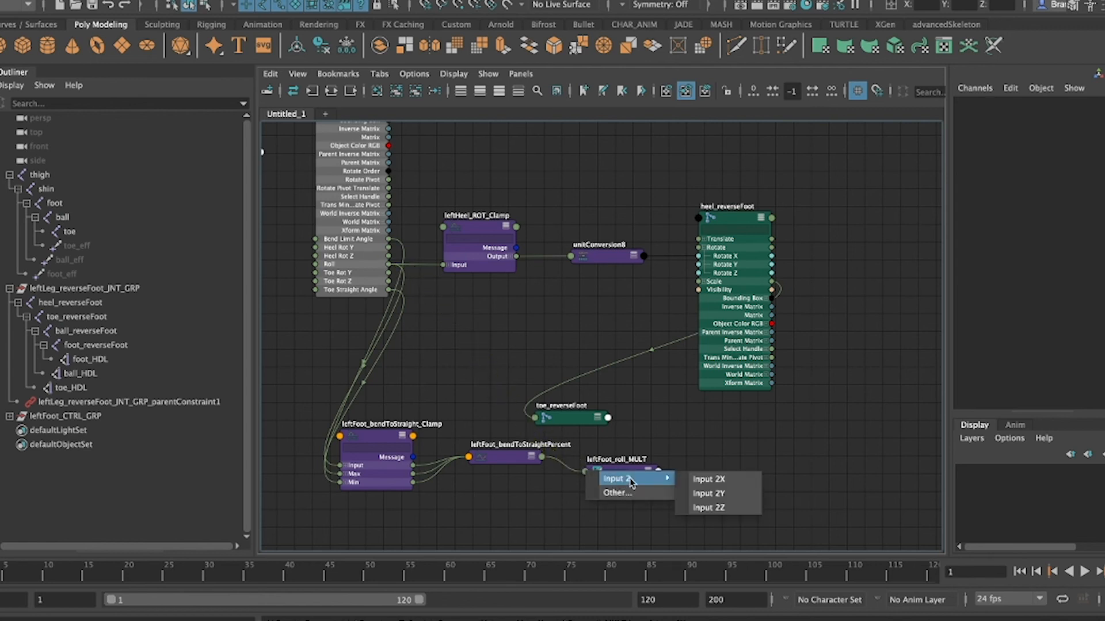
{"action": "left_click", "coordinate": [713, 479]}
- Move toe_reverseFoot above leftFoot_roll_MULT, expand its Rotate channels and connect leftFoot_roll_MULT's Output X to its Rotate X
{"action": "left_click_drag", "start_coordinate": [562, 413], "coordinate": [626, 368]}
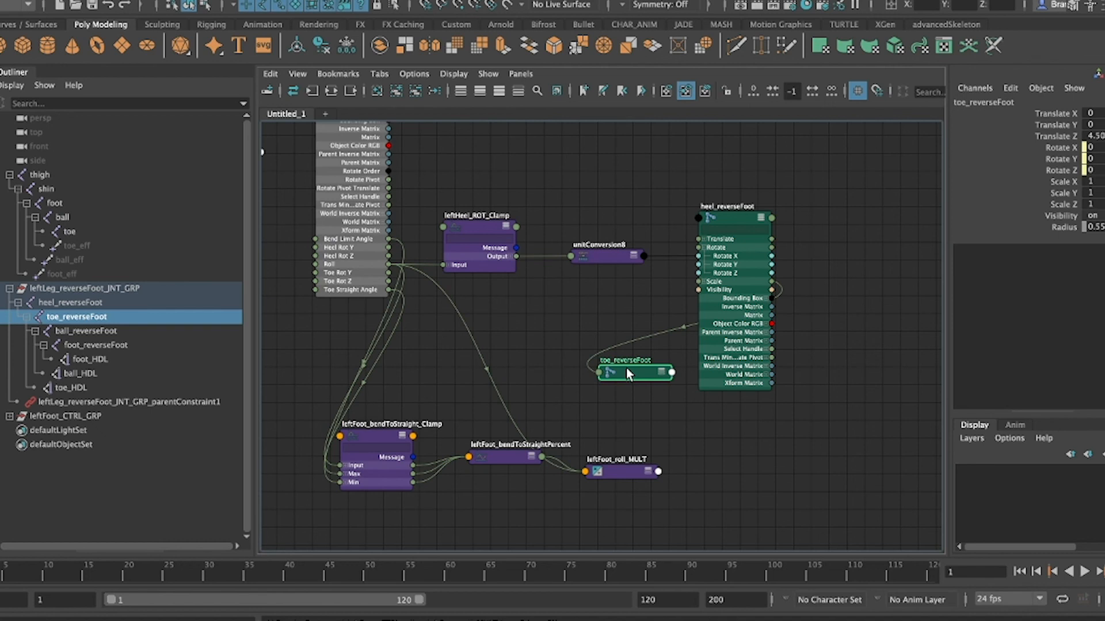
{"action": "left_click", "coordinate": [661, 373]}
{"action": "left_click_drag", "start_coordinate": [643, 384], "coordinate": [644, 340]}
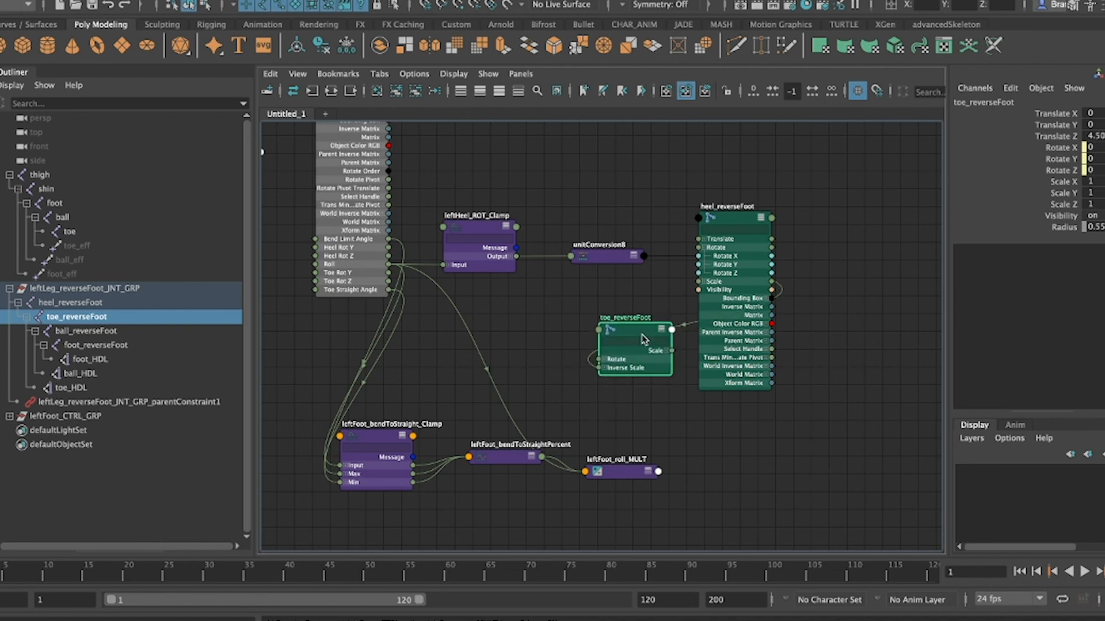
{"action": "left_click", "coordinate": [610, 358]}
{"action": "left_click", "coordinate": [658, 472]}
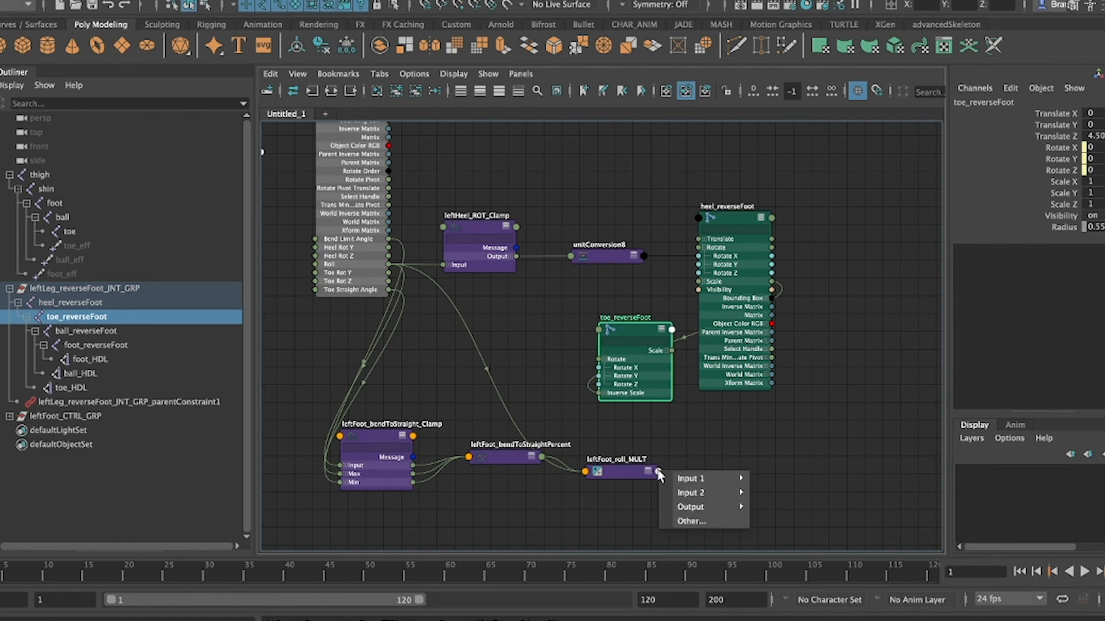
{"action": "mouse_move", "coordinate": [692, 507]}
{"action": "left_click", "coordinate": [781, 523]}
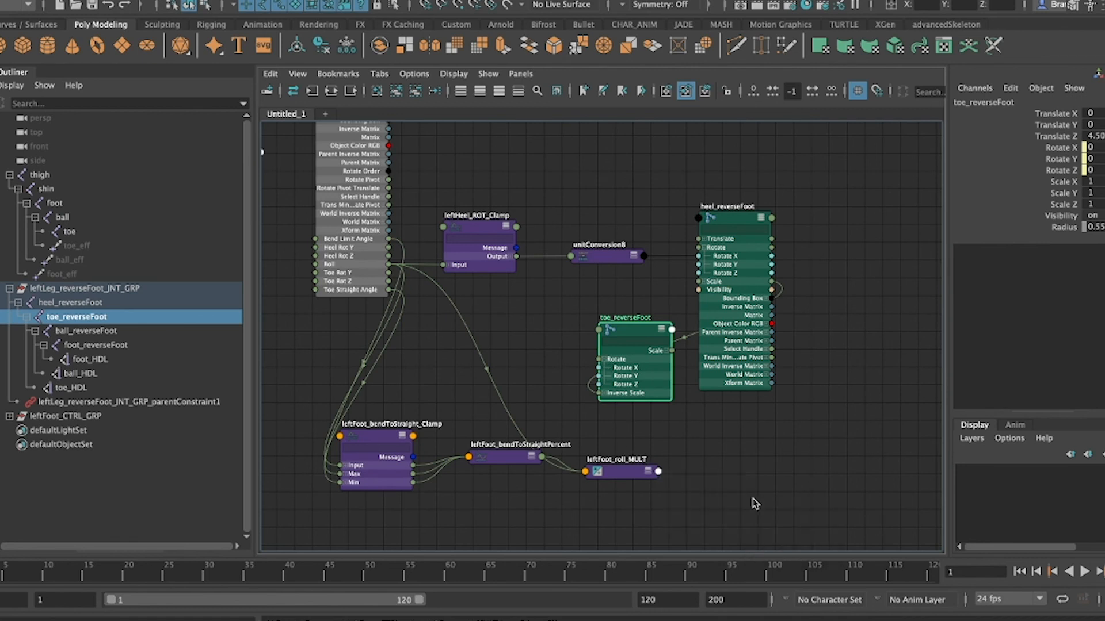
{"action": "left_click", "coordinate": [598, 368]}
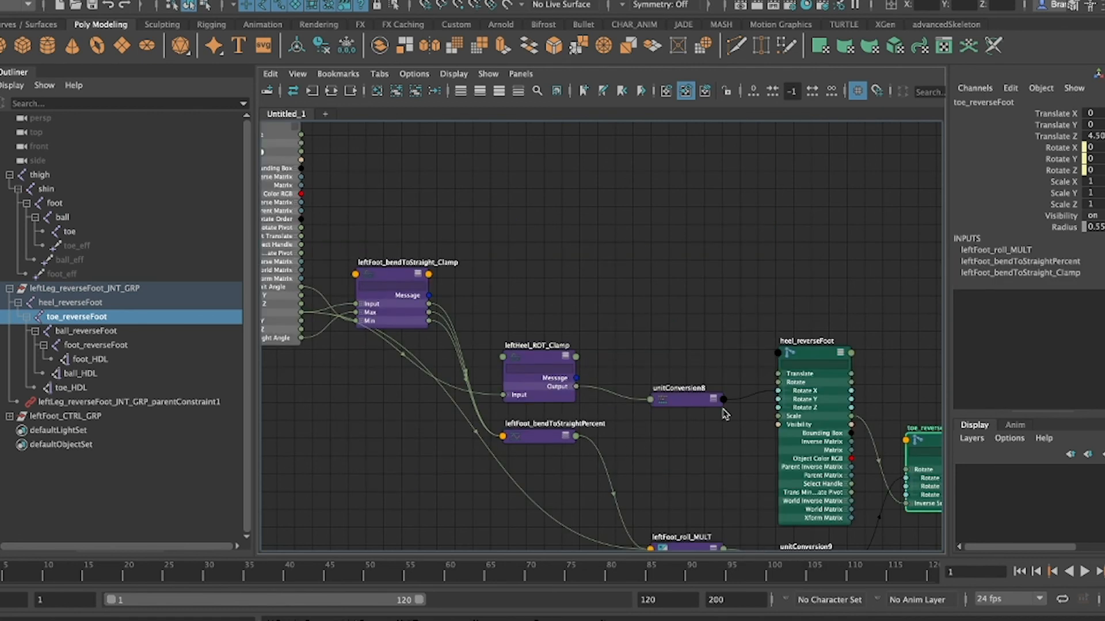
- Add the ball_reverseFoot joint to the node graph and place it just below unitConversion9
{"action": "scroll", "coordinate": [722, 410], "scroll_direction": "down", "scroll_amount": 2}
{"action": "middle_click_drag", "start_coordinate": [706, 307], "coordinate": [595, 227], "text": "alt"}
{"action": "left_click", "coordinate": [570, 231]}
{"action": "scroll", "coordinate": [549, 236], "scroll_direction": "down", "scroll_amount": 2}
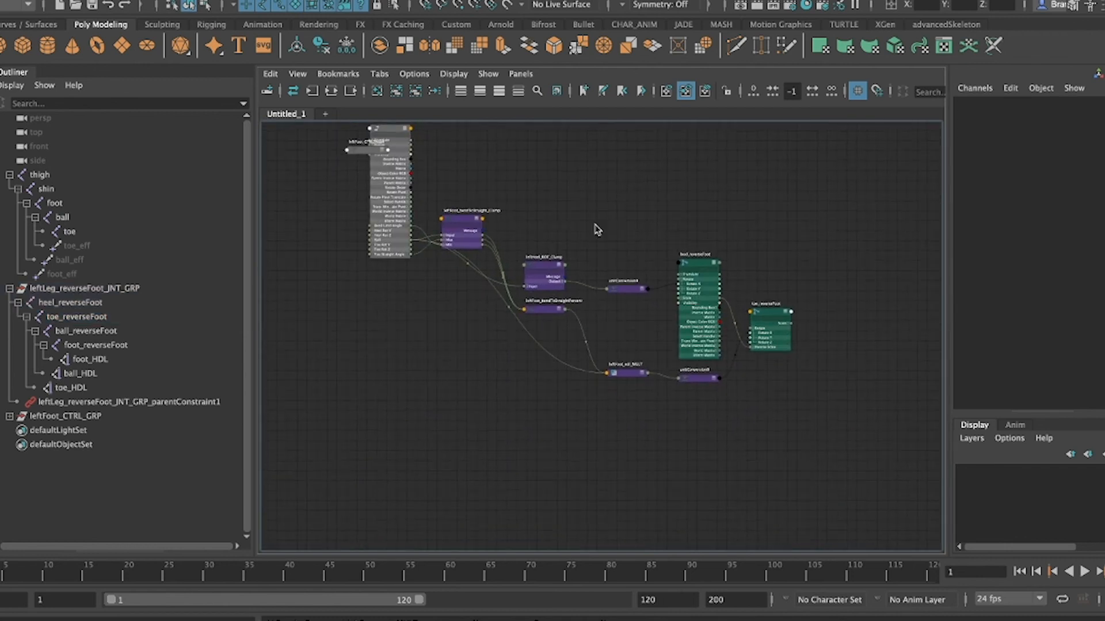
{"action": "scroll", "coordinate": [563, 212], "scroll_direction": "up", "scroll_amount": 2}
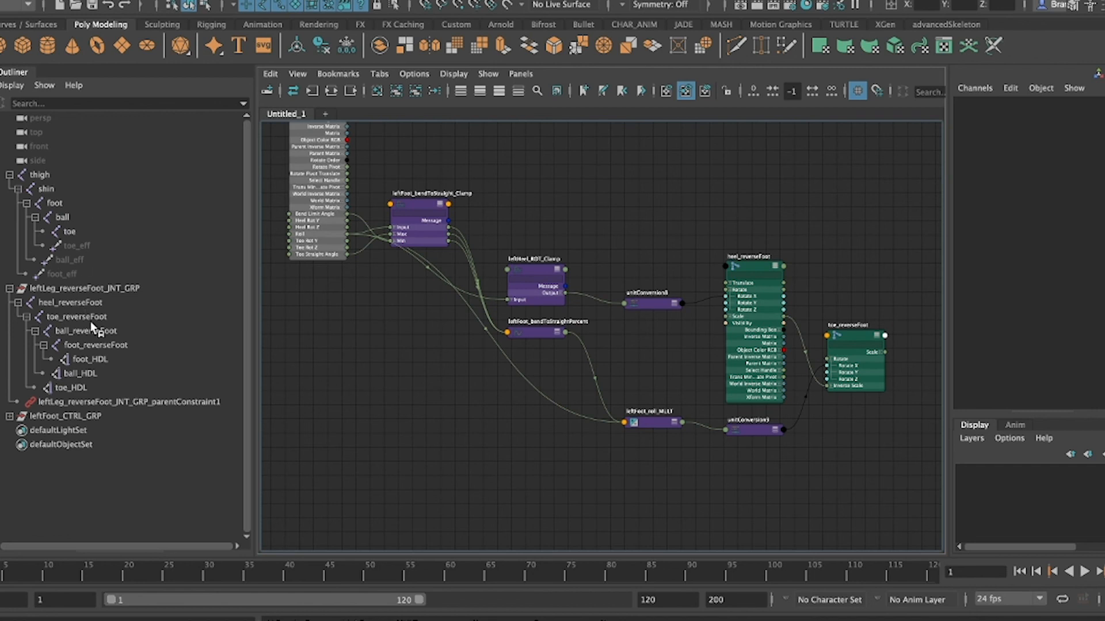
{"action": "middle_click_drag", "start_coordinate": [82, 333], "coordinate": [741, 470]}
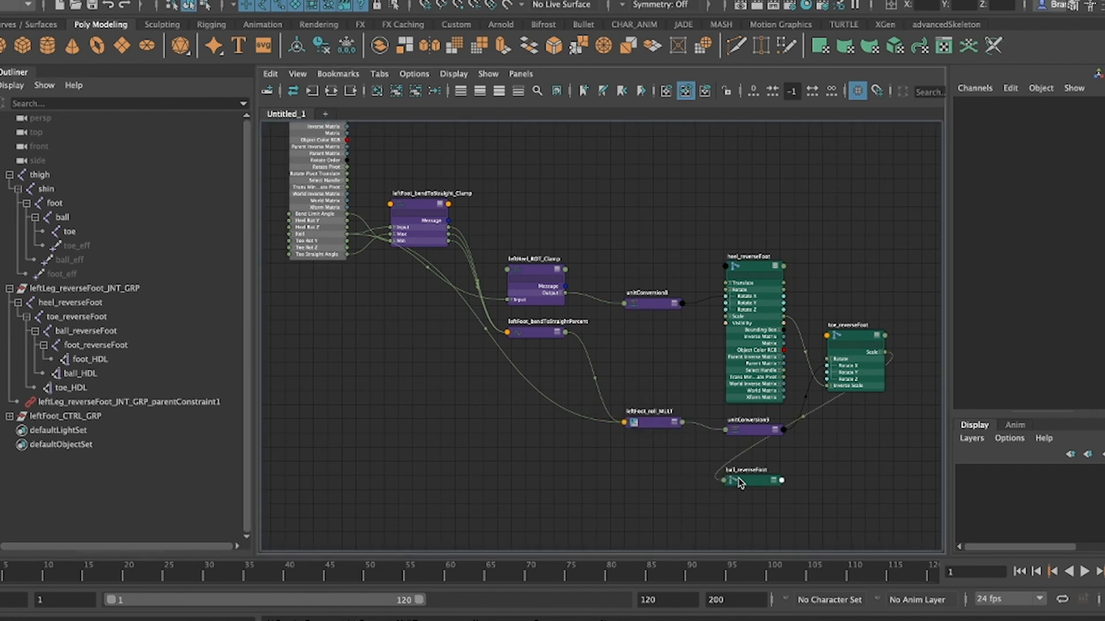
{"action": "left_click", "coordinate": [744, 468]}
{"action": "left_click_drag", "start_coordinate": [743, 470], "coordinate": [744, 467]}
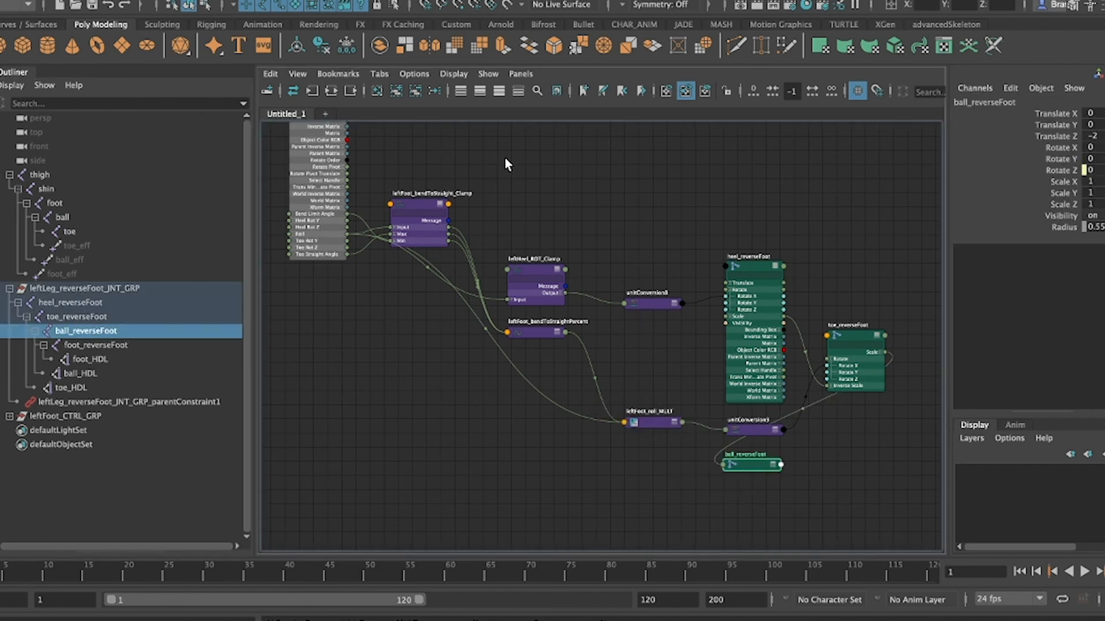
- Show all of ball_reverseFoot's attributes in the graph and expand its Rotate channels
{"action": "left_click", "coordinate": [499, 92]}
{"action": "middle_click_drag", "start_coordinate": [667, 351], "coordinate": [668, 258], "text": "alt"}
{"action": "scroll", "coordinate": [709, 379], "scroll_direction": "up", "scroll_amount": 5}
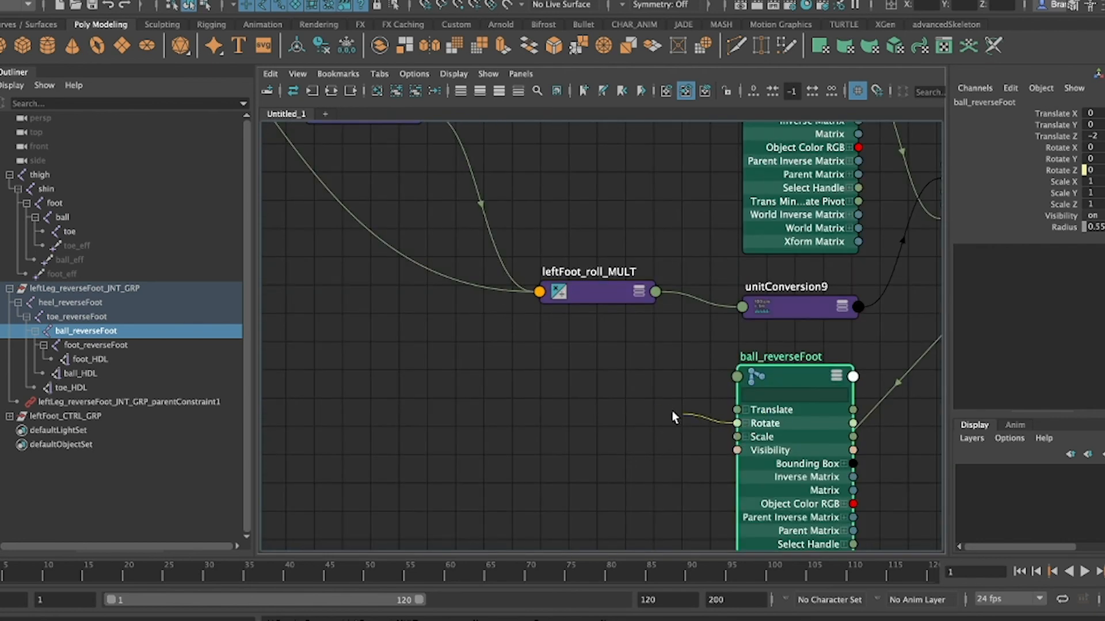
{"action": "left_click", "coordinate": [746, 426]}
{"action": "scroll", "coordinate": [616, 397], "scroll_direction": "down", "scroll_amount": 6}
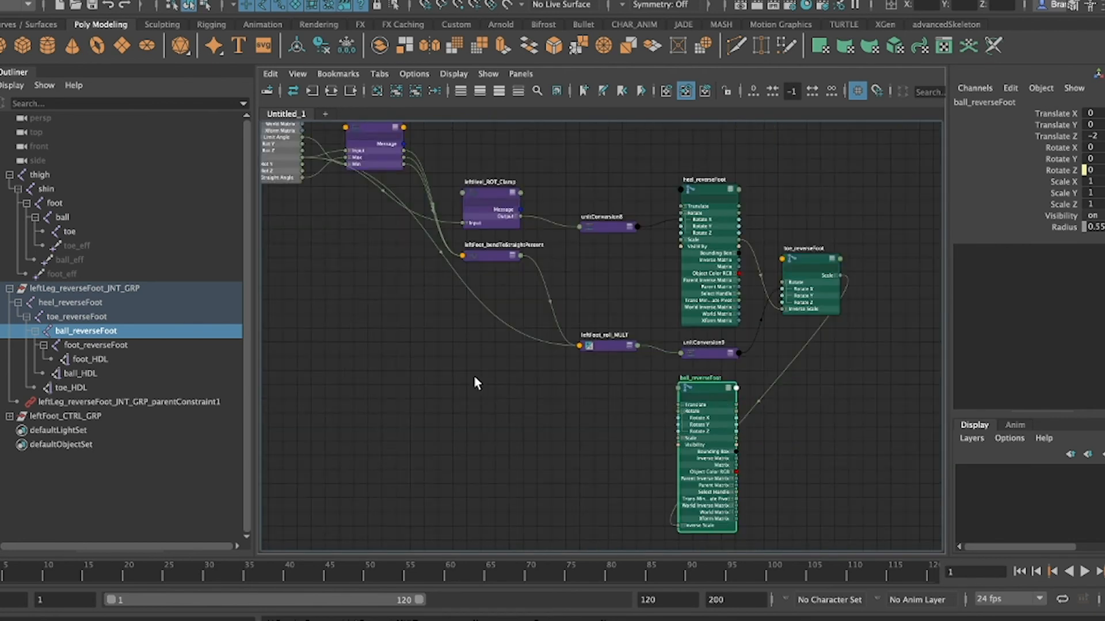
- Add a clamp node named leftBall_zeroToBend_Clamp and place it in the empty area below leftFoot_bendToStraight_Clamp
{"action": "left_click", "coordinate": [401, 360]}
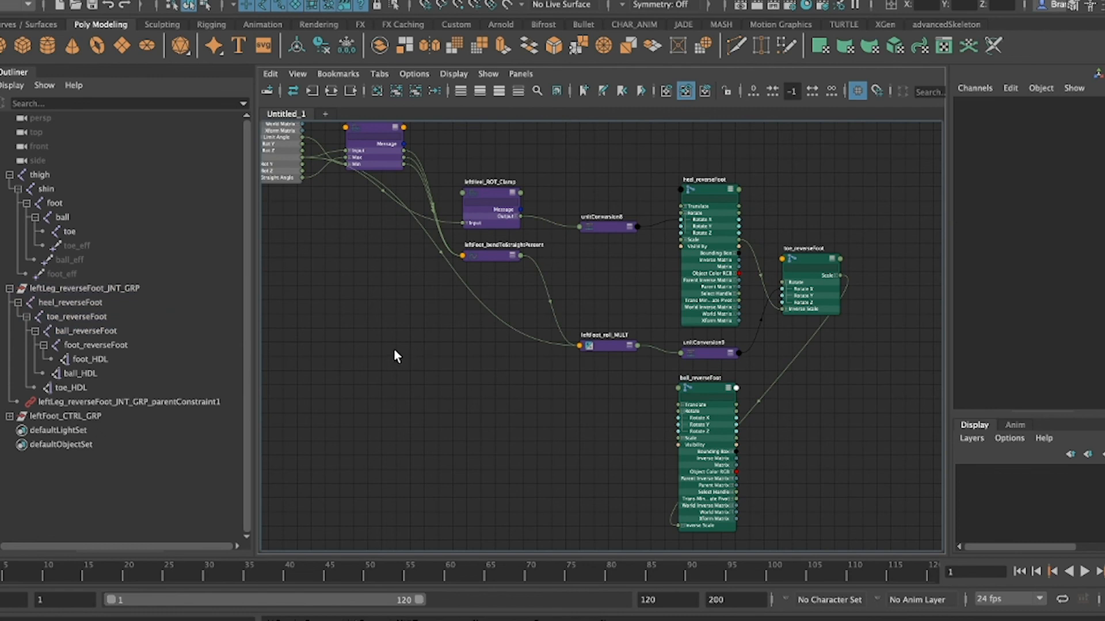
{"action": "key", "text": "Tab"}
{"action": "type", "text": "clamp"}
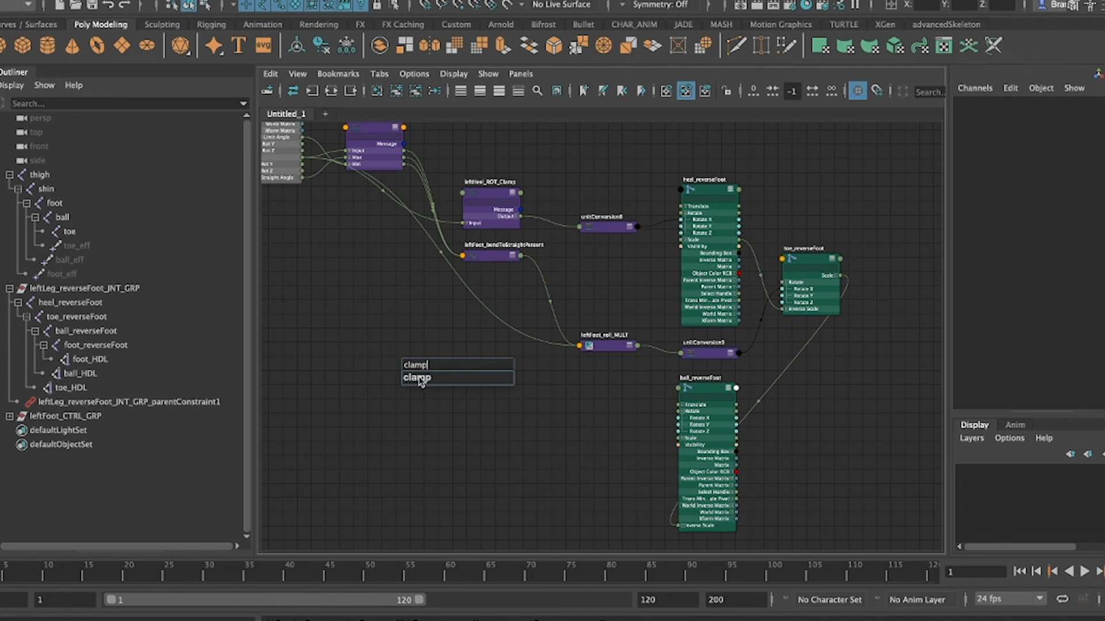
{"action": "left_click", "coordinate": [422, 379]}
{"action": "double_click", "coordinate": [405, 351]}
{"action": "type", "text": "leftBall_zeroToBend_cl"}
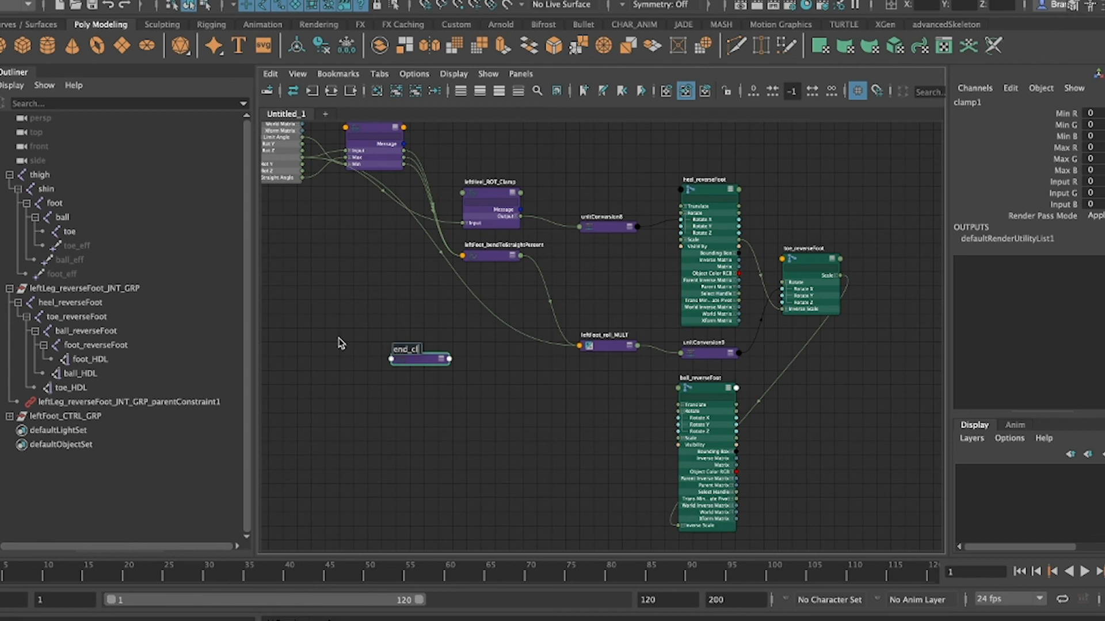
{"action": "type", "text": "ampClamp"}
{"action": "key", "text": "Return"}
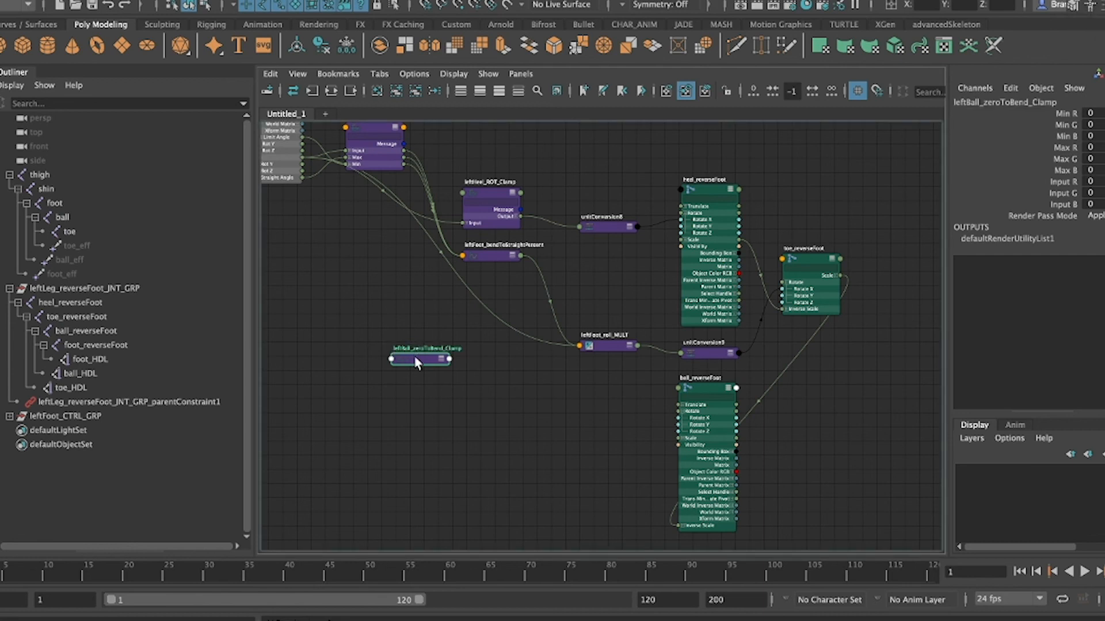
{"action": "left_click_drag", "start_coordinate": [415, 358], "coordinate": [406, 322]}
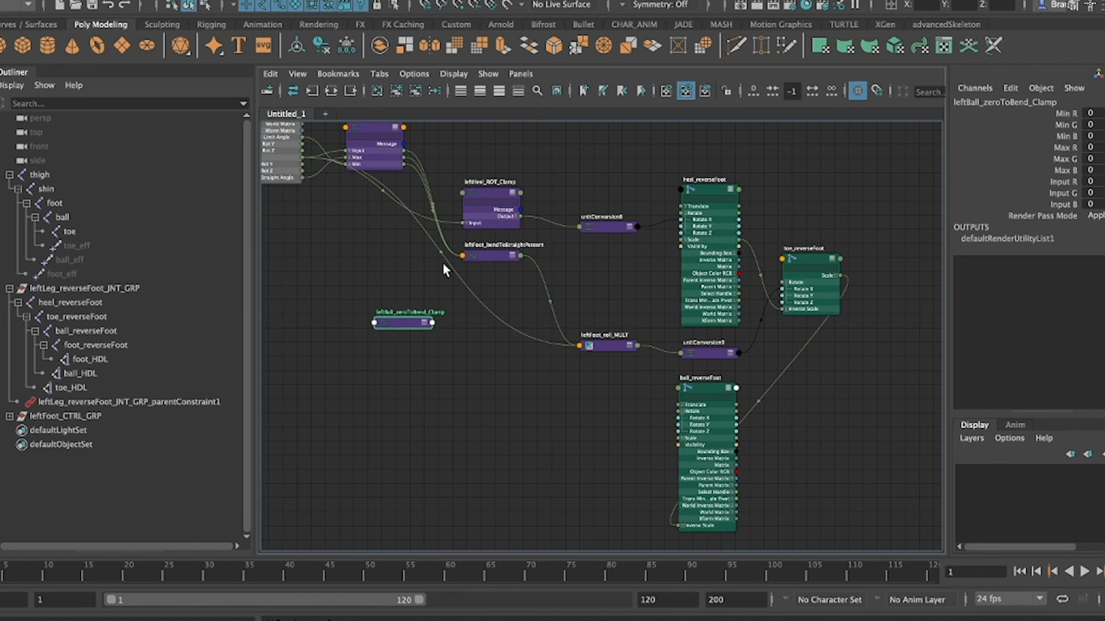
- Connect leftFoot_CTRL's Bend Limit Angle to leftBall_zeroToBend_Clamp's Max R and its Roll to Input R, then shift the clamp slightly aside
{"action": "middle_click_drag", "start_coordinate": [366, 225], "coordinate": [384, 231], "text": "alt"}
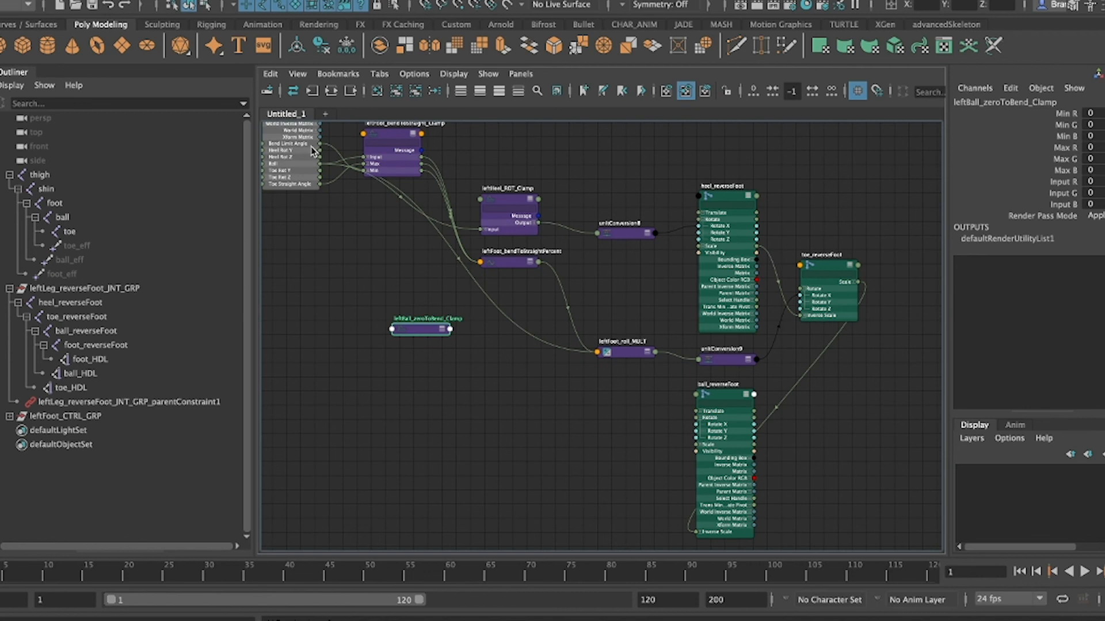
{"action": "left_click_drag", "start_coordinate": [341, 258], "coordinate": [392, 329]}
{"action": "mouse_move", "coordinate": [447, 351]}
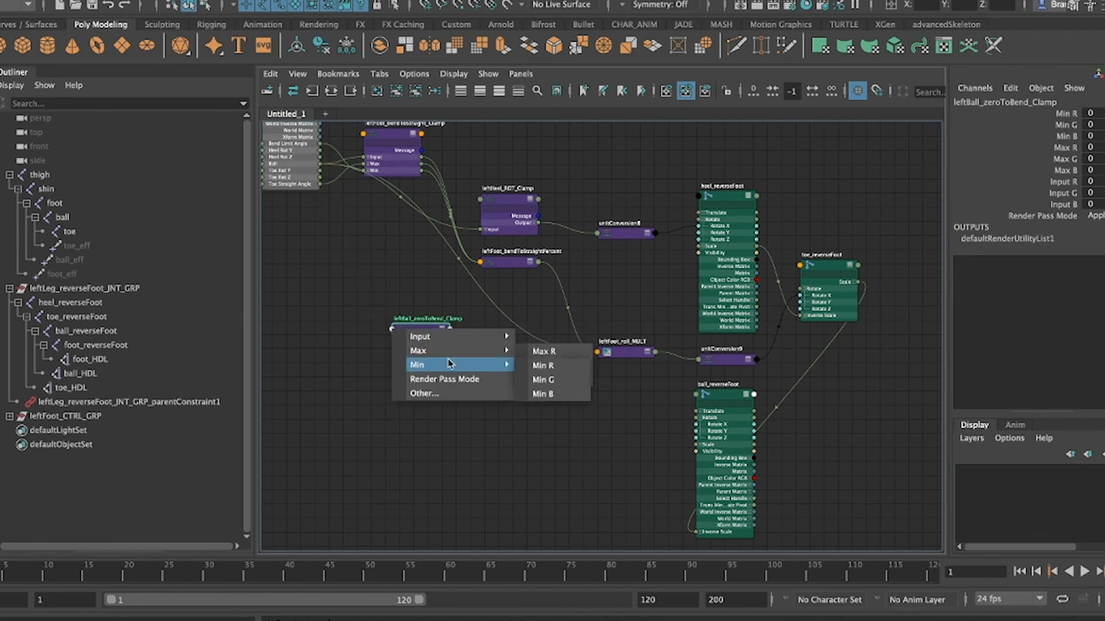
{"action": "left_click", "coordinate": [538, 352]}
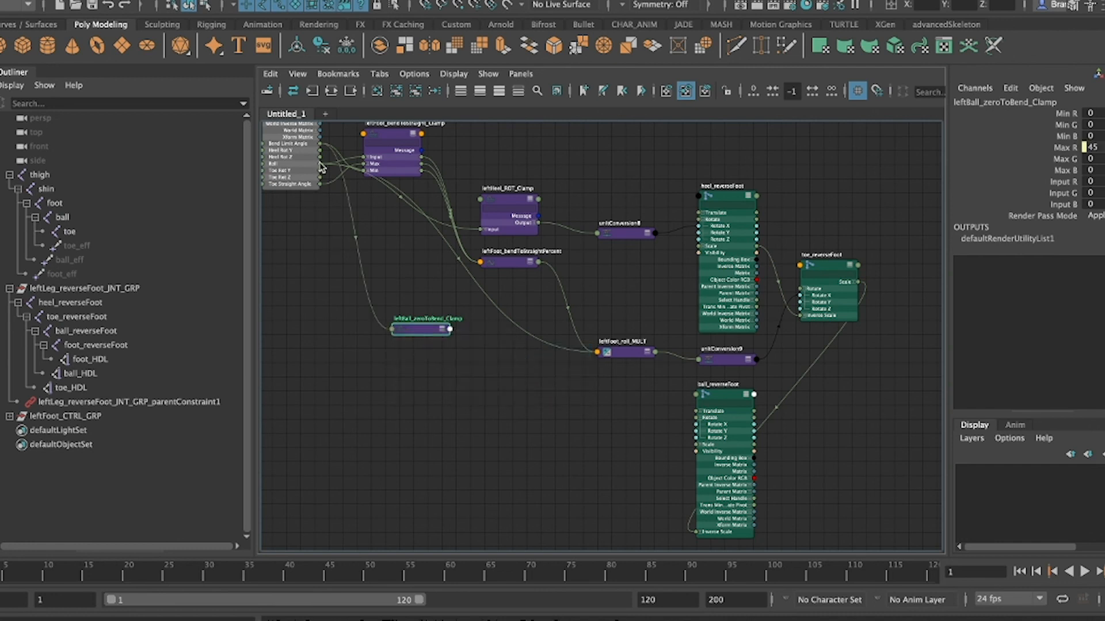
{"action": "left_click_drag", "start_coordinate": [321, 165], "coordinate": [403, 330]}
{"action": "mouse_move", "coordinate": [426, 341]}
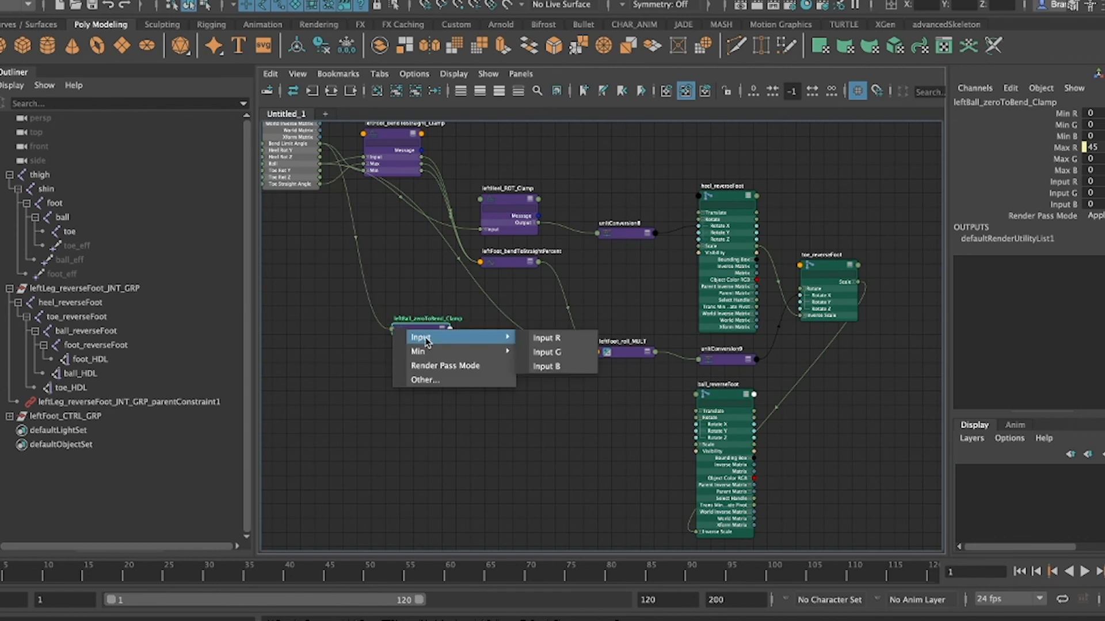
{"action": "left_click", "coordinate": [544, 338]}
{"action": "left_click_drag", "start_coordinate": [417, 336], "coordinate": [370, 353]}
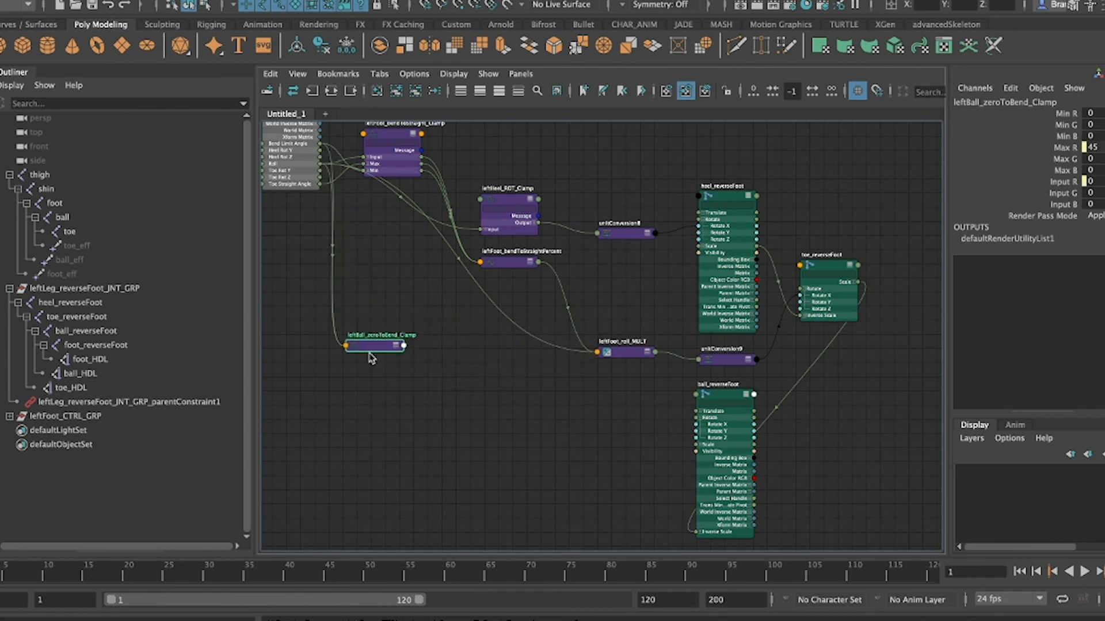
- Add a setRange node to the graph just below leftBall_zeroToBend_Clamp
{"action": "left_click", "coordinate": [440, 402]}
{"action": "key", "text": "Tab"}
{"action": "type", "text": "setRange"}
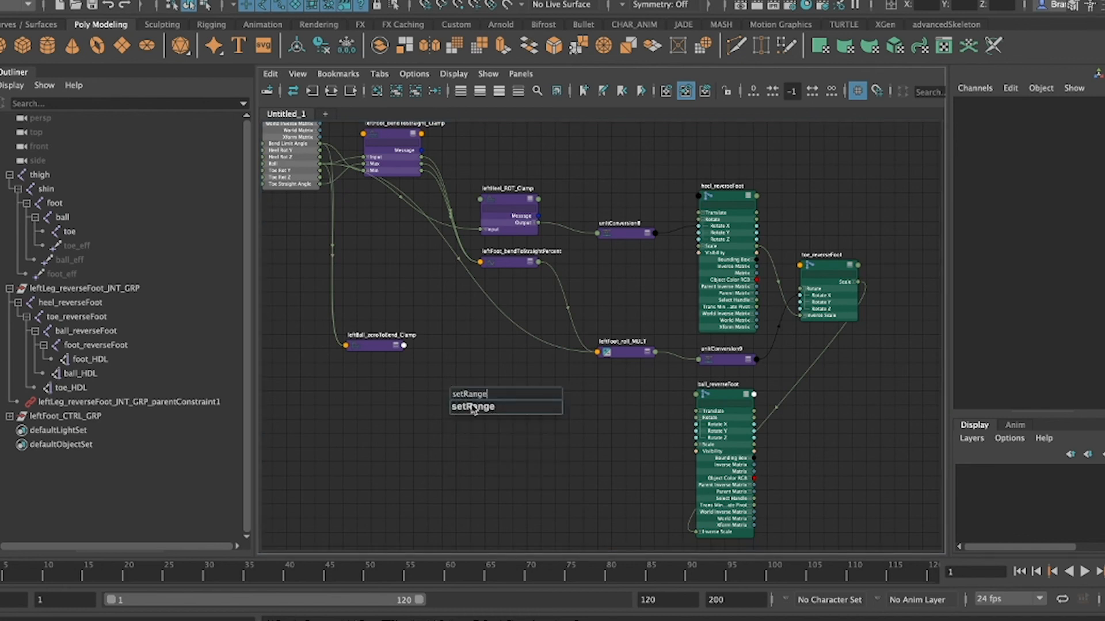
{"action": "key", "text": "Return"}
{"action": "left_click_drag", "start_coordinate": [477, 393], "coordinate": [450, 375]}
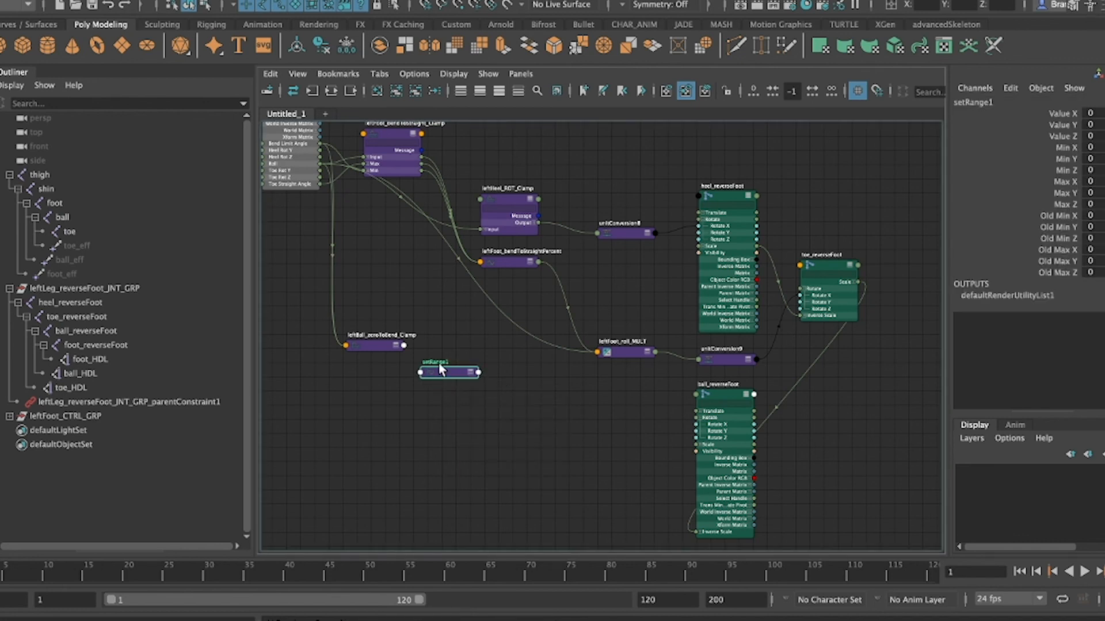
- Rename the new setRange node leftBall_zeroToBendPercent and set its Max X to 1
{"action": "double_click", "coordinate": [437, 363]}
{"action": "type", "text": "leftBall_zeroTo"}
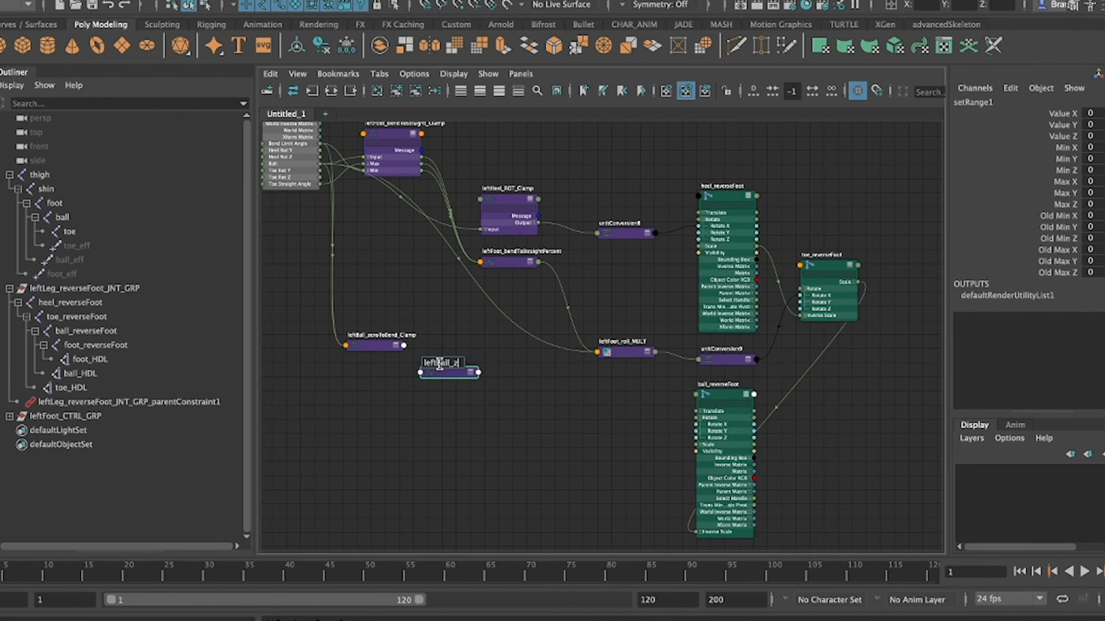
{"action": "key", "text": "BackSpace"}
{"action": "key", "text": "BackSpace"}
{"action": "type", "text": "ToB"}
{"action": "type", "text": "Percent"}
{"action": "key", "text": "Return"}
{"action": "left_click_drag", "start_coordinate": [451, 373], "coordinate": [477, 374]}
{"action": "left_click", "coordinate": [1089, 182]}
{"action": "type", "text": "1"}
{"action": "key", "text": "Return"}
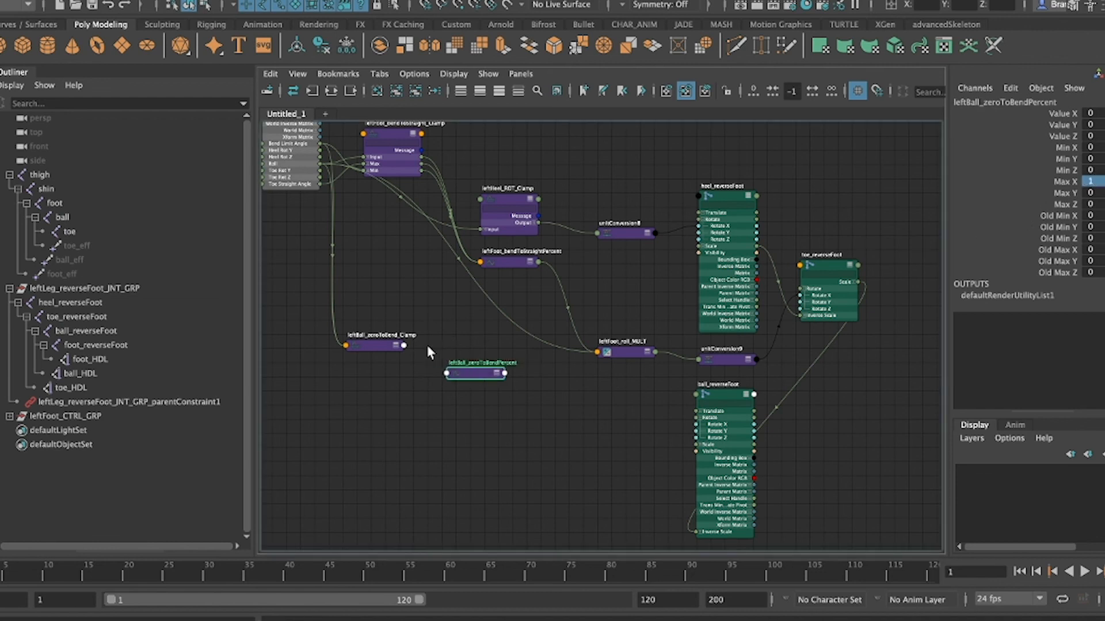
- Connect leftBall_zeroToBend_Clamp's Input R to leftBall_zeroToBendPercent's Value X
{"action": "left_click", "coordinate": [403, 345]}
{"action": "mouse_move", "coordinate": [425, 353]}
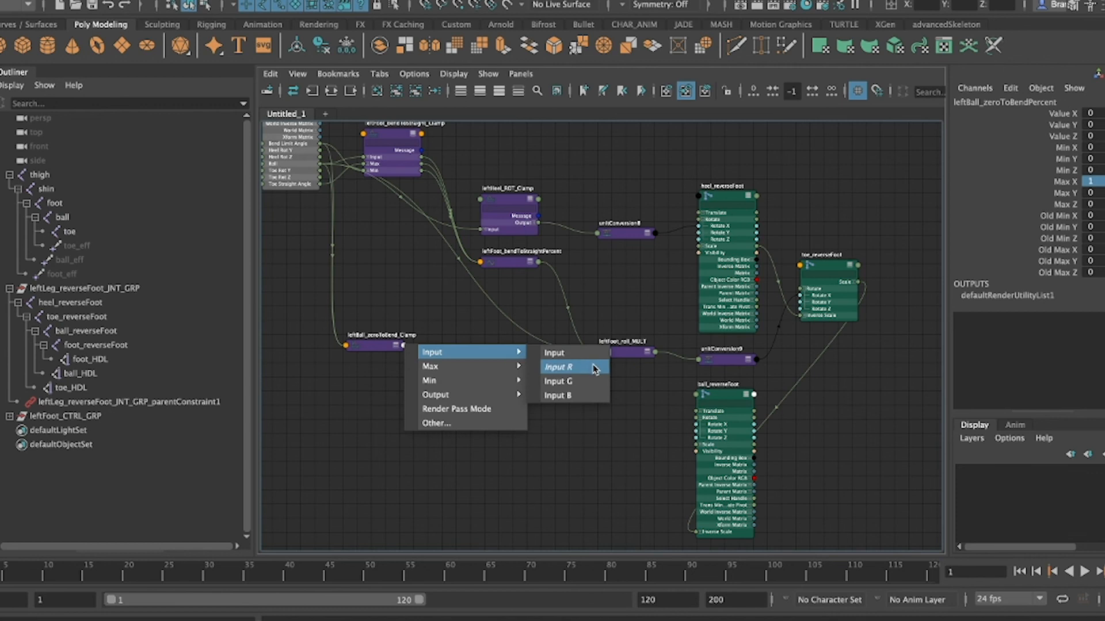
{"action": "left_click", "coordinate": [596, 368]}
{"action": "left_click", "coordinate": [445, 372]}
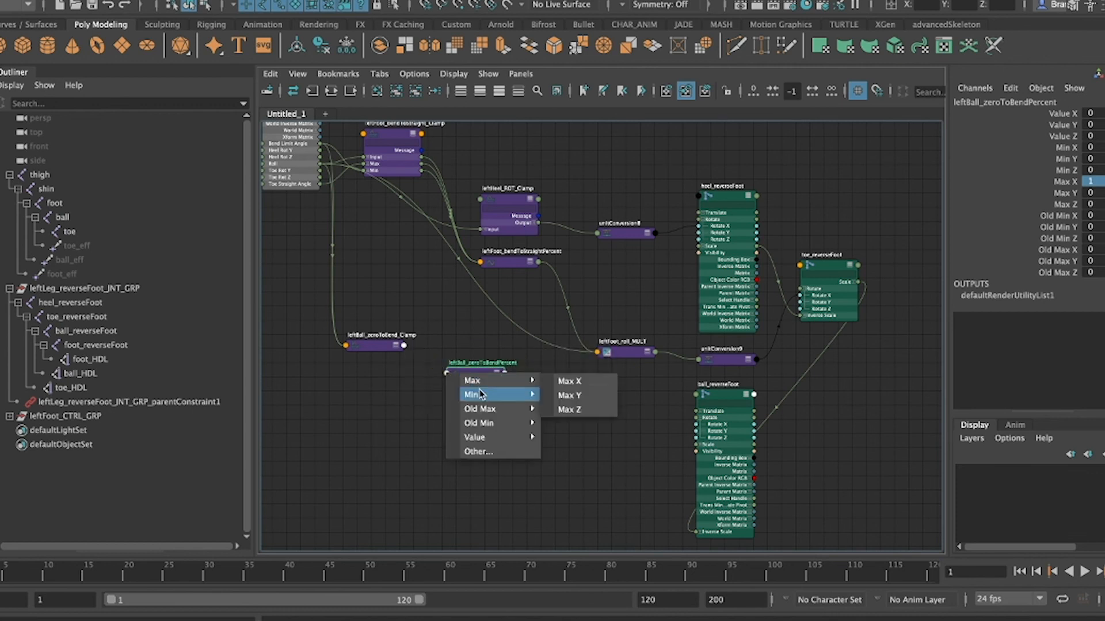
{"action": "mouse_move", "coordinate": [483, 425]}
{"action": "left_click", "coordinate": [575, 438]}
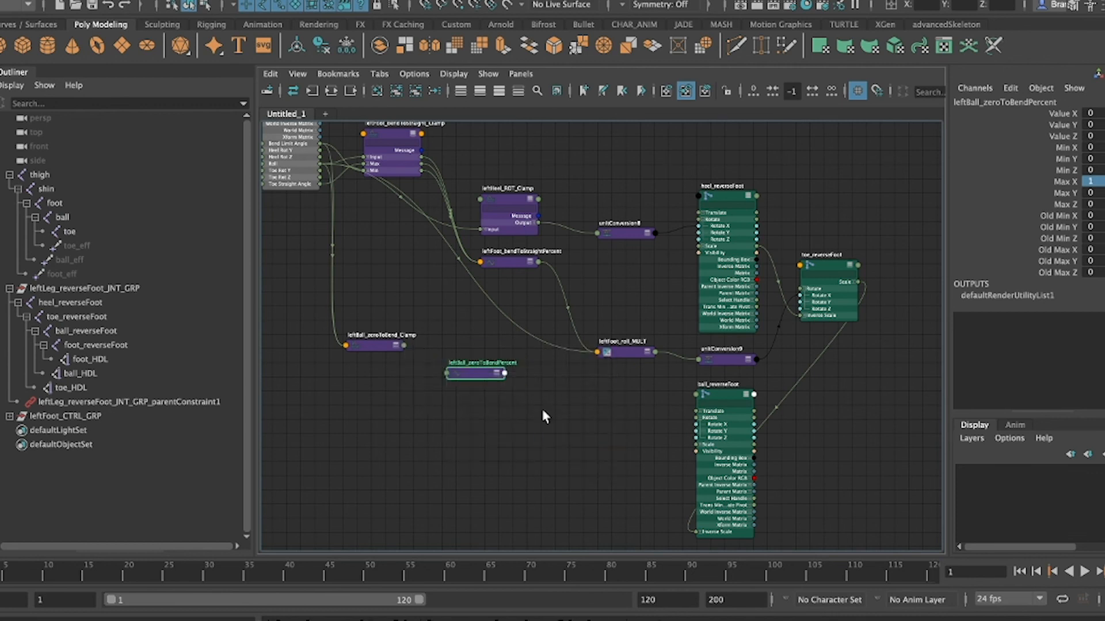
- Connect leftBall_zeroToBend_Clamp's Min R to leftBall_zeroToBendPercent's Old Min X
{"action": "left_click", "coordinate": [403, 346]}
{"action": "mouse_move", "coordinate": [436, 380]}
{"action": "left_click", "coordinate": [572, 381]}
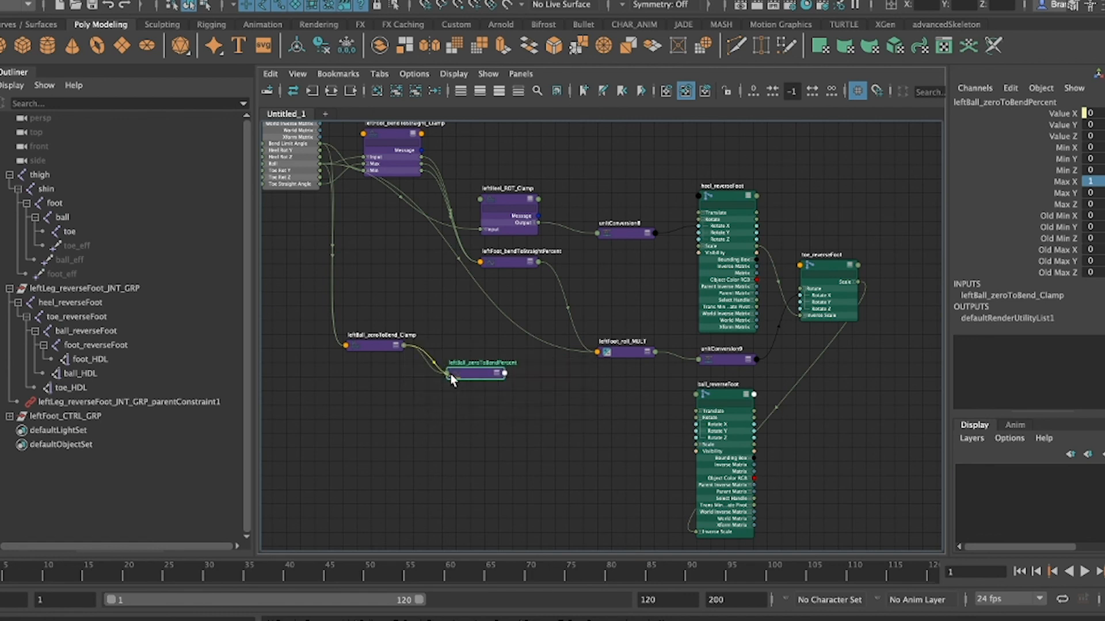
{"action": "left_click", "coordinate": [446, 372]}
{"action": "mouse_move", "coordinate": [496, 418]}
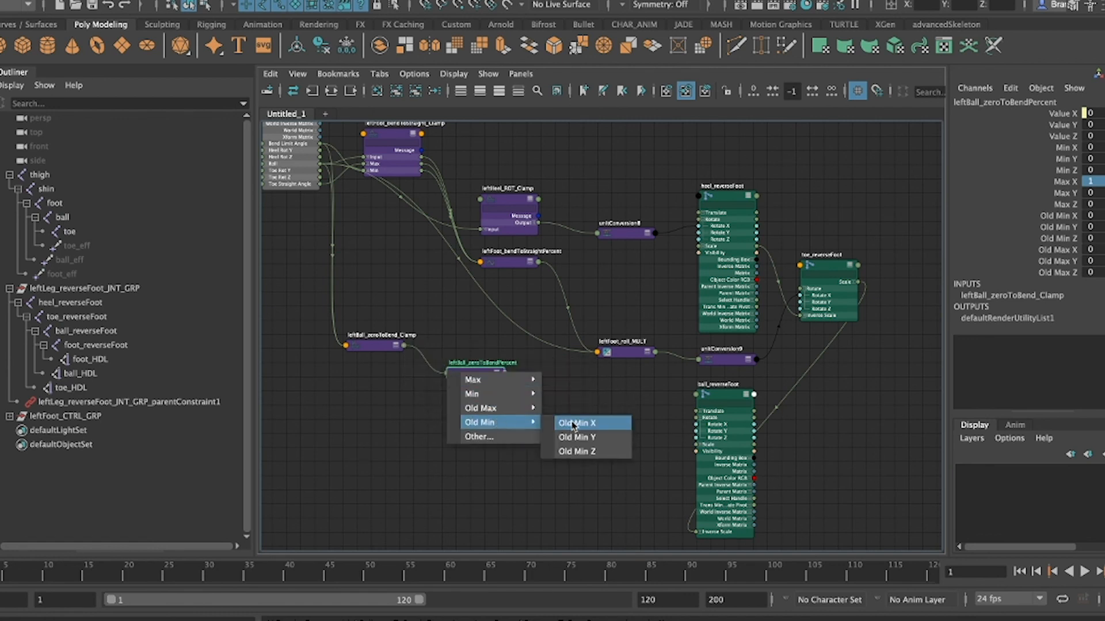
{"action": "left_click", "coordinate": [575, 421]}
- Connect leftBall_zeroToBend_Clamp's Max R to leftBall_zeroToBendPercent's Old Max X and move the setRange node further down
{"action": "left_click", "coordinate": [404, 346]}
{"action": "mouse_move", "coordinate": [432, 353]}
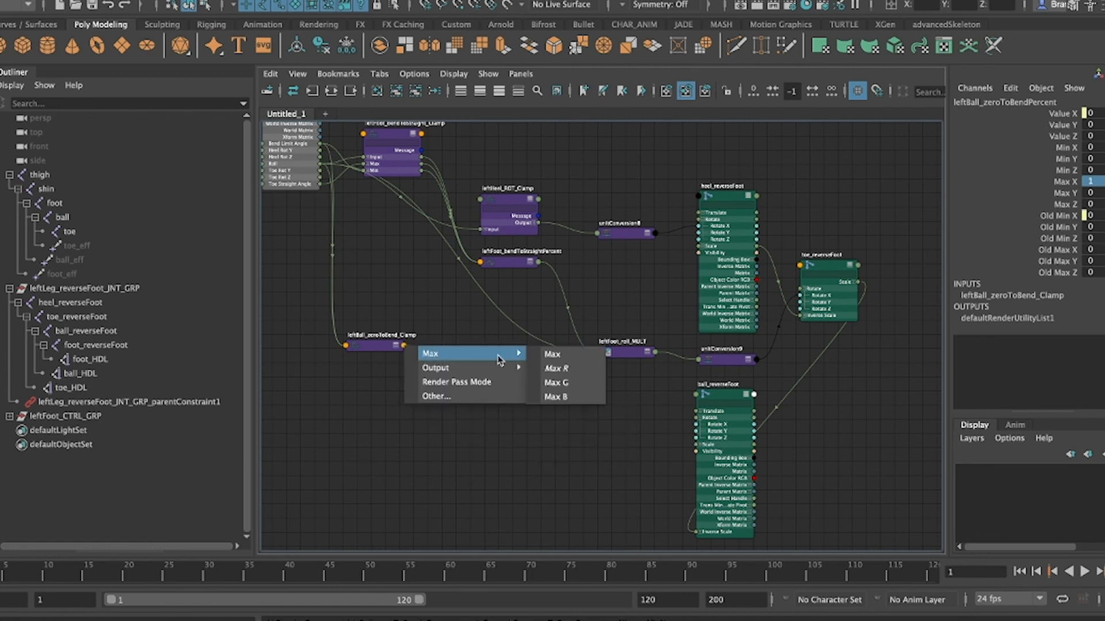
{"action": "left_click", "coordinate": [553, 367]}
{"action": "left_click", "coordinate": [446, 373]}
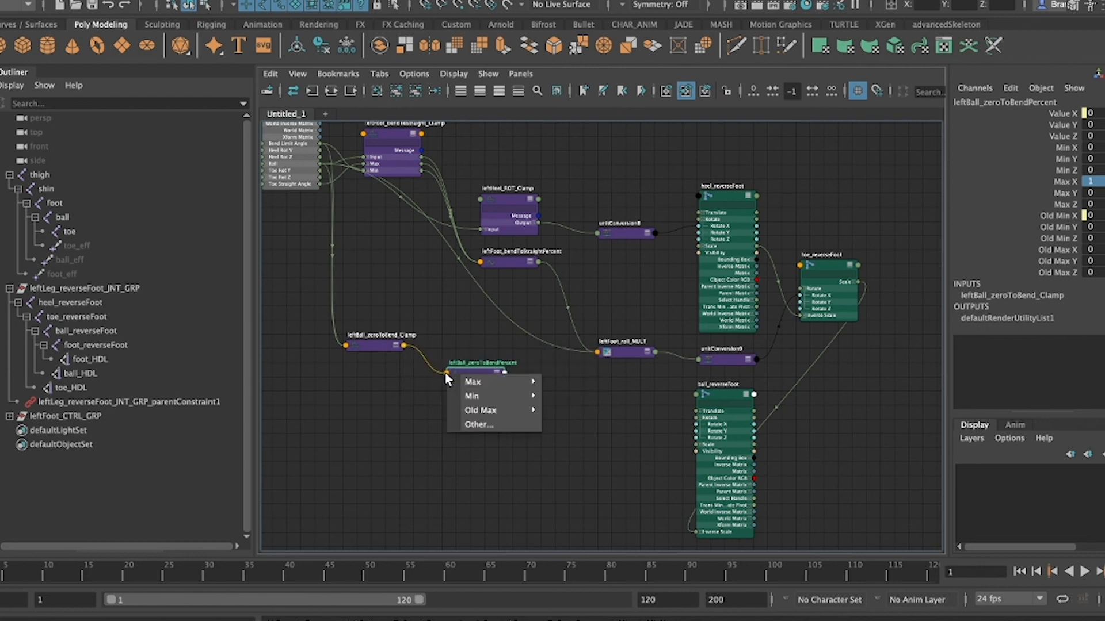
{"action": "mouse_move", "coordinate": [492, 410]}
{"action": "left_click", "coordinate": [583, 412]}
{"action": "left_click_drag", "start_coordinate": [470, 375], "coordinate": [509, 424]}
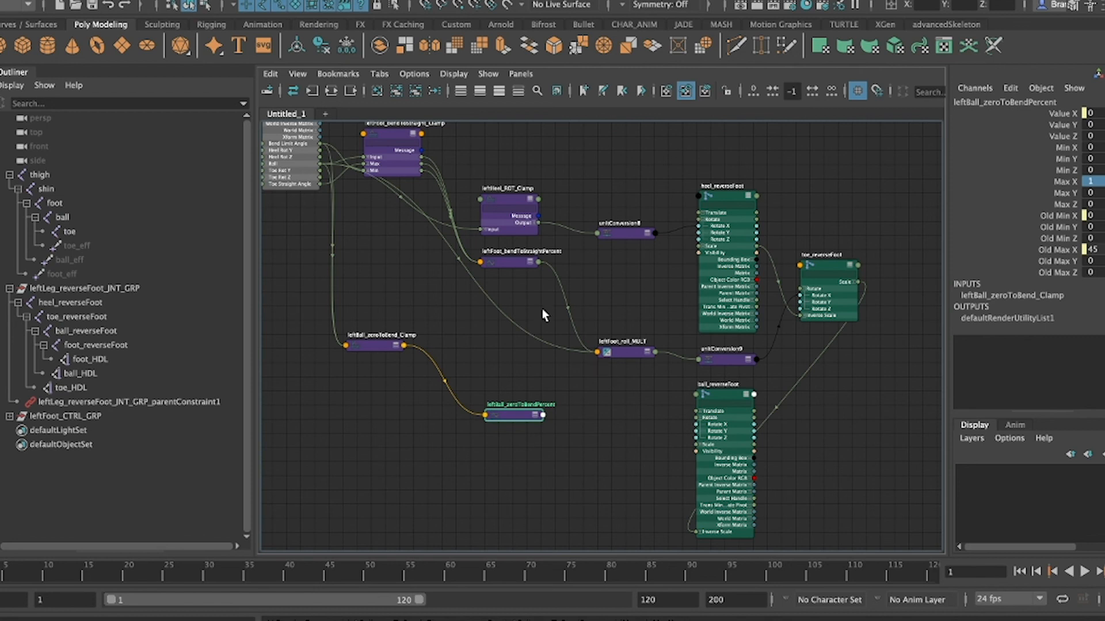
- Lower leftFoot_bendToStraightPercent and add a plusMinusAverage node named leftFoot_invertPercentage below leftFoot_roll_MULT
{"action": "left_click_drag", "start_coordinate": [506, 260], "coordinate": [504, 309]}
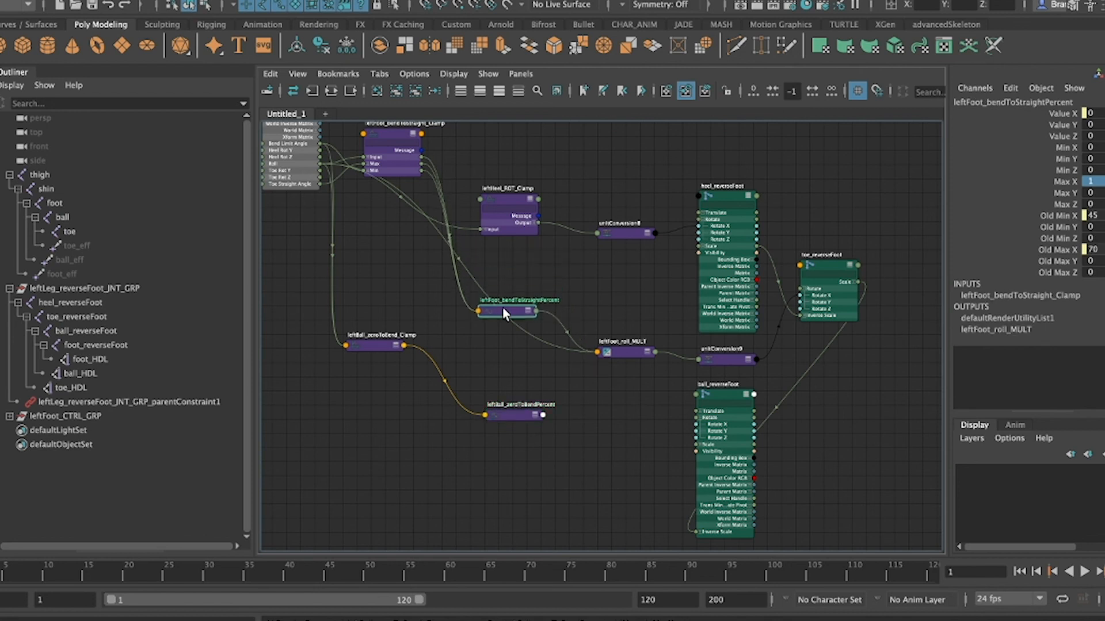
{"action": "left_click", "coordinate": [598, 390]}
{"action": "key", "text": "Tab"}
{"action": "type", "text": "plus"}
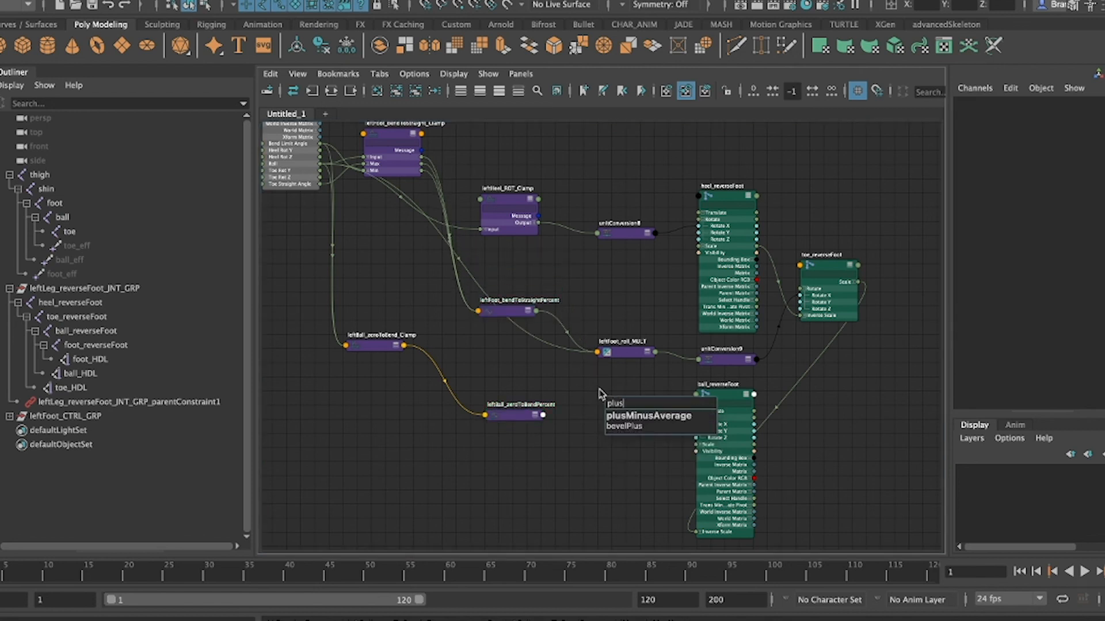
{"action": "left_click", "coordinate": [628, 416]}
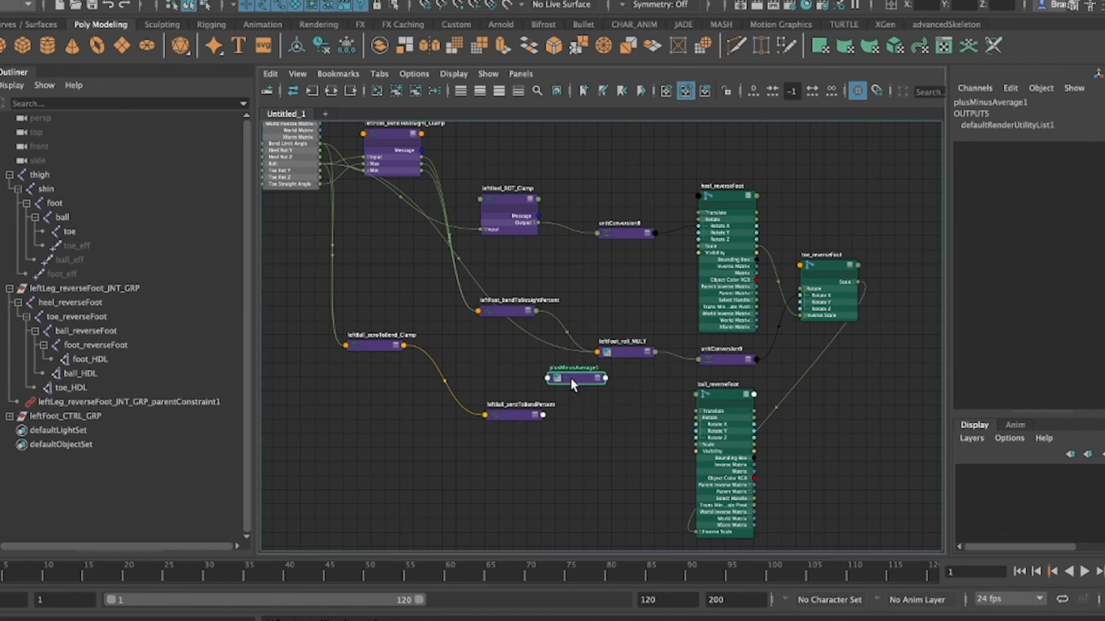
{"action": "double_click", "coordinate": [571, 369]}
{"action": "type", "text": "left"}
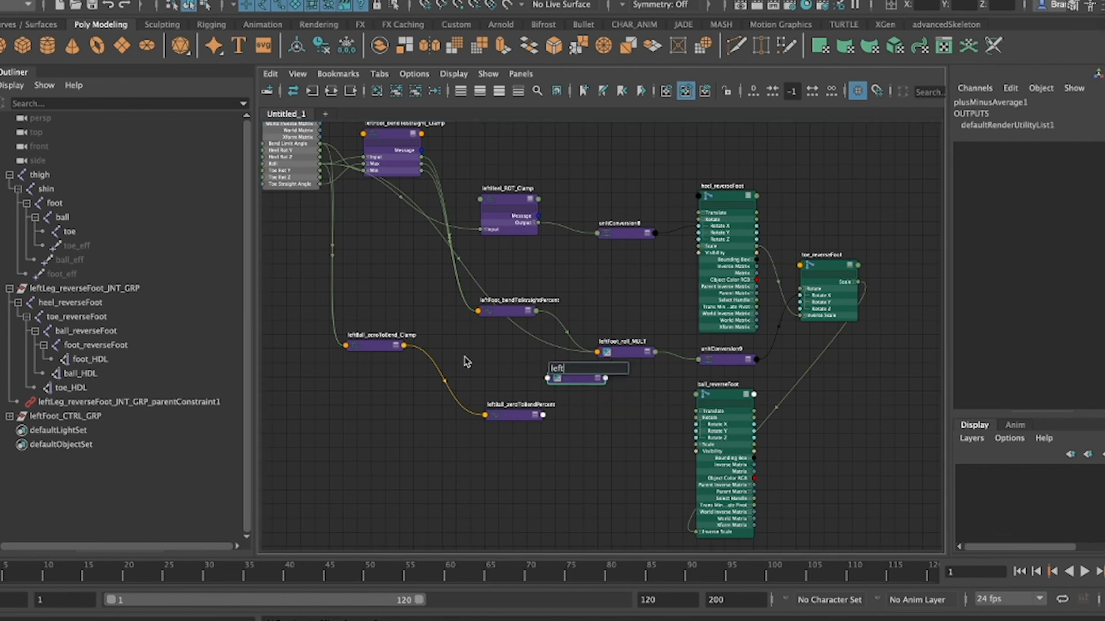
{"action": "type", "text": "Foot_invertPercentage"}
{"action": "key", "text": "Return"}
{"action": "left_click_drag", "start_coordinate": [567, 382], "coordinate": [574, 382]}
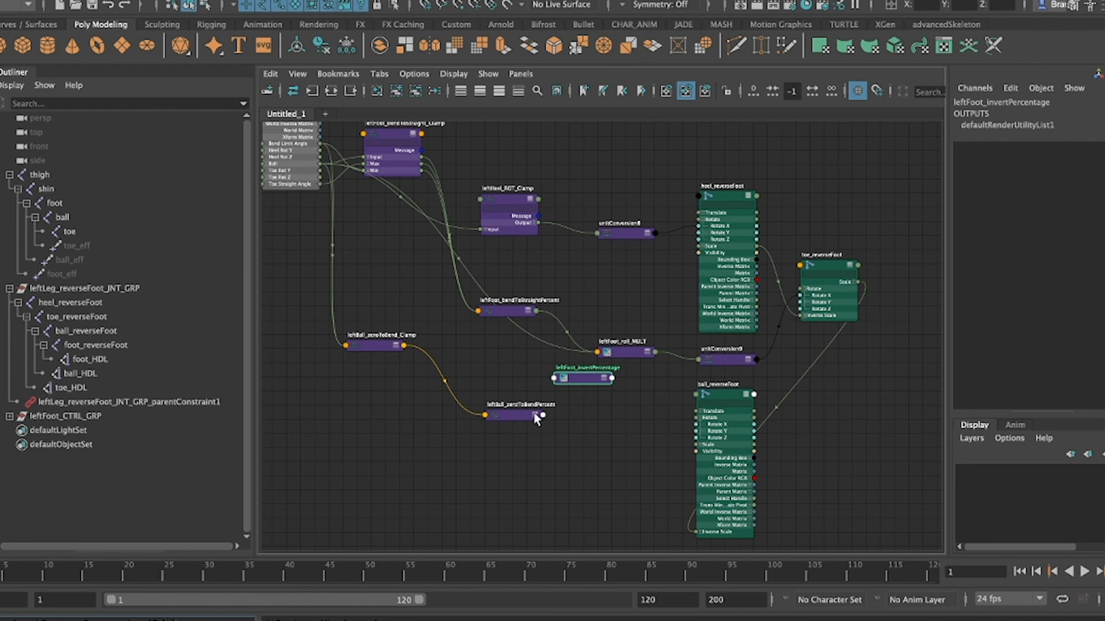
- Open leftFoot_invertPercentage's attributes and give it an Input 1D[0] item with a value of 1
{"action": "key", "text": "ctrl+a"}
{"action": "left_click", "coordinate": [825, 258]}
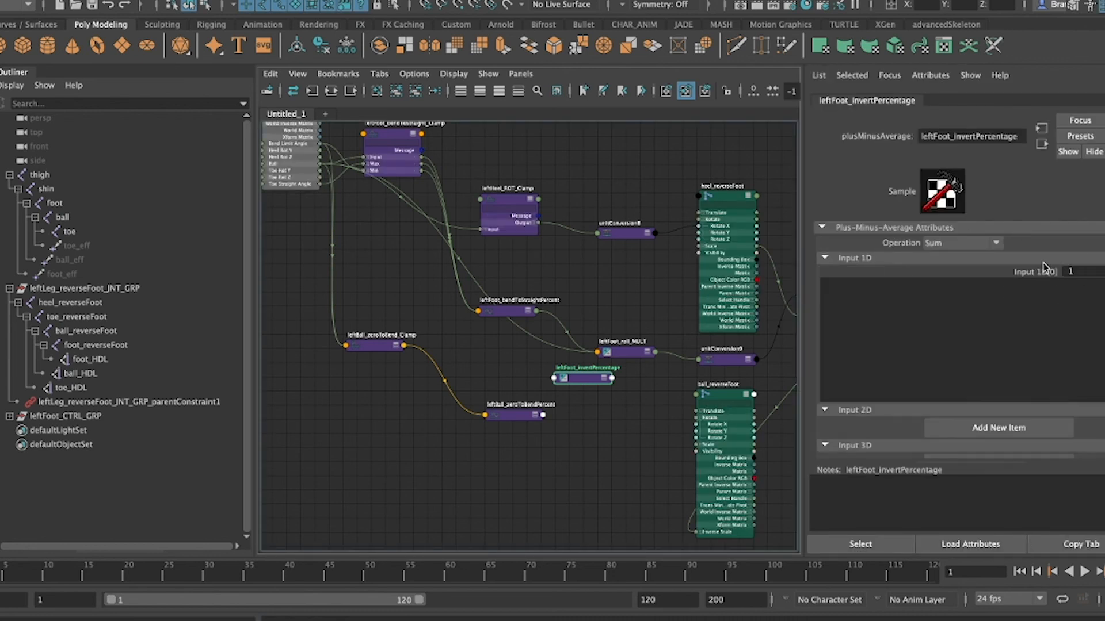
{"action": "left_click", "coordinate": [1031, 276]}
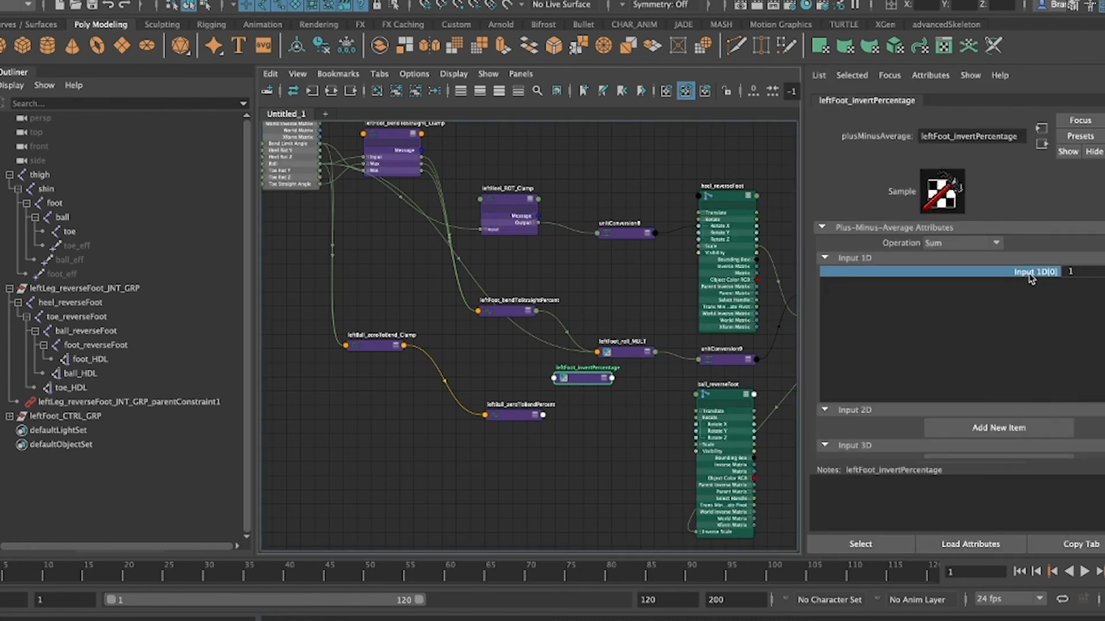
{"action": "left_click_drag", "start_coordinate": [580, 376], "coordinate": [581, 377]}
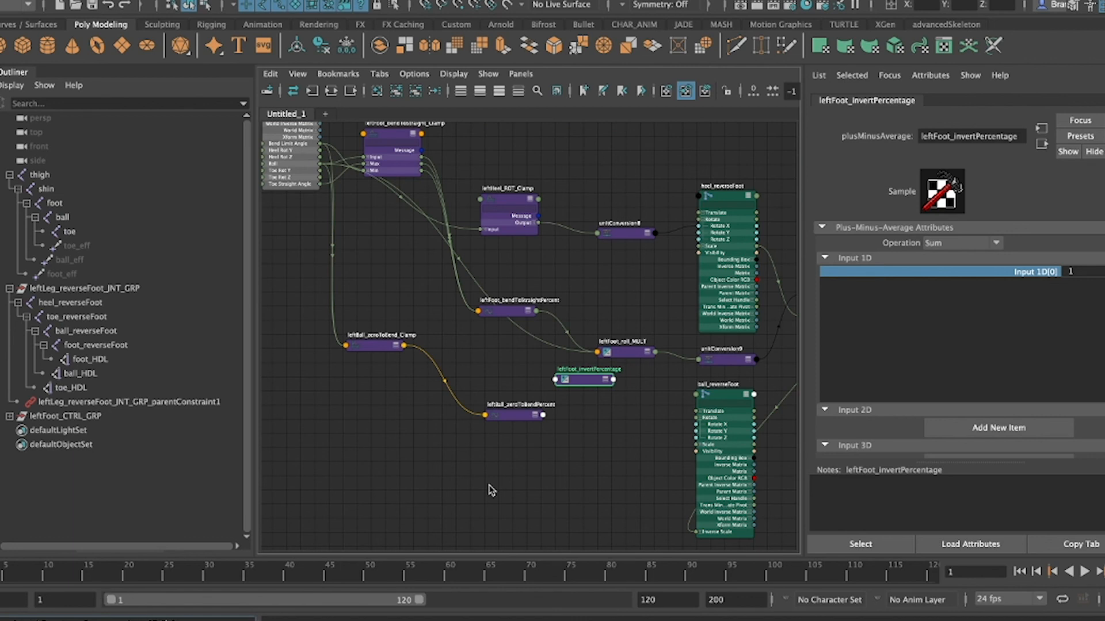
{"action": "key", "text": "Return"}
{"action": "left_click", "coordinate": [552, 473]}
- Expand leftFoot_bendToStraightPercent with its Out Value channels, move it clear, and connect its Out Value X to leftFoot_invertPercentage's Input 1D[1]
{"action": "left_click_drag", "start_coordinate": [495, 314], "coordinate": [453, 313]}
{"action": "scroll", "coordinate": [475, 318], "scroll_direction": "up", "scroll_amount": 3}
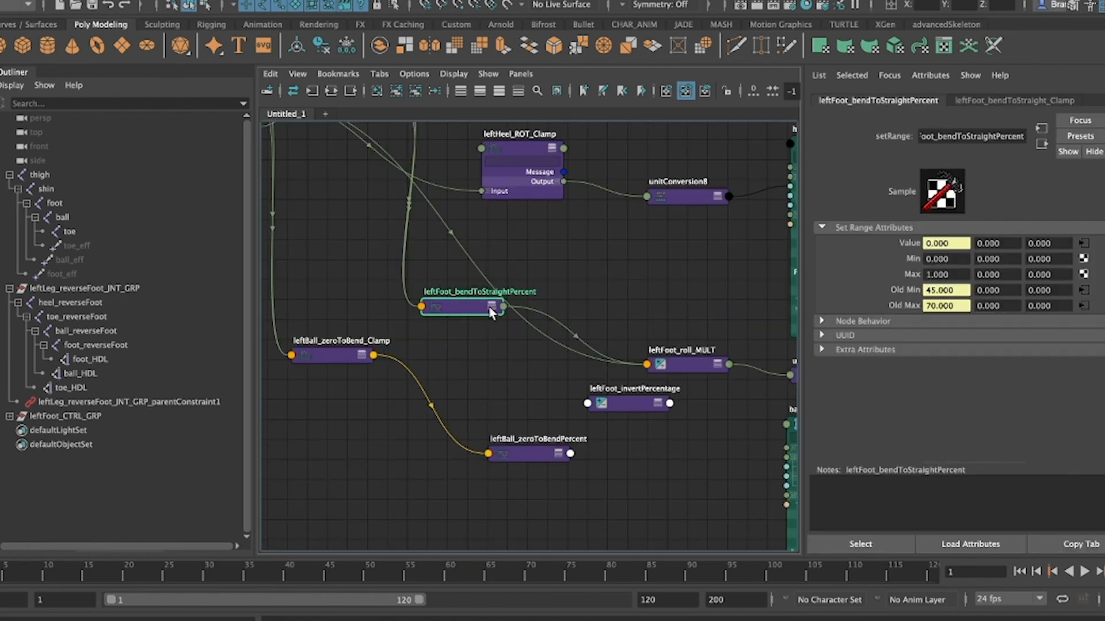
{"action": "left_click", "coordinate": [500, 92]}
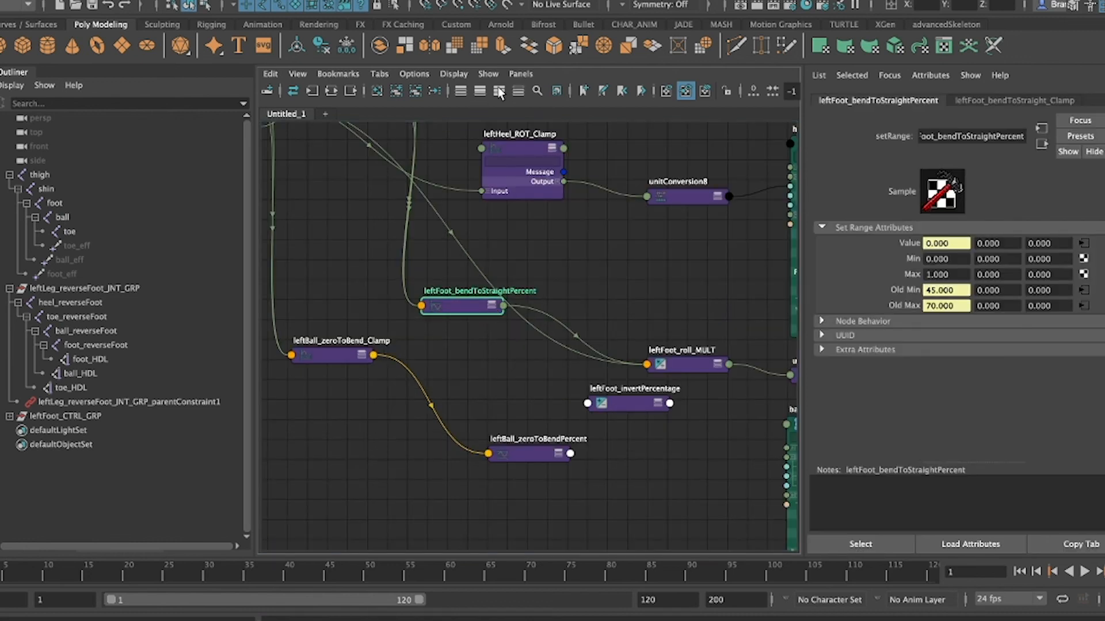
{"action": "left_click", "coordinate": [496, 340]}
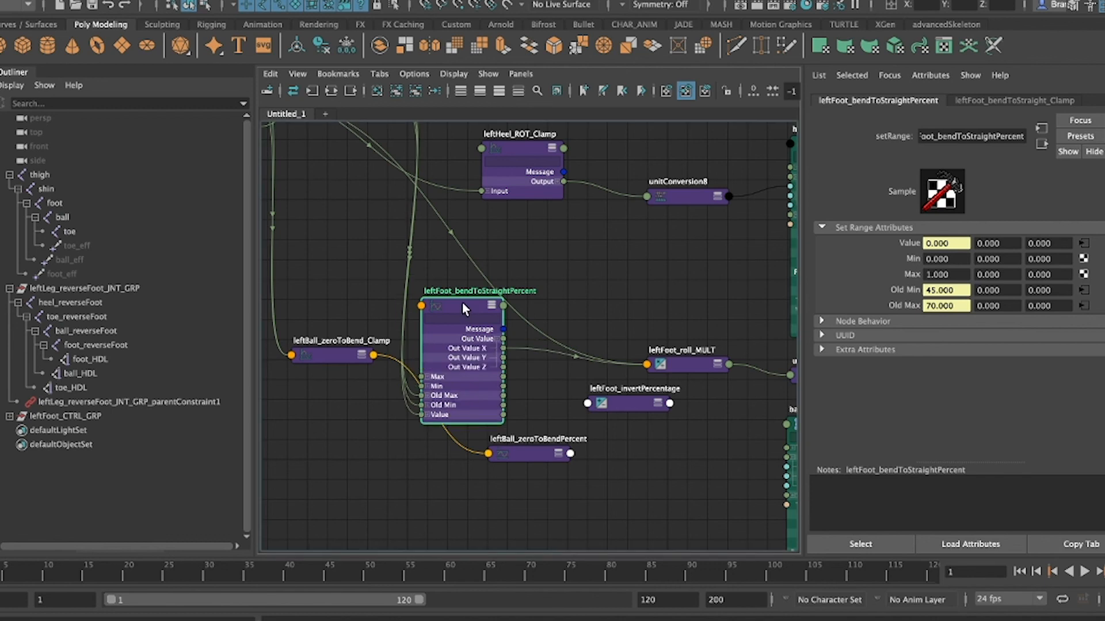
{"action": "left_click_drag", "start_coordinate": [465, 309], "coordinate": [467, 243]}
{"action": "left_click_drag", "start_coordinate": [503, 284], "coordinate": [600, 404]}
{"action": "mouse_move", "coordinate": [625, 413]}
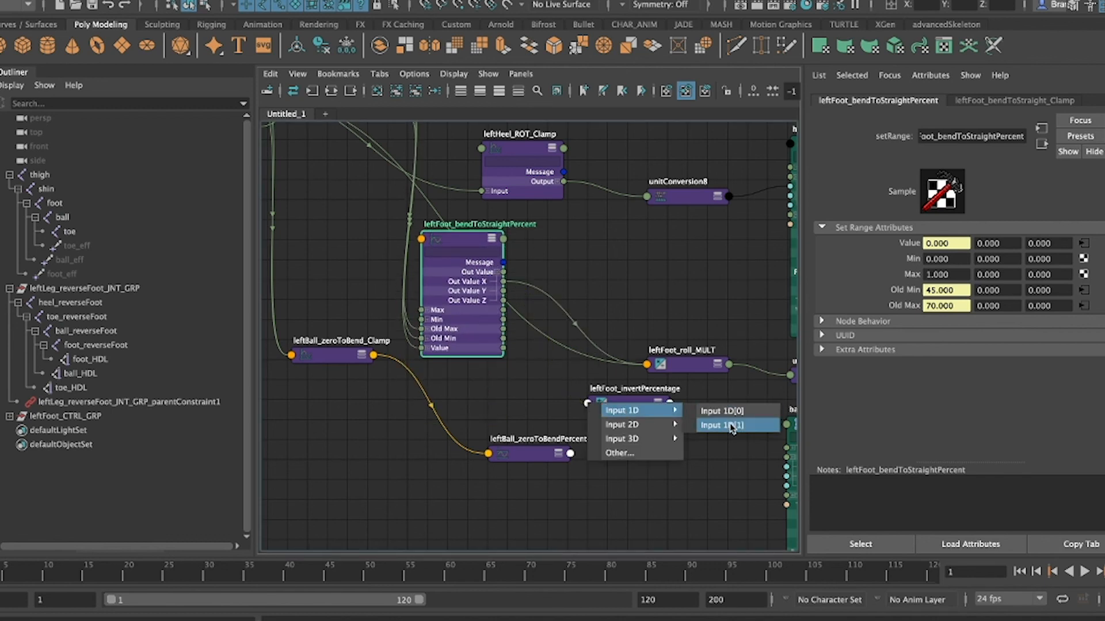
{"action": "left_click", "coordinate": [744, 431]}
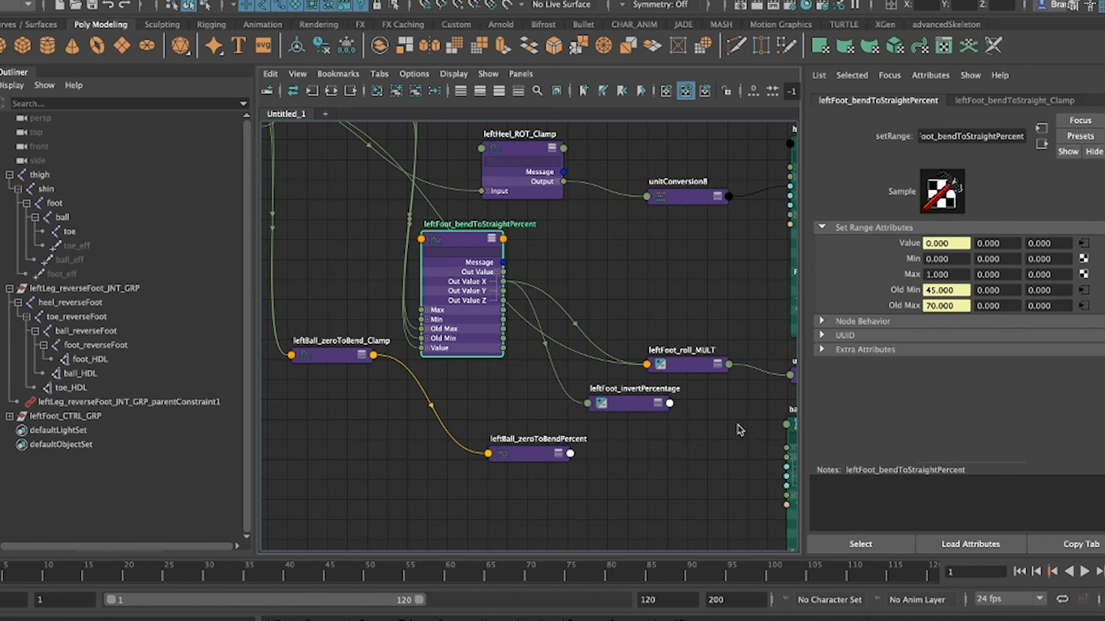
- Move leftFoot_invertPercentage closer to leftFoot_bendToStraightPercent and set its operation to Subtract
{"action": "left_click_drag", "start_coordinate": [637, 399], "coordinate": [561, 391]}
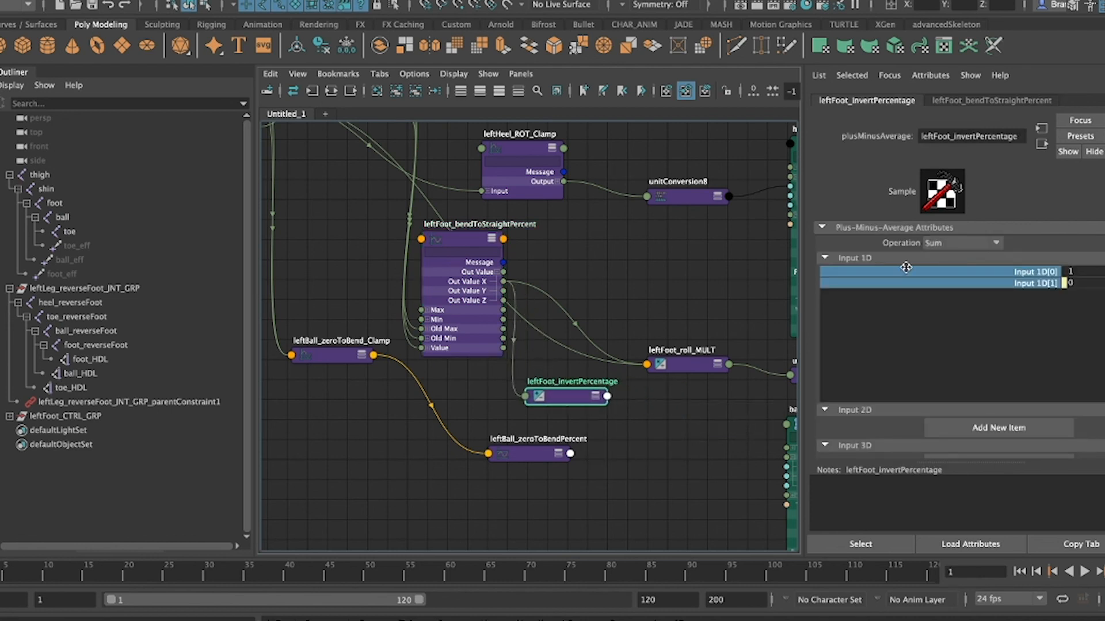
{"action": "left_click", "coordinate": [940, 244]}
{"action": "left_click", "coordinate": [939, 287]}
- Move the ball_reverseFoot node further right to clear space beside leftFoot_roll_MULT
{"action": "middle_click_drag", "start_coordinate": [621, 454], "coordinate": [473, 389]}
{"action": "left_click", "coordinate": [473, 389]}
{"action": "left_click_drag", "start_coordinate": [653, 374], "coordinate": [747, 369]}
{"action": "left_click", "coordinate": [535, 381]}
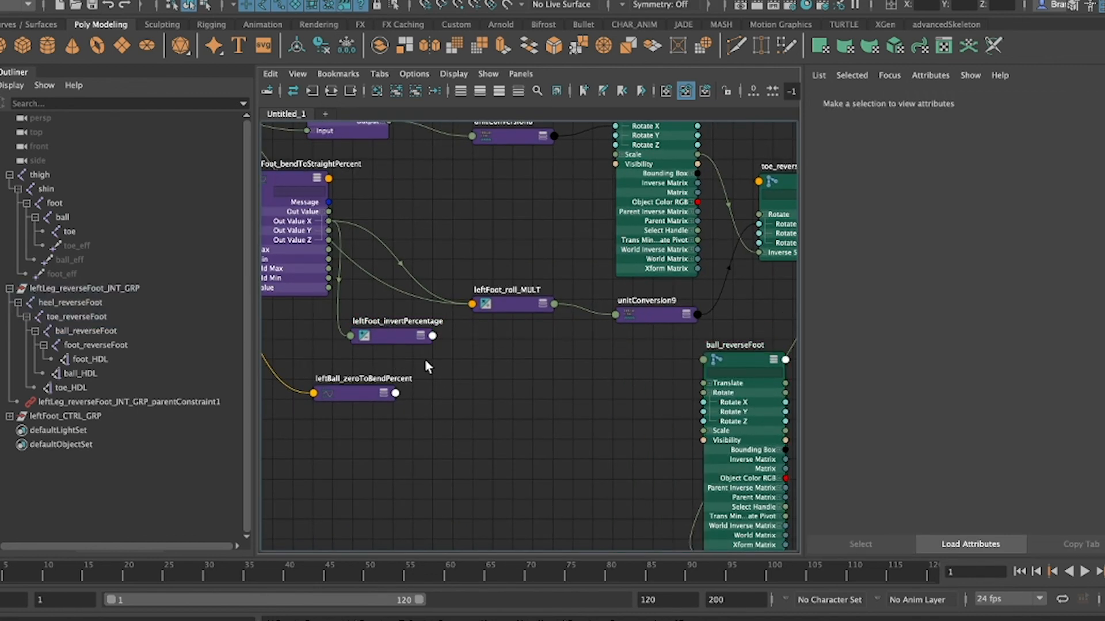
- Add a multiplyDivide node named leftBall_percent_MULT between leftBall_zeroToBendPercent and ball_reverseFoot
{"action": "key", "text": "Tab"}
{"action": "type", "text": "multipl"}
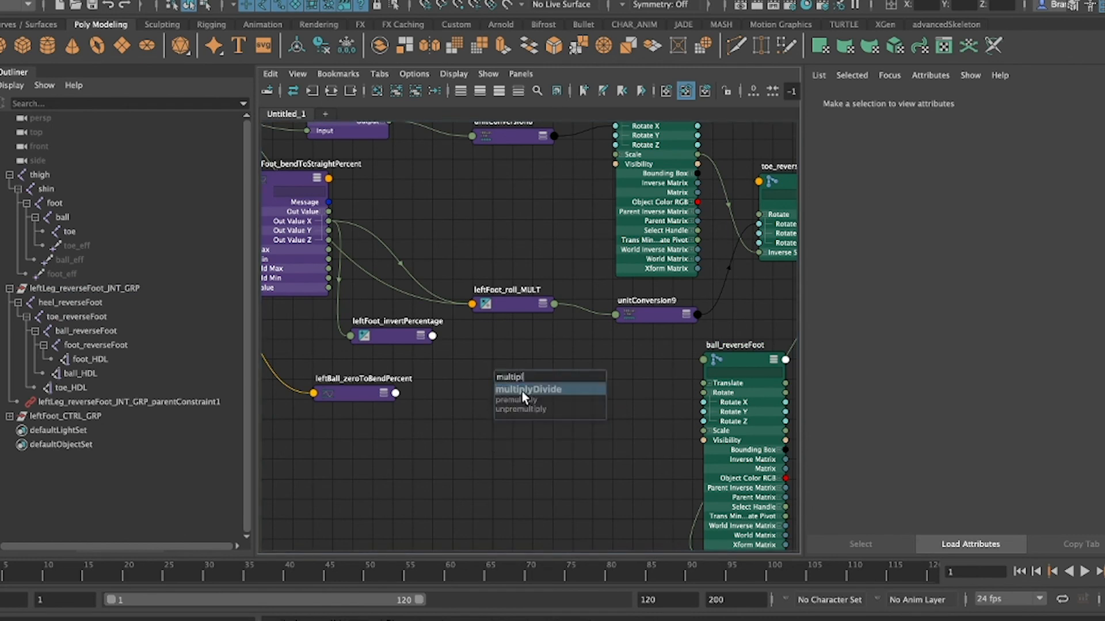
{"action": "left_click", "coordinate": [523, 392]}
{"action": "double_click", "coordinate": [516, 365]}
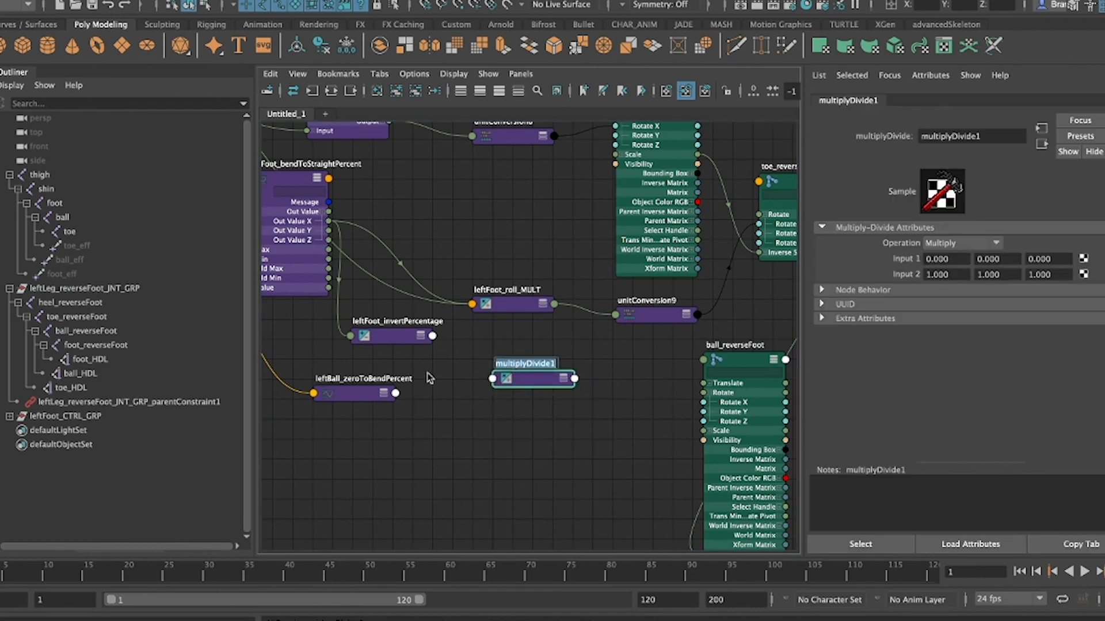
{"action": "type", "text": "leftBall_percent_MULT"}
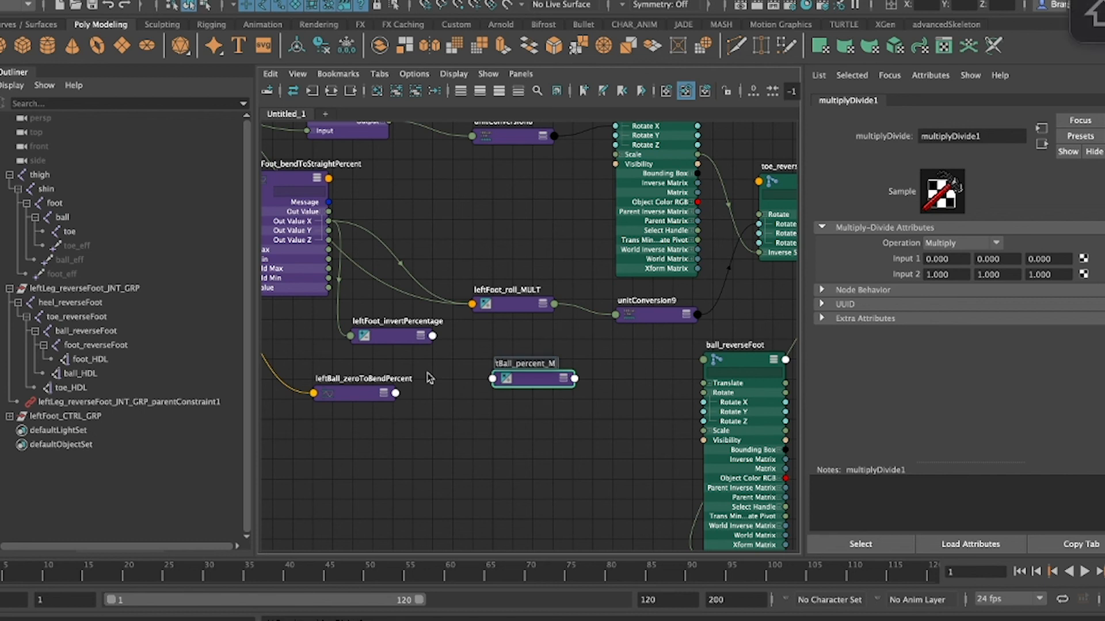
{"action": "key", "text": "Return"}
{"action": "left_click_drag", "start_coordinate": [544, 376], "coordinate": [516, 375]}
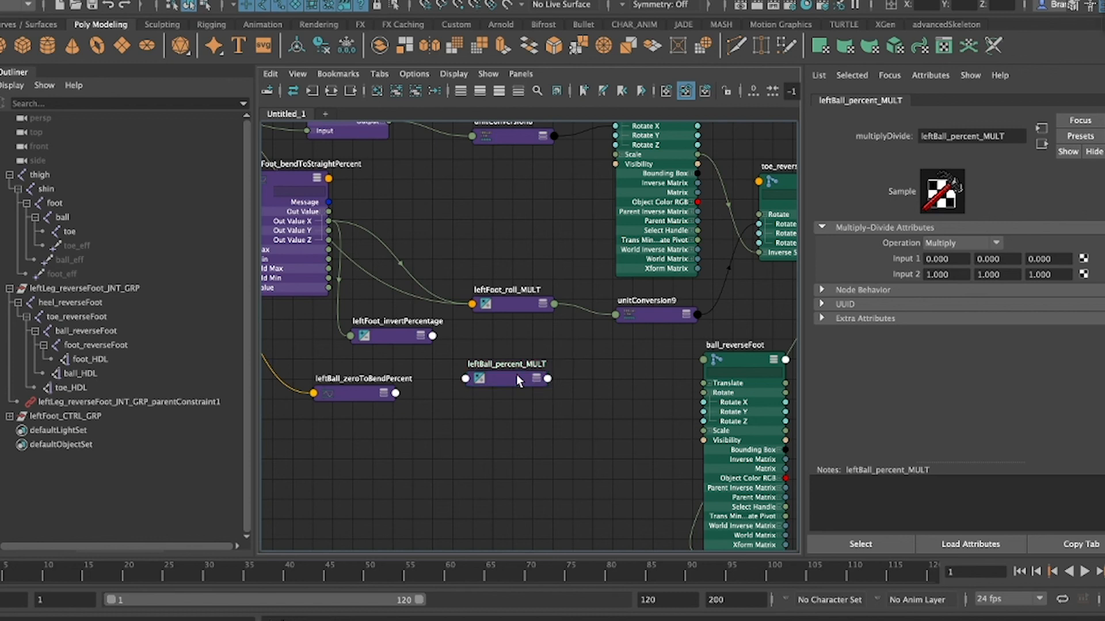
- Duplicate leftBall_percent_MULT, place the copy just before ball_reverseFoot and rename it leftBall_roll_MULT
{"action": "key", "text": "ctrl+d"}
{"action": "left_click_drag", "start_coordinate": [476, 480], "coordinate": [632, 399]}
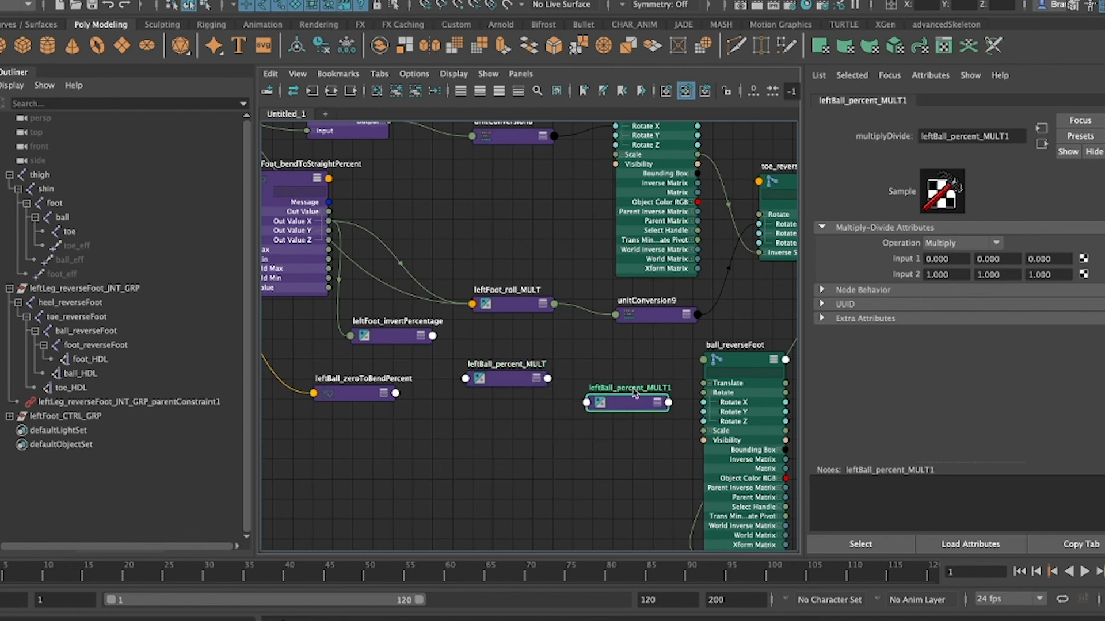
{"action": "double_click", "coordinate": [633, 387]}
{"action": "left_click", "coordinate": [677, 388]}
{"action": "key", "text": "BackSpace"}
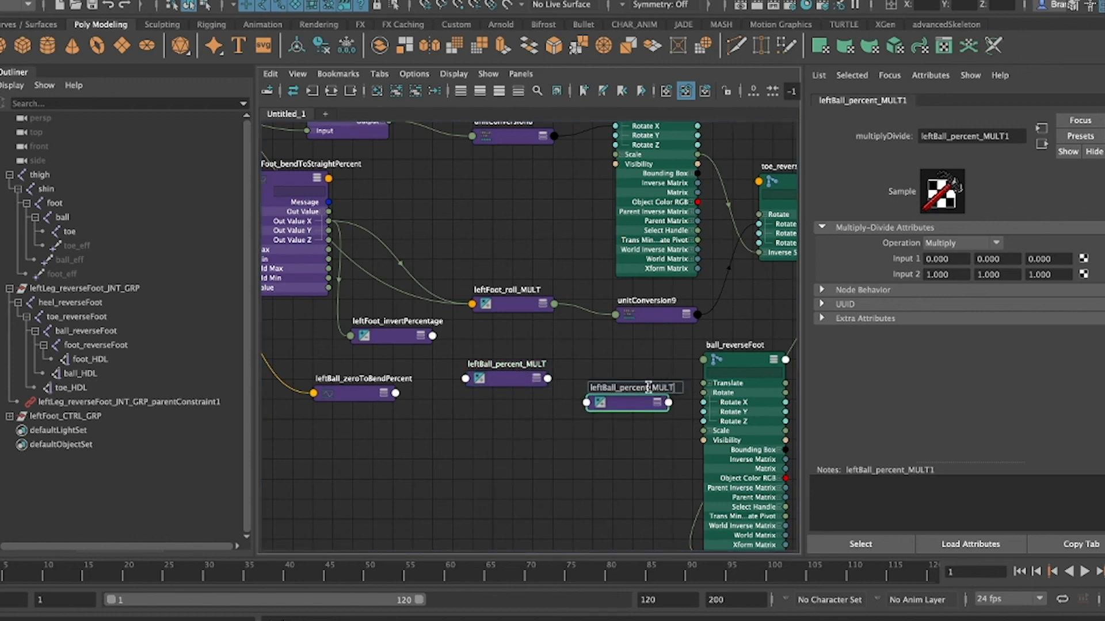
{"action": "left_click", "coordinate": [649, 388]}
{"action": "key", "text": "BackSpace"}
{"action": "key", "text": "BackSpace"}
{"action": "key", "text": "BackSpace"}
{"action": "key", "text": "BackSpace"}
{"action": "key", "text": "BackSpace"}
{"action": "key", "text": "BackSpace"}
{"action": "type", "text": "roll"}
{"action": "key", "text": "Return"}
- Connect leftFoot_invertPercentage's Output 1D to leftBall_percent_MULT's Input 2X
{"action": "left_click", "coordinate": [432, 336]}
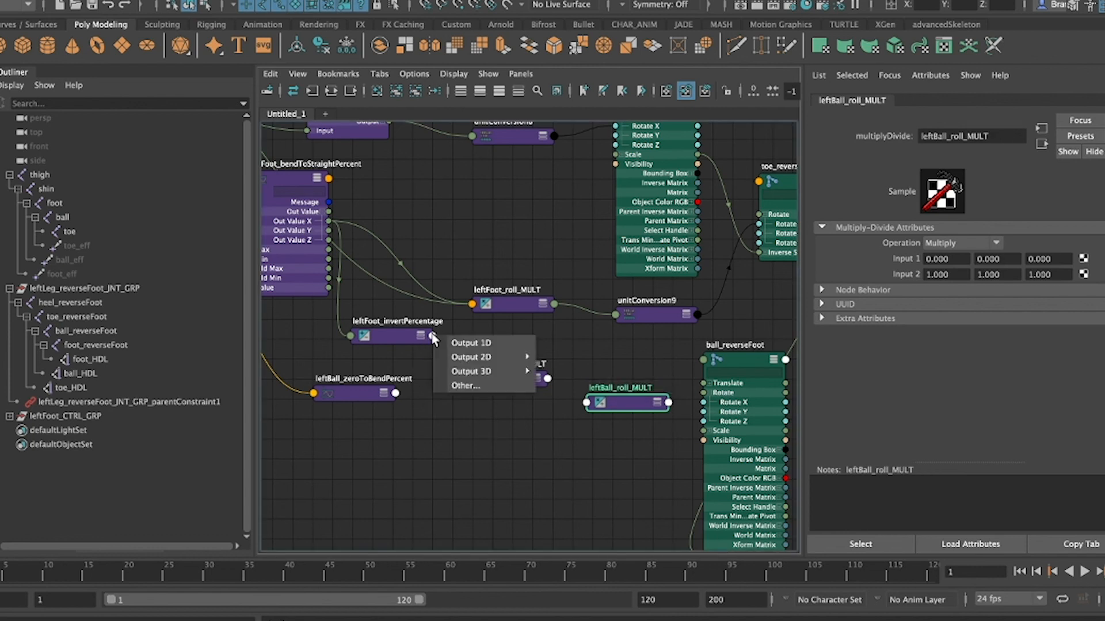
{"action": "left_click", "coordinate": [470, 343]}
{"action": "left_click", "coordinate": [465, 380]}
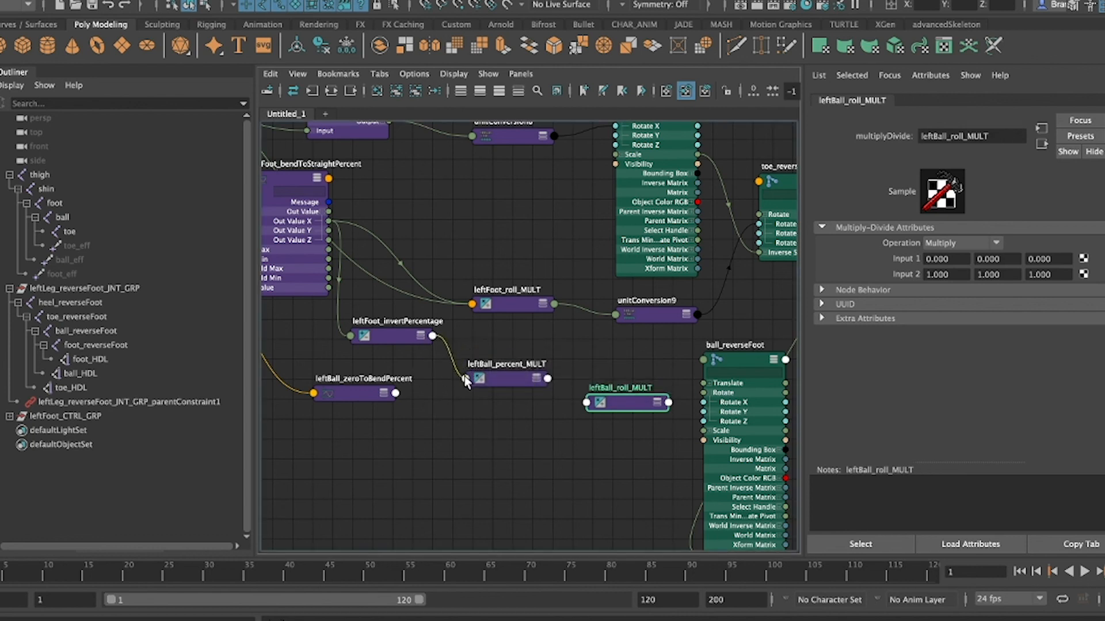
{"action": "mouse_move", "coordinate": [542, 402]}
{"action": "left_click", "coordinate": [583, 405]}
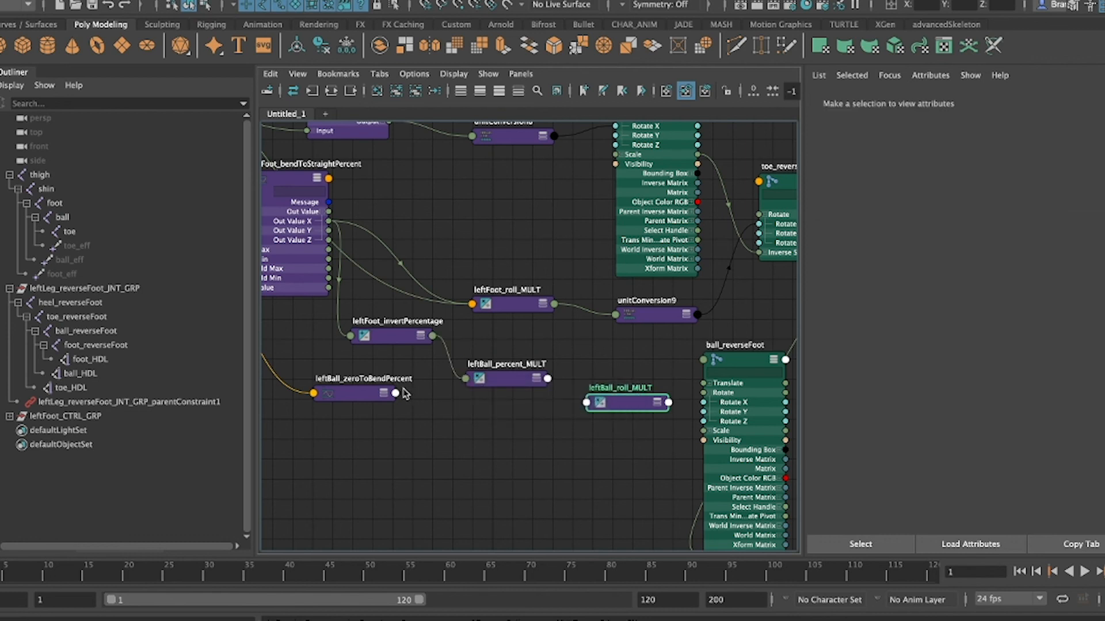
- Connect leftBall_zeroToBendPercent's Out Value X to leftBall_percent_MULT's Input 1X and select leftBall_percent_MULT to check its inputs
{"action": "left_click", "coordinate": [396, 394]}
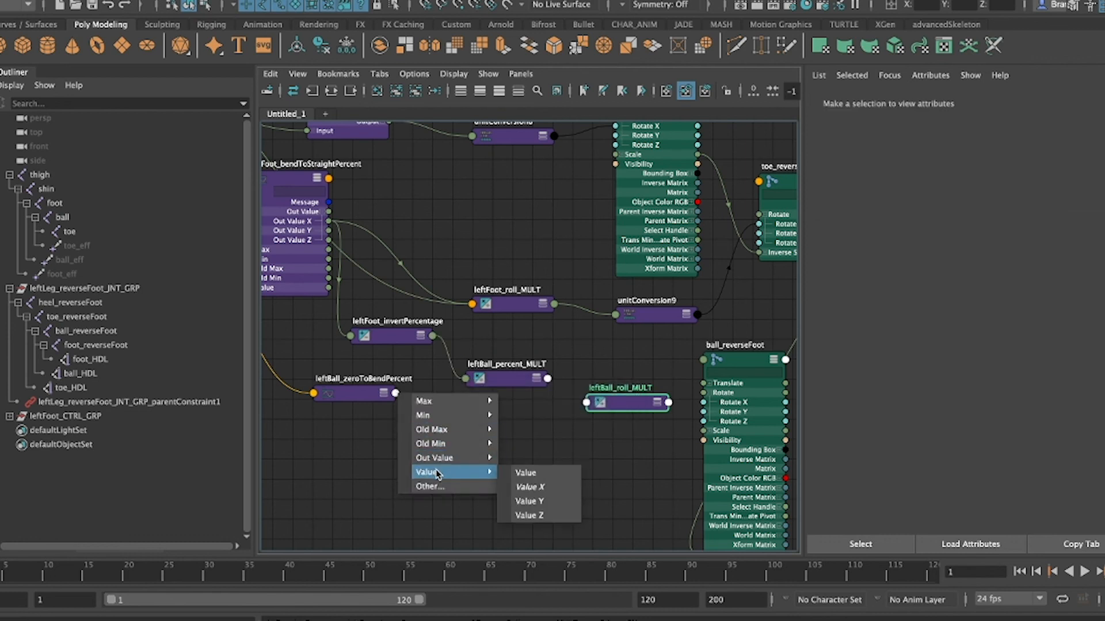
{"action": "mouse_move", "coordinate": [435, 459]}
{"action": "left_click", "coordinate": [537, 472]}
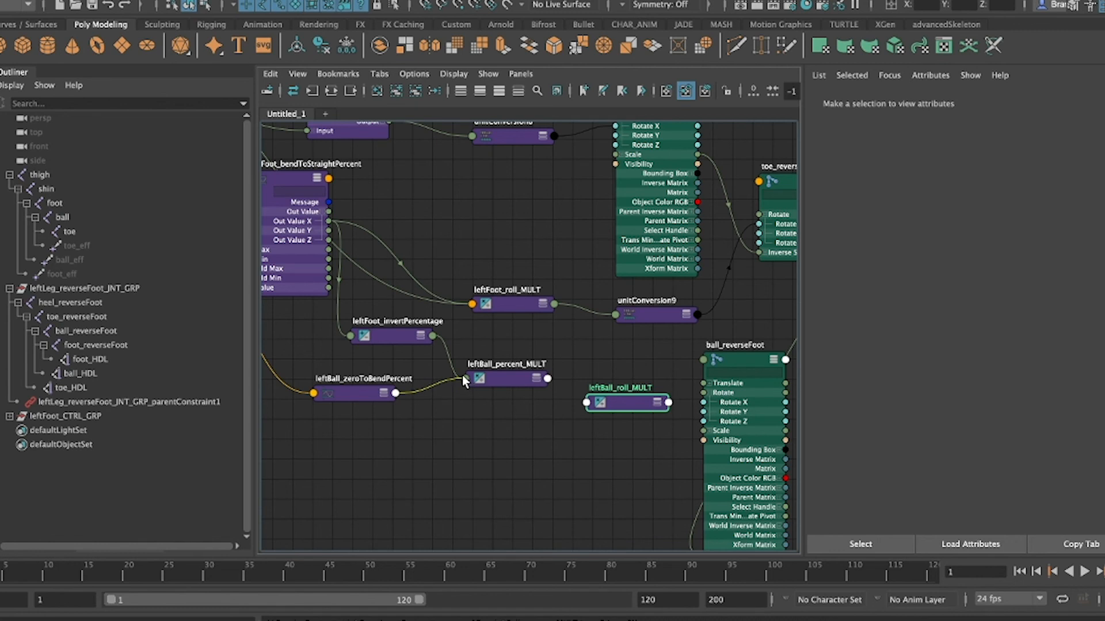
{"action": "left_click", "coordinate": [464, 378]}
{"action": "mouse_move", "coordinate": [489, 387]}
{"action": "left_click", "coordinate": [575, 388]}
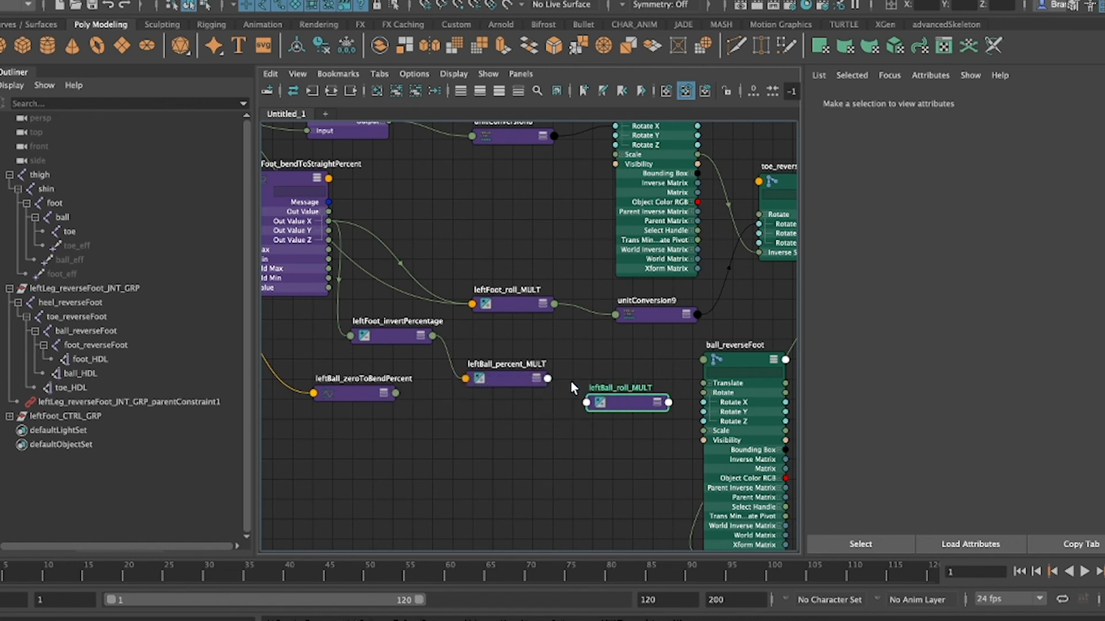
{"action": "left_click", "coordinate": [500, 383]}
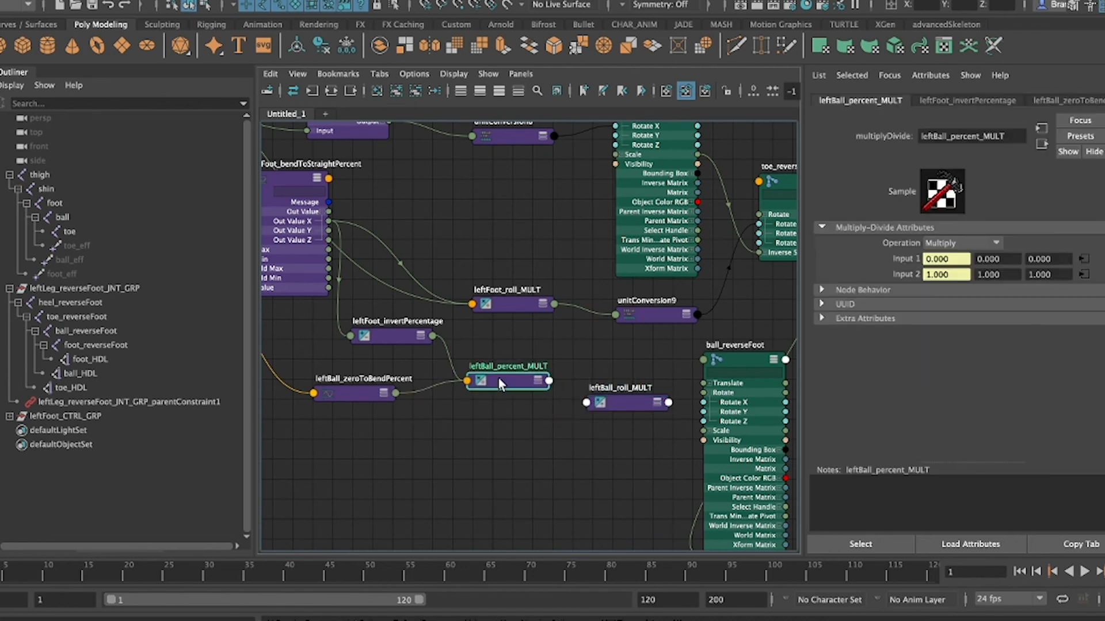
- Connect leftBall_percent_MULT's Output X to leftBall_roll_MULT's Input 1X
{"action": "left_click", "coordinate": [549, 382]}
{"action": "mouse_move", "coordinate": [511, 415]}
{"action": "mouse_move", "coordinate": [584, 419]}
{"action": "left_click", "coordinate": [701, 436]}
{"action": "left_click", "coordinate": [585, 402]}
{"action": "mouse_move", "coordinate": [627, 412]}
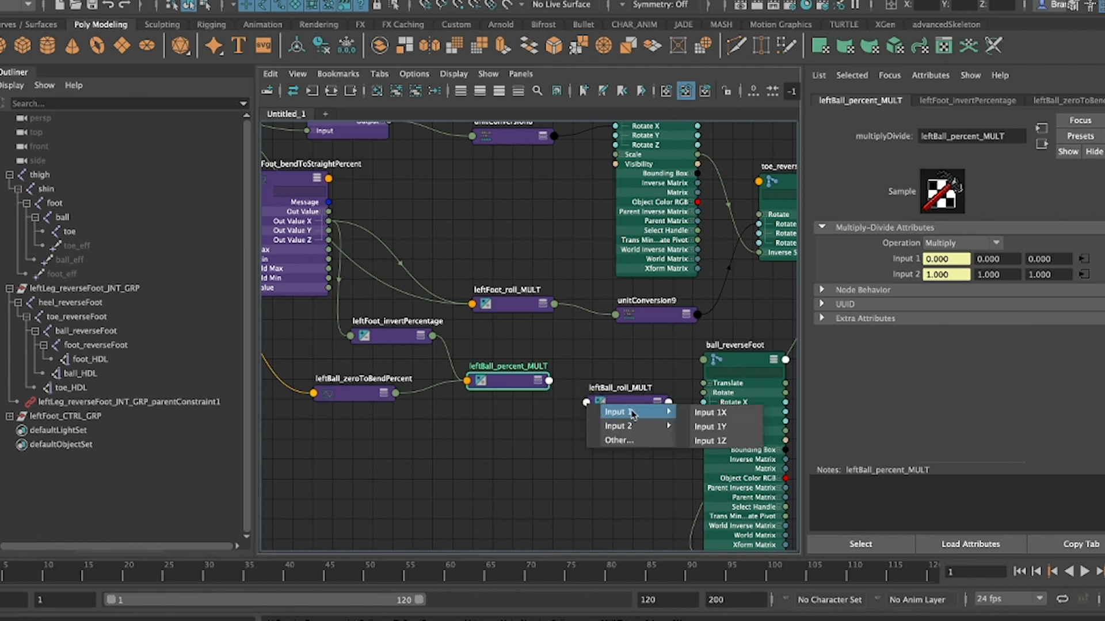
{"action": "left_click", "coordinate": [700, 412]}
- Connect leftFoot_CTRL's Roll attribute to leftBall_roll_MULT's Input 2X
{"action": "middle_click_drag", "start_coordinate": [580, 373], "coordinate": [567, 408], "text": "alt"}
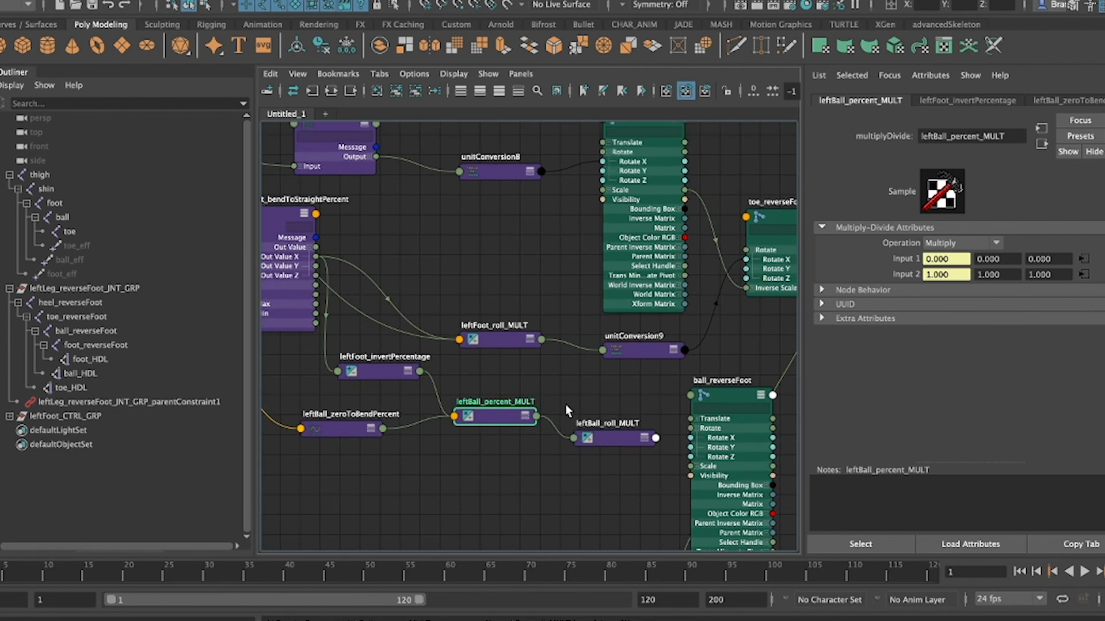
{"action": "scroll", "coordinate": [567, 409], "scroll_direction": "down", "scroll_amount": 4}
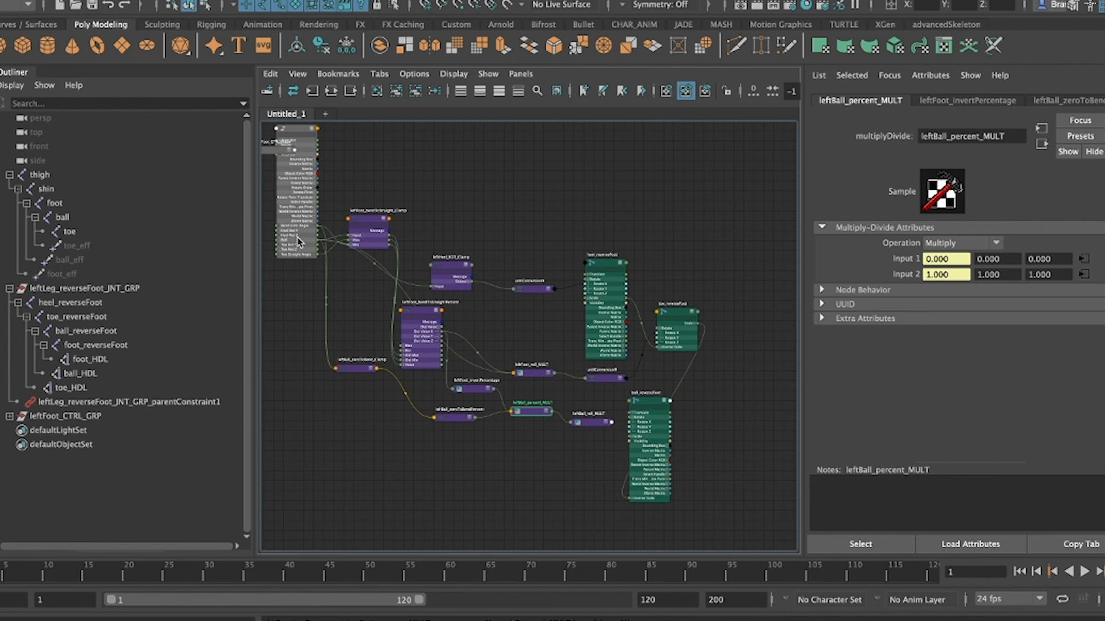
{"action": "left_click_drag", "start_coordinate": [317, 239], "coordinate": [575, 424]}
{"action": "left_click", "coordinate": [706, 427]}
{"action": "scroll", "coordinate": [599, 445], "scroll_direction": "up", "scroll_amount": 4}
{"action": "middle_click_drag", "start_coordinate": [575, 433], "coordinate": [506, 425], "text": "alt"}
- Connect leftBall_roll_MULT's Output X to ball_reverseFoot's rotation and auto-arrange the node graph
{"action": "left_click", "coordinate": [562, 394]}
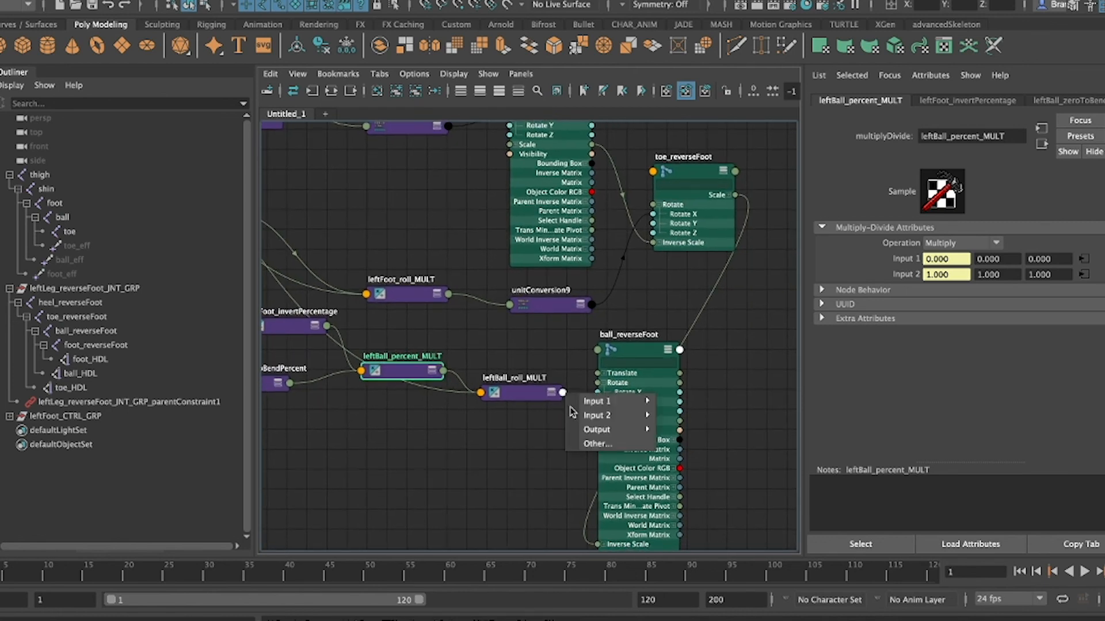
{"action": "mouse_move", "coordinate": [591, 431]}
{"action": "left_click", "coordinate": [701, 442]}
{"action": "left_click", "coordinate": [599, 414]}
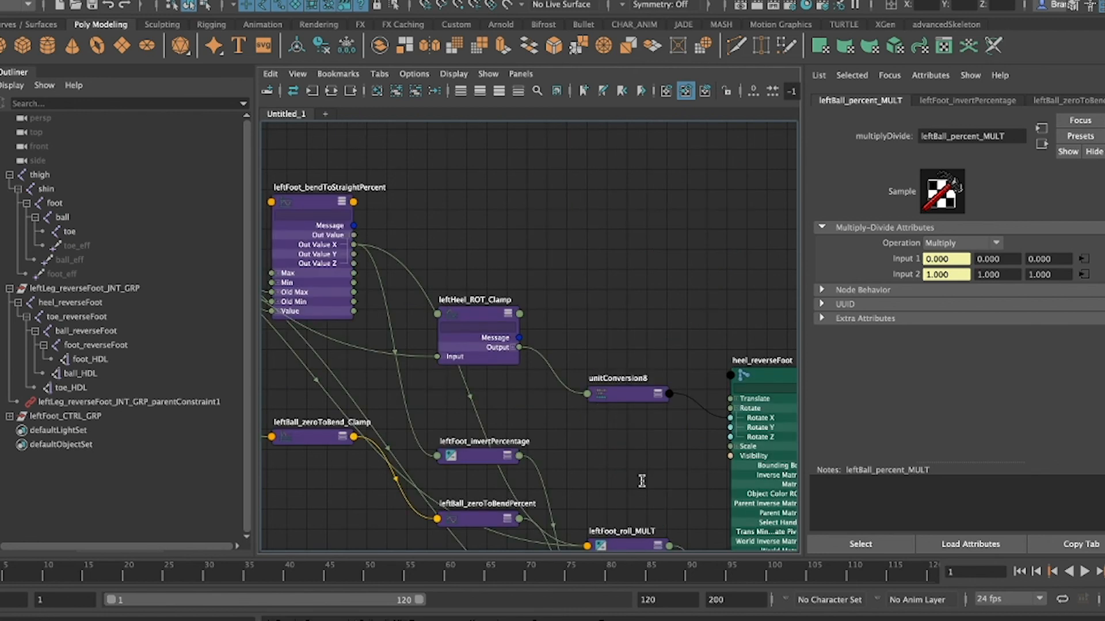
{"action": "left_click", "coordinate": [665, 499]}
{"action": "key", "text": "a"}
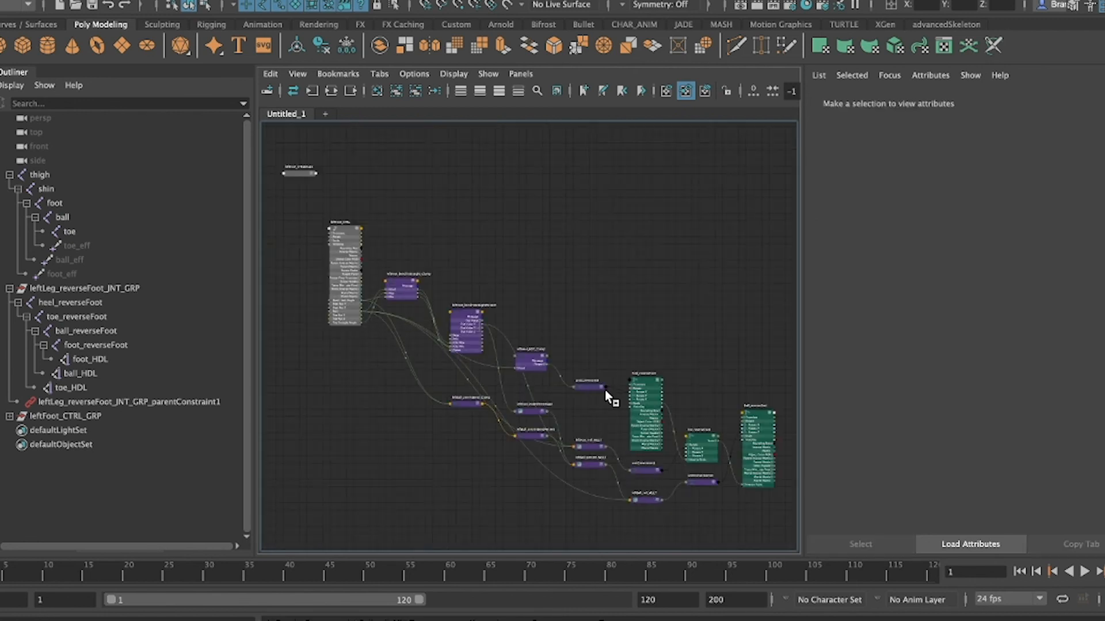
- Switch the node graph panel to the persp view, select leftFoot_CTRL and show its channels
{"action": "left_click", "coordinate": [521, 74]}
{"action": "mouse_move", "coordinate": [639, 88]}
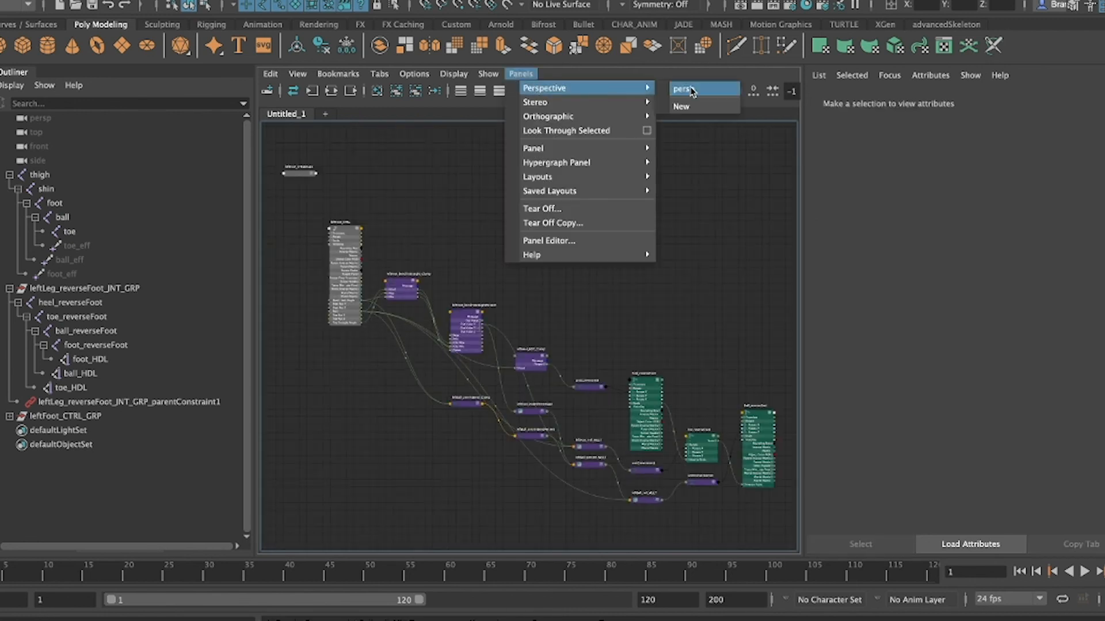
{"action": "left_click", "coordinate": [692, 90]}
{"action": "left_click", "coordinate": [596, 377]}
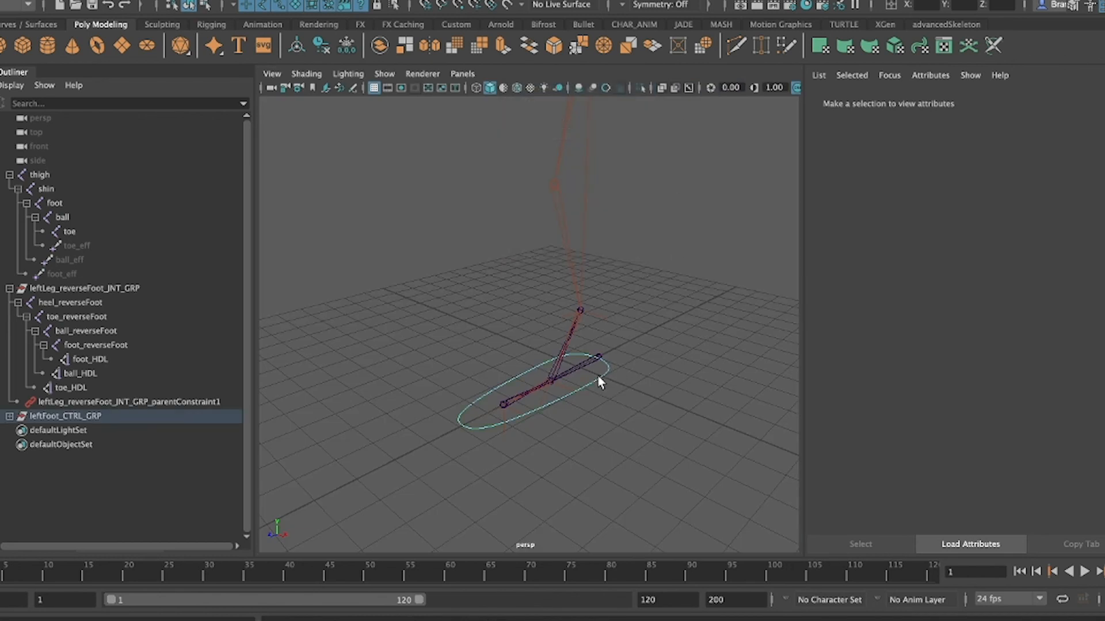
{"action": "key", "text": "ctrl+a"}
- Test the foot by scrubbing leftFoot_CTRL's Roll to about 65.8 and its Bend Limit Angle to about 69.4
{"action": "left_click", "coordinate": [1061, 272]}
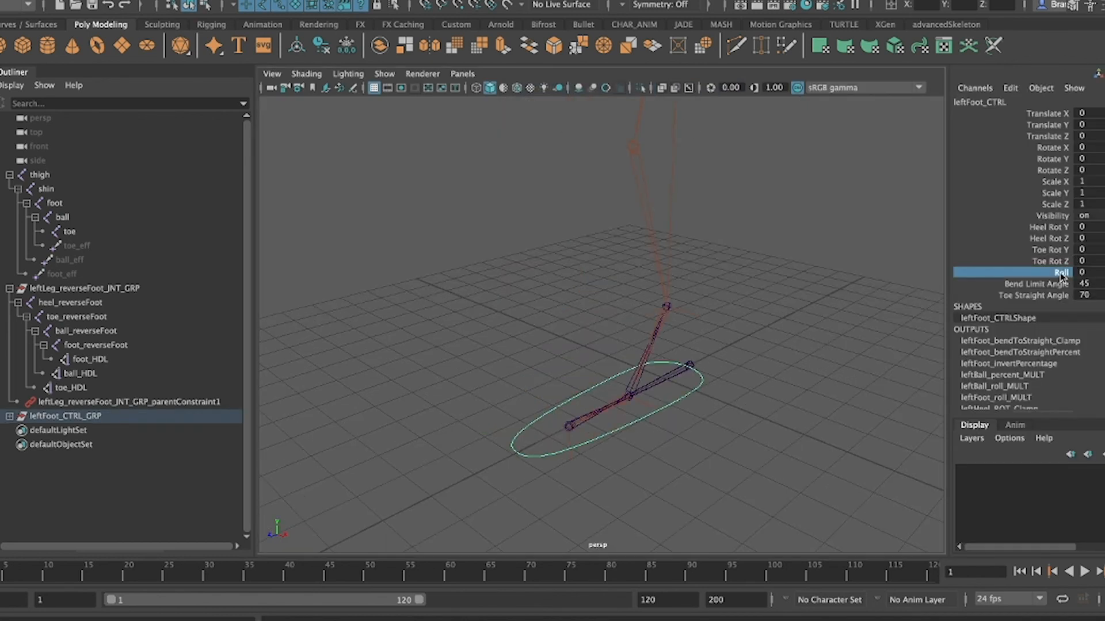
{"action": "middle_click_drag", "start_coordinate": [609, 326], "coordinate": [1077, 246]}
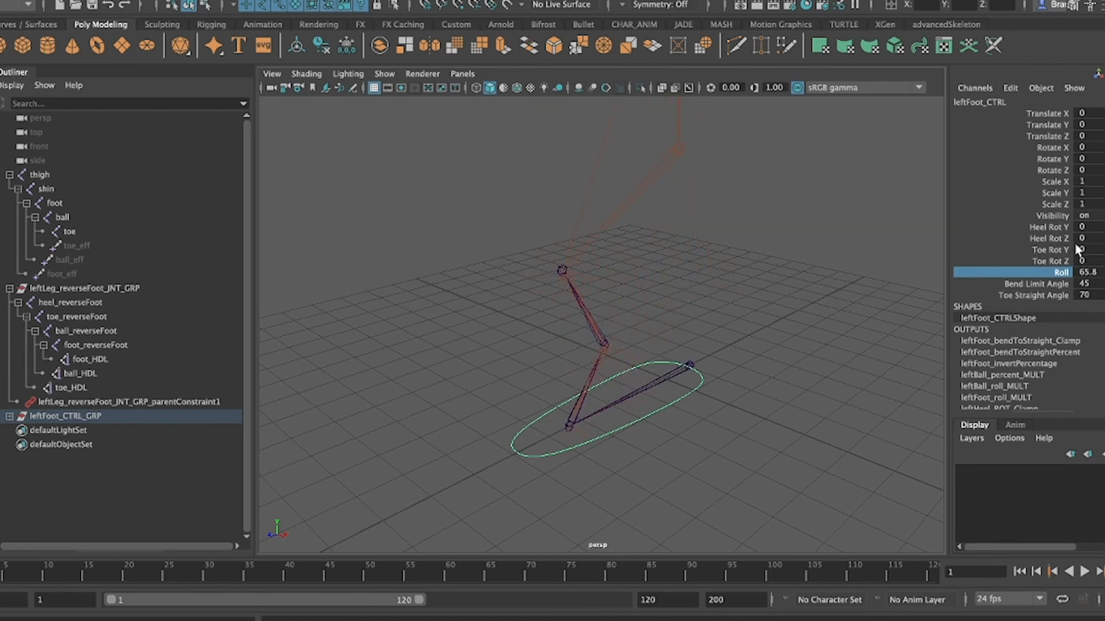
{"action": "left_click", "coordinate": [1060, 286]}
{"action": "middle_click_drag", "start_coordinate": [722, 273], "coordinate": [978, 328]}
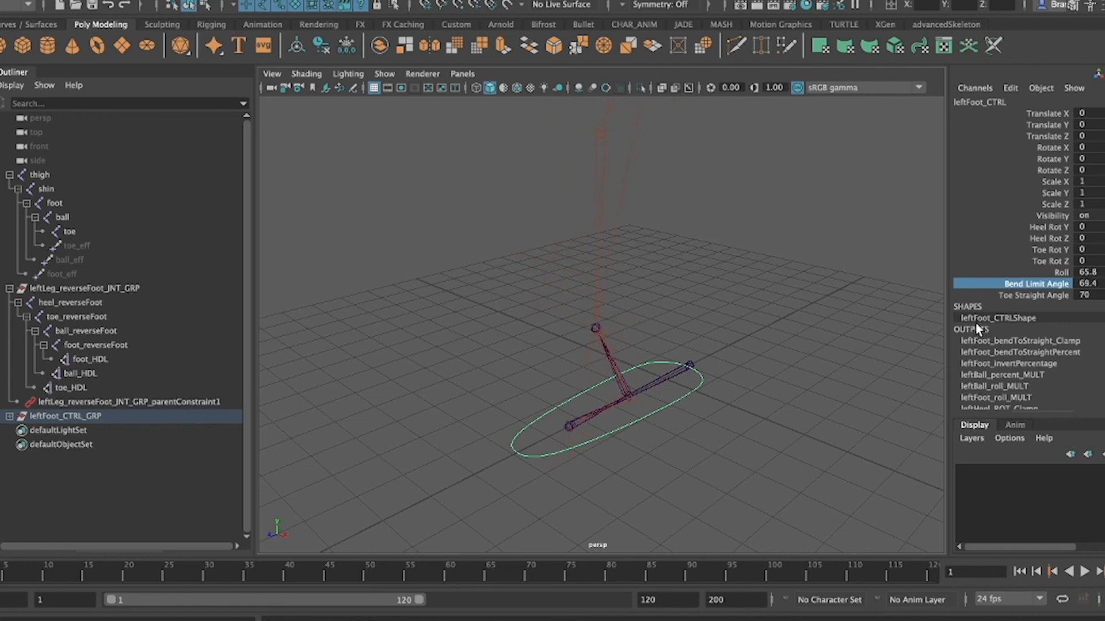
- Try raising the Bend Limit Angle to about 75.6, beyond the Toe Straight Angle, and undo that change
{"action": "left_click", "coordinate": [1048, 296]}
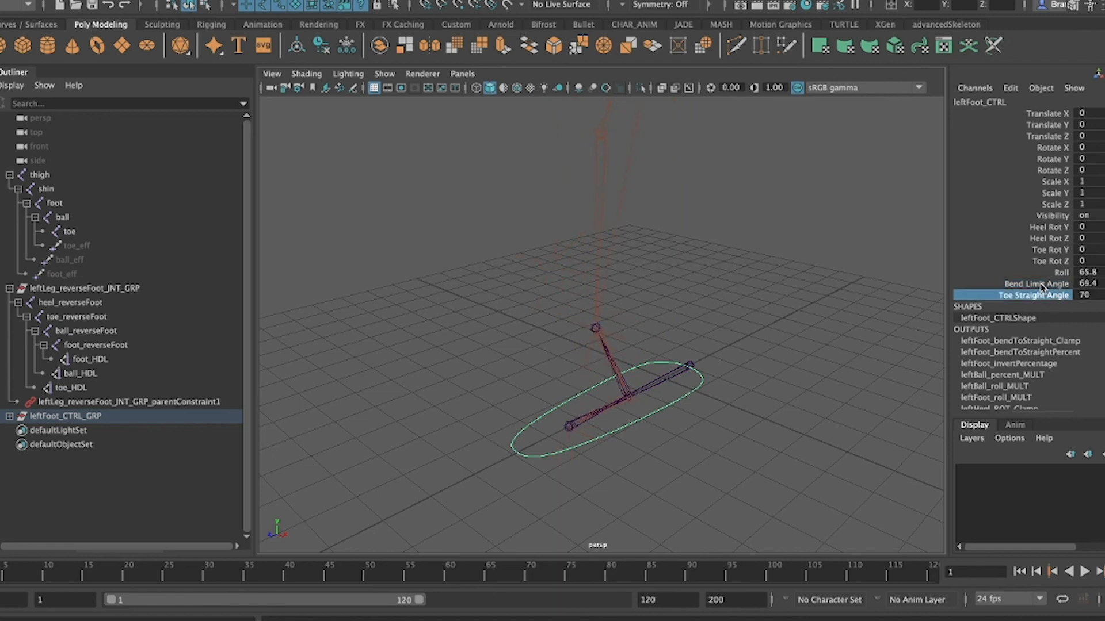
{"action": "left_click", "coordinate": [1038, 283]}
{"action": "middle_click_drag", "start_coordinate": [846, 288], "coordinate": [886, 285]}
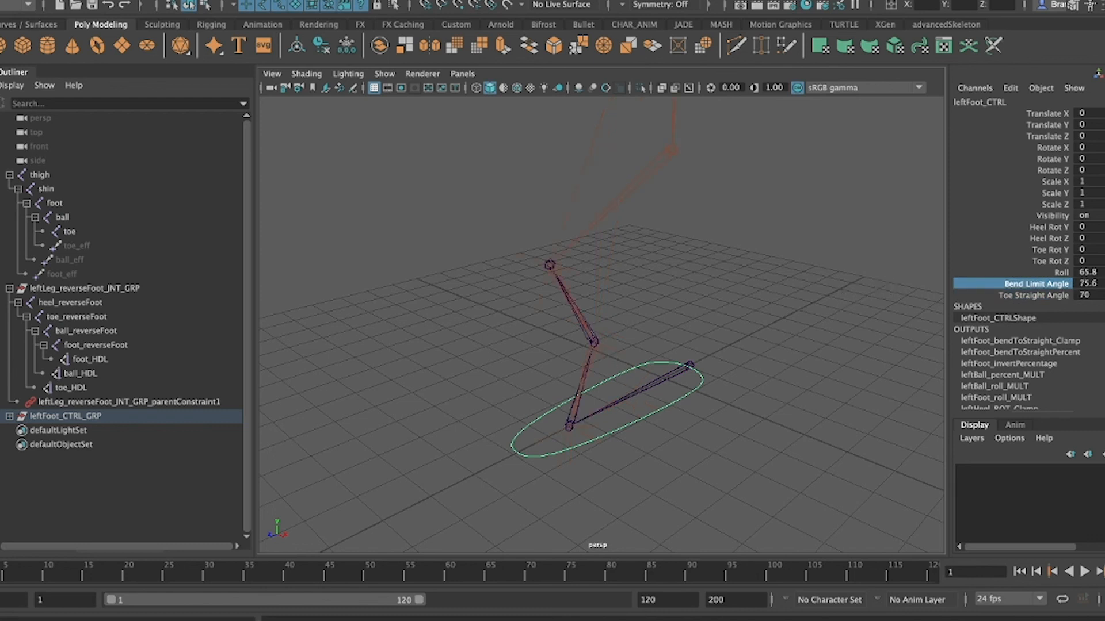
{"action": "key", "text": "ctrl+z"}
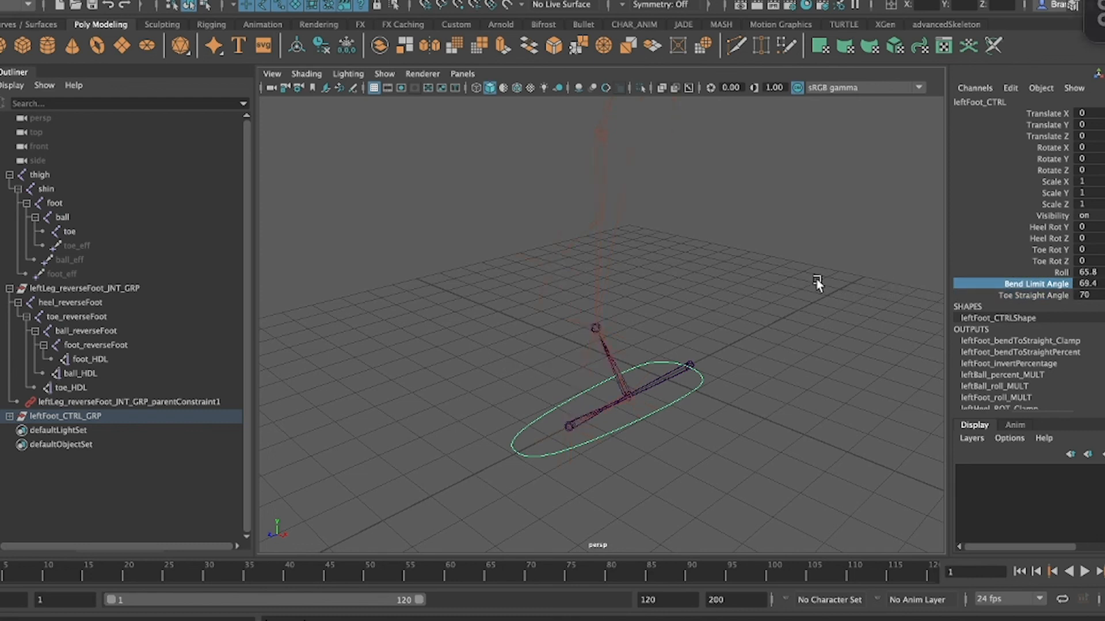
- Test a Bend Limit Angle of about 28.1 with a Toe Straight Angle of about 38.9, and restore them to 45 and 70
{"action": "middle_click_drag", "start_coordinate": [836, 251], "coordinate": [540, 292]}
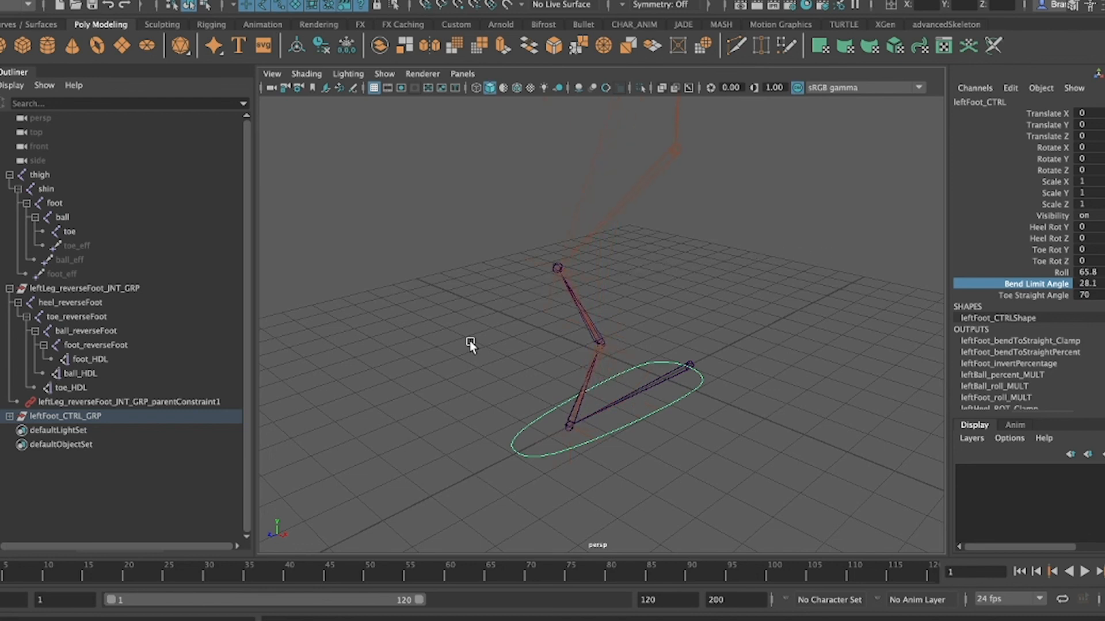
{"action": "left_click", "coordinate": [1036, 296]}
{"action": "middle_click_drag", "start_coordinate": [795, 277], "coordinate": [706, 291]}
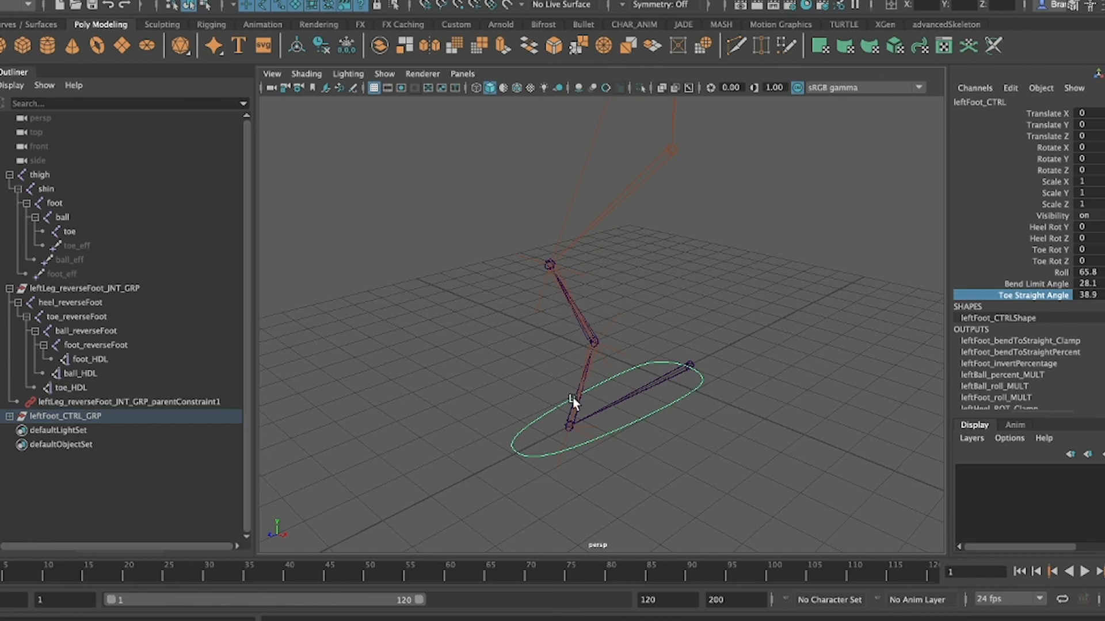
{"action": "middle_click_drag", "start_coordinate": [754, 329], "coordinate": [1085, 289]}
- Scrub leftFoot_CTRL's Roll back and forth through the heel and ball range, ending at about 13.5
{"action": "left_click", "coordinate": [1058, 274]}
{"action": "middle_click_drag", "start_coordinate": [683, 301], "coordinate": [16, 284]}
{"action": "middle_click_drag", "start_coordinate": [12, 285], "coordinate": [310, 245]}
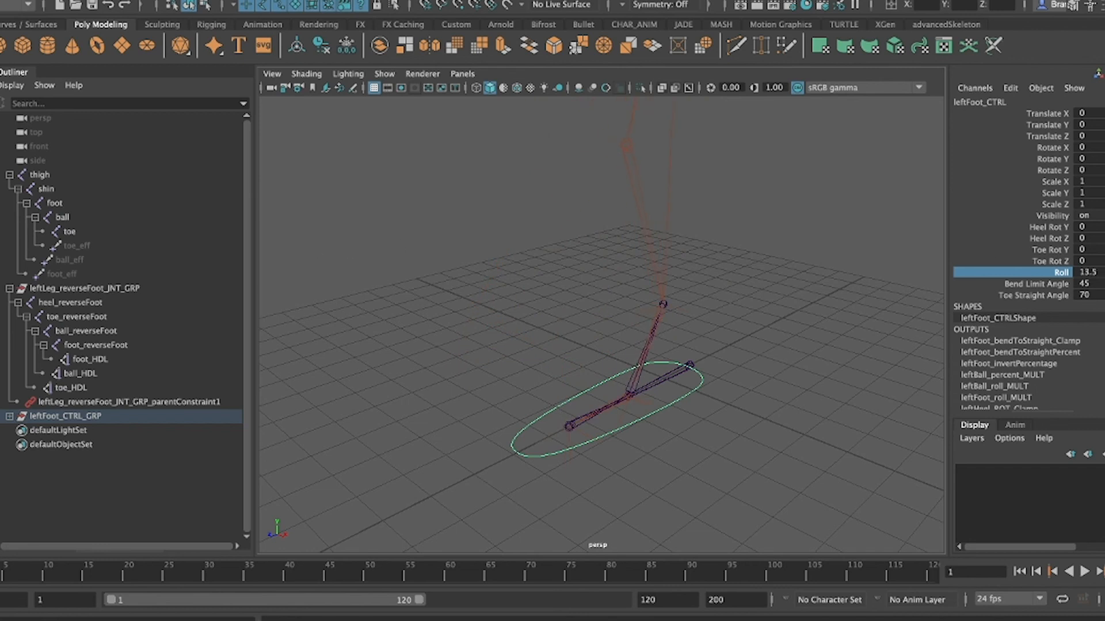